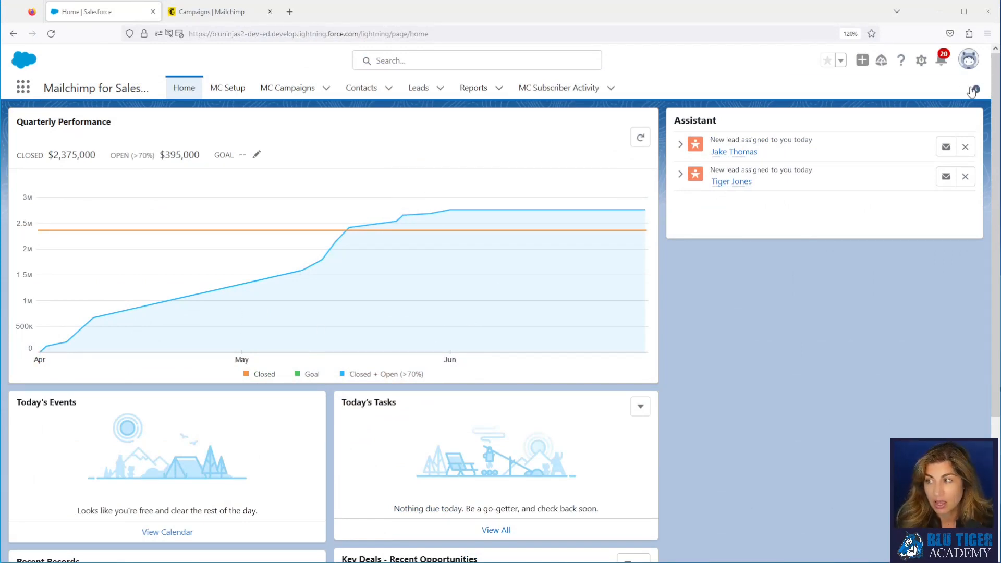
Step: Open Setup from the gear menu and open the Campaign object in Object Manager
left_click(921, 60)
left_click(910, 103)
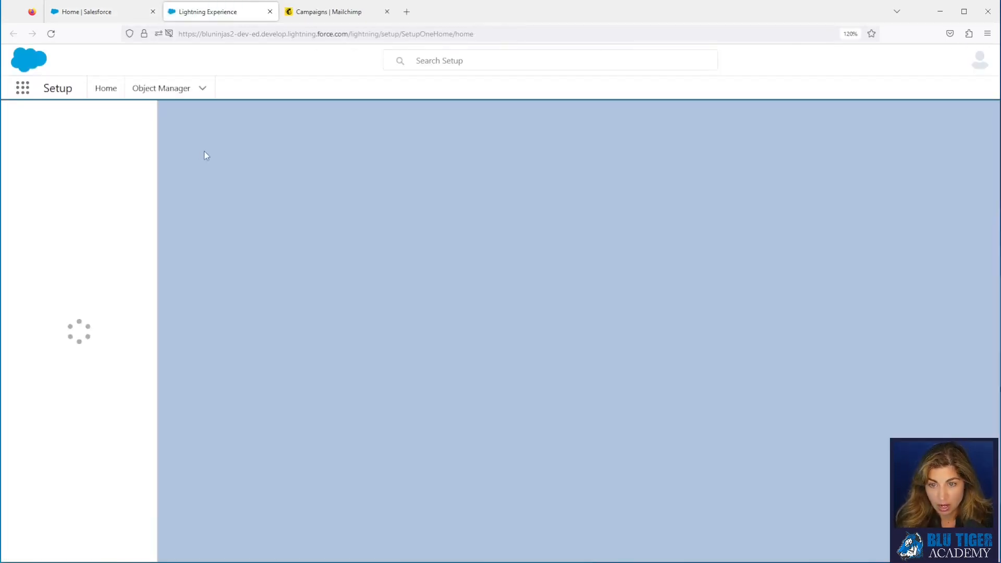
left_click(154, 89)
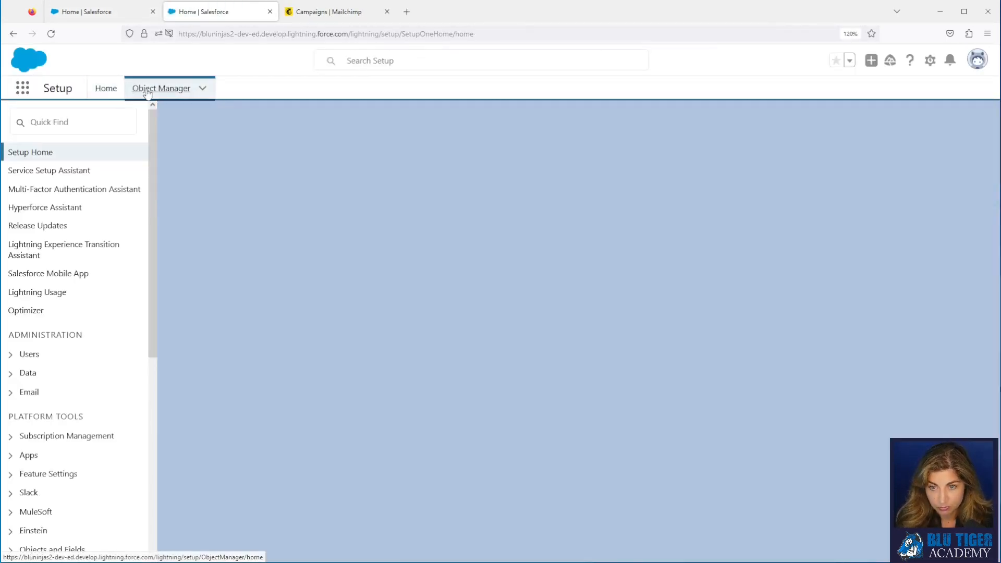
left_click(757, 123)
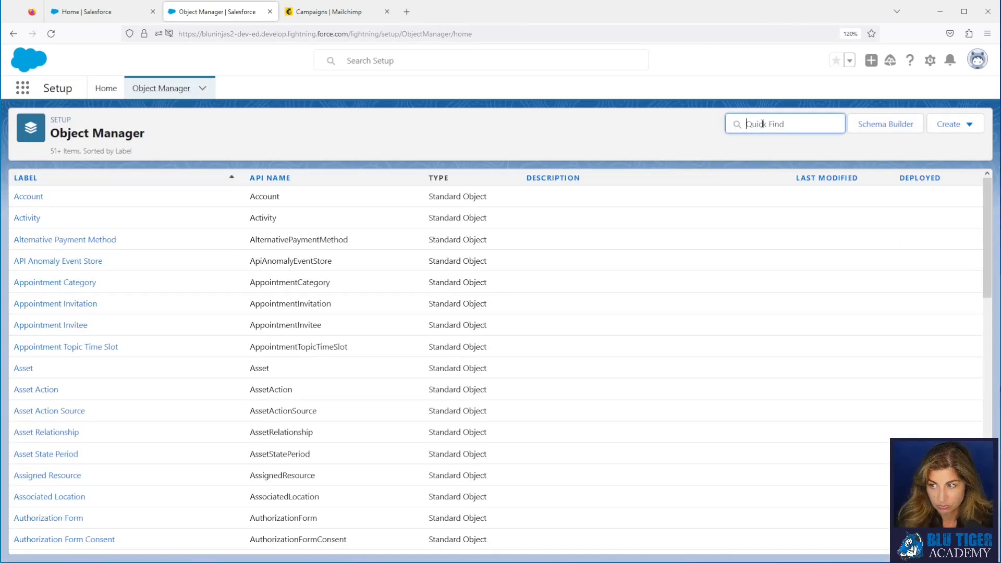
type("campaign")
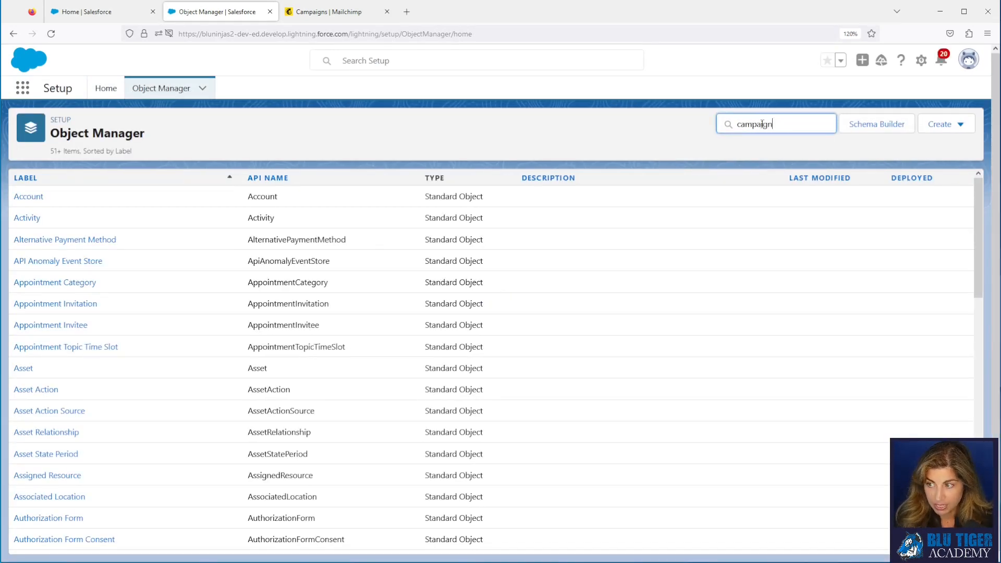
left_click(29, 198)
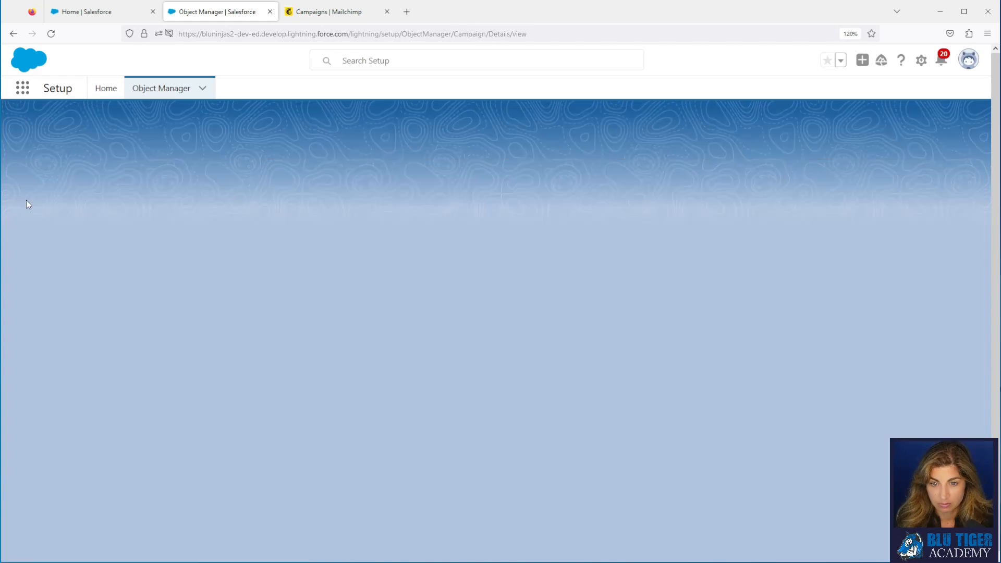
Step: Start a new Lookup Relationship field on Campaign related to the MC Campaign object
left_click(49, 201)
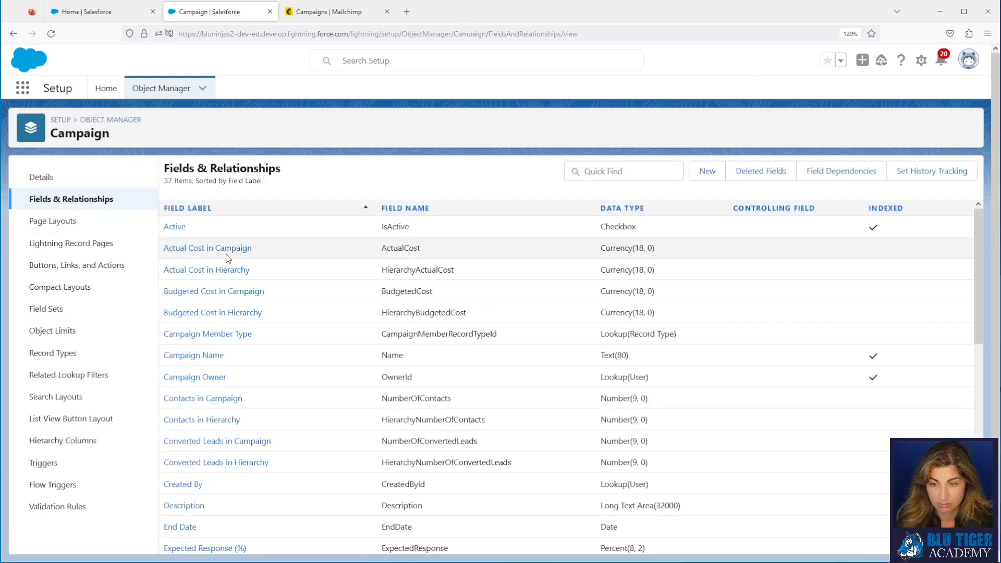
left_click(707, 171)
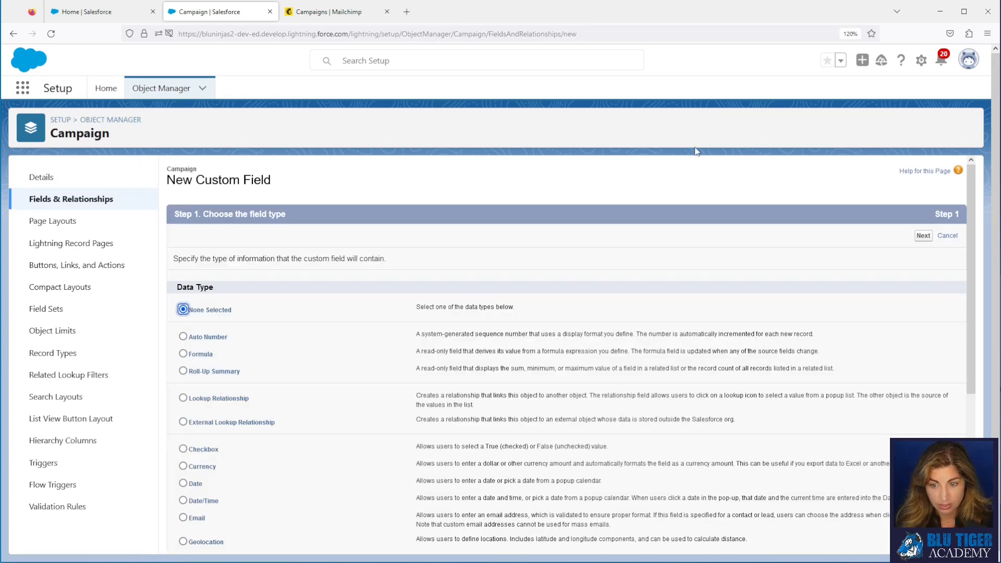
left_click(923, 236)
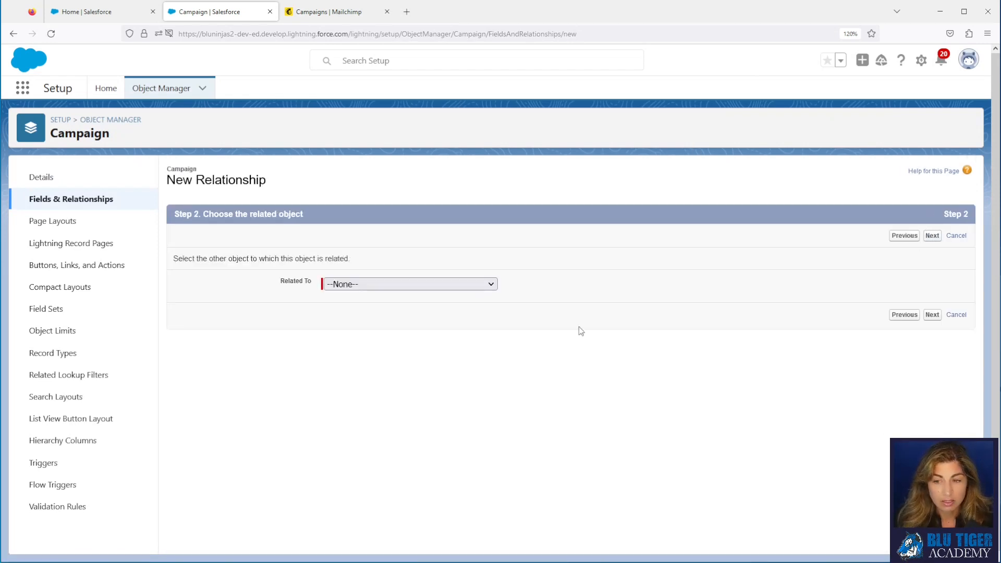
left_click(415, 286)
scroll(408, 404, "down", 20)
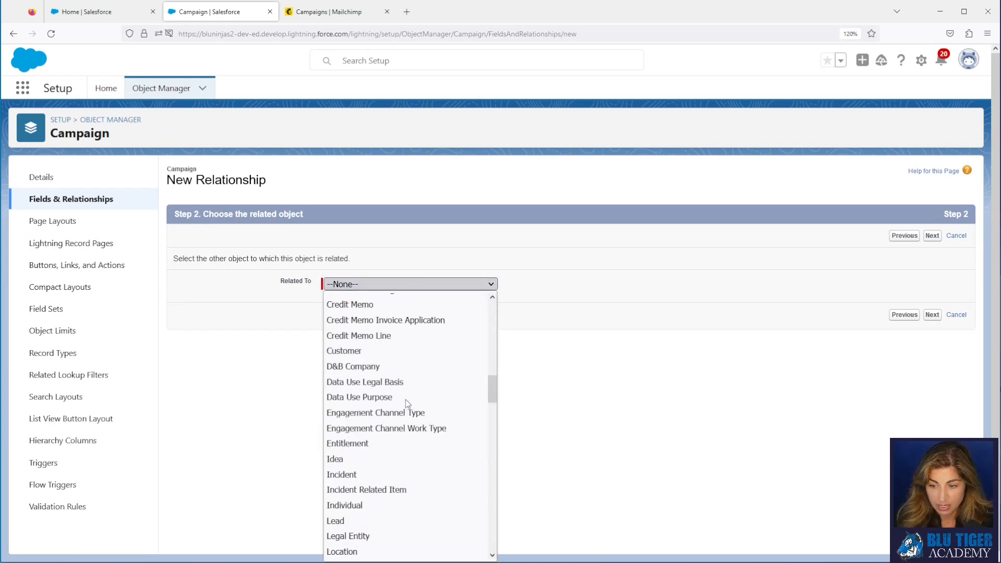
left_click(381, 430)
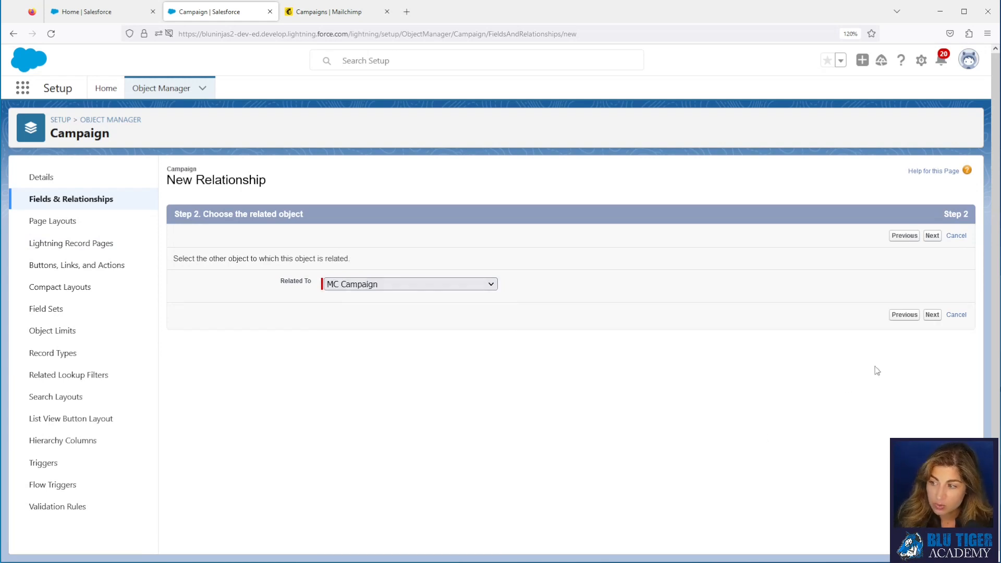
left_click(932, 316)
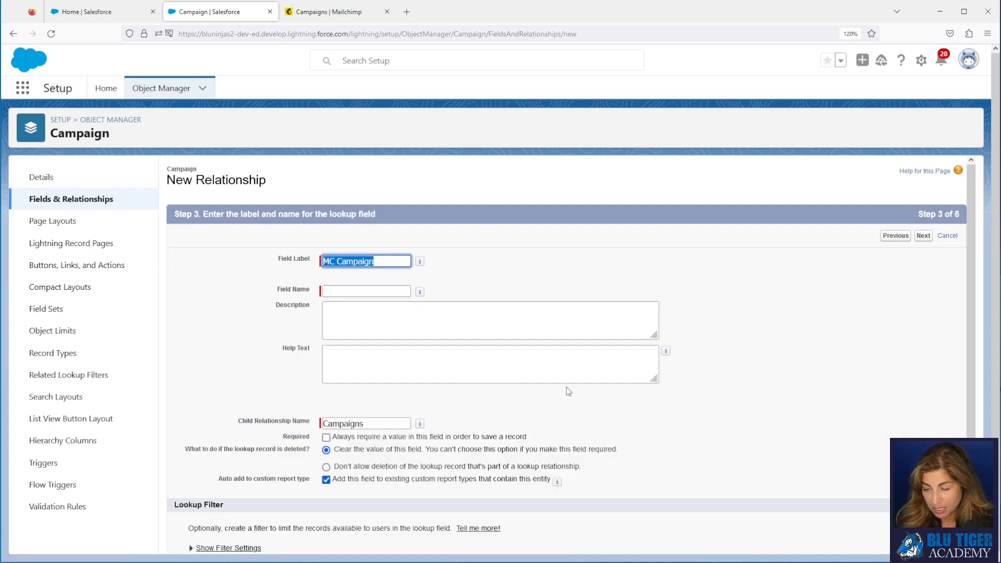
Step: Name the field MC_Campaign, add help text, and save with default security and layouts
left_click(351, 291)
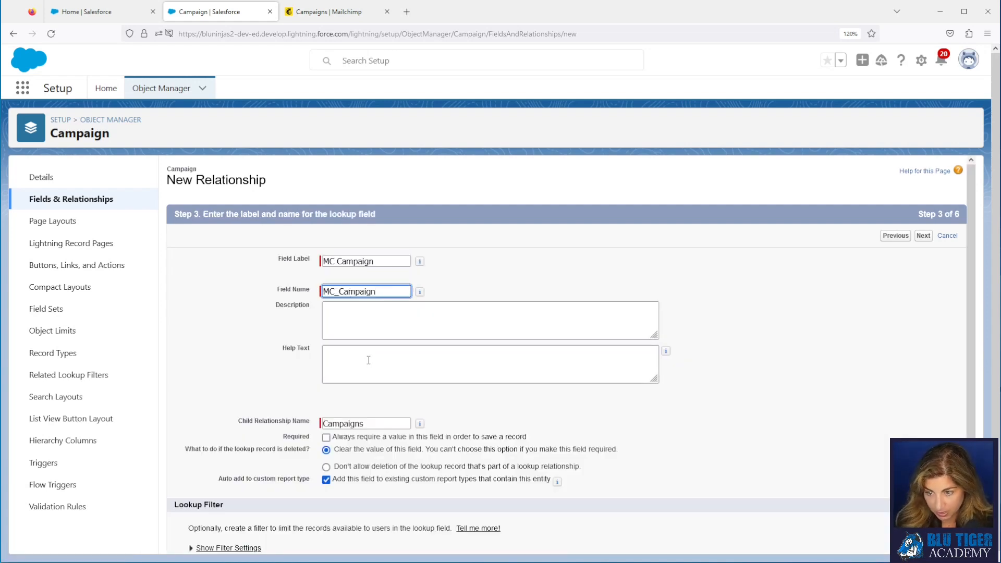
left_click(369, 361)
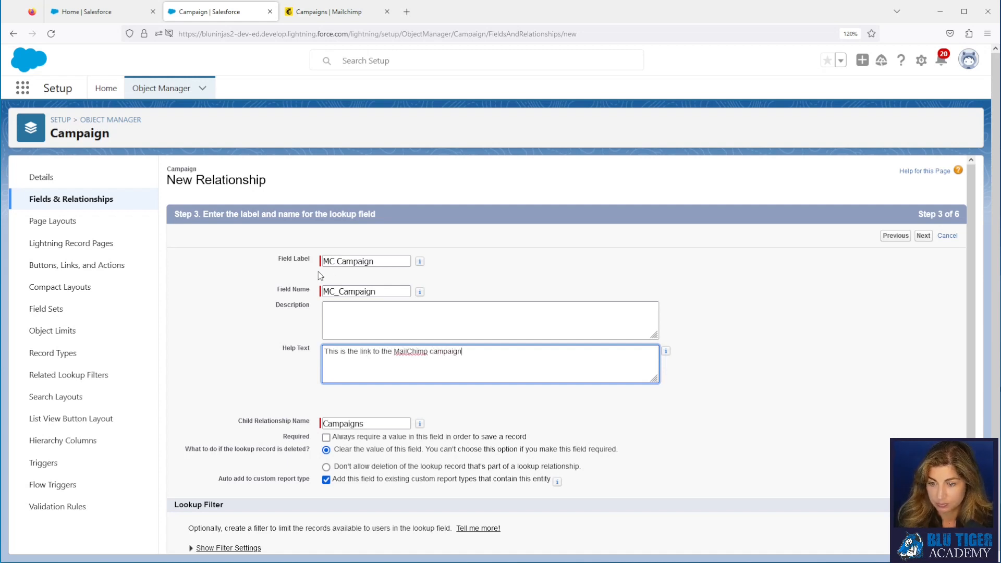
left_click(923, 237)
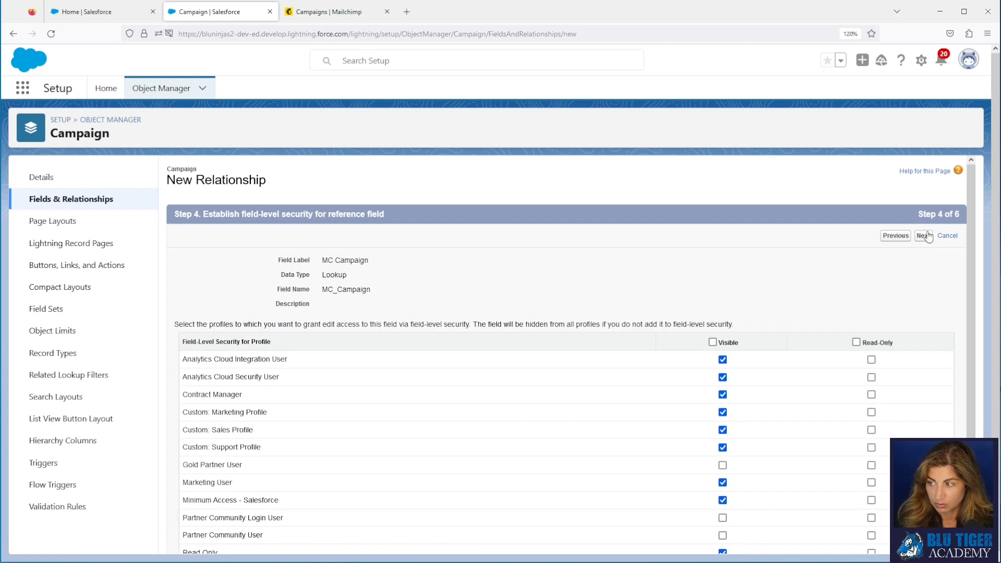
left_click(924, 237)
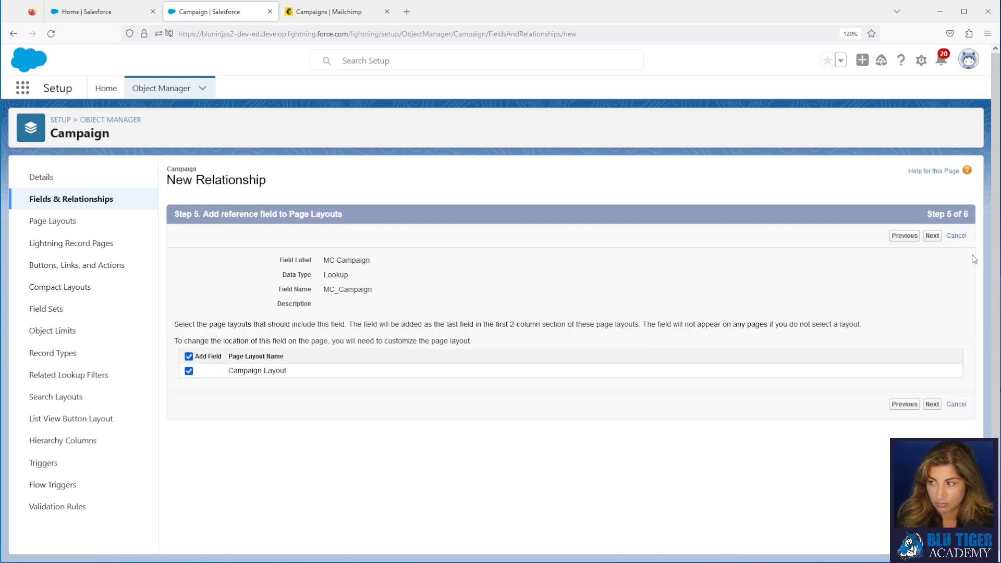
left_click(933, 237)
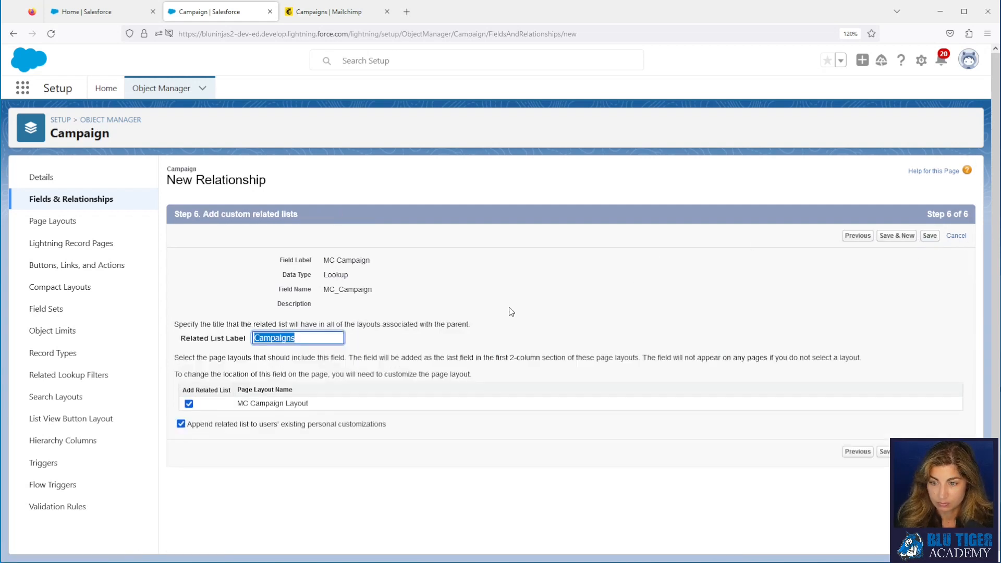
left_click(930, 236)
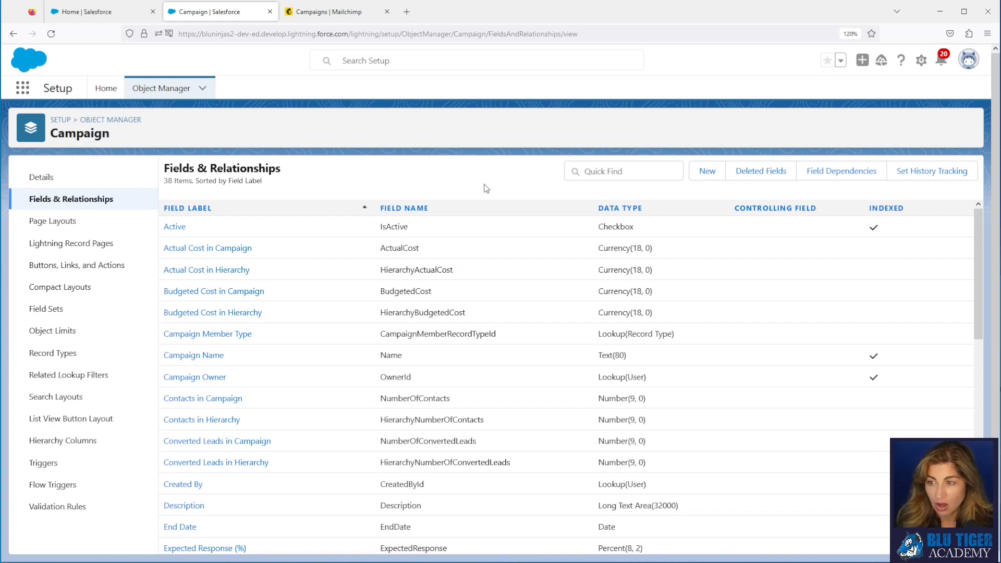
Step: Create a Number custom field labelled Emails Sent on Campaign
left_click(707, 172)
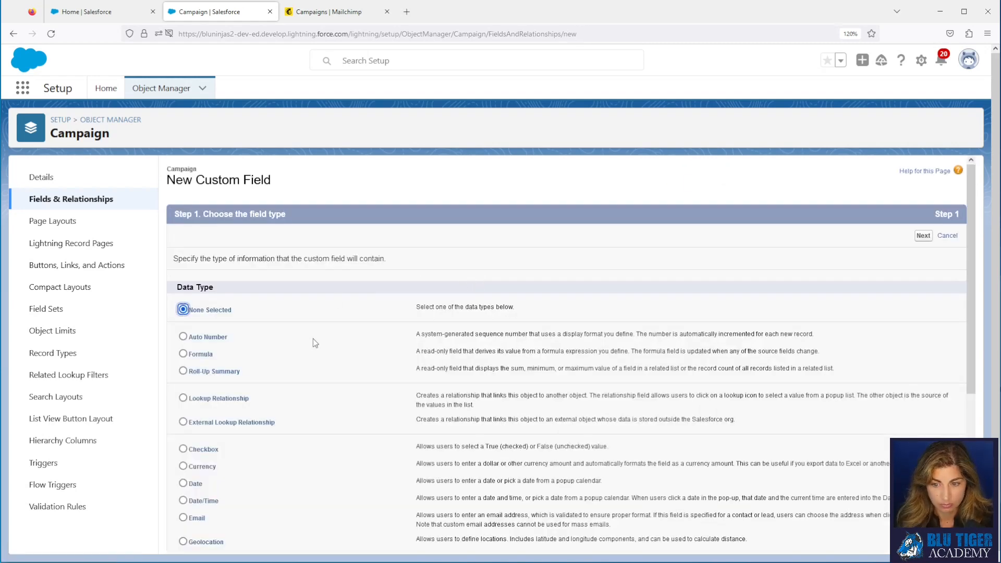
scroll(209, 360, "down", 4)
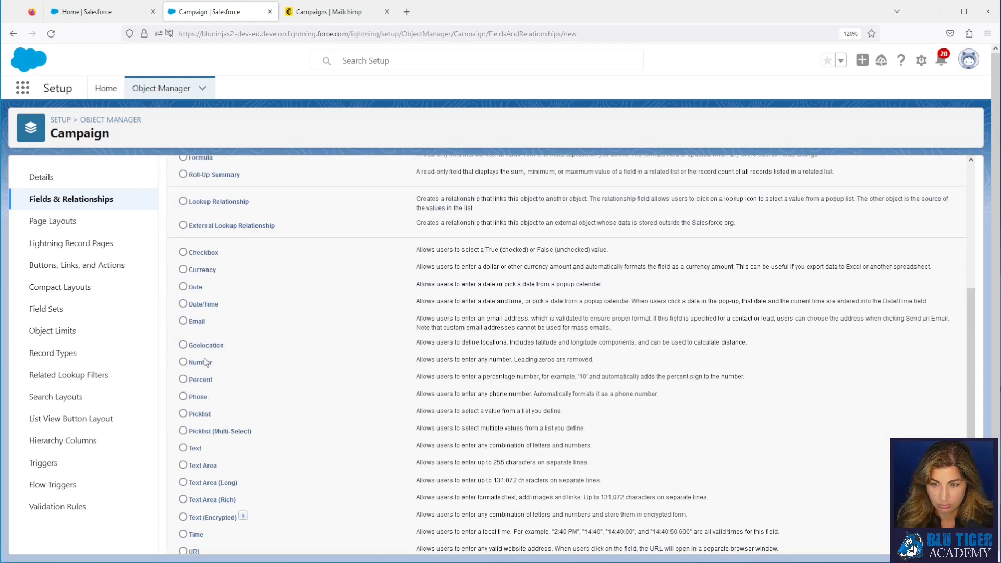
scroll(574, 313, "up", 4)
left_click(923, 236)
type("Emails Sent")
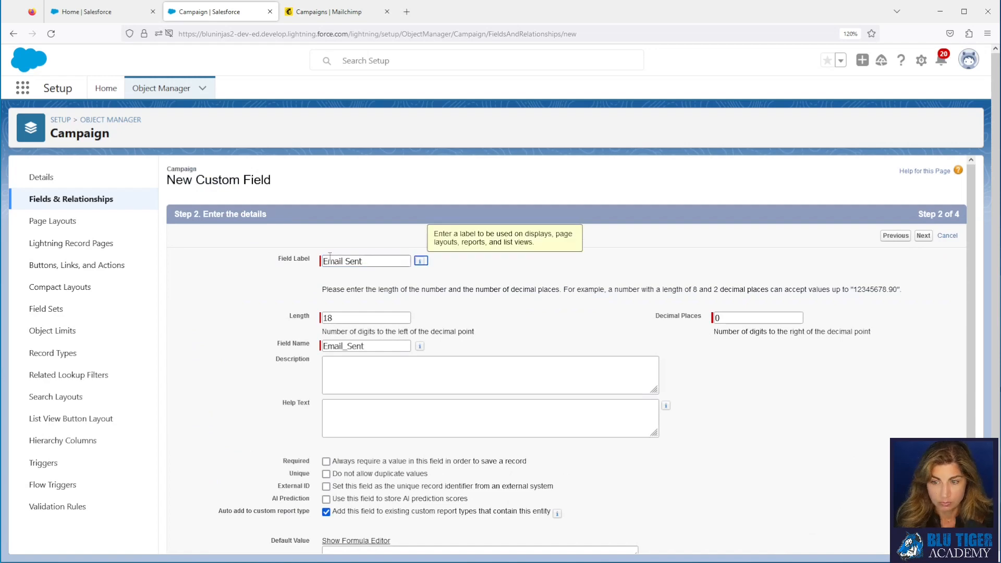
key("Tab")
left_click(923, 235)
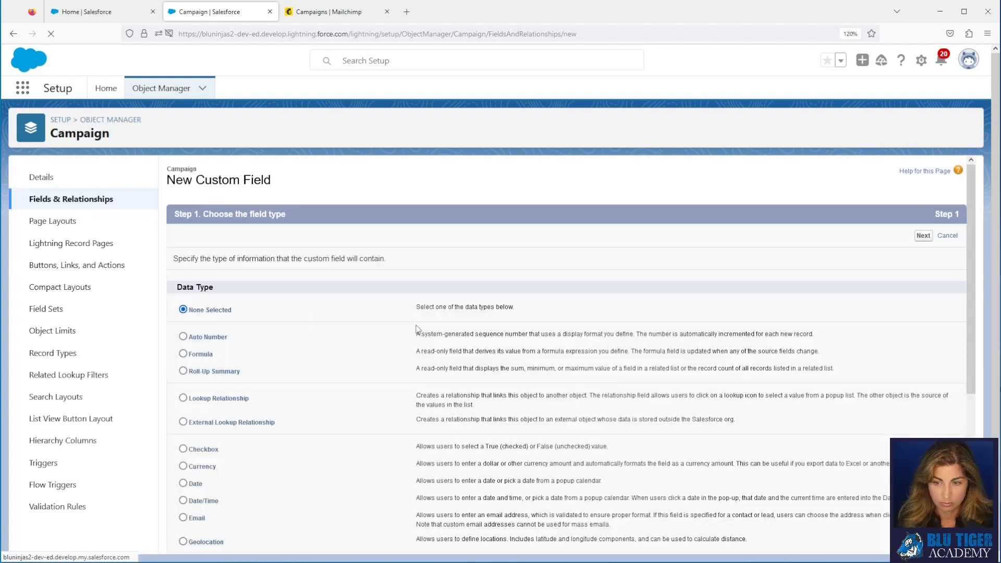
scroll(522, 366, "down", 4)
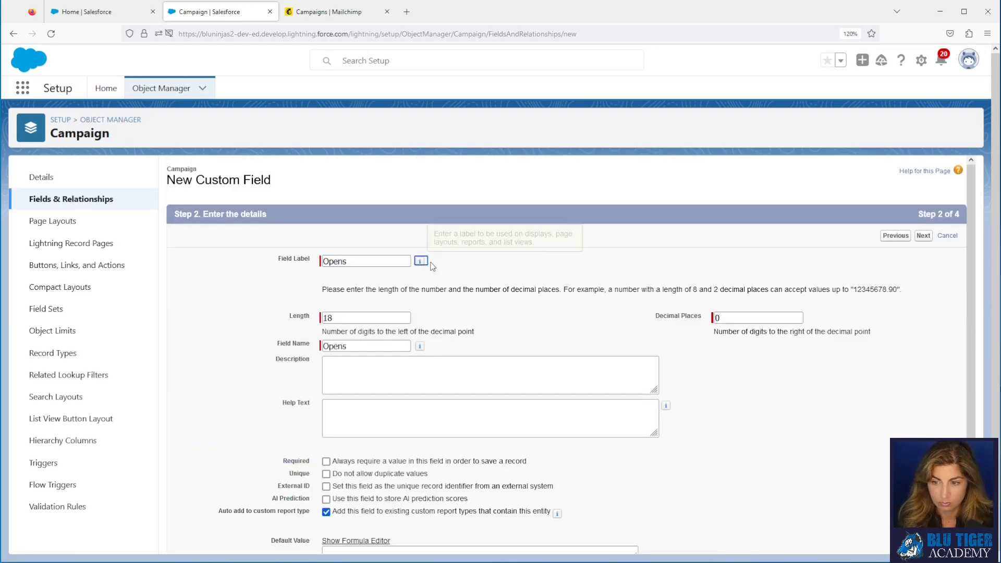
left_click(923, 236)
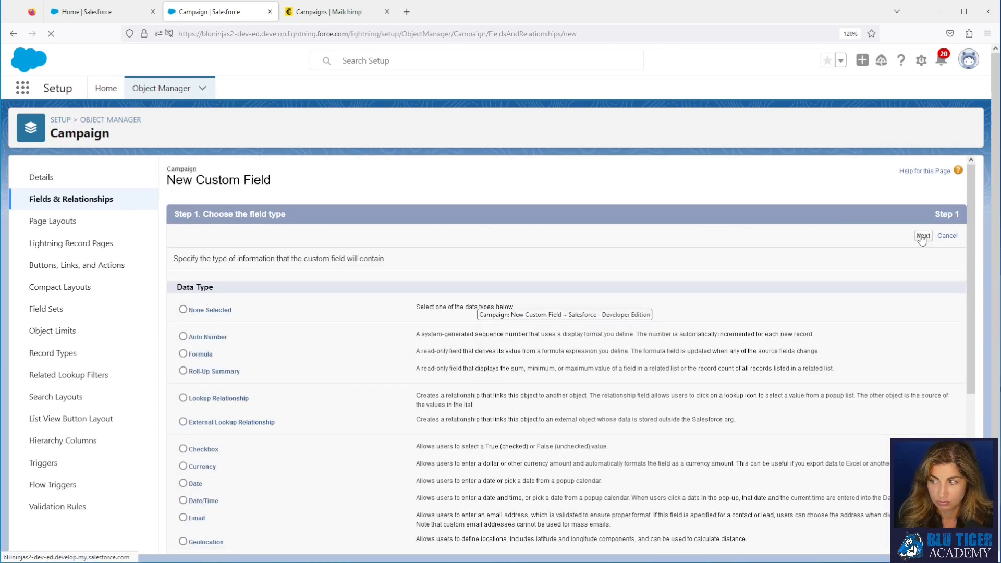
left_click(922, 234)
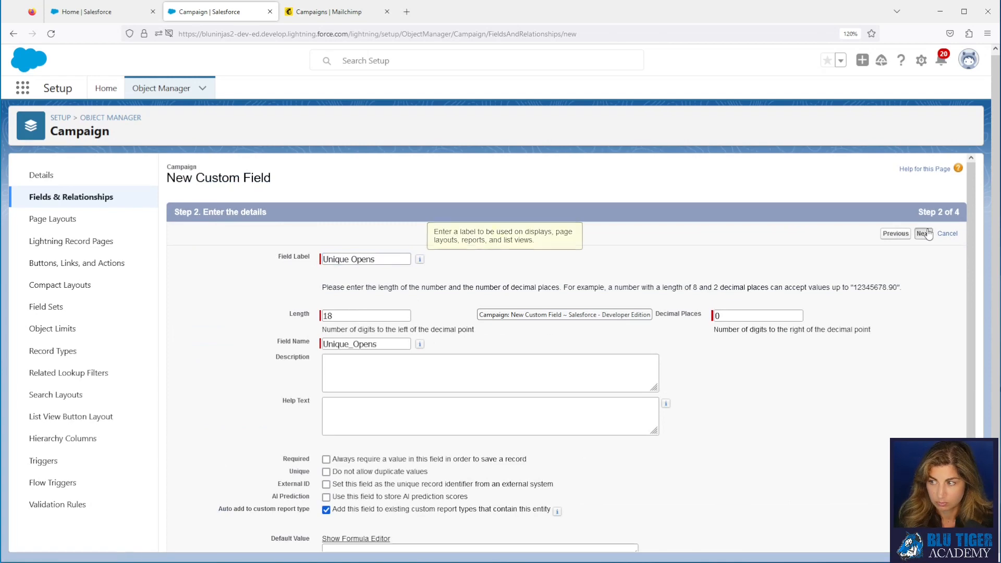
left_click(924, 234)
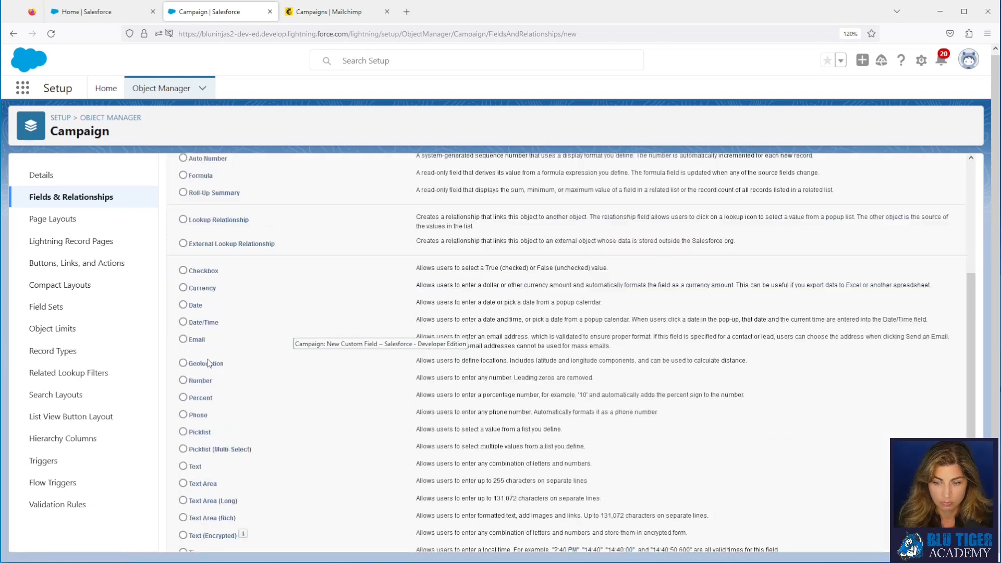
left_click(924, 234)
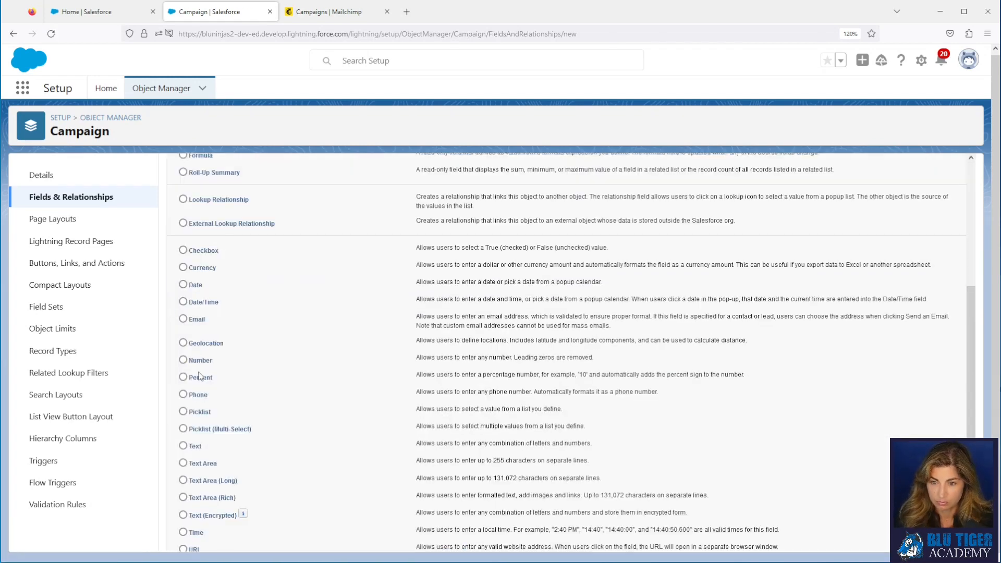
Step: Create a Unique Clicks number field, then save one more new number field
left_click(389, 258)
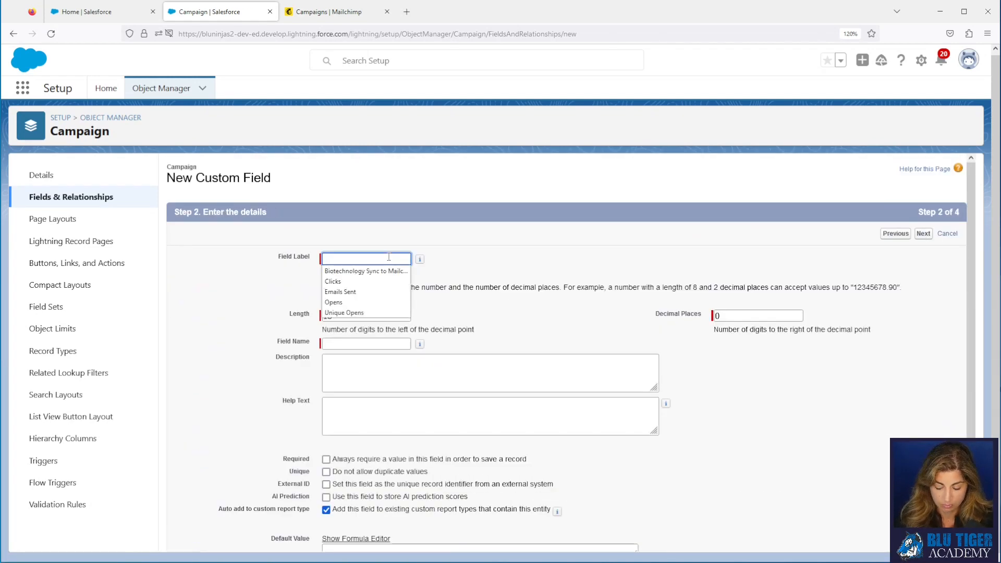
type("Unique Clicks")
key("Tab")
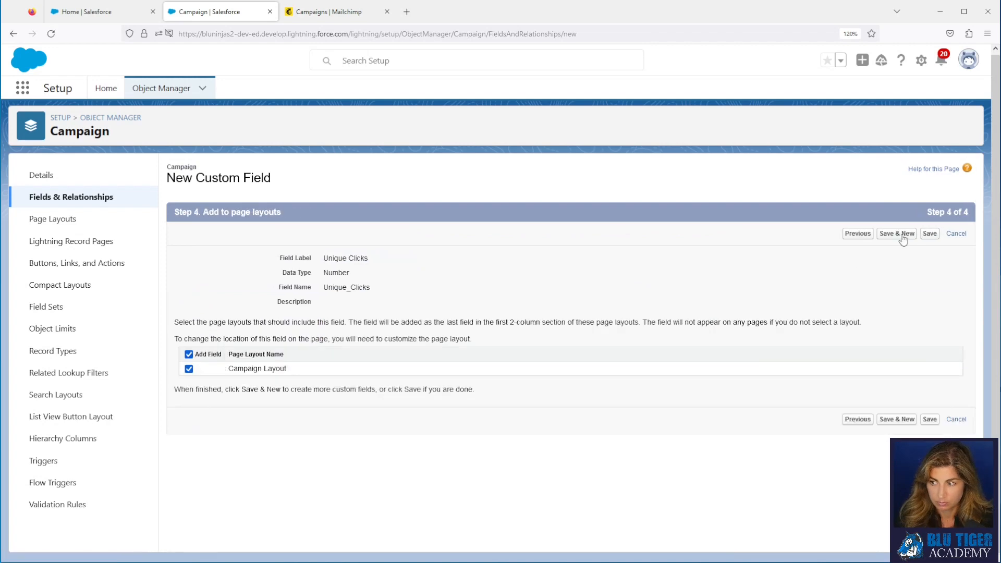
left_click(903, 234)
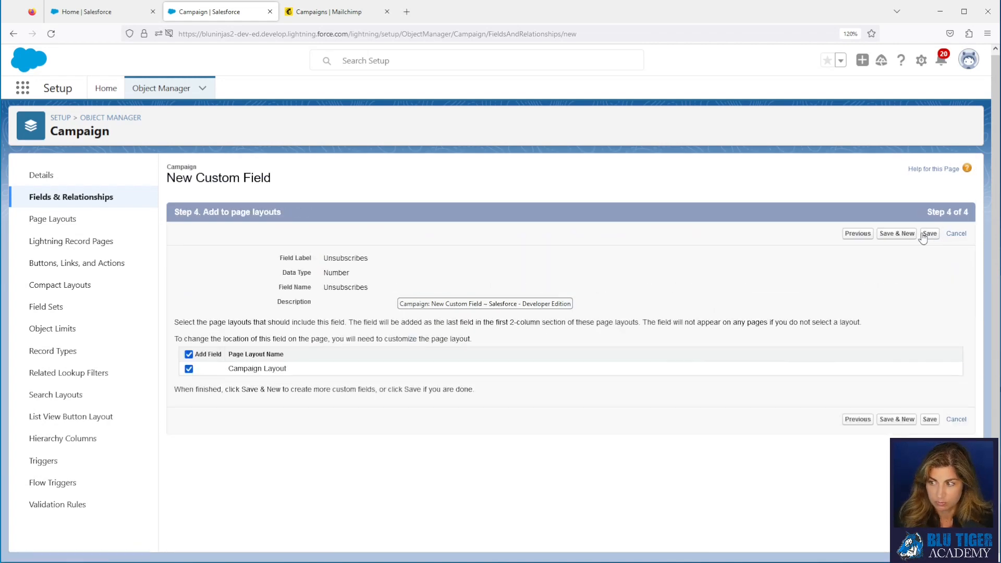
left_click(924, 235)
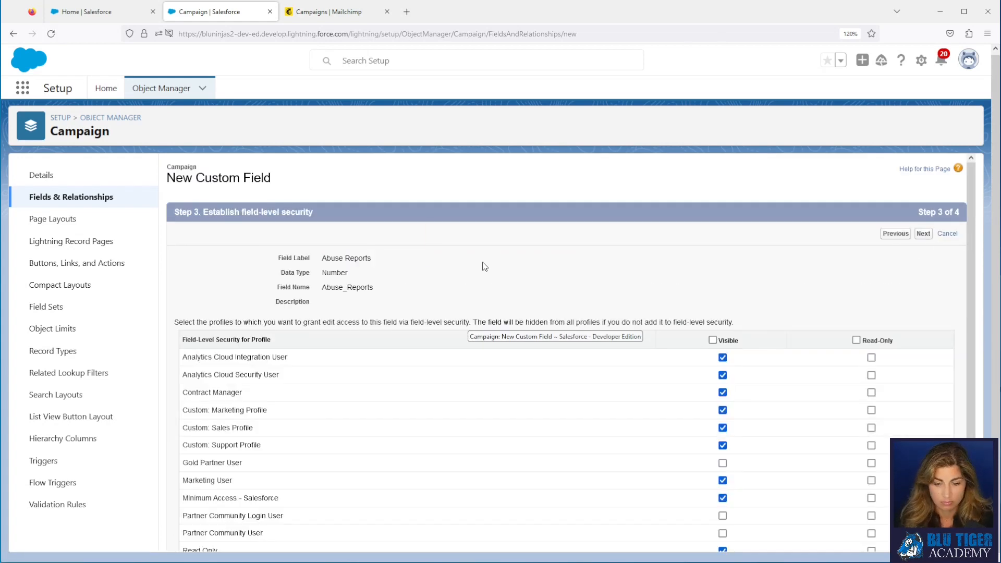
left_click(925, 234)
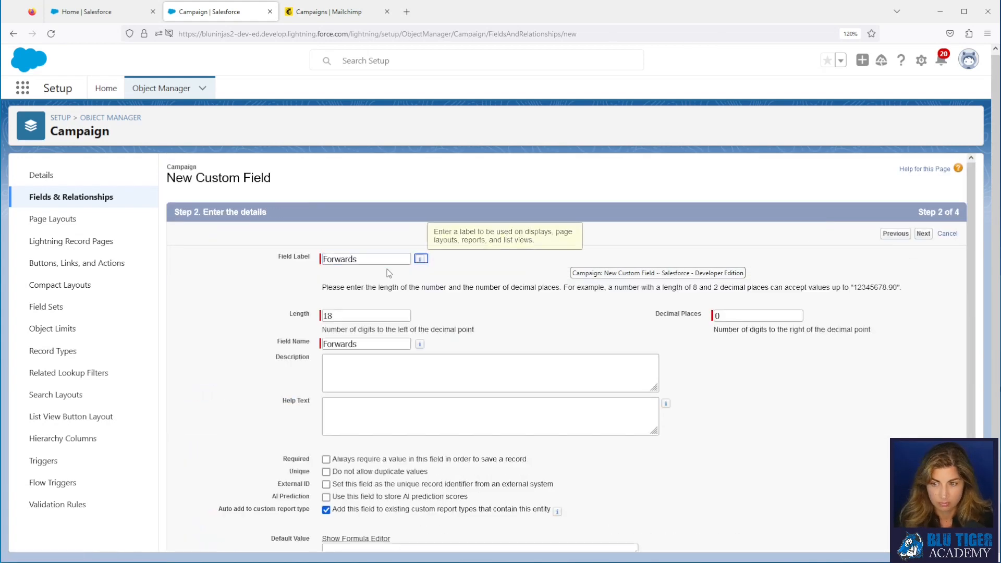
left_click(924, 235)
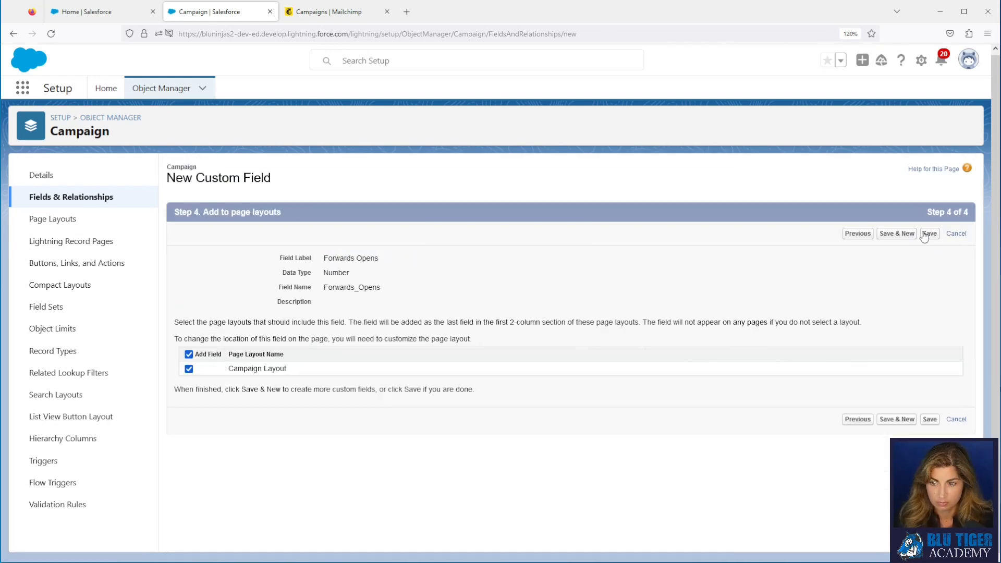
left_click(929, 234)
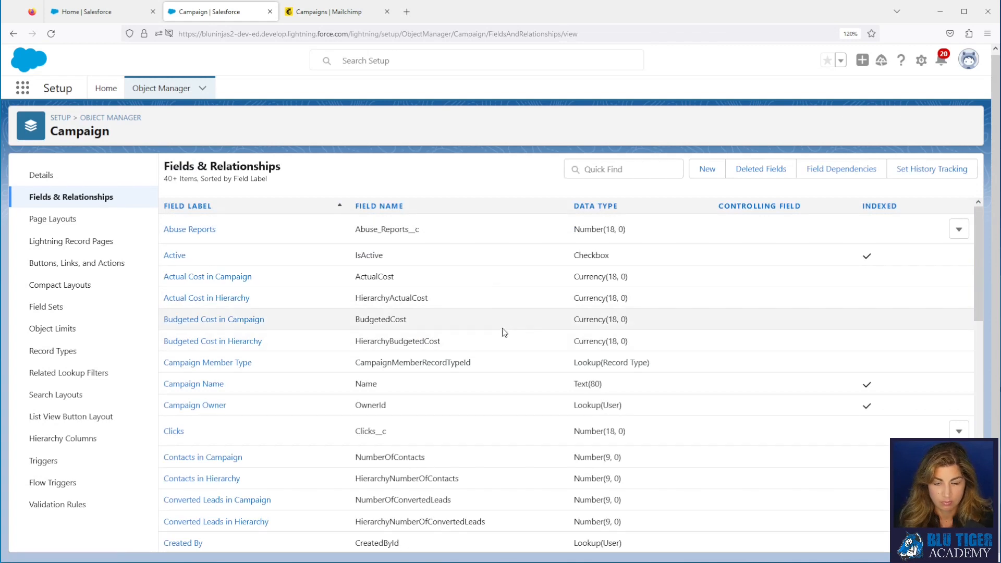
Step: In the Campaign Layout, make the Campaign Information section two-column
left_click(65, 219)
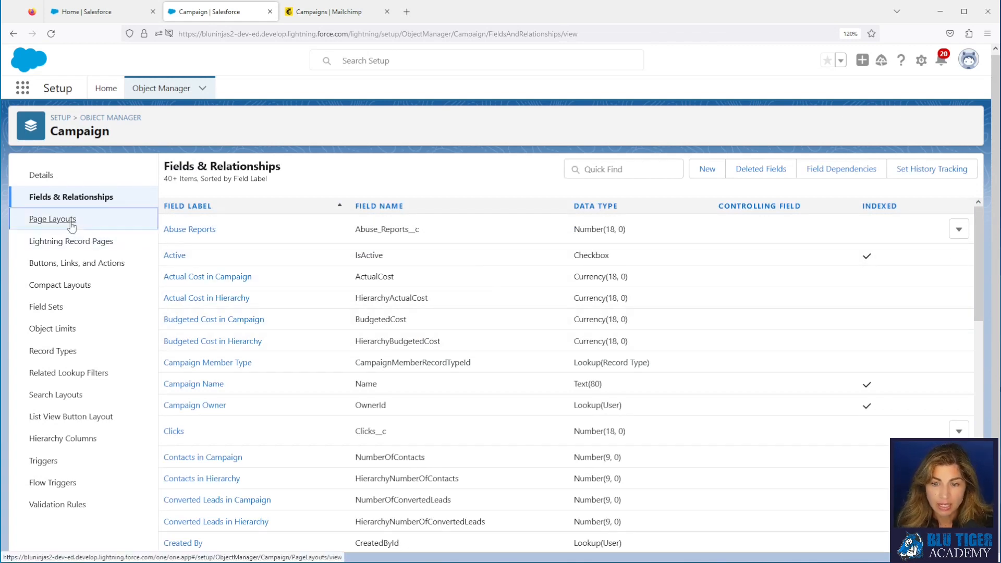
left_click(194, 230)
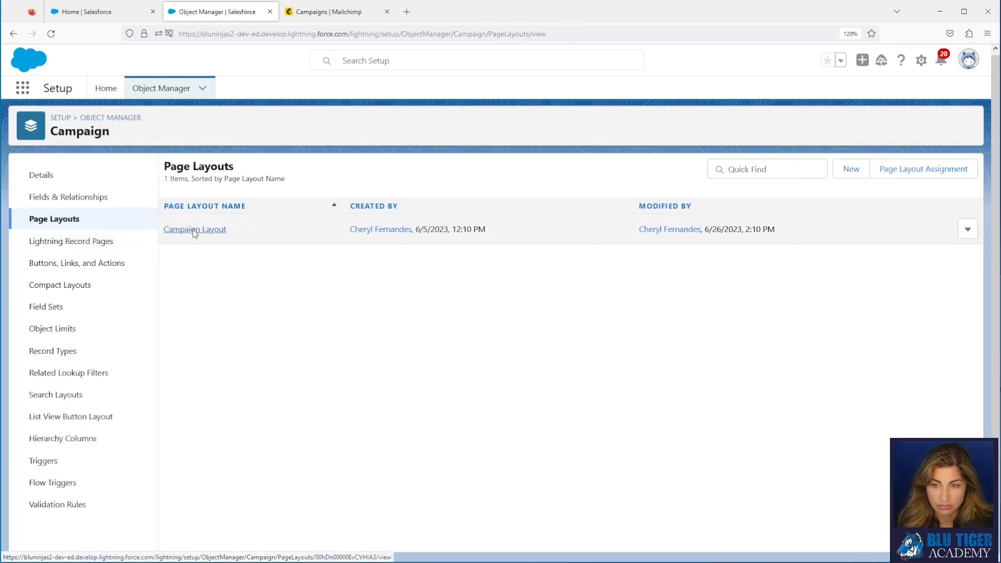
scroll(349, 361, "down", 5)
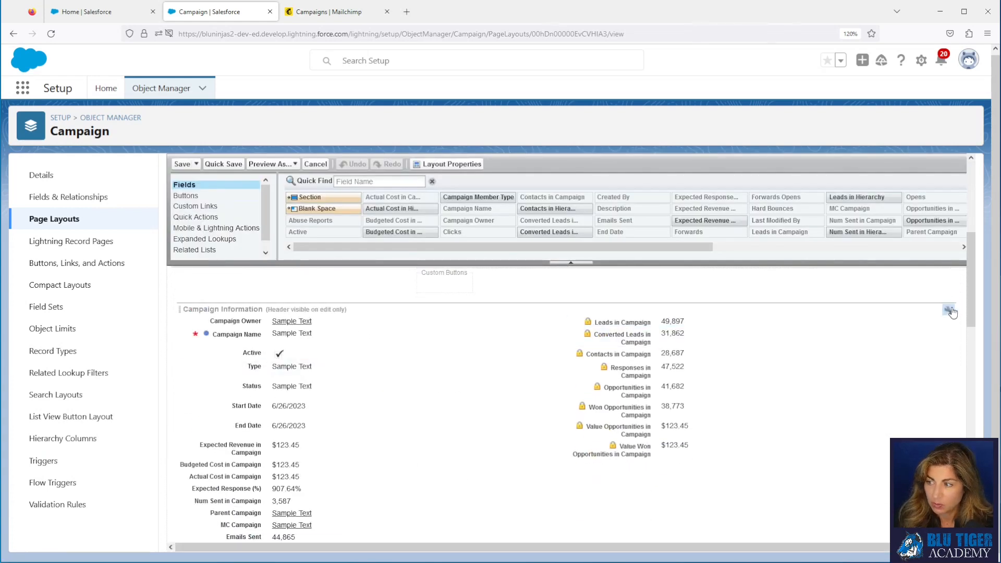
left_click(948, 312)
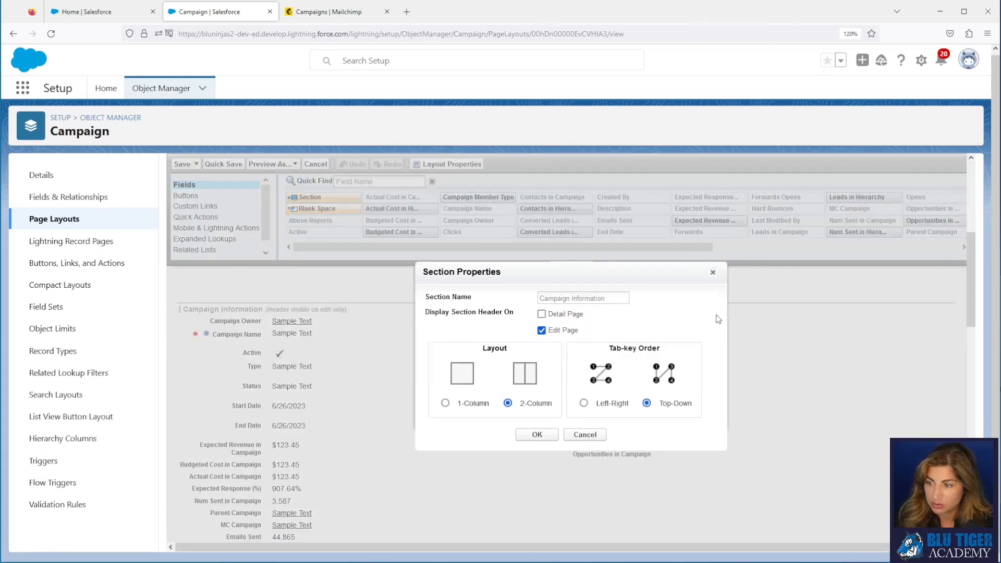
left_click(535, 435)
Step: Add an Email Statistics section and spread the email metric fields across its two columns
scroll(338, 291, "down", 5)
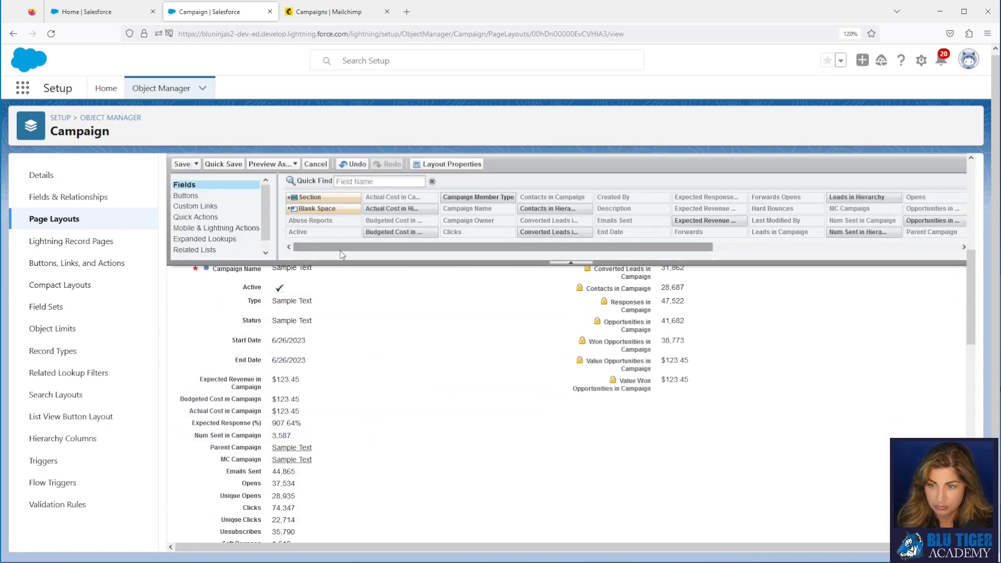
left_click_drag(313, 197, 397, 456)
left_click_drag(600, 295, 514, 291)
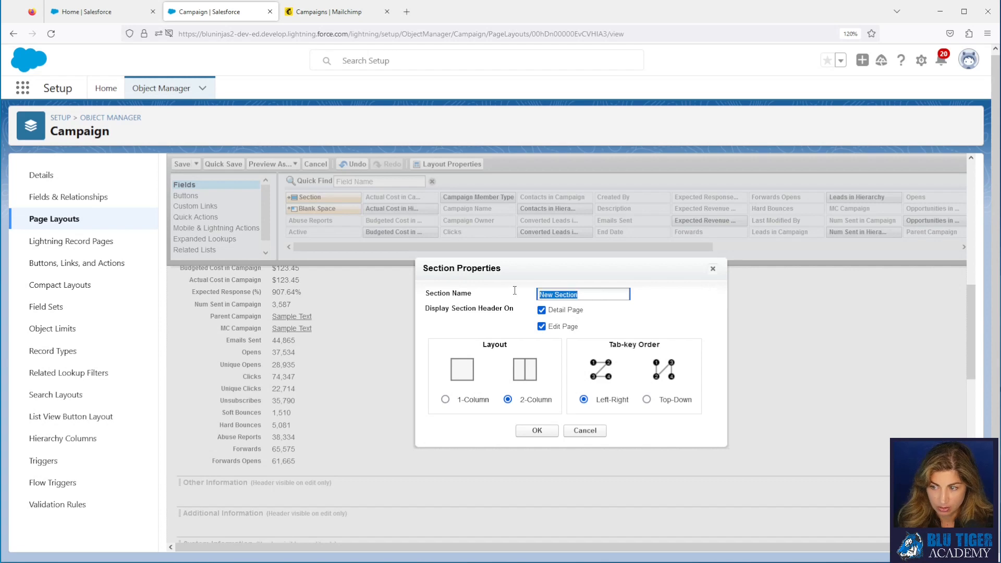
type("Email Stat")
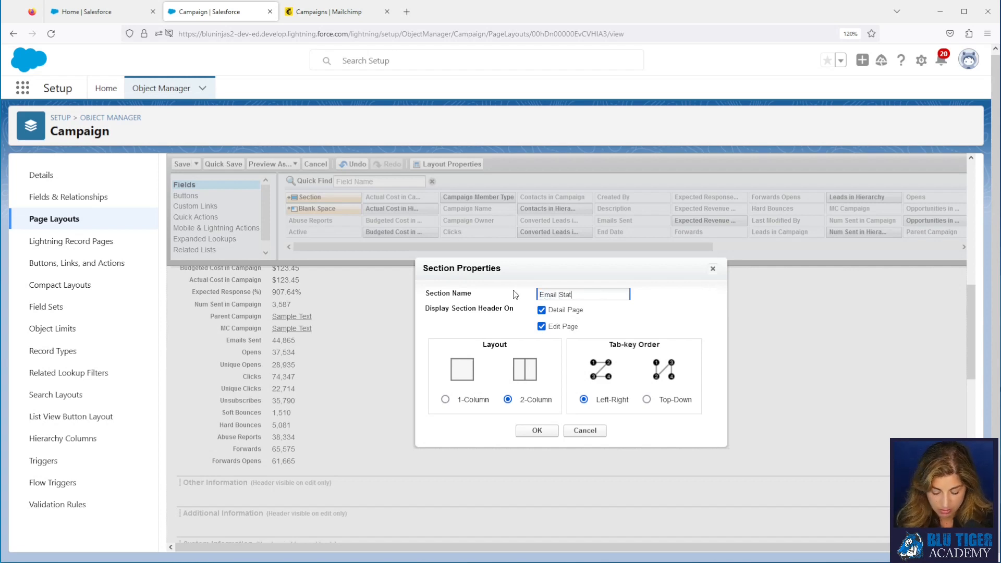
type("istics")
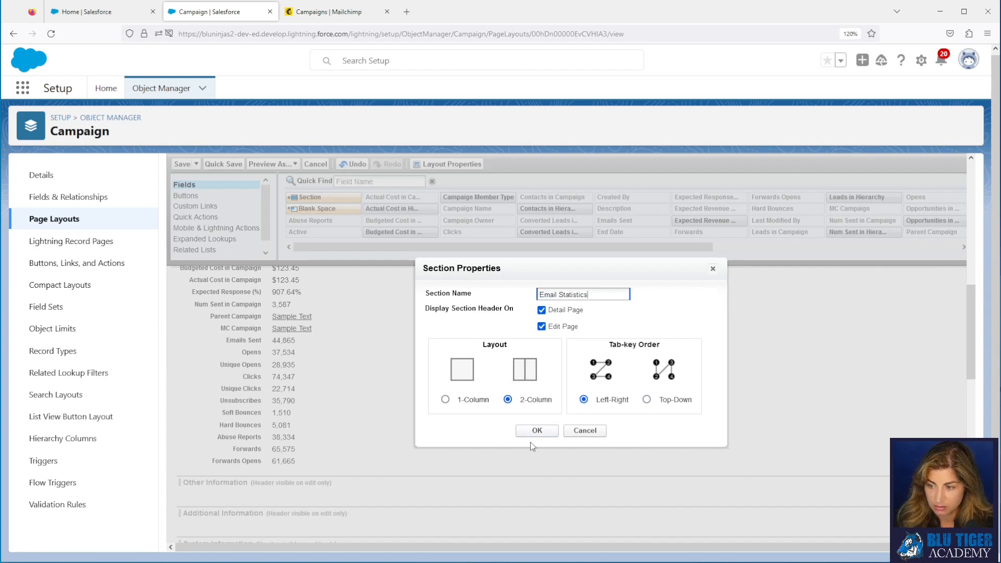
left_click(535, 431)
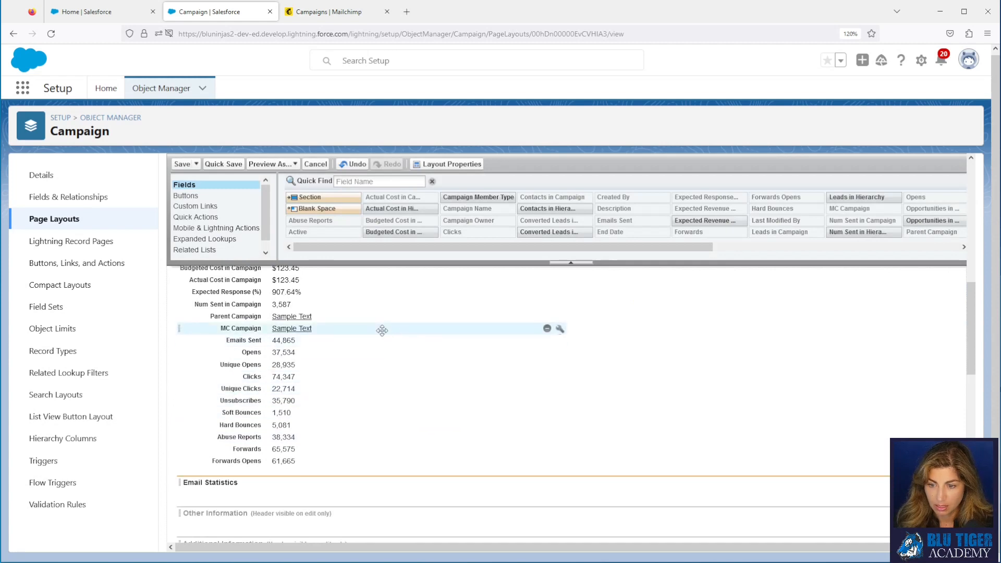
left_click(381, 342)
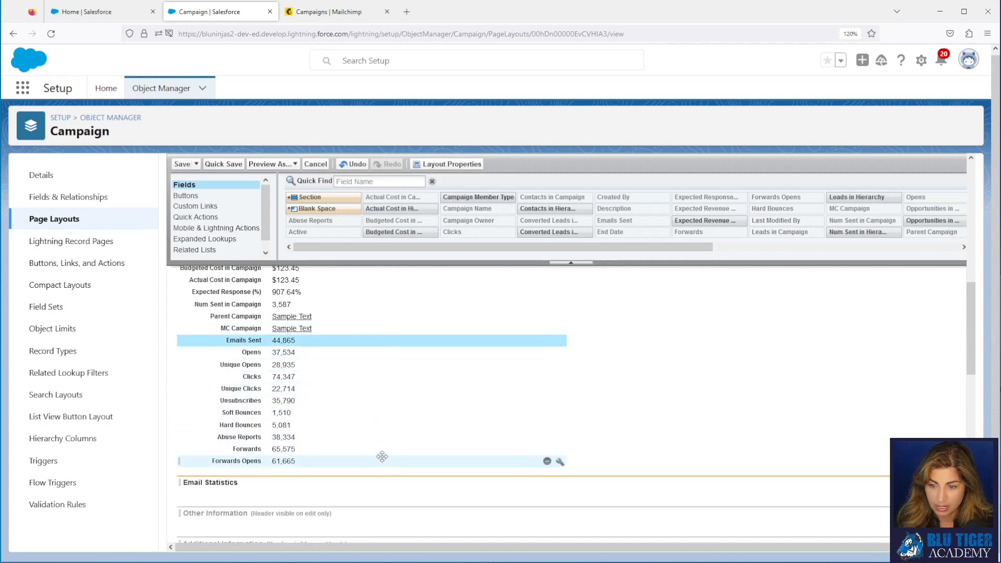
left_click(382, 457, "shift")
left_click_drag(377, 385, 386, 481)
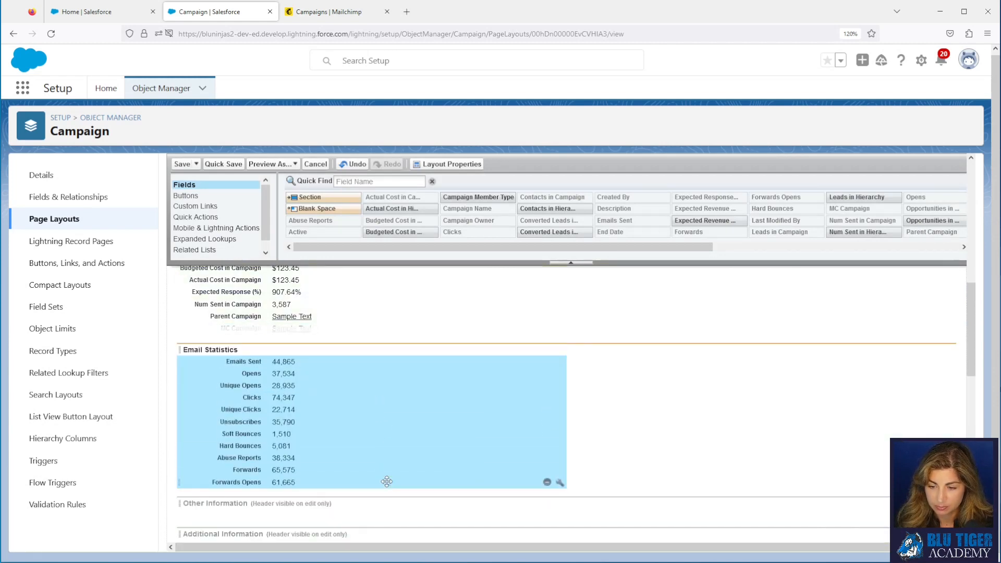
left_click(368, 437)
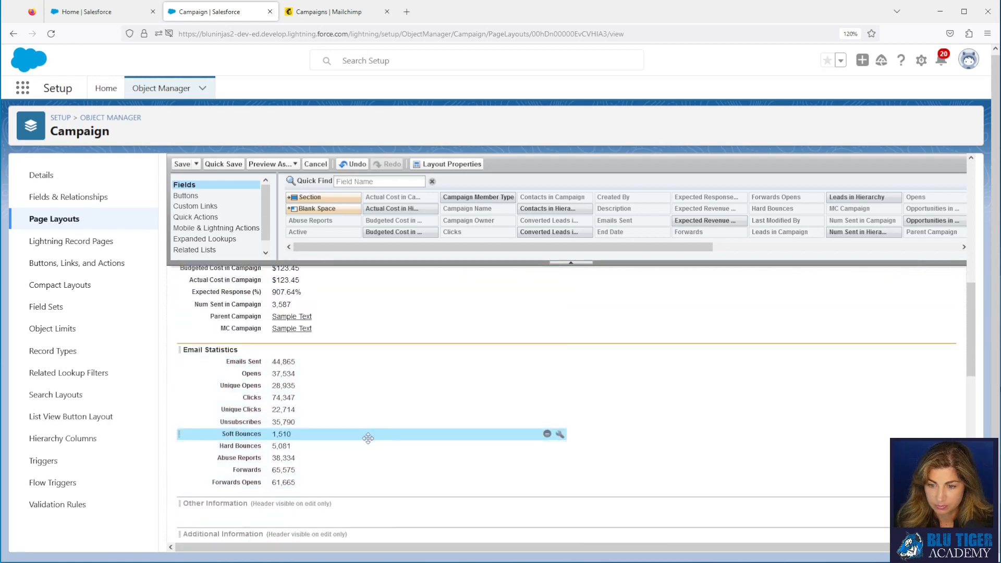
left_click(342, 481, "shift")
left_click_drag(355, 457, 593, 417)
Step: Drag another new section onto the top of the layout
scroll(441, 411, "up", 3)
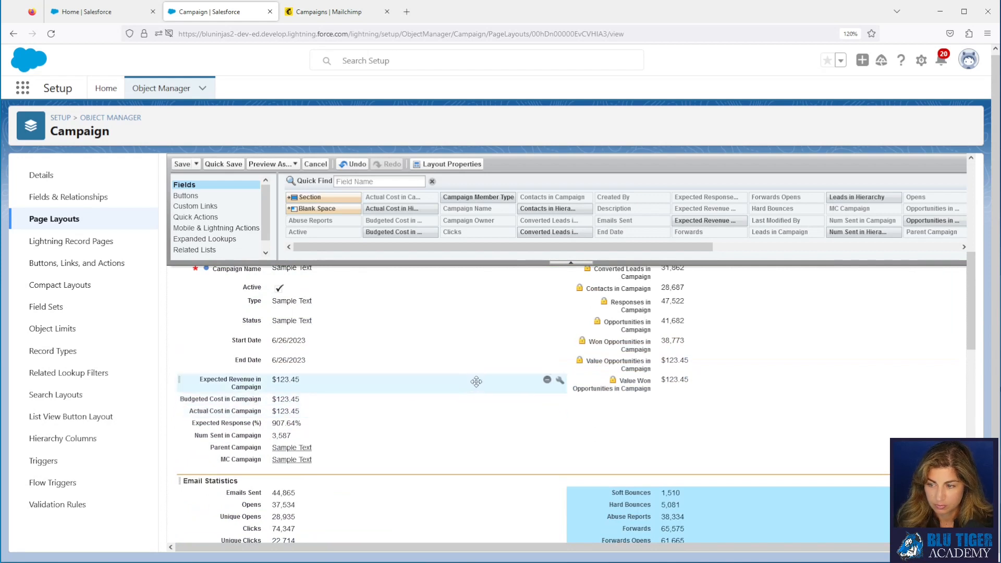
scroll(546, 385, "up", 2)
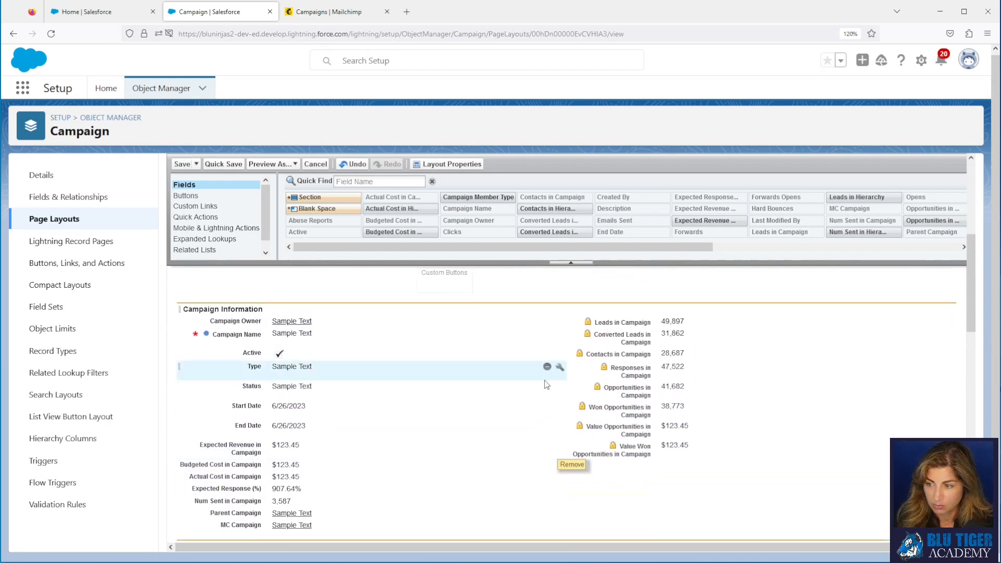
left_click_drag(308, 196, 334, 431)
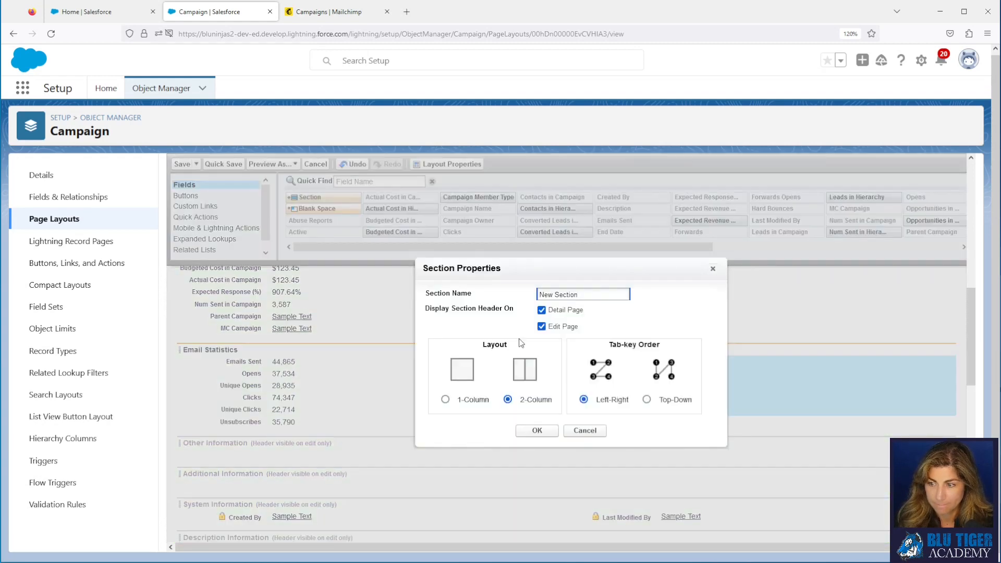
Step: Name the section Campaign Metrics and move the lead, opportunity, revenue and response fields into it
triple_click(612, 290)
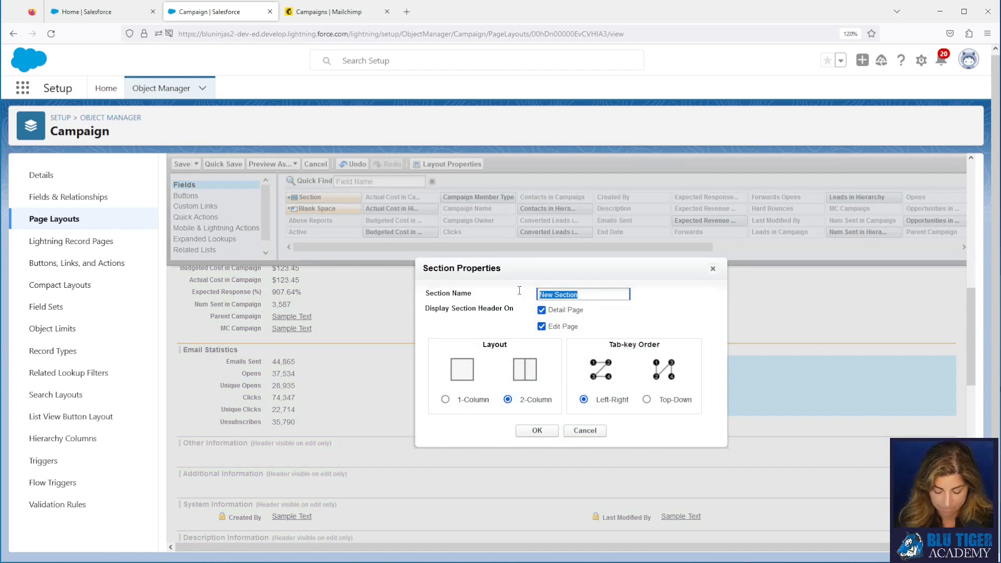
type("Campaign")
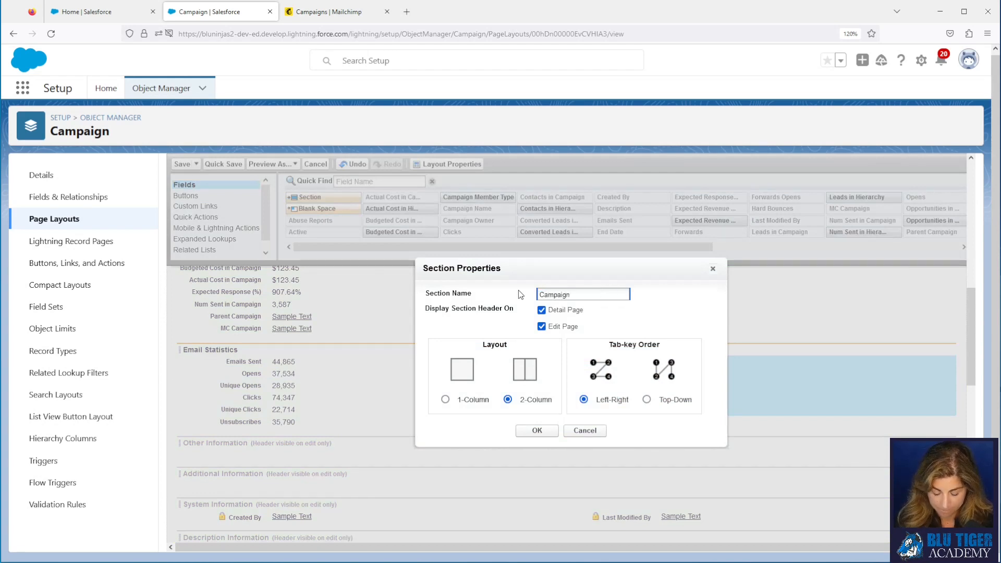
type(" Metrics")
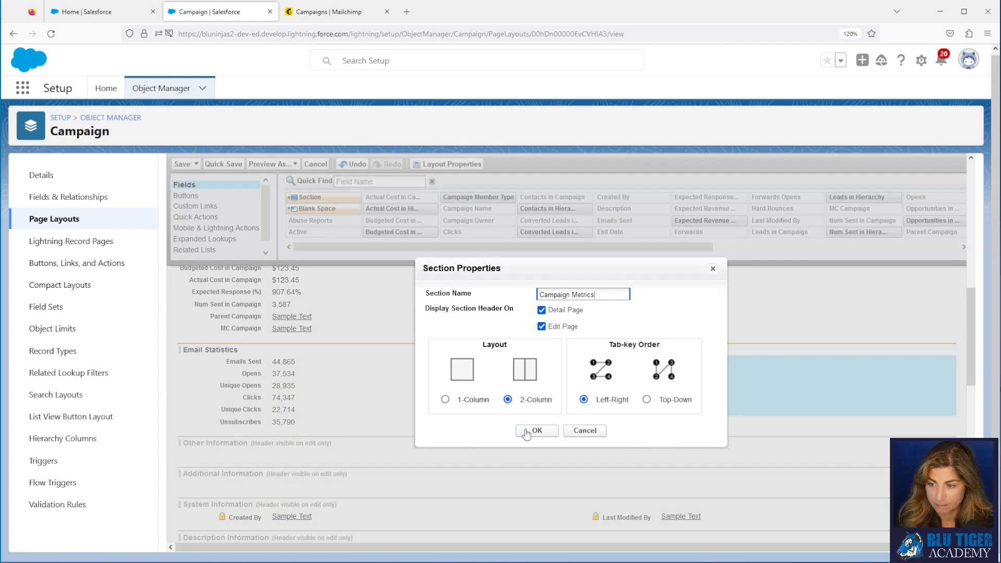
left_click(527, 432)
scroll(640, 396, "up", 5)
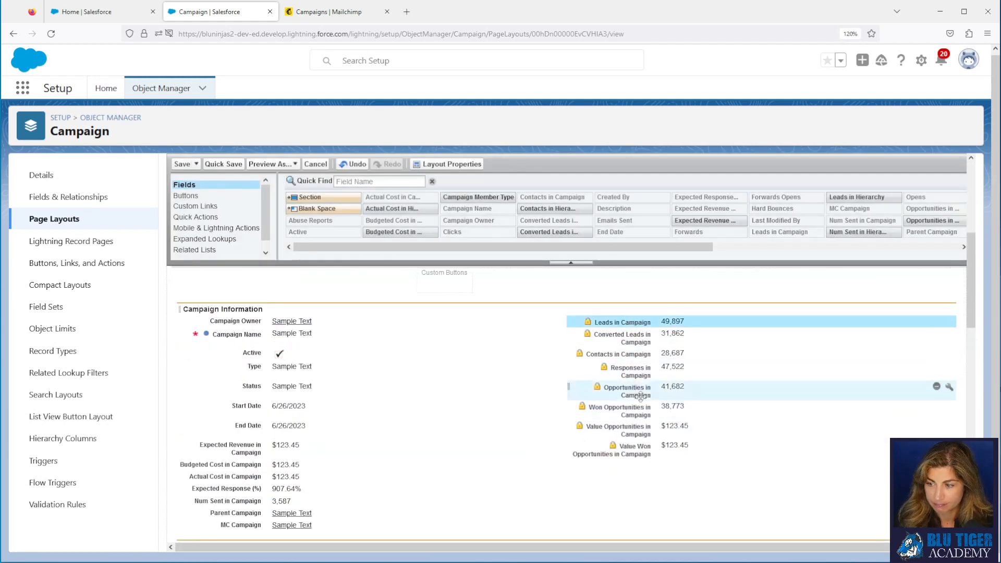
left_click(634, 449, "shift")
left_click_drag(633, 449, 566, 454)
scroll(389, 415, "up", 3)
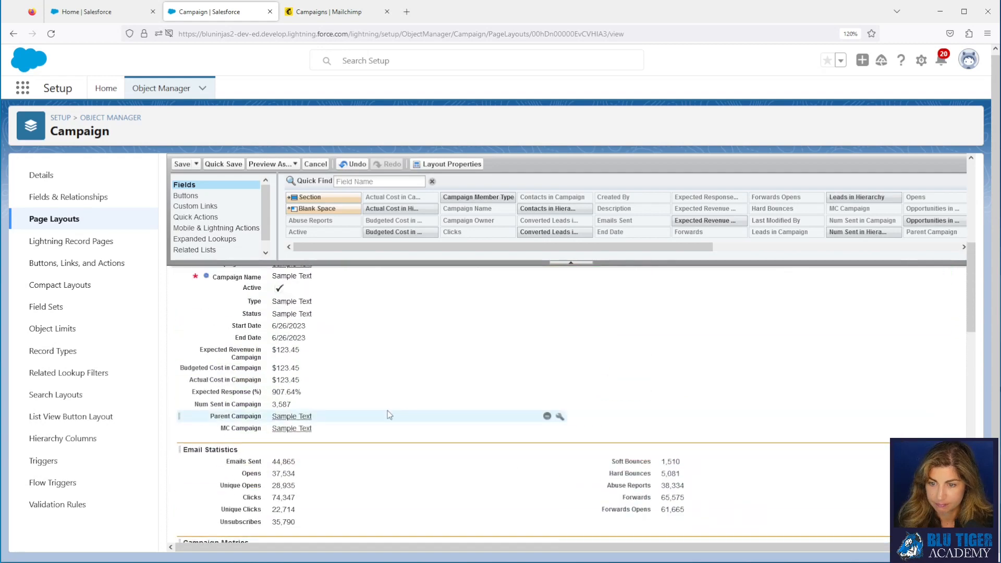
left_click(400, 349)
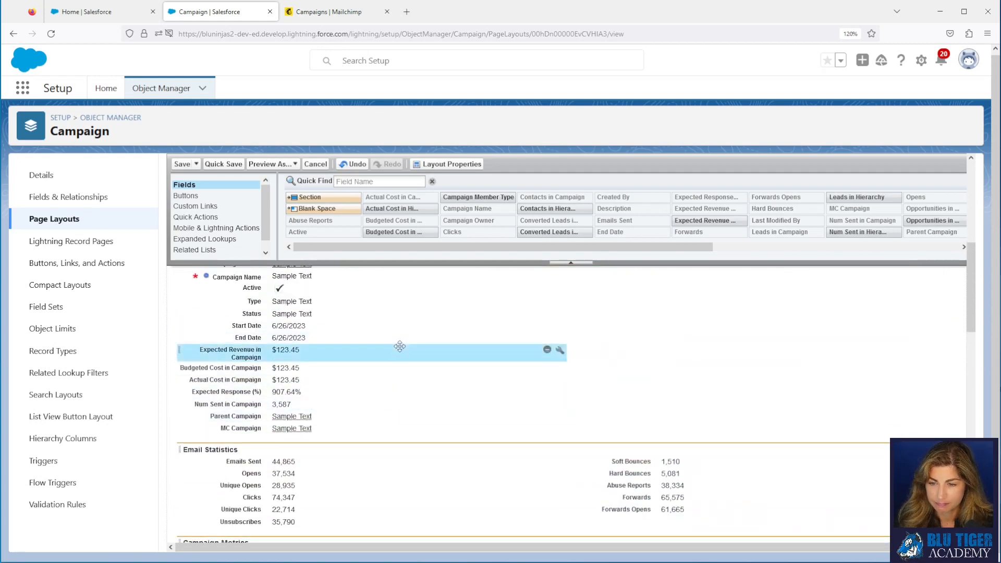
left_click(398, 387, "shift")
left_click_drag(393, 374, 389, 417)
Step: Move Status, Start/End Date and Num Sent right, Parent Campaign up, then save the layout
scroll(388, 417, "up", 4)
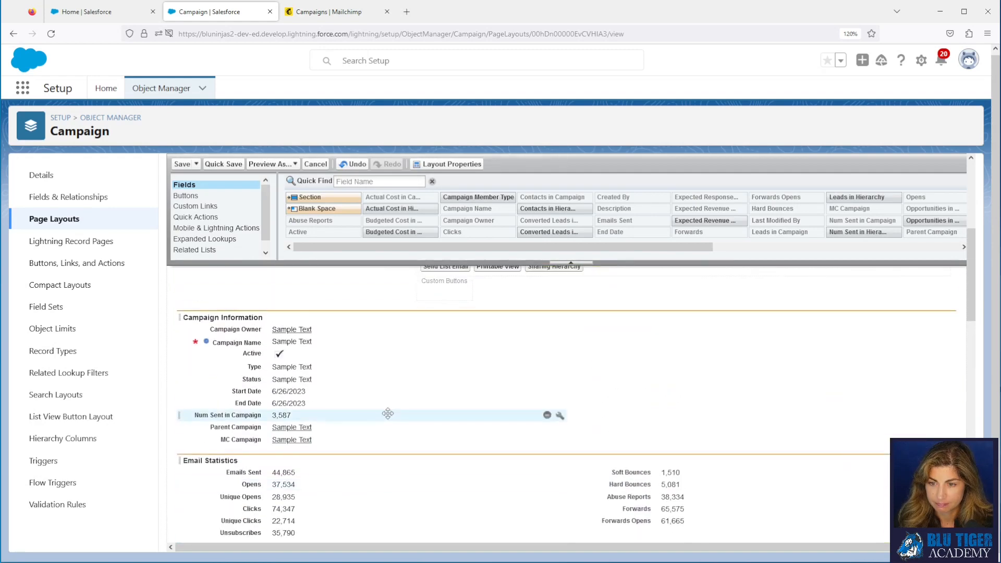
left_click_drag(391, 379, 678, 334)
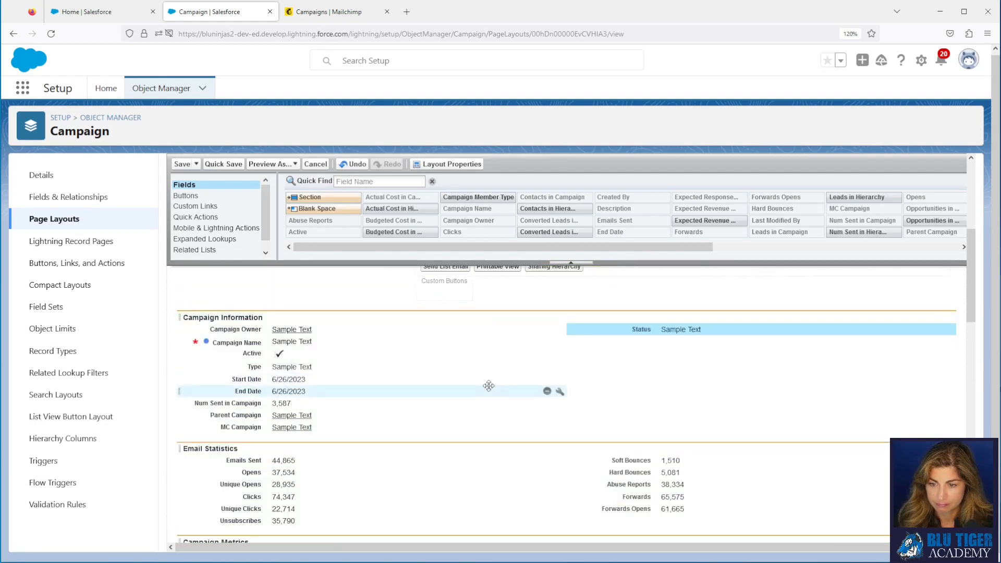
left_click_drag(489, 380, 593, 374)
left_click_drag(521, 380, 660, 366)
left_click_drag(485, 394, 490, 339)
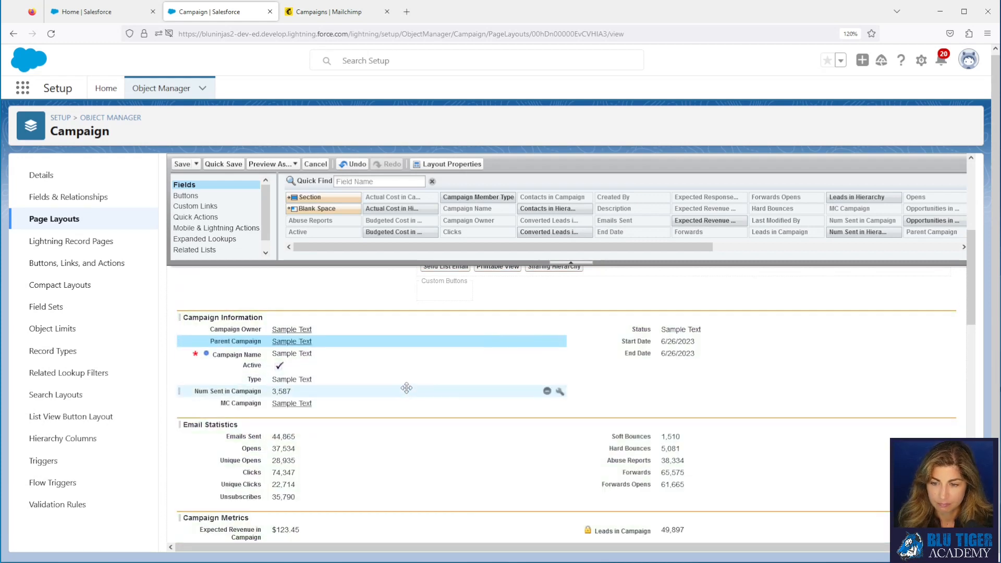
left_click_drag(407, 388, 594, 390)
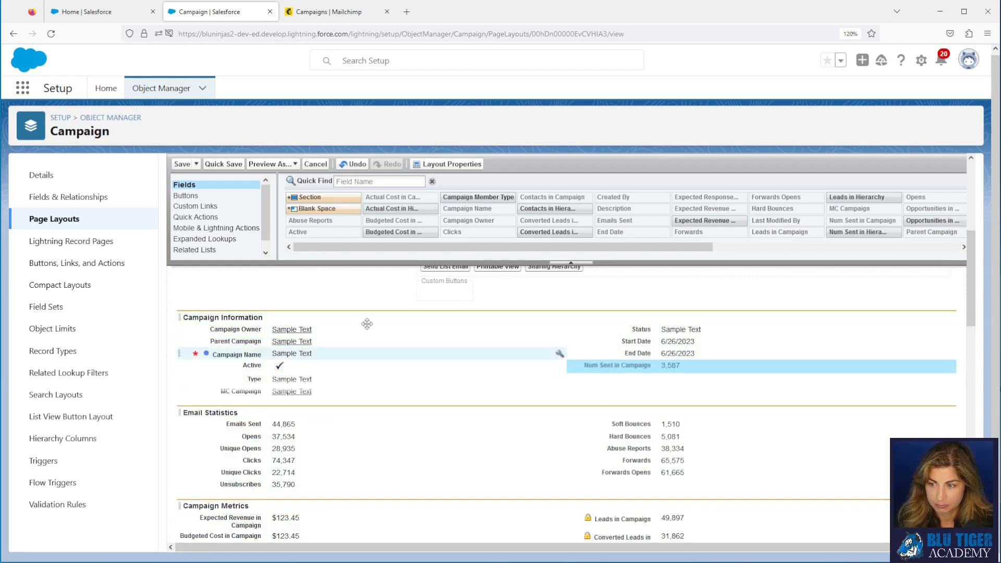
left_click(185, 165)
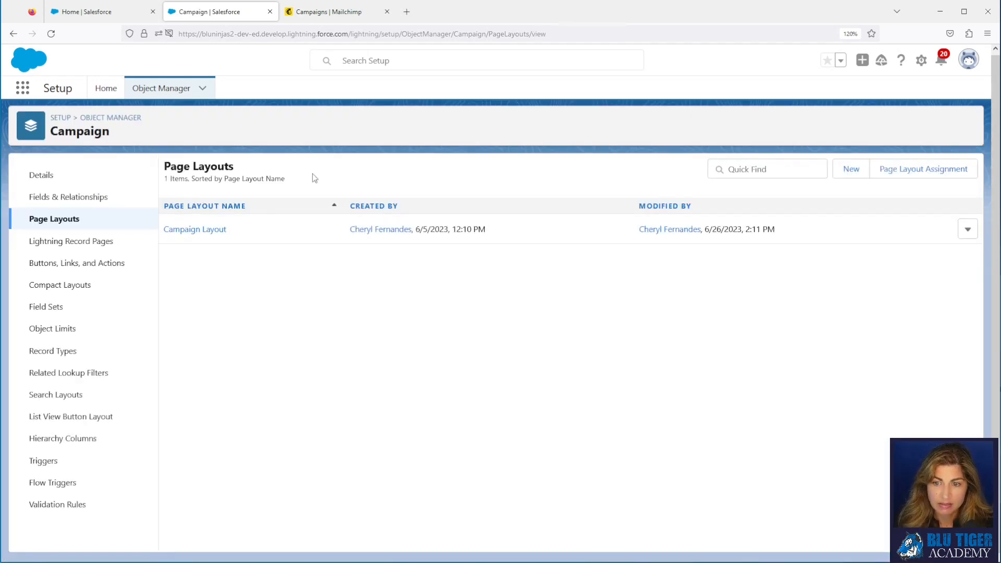
Step: Duplicate the home tab and search apps for 'campai' to open the Campaigns list
left_click(102, 12)
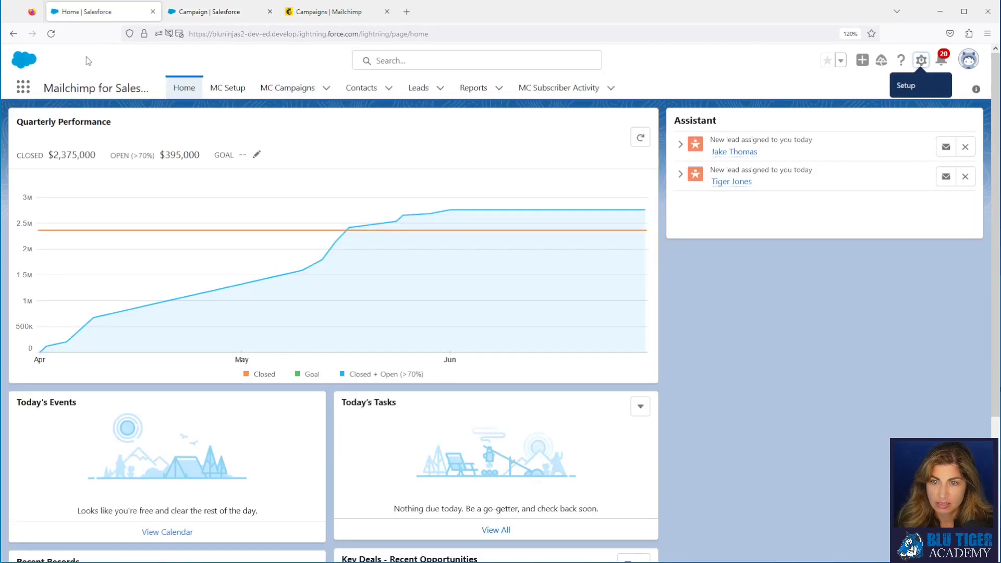
right_click(91, 17)
left_click(133, 90)
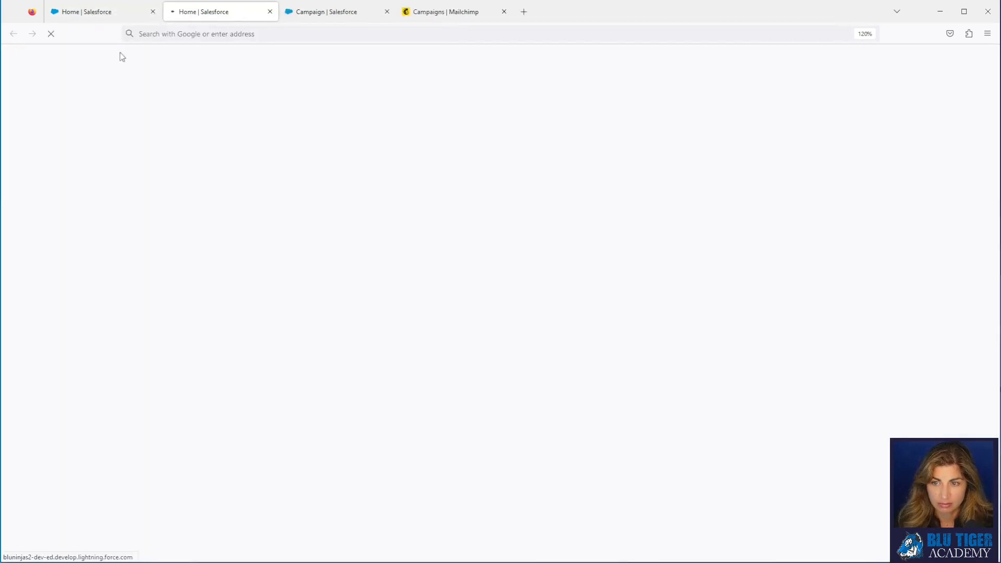
left_click(83, 11)
left_click(23, 88)
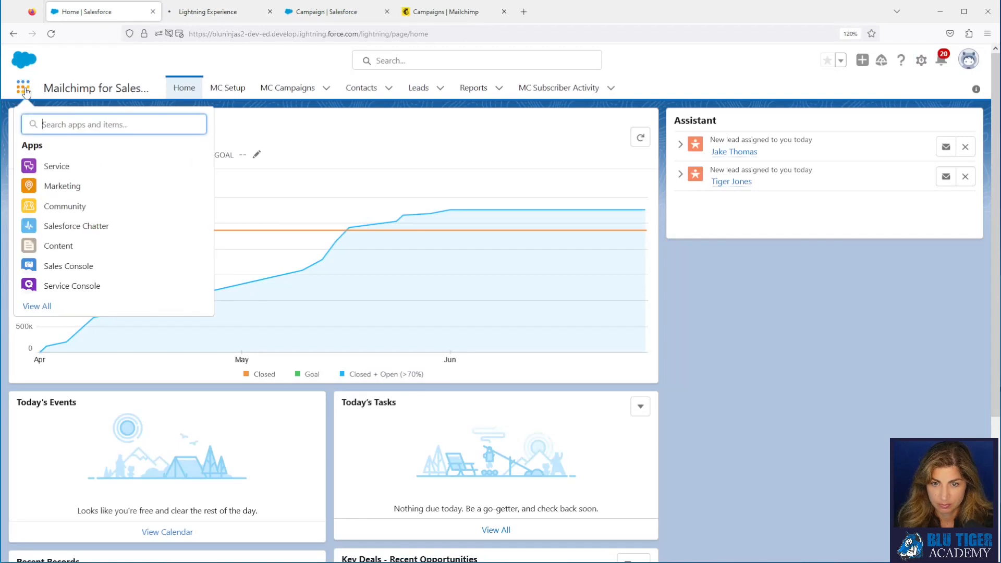
type("campain")
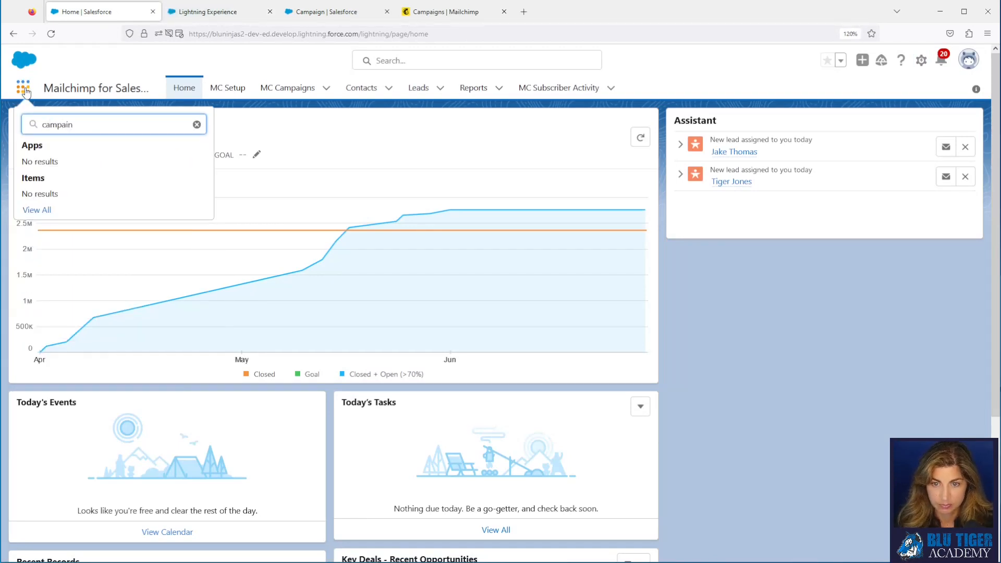
key("BackSpace")
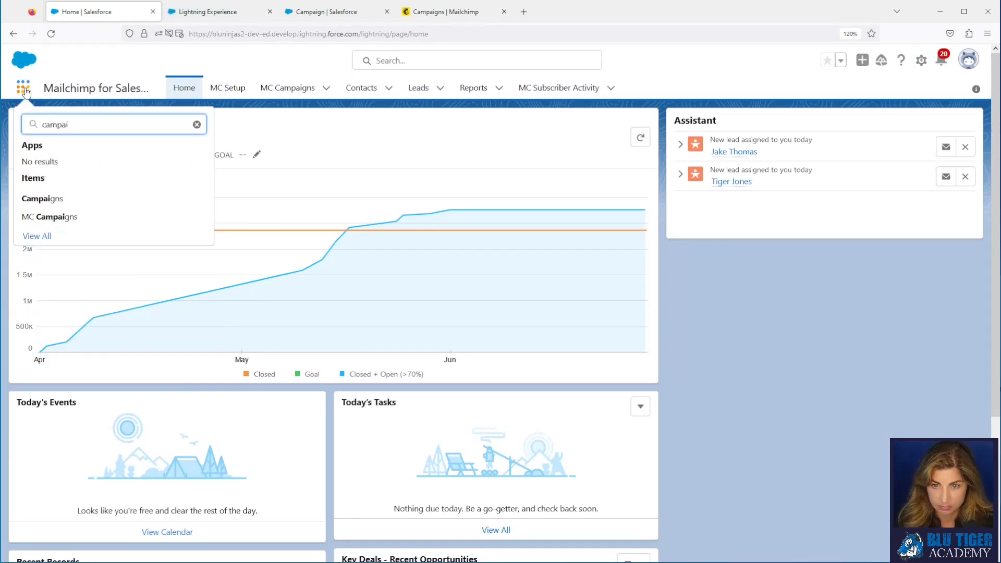
left_click(47, 198)
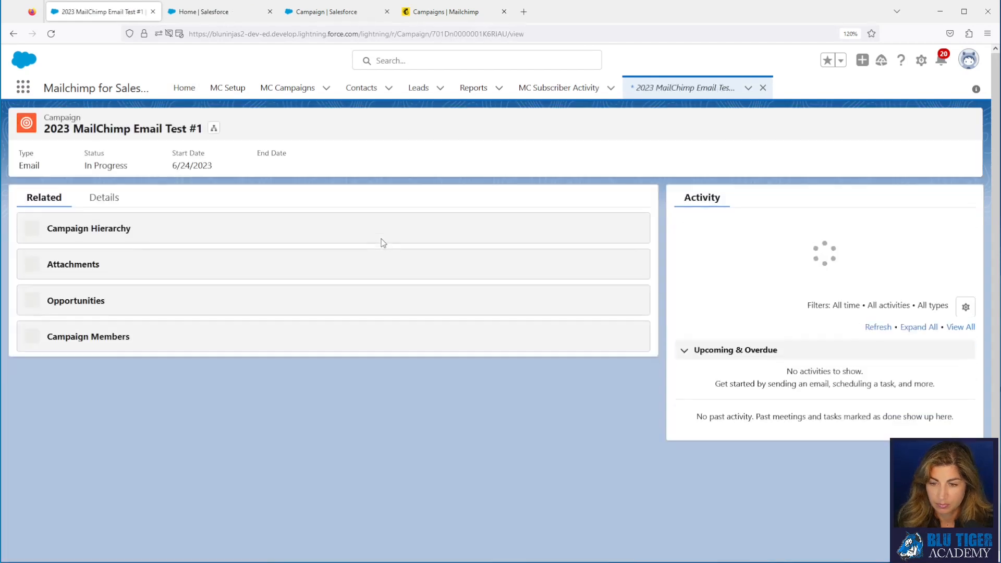
Step: Review the campaign record's Details, then return to the Campaign Page Layouts setup tab
left_click(103, 198)
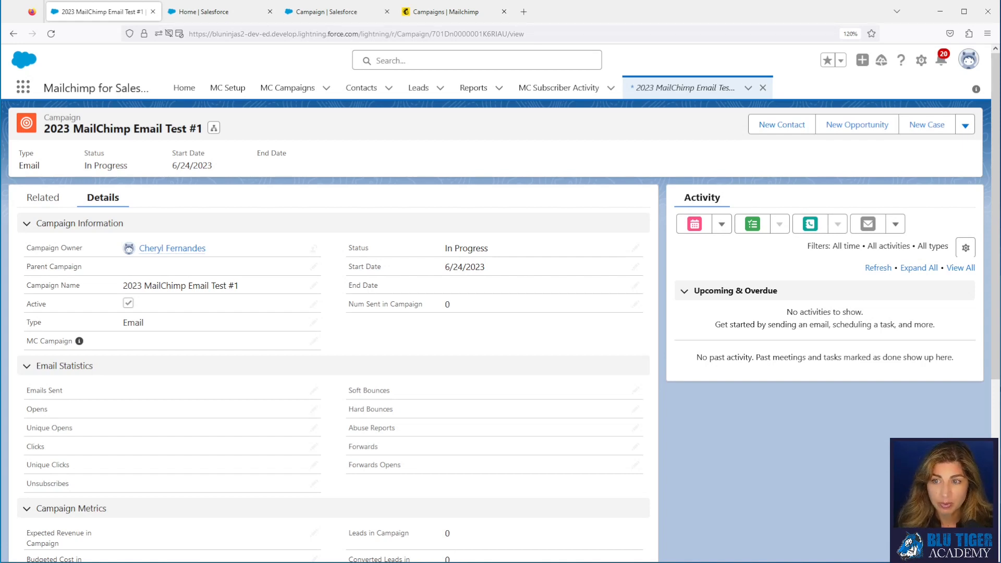
left_click(326, 11)
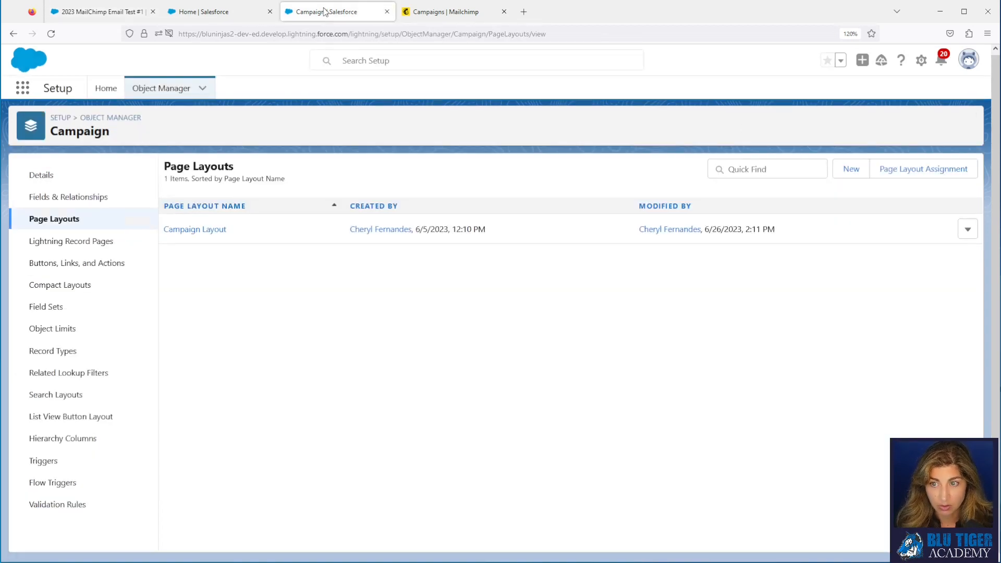
Step: Start a Percent formula field on Campaign labelled '% Opens' and named Percent_Opens
left_click(73, 198)
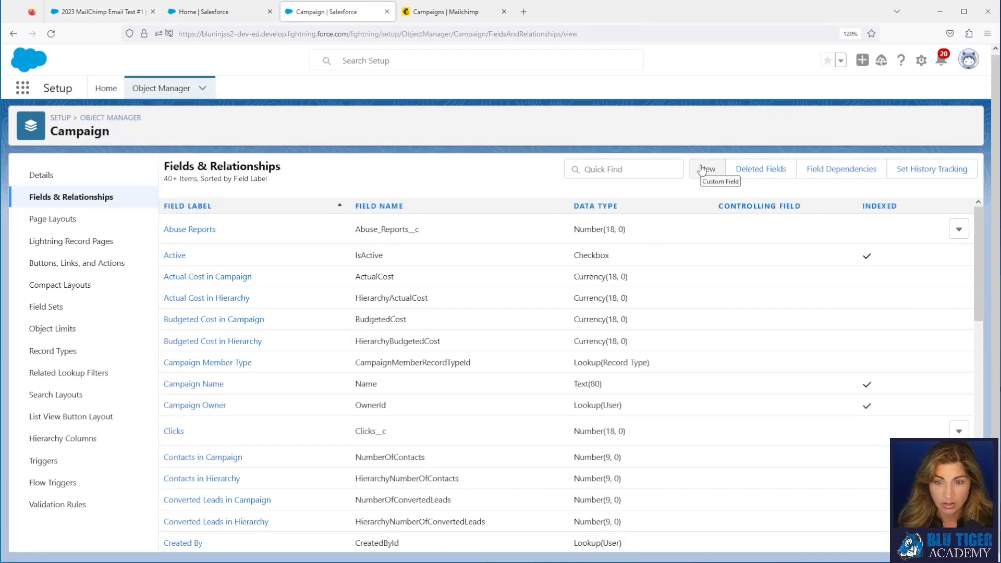
left_click(704, 169)
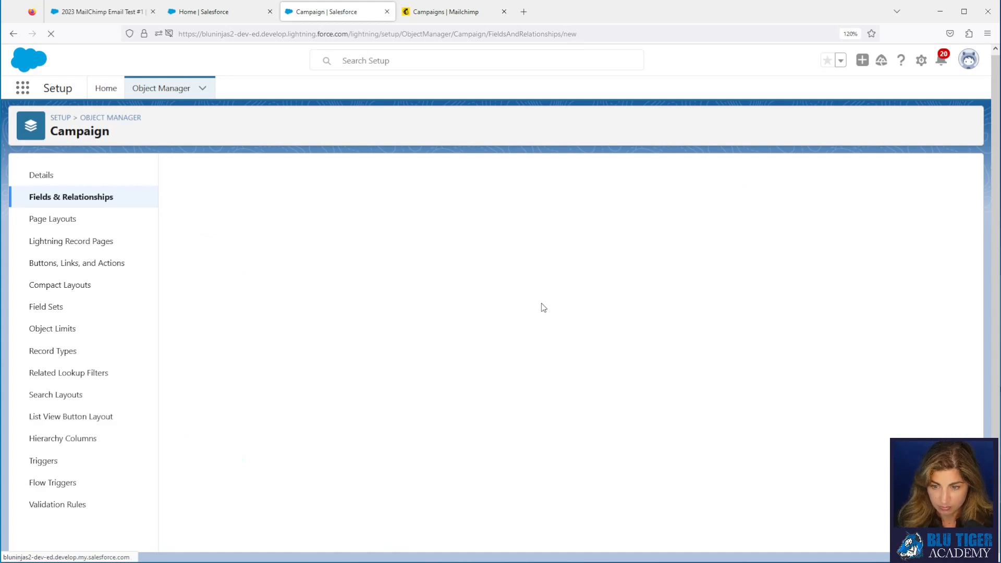
left_click(191, 355)
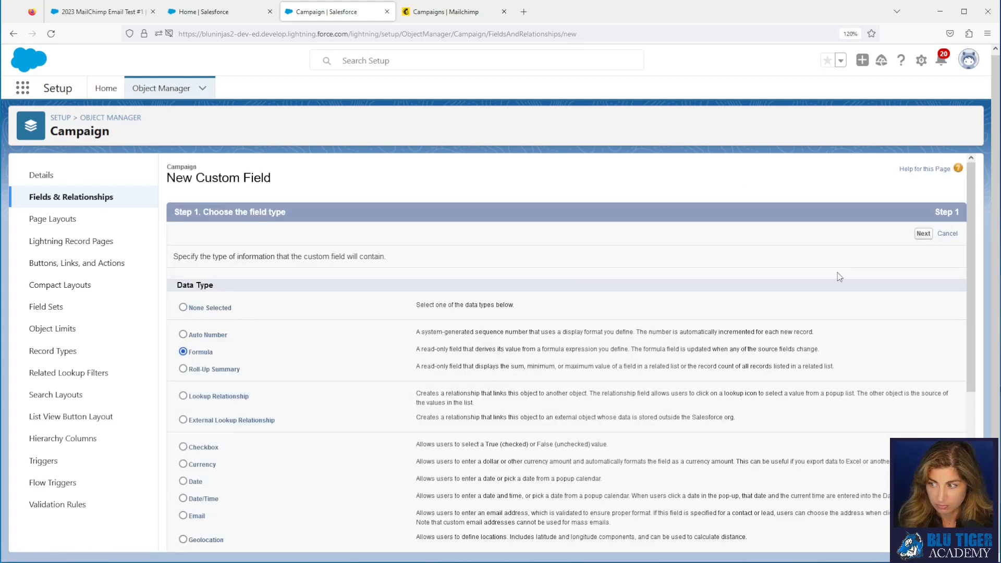
left_click(923, 234)
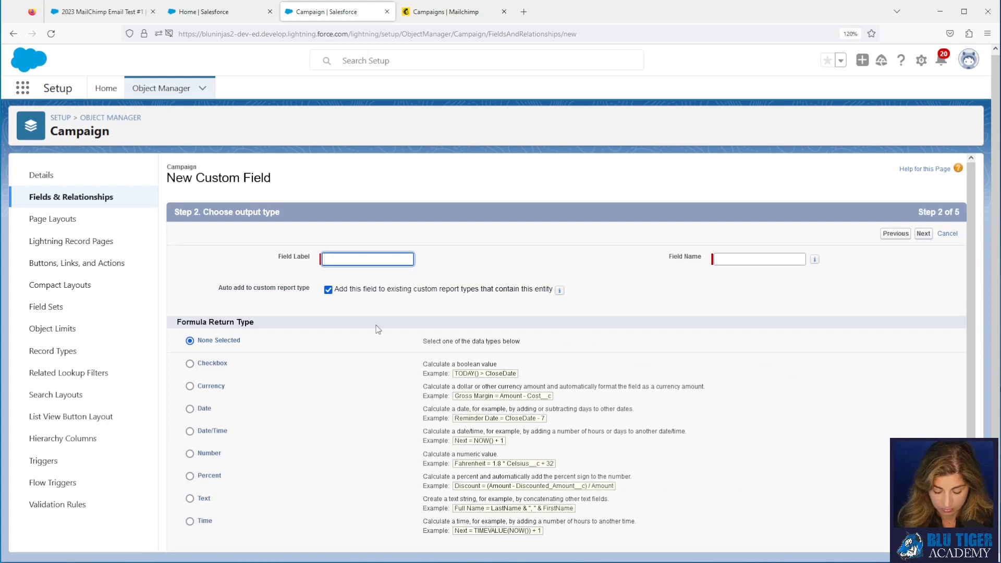
type("% Opens")
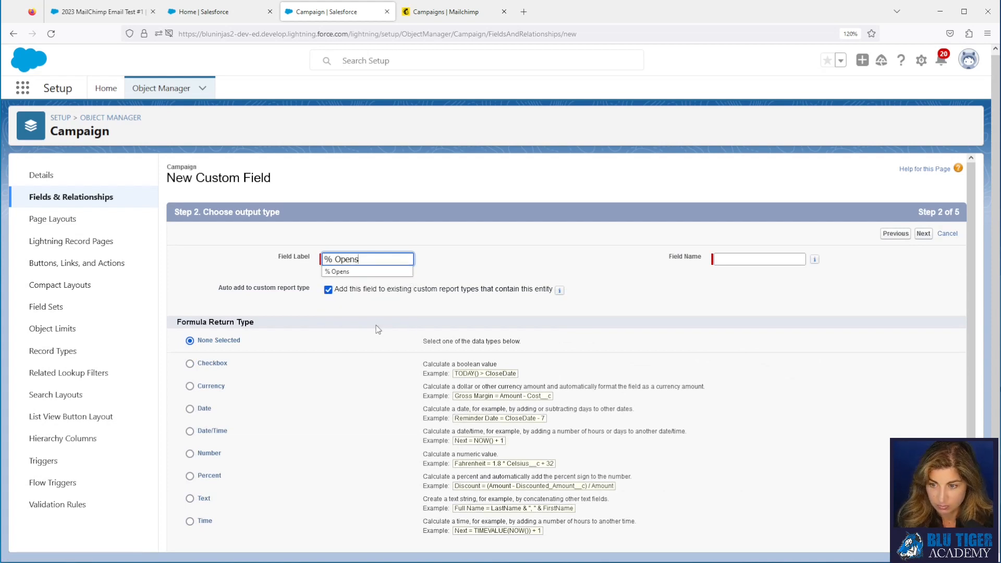
key("Tab")
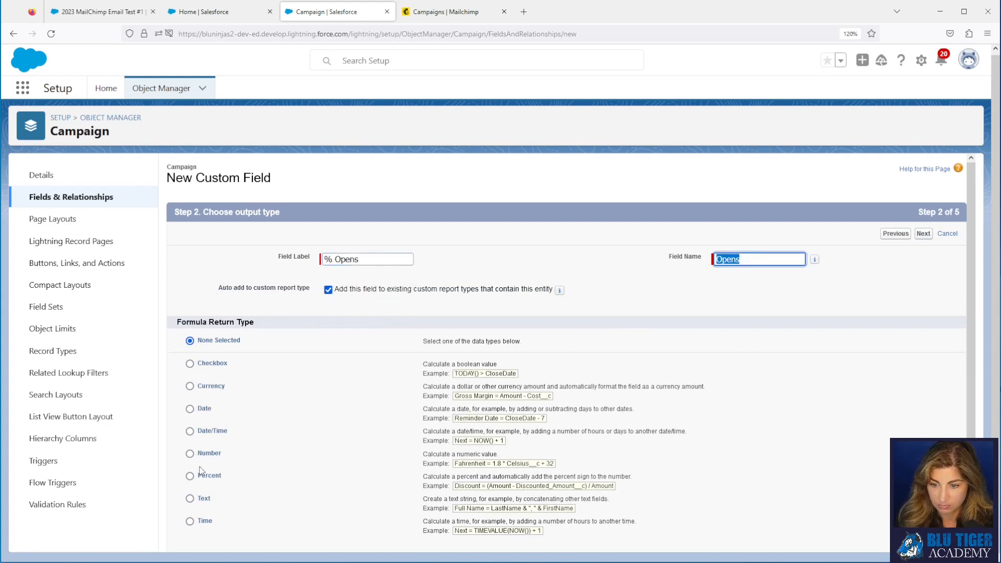
left_click(190, 478)
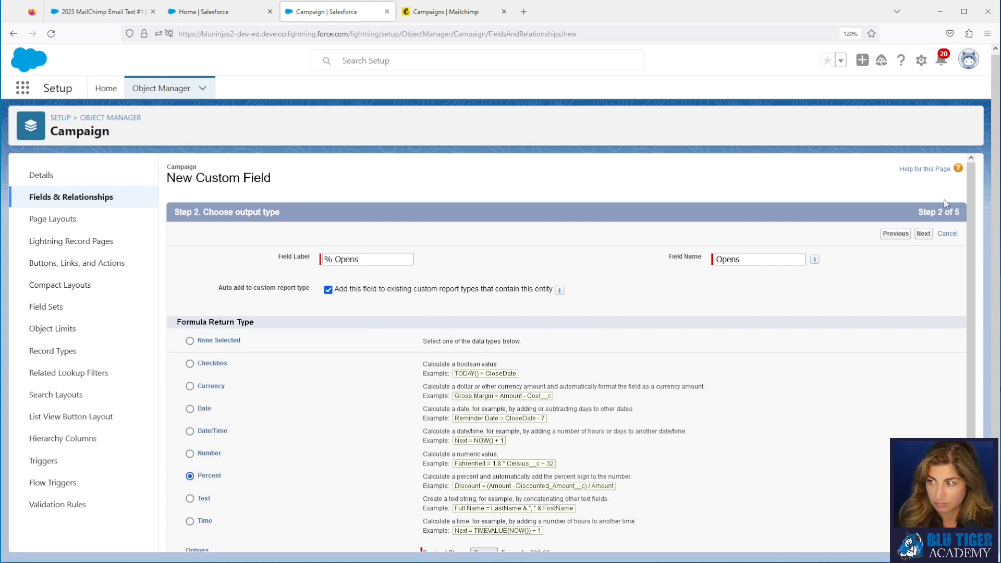
left_click(923, 234)
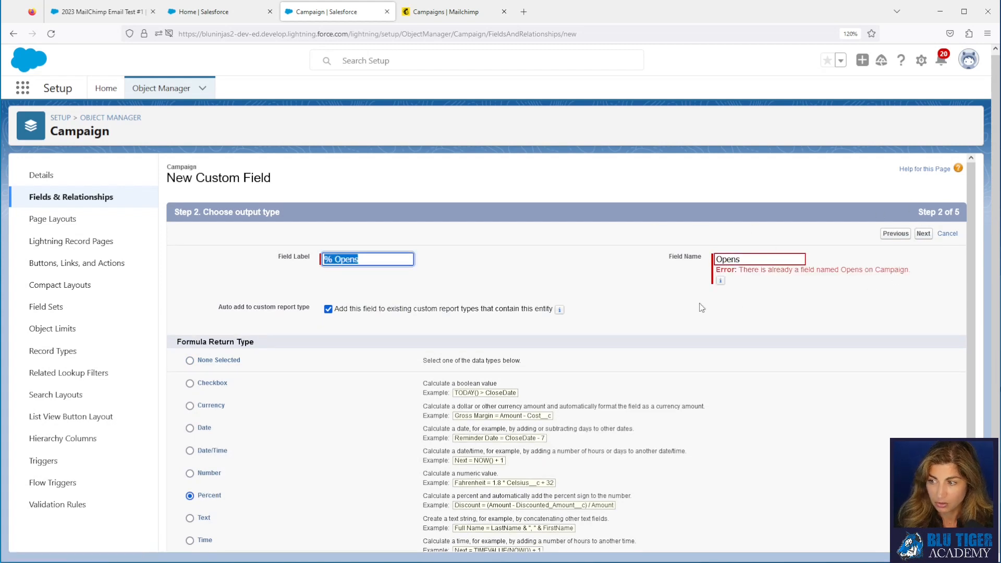
left_click(718, 259)
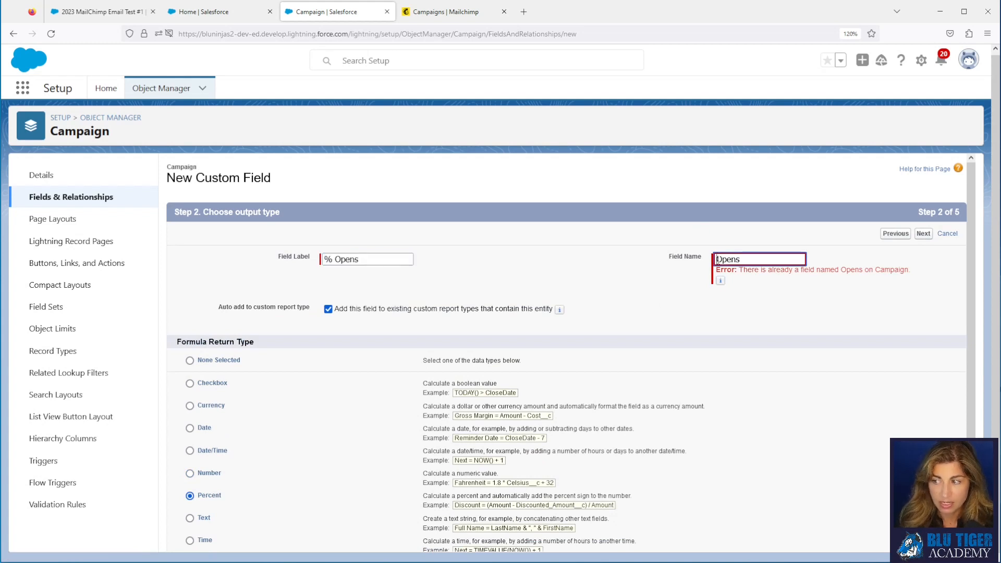
type("Percent")
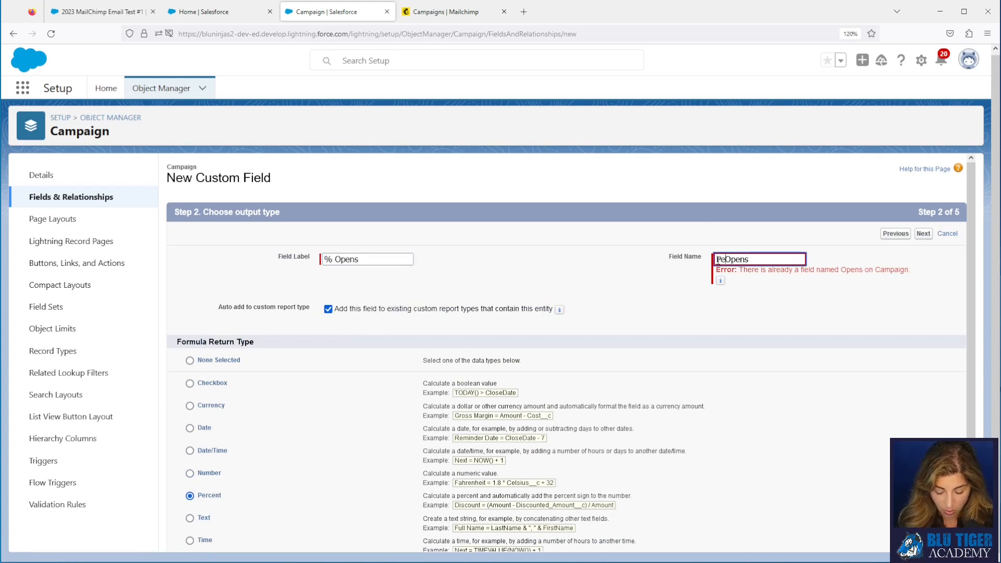
type("_")
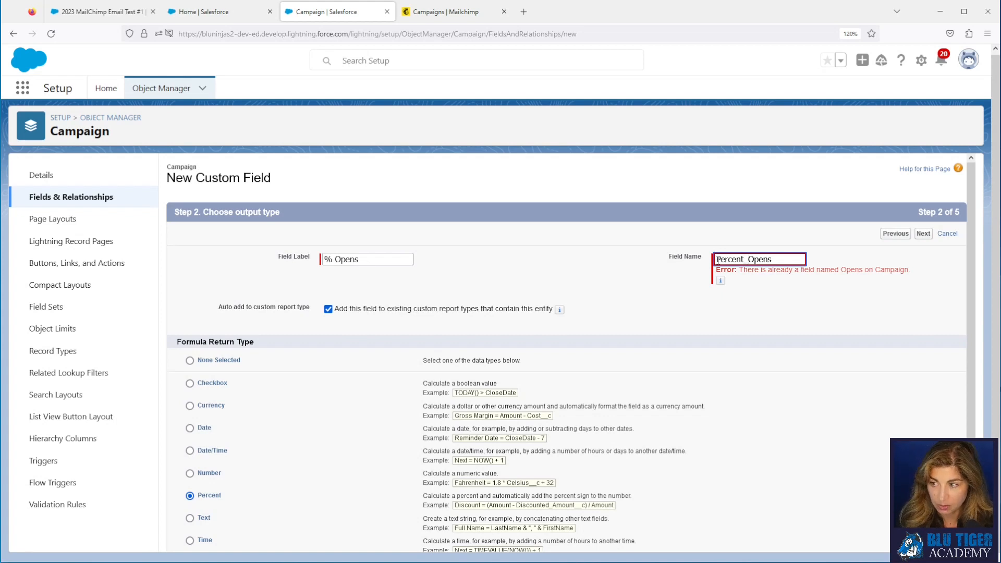
left_click(802, 315)
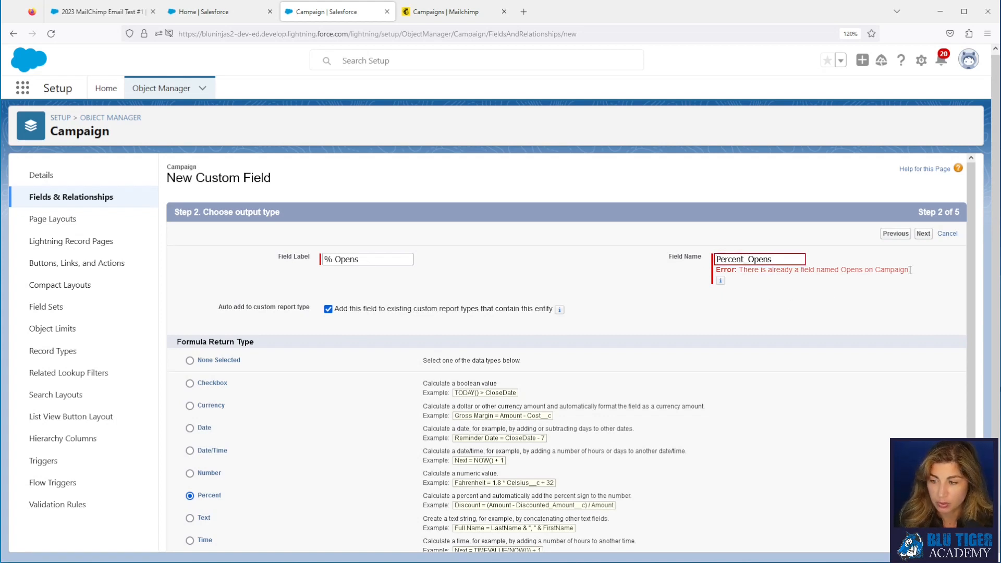
left_click(923, 234)
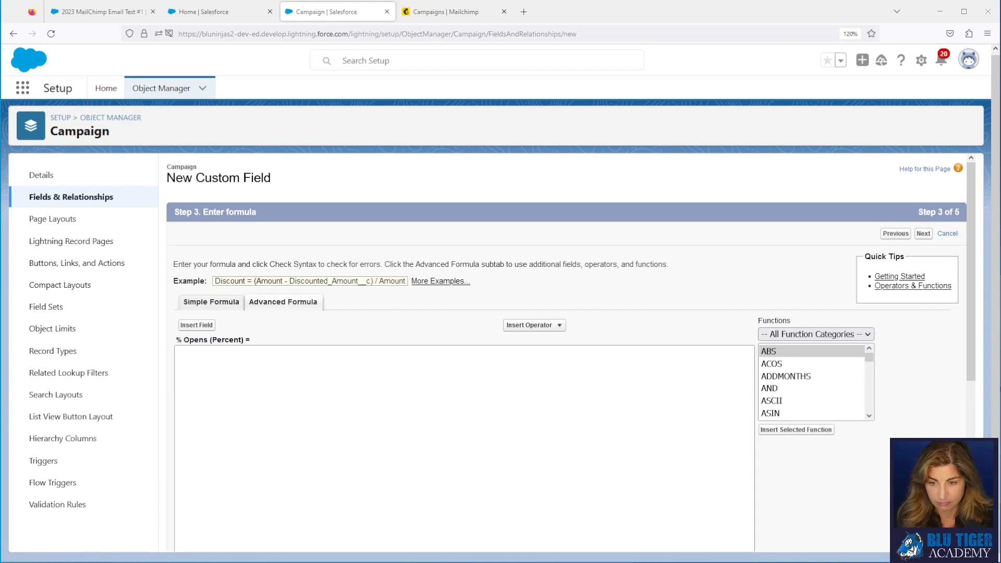
Step: Paste the IF formula dividing Opens by Emails Sent and check its syntax
left_click(262, 433)
type("IF( Emails_Sent__c = 0, 0, Opens__c / Emails_Sent__c )")
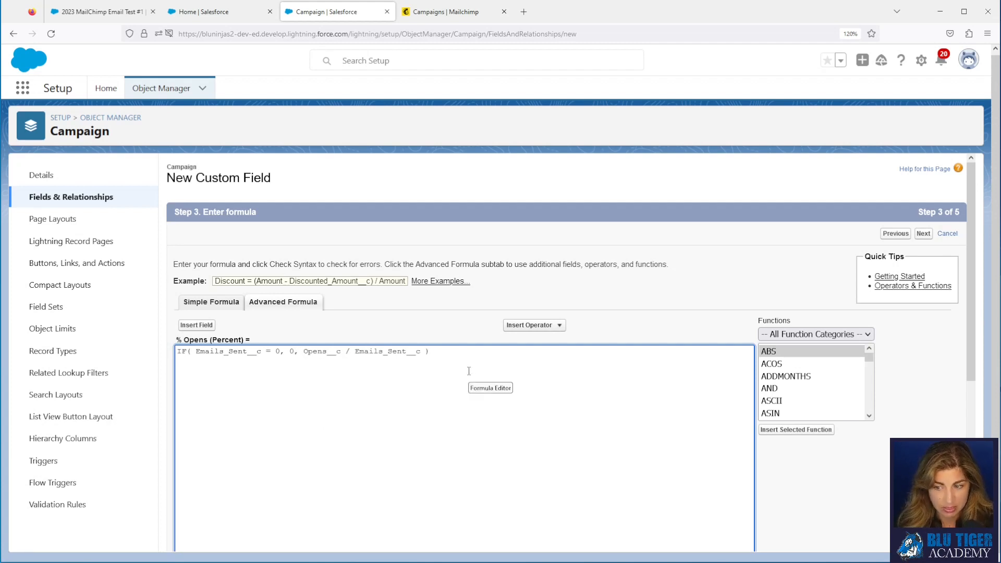
scroll(469, 371, "down", 2)
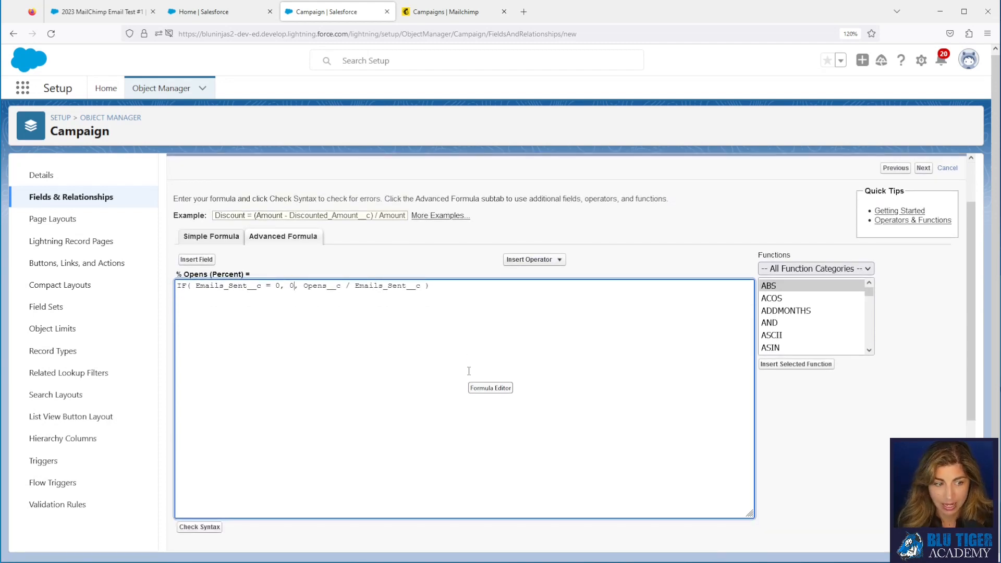
scroll(468, 370, "down", 2)
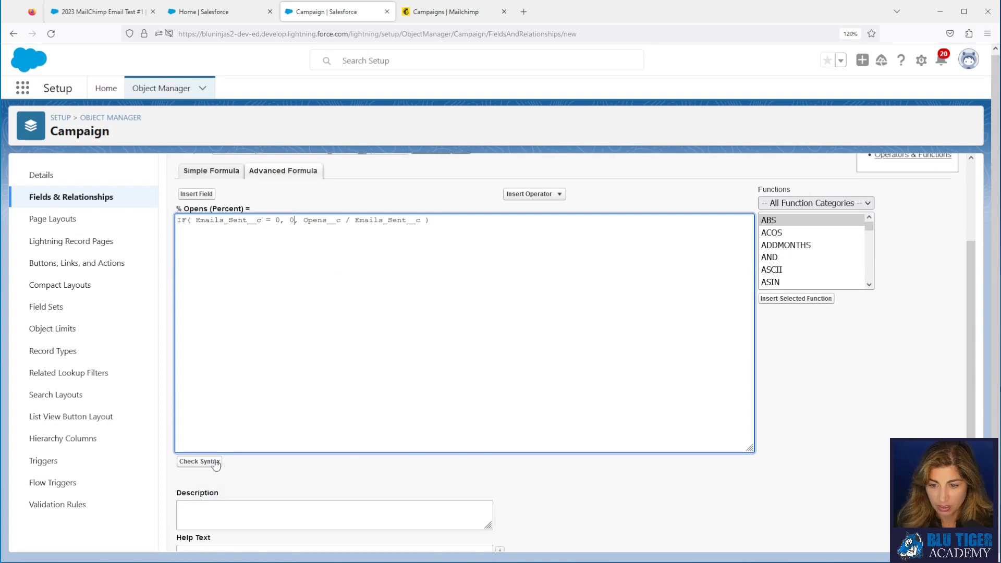
left_click(215, 461)
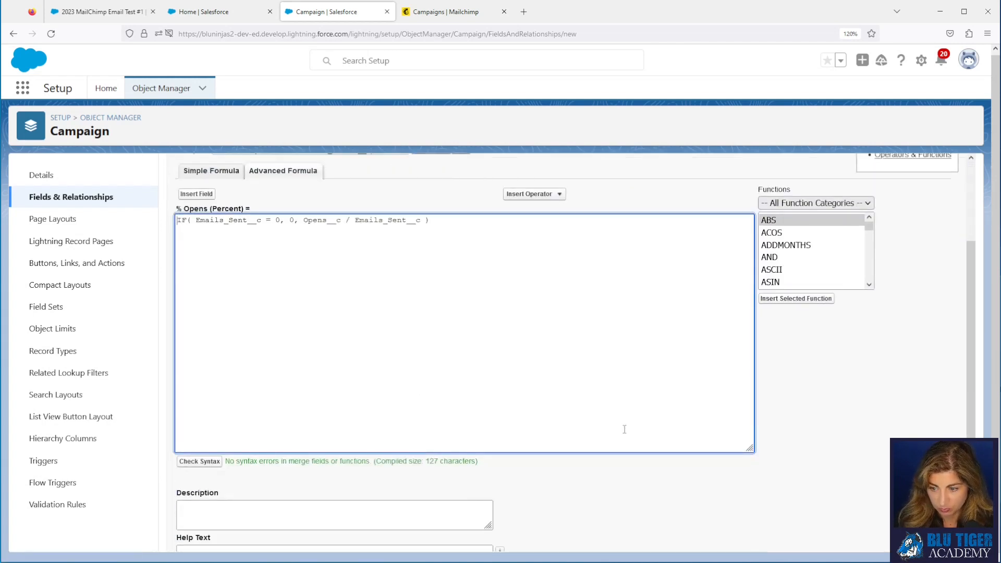
Step: Add help text '# Opens/Emails Sent' and Save & New the field
scroll(676, 440, "down", 4)
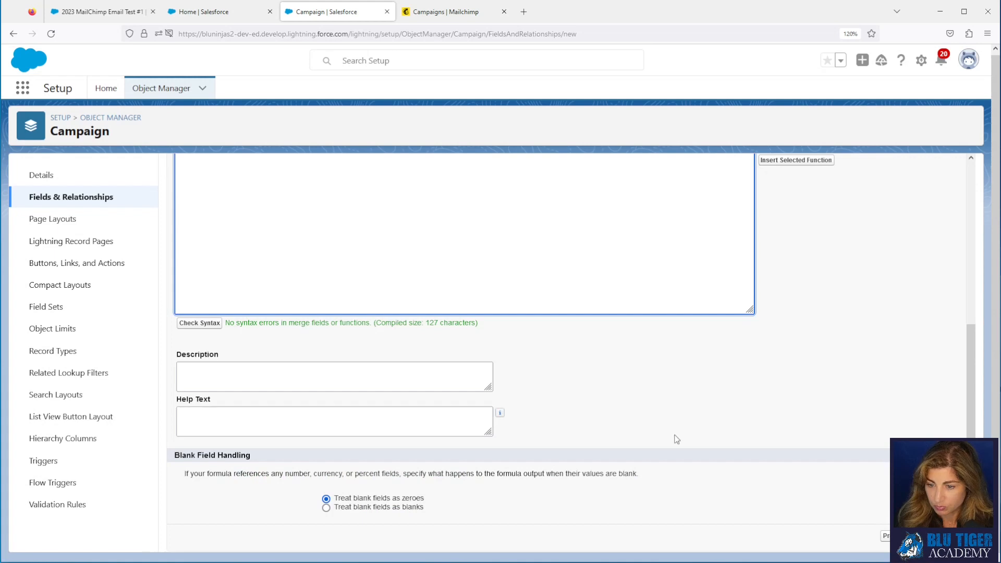
left_click(445, 429)
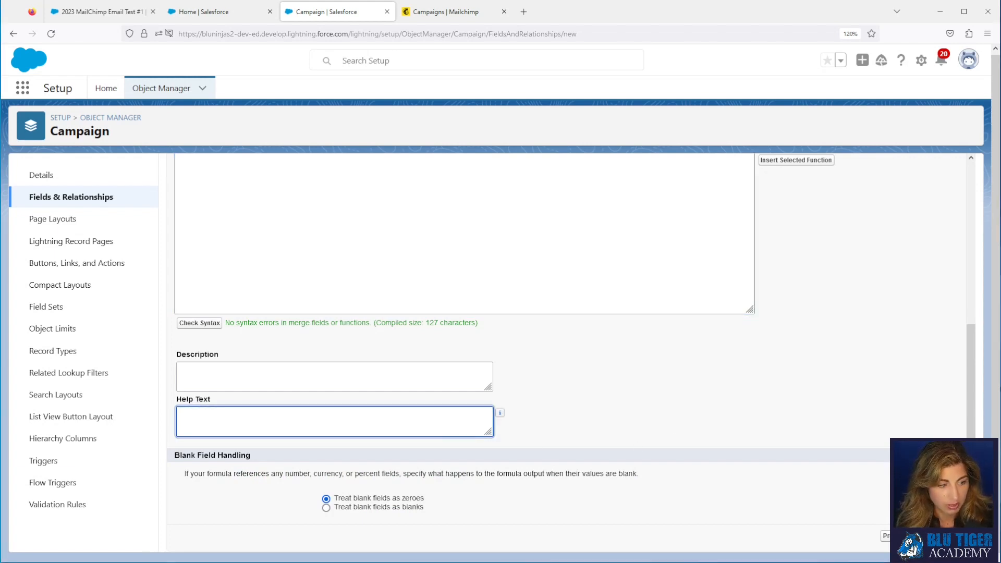
left_click(210, 414)
type("# Opens/Emails Sent")
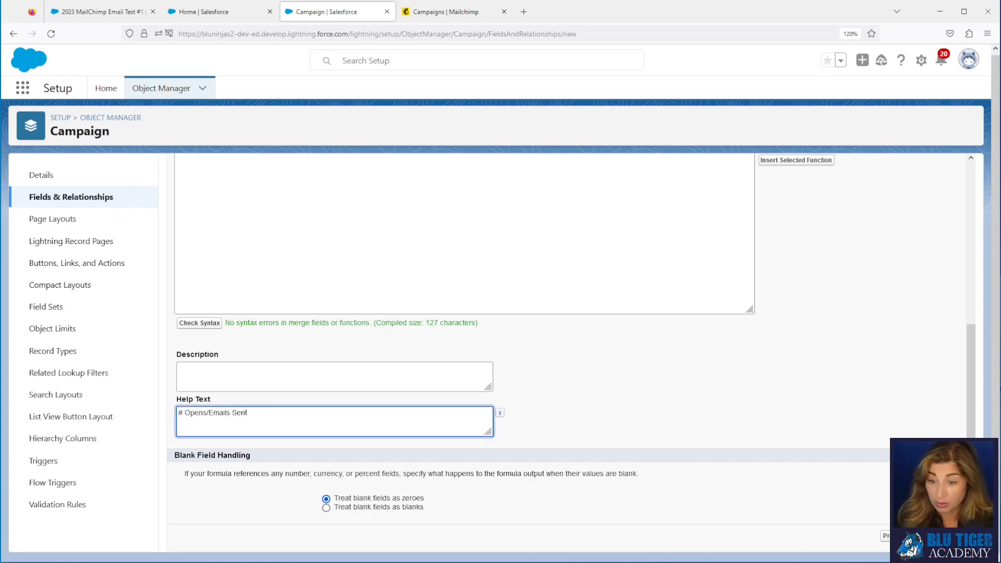
left_click(926, 536)
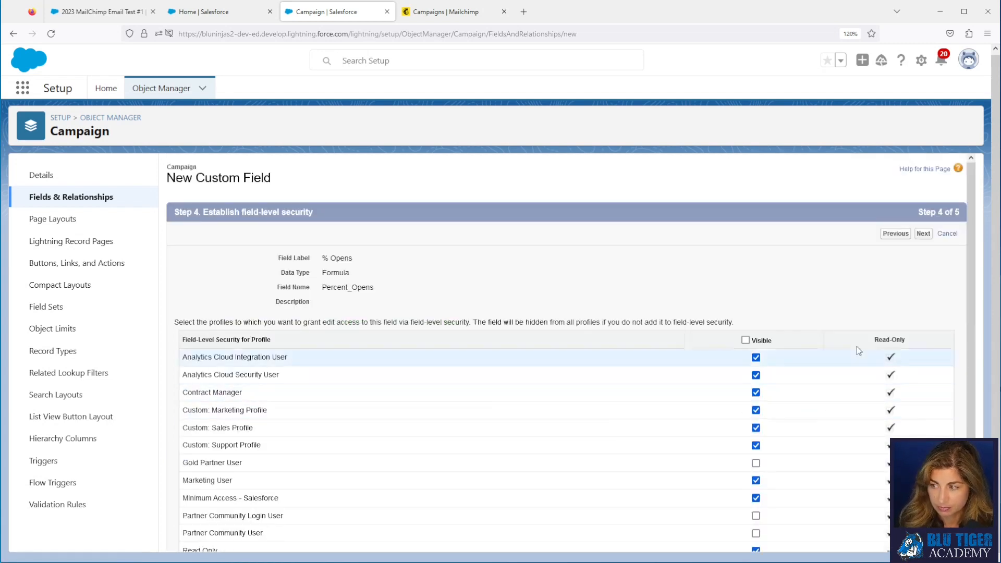
left_click(927, 234)
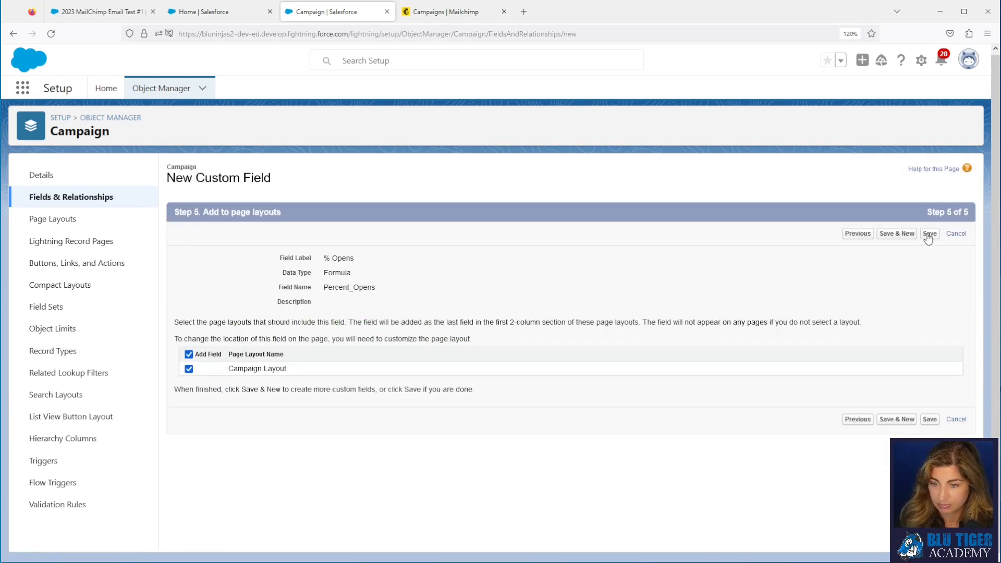
left_click(899, 234)
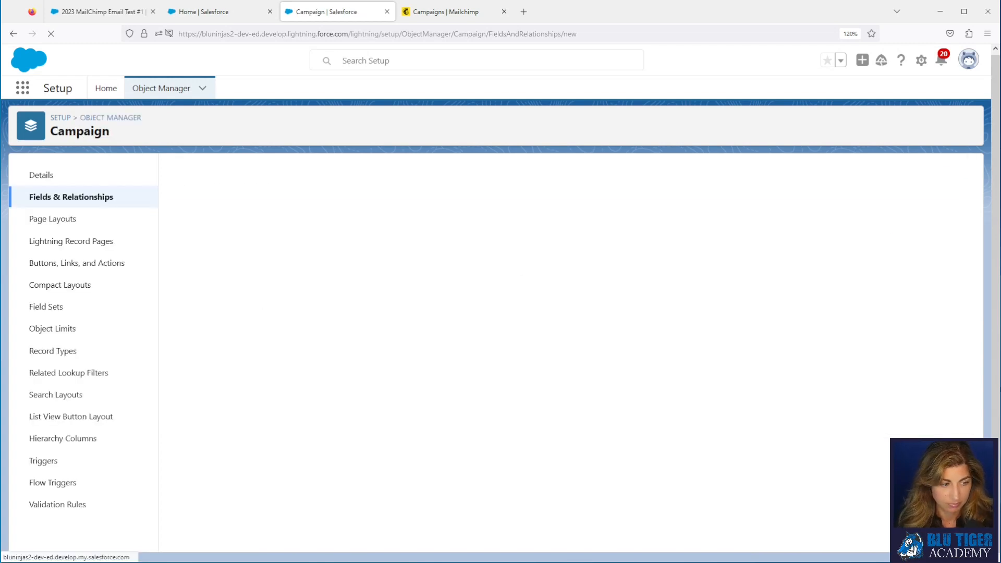
Step: Start a Percent formula field labelled '% Clicks' and named Percent_Clicks
left_click(183, 351)
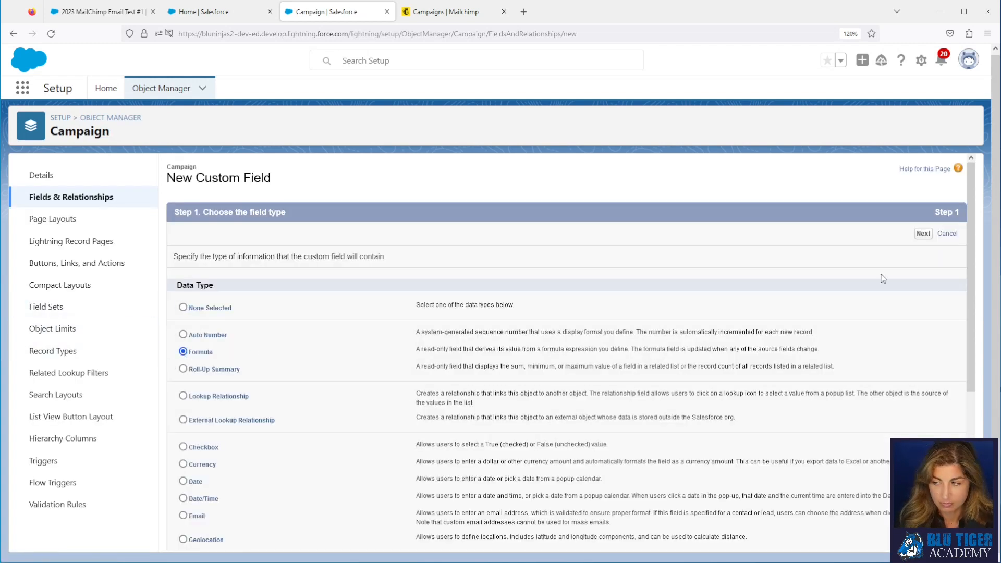
left_click(924, 234)
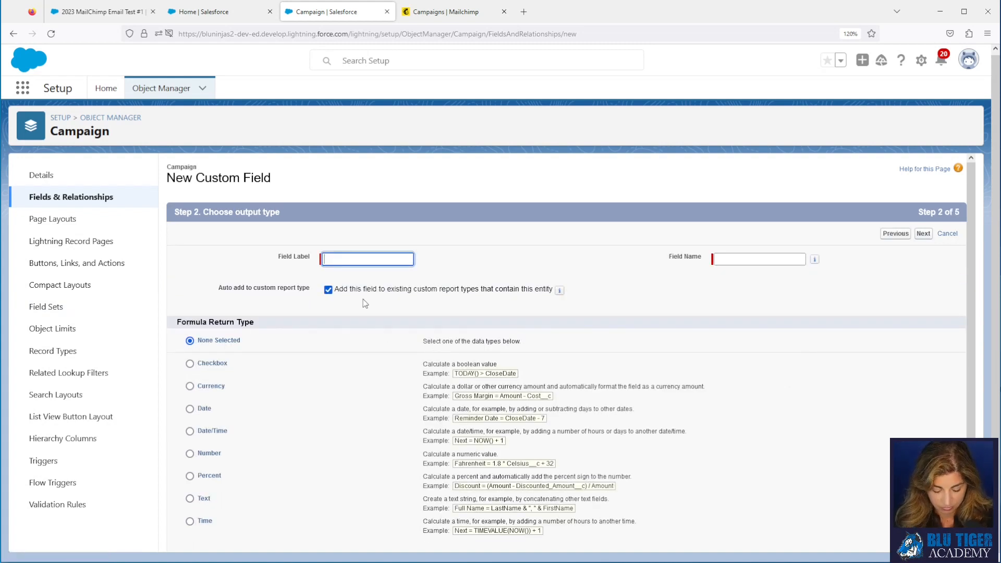
type("% Clicks")
key("Tab")
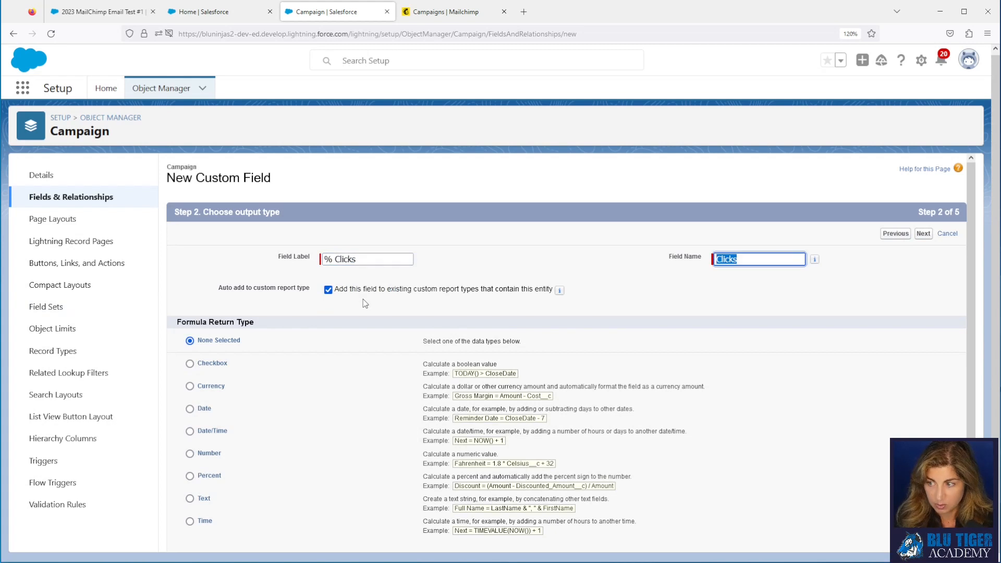
left_click(718, 258)
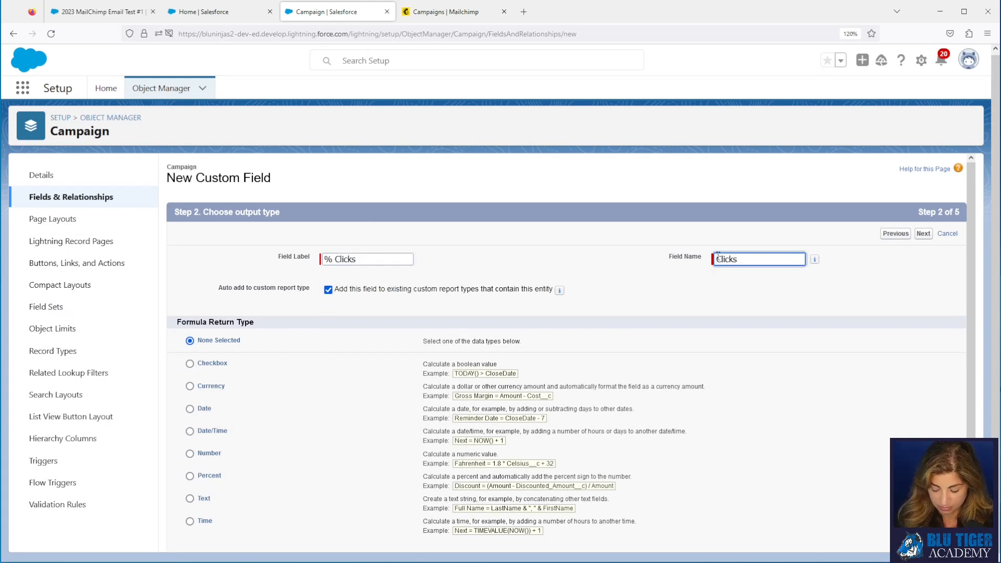
type("Percent_")
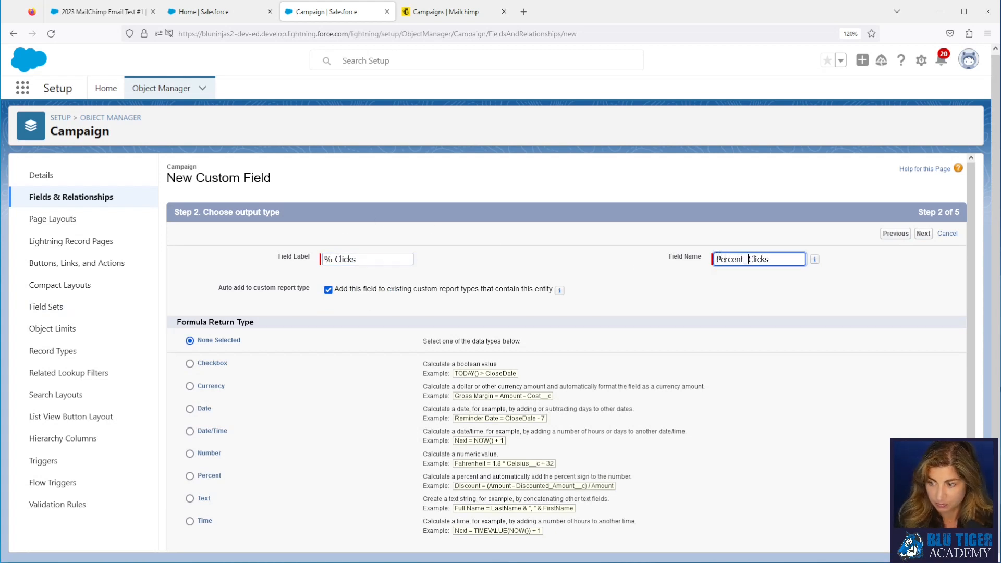
left_click(189, 476)
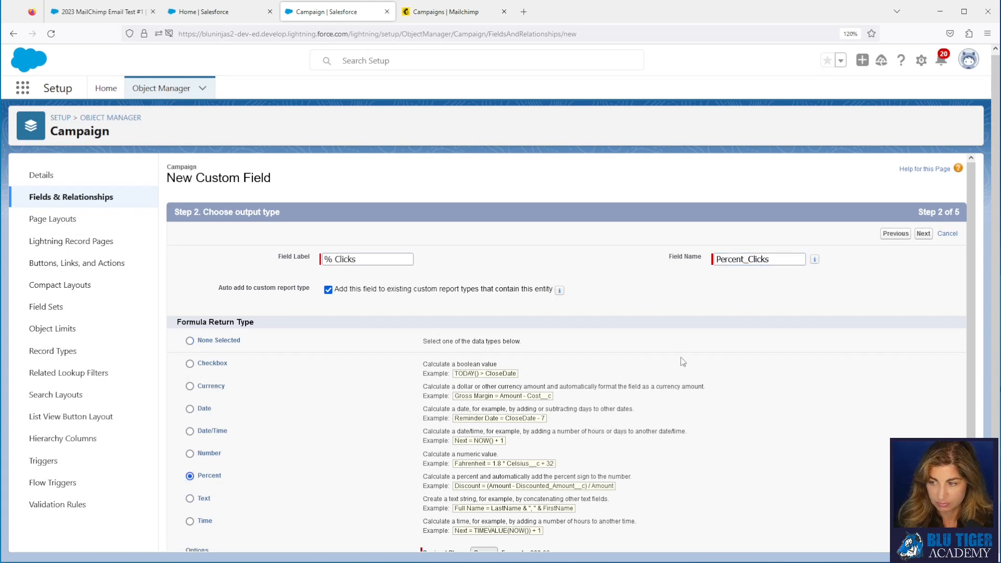
left_click(924, 233)
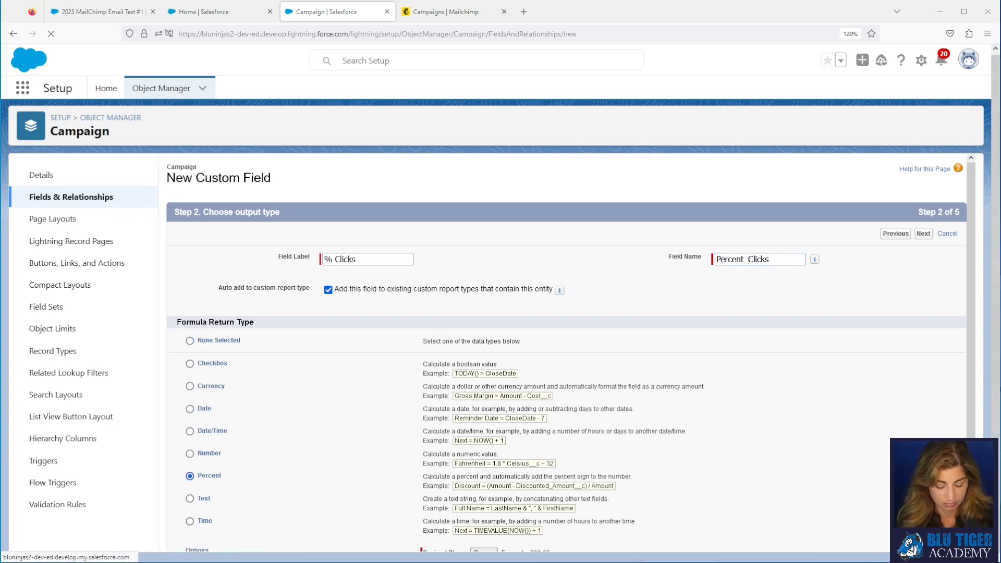
Step: Add help text and the IF formula dividing Clicks by Emails Sent, then Save & New
scroll(299, 431, "down", 1)
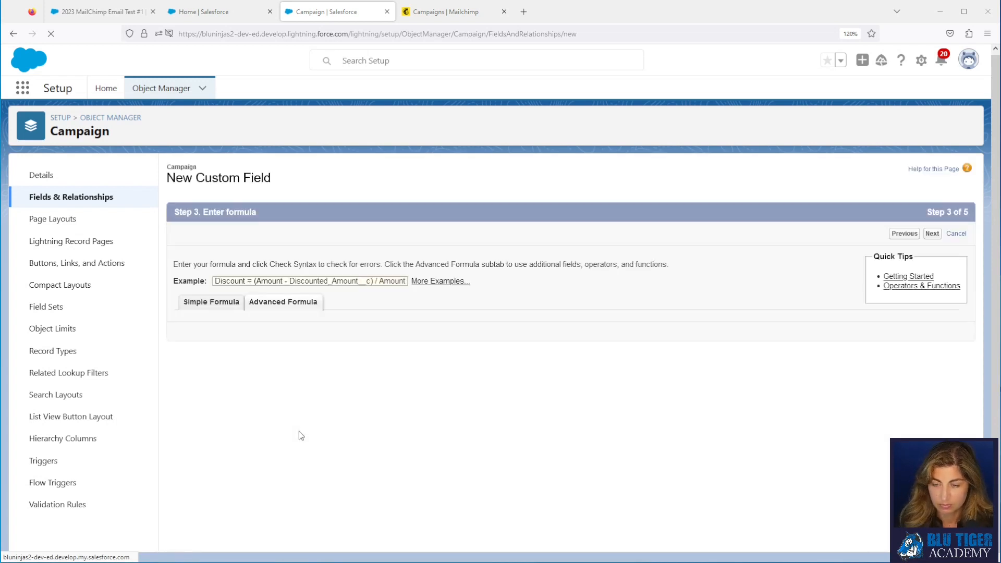
scroll(406, 459, "down", 4)
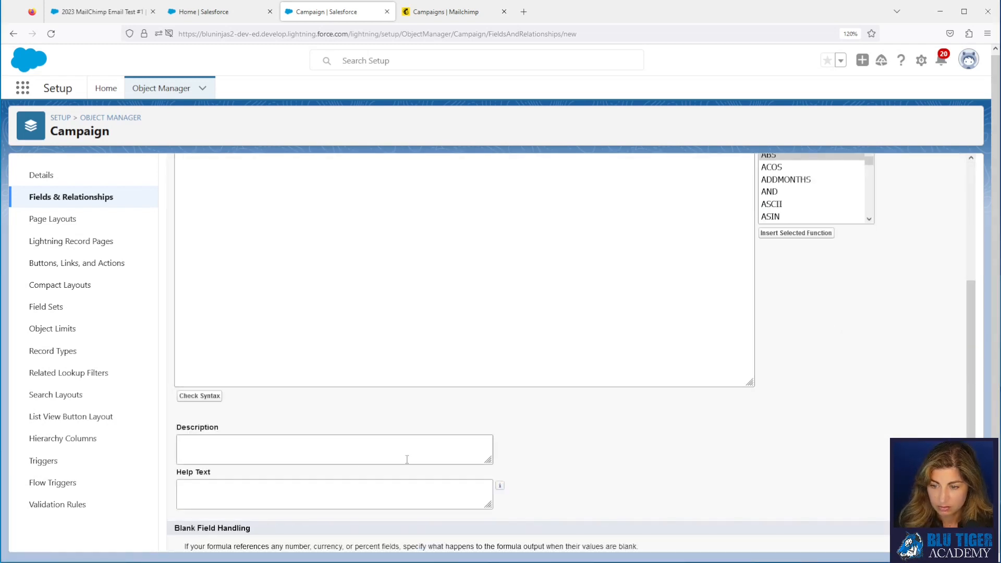
left_click(315, 497)
type("# Clicks/Email Sent")
scroll(232, 435, "down", 1)
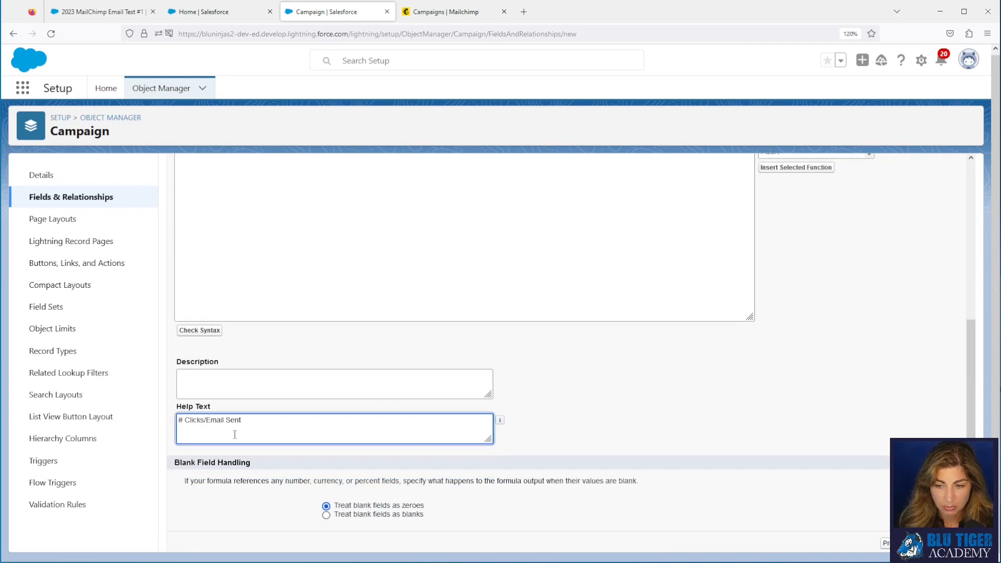
key("alt+Tab")
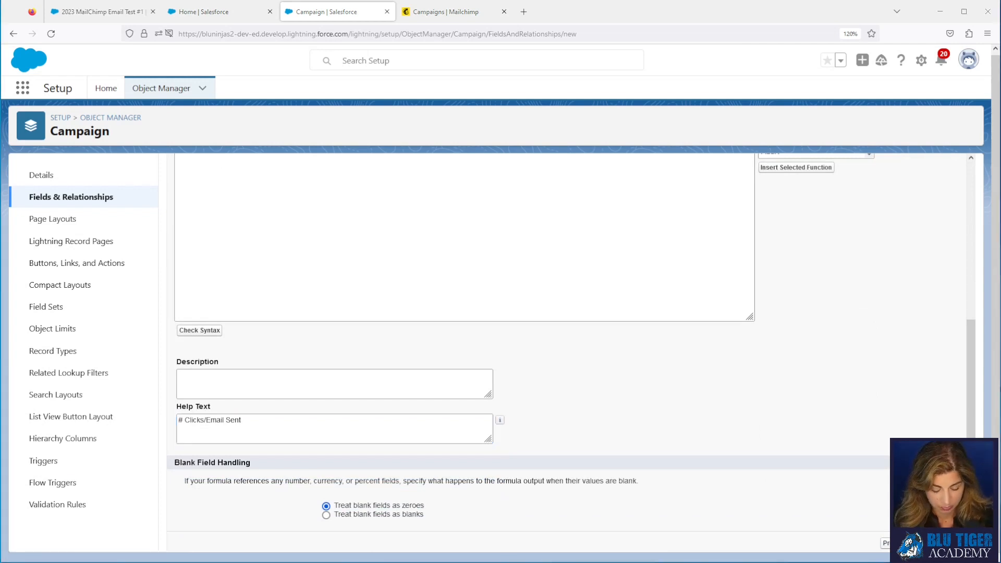
scroll(300, 401, "up", 5)
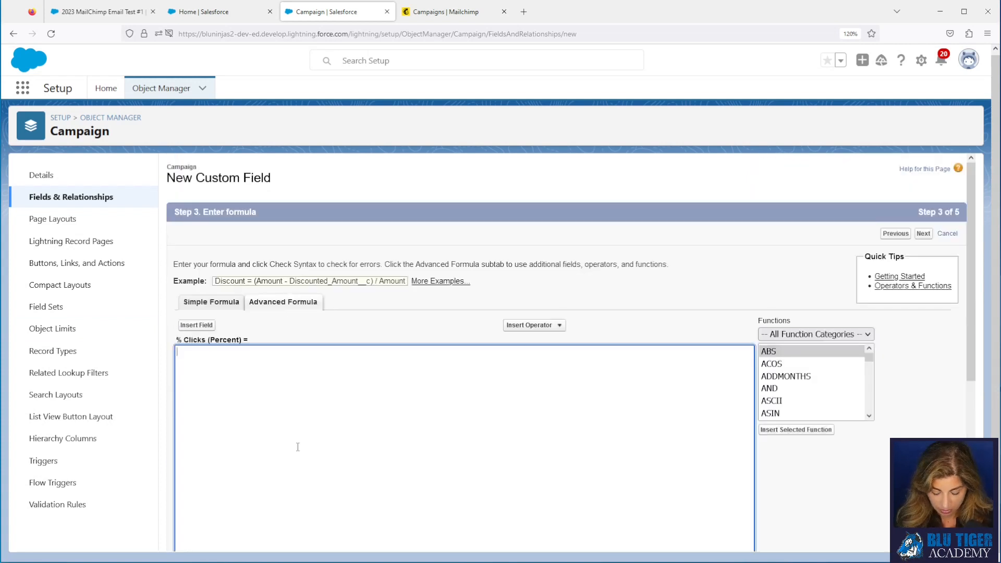
type("IF( Emails_Sent__c = 0, 0, Opens__c / Emails_Sent__c )")
left_click(328, 352)
key("BackSpace")
key("BackSpace")
key("BackSpace")
key("BackSpace")
key("BackSpace")
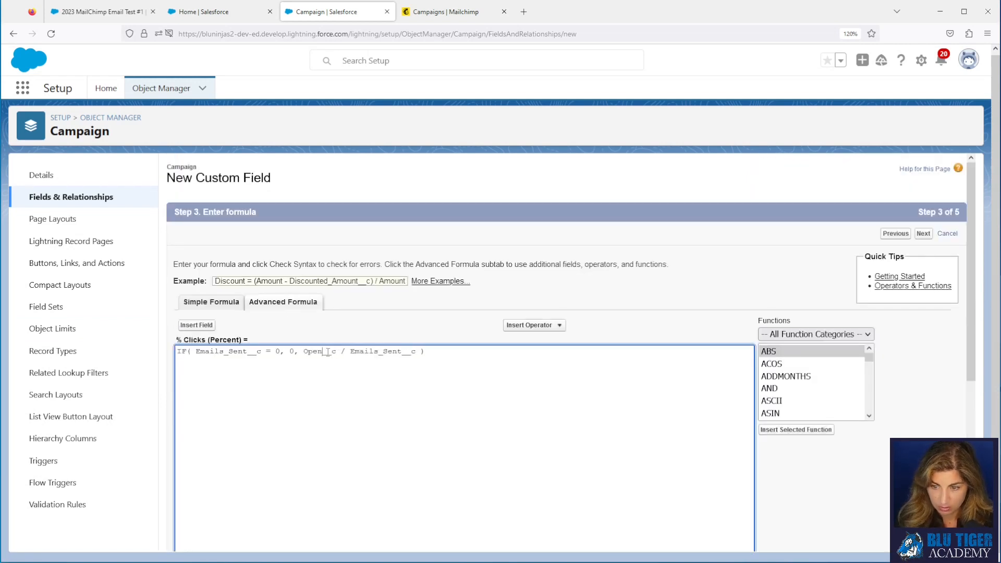
type("Clicks")
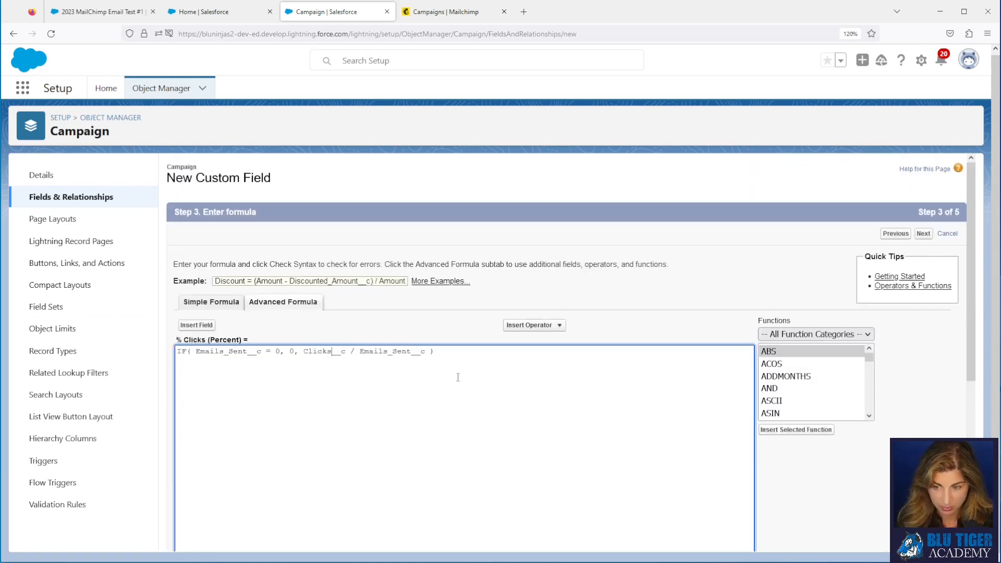
left_click(924, 235)
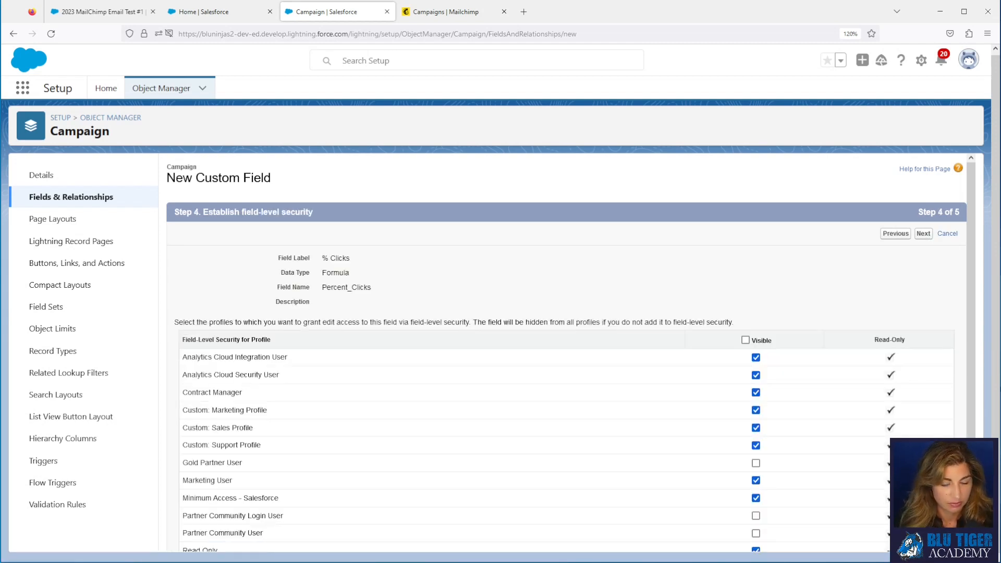
left_click(923, 235)
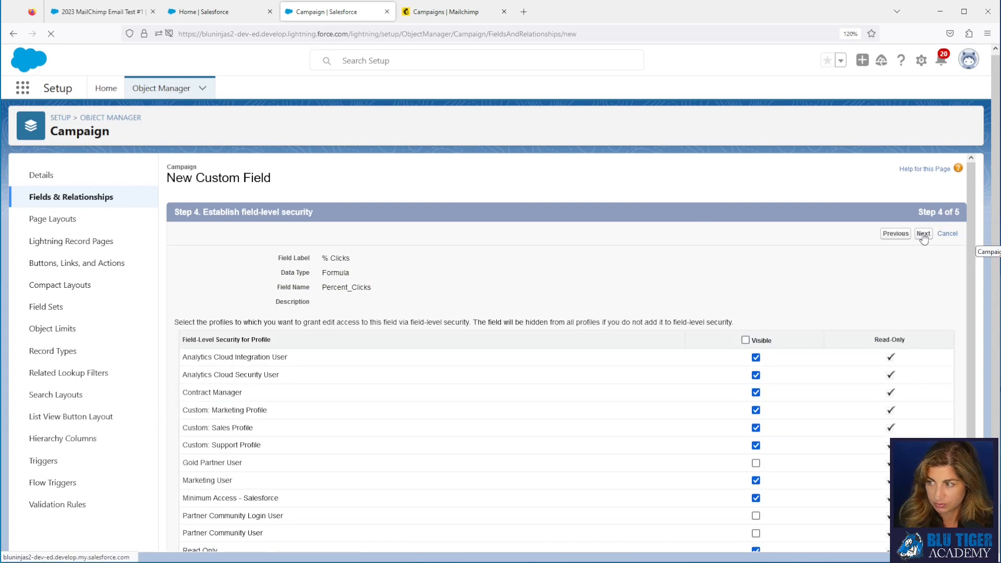
left_click(897, 236)
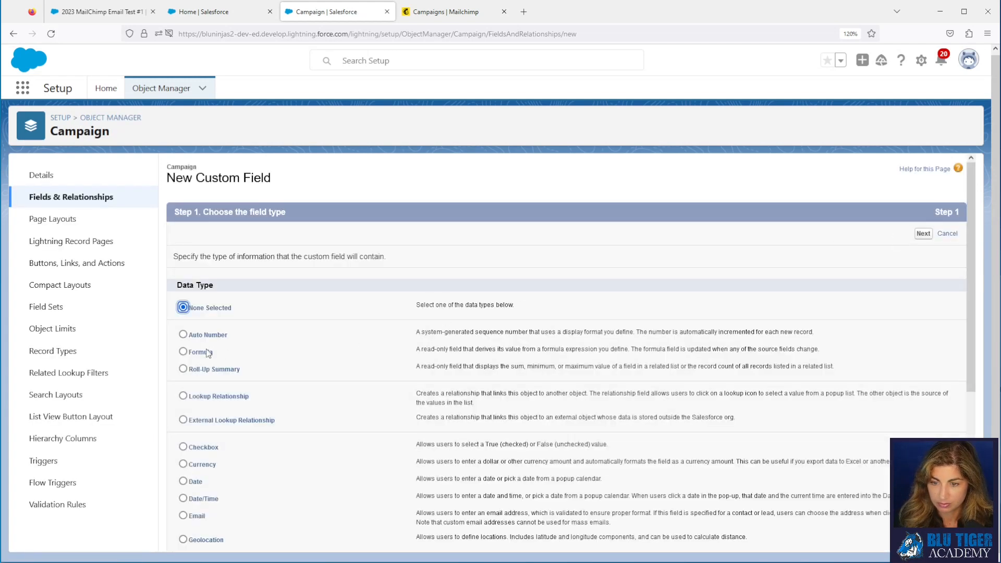
Step: Define a Percent-returning formula field labelled '% Unsubscribes' with the 'Percent_' field-name prefix
left_click(209, 354)
left_click(922, 234)
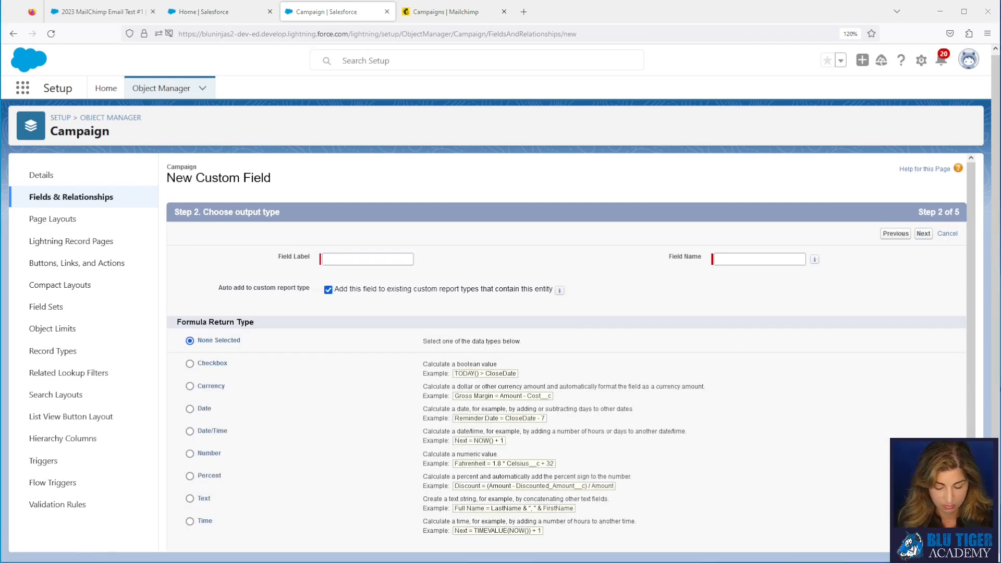
left_click(328, 260)
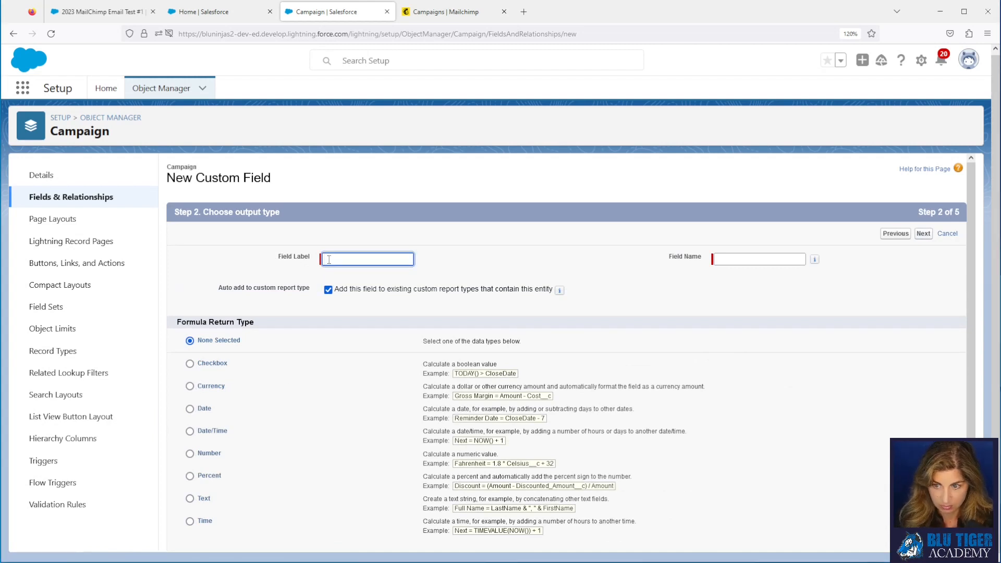
type("% Unsubscribes")
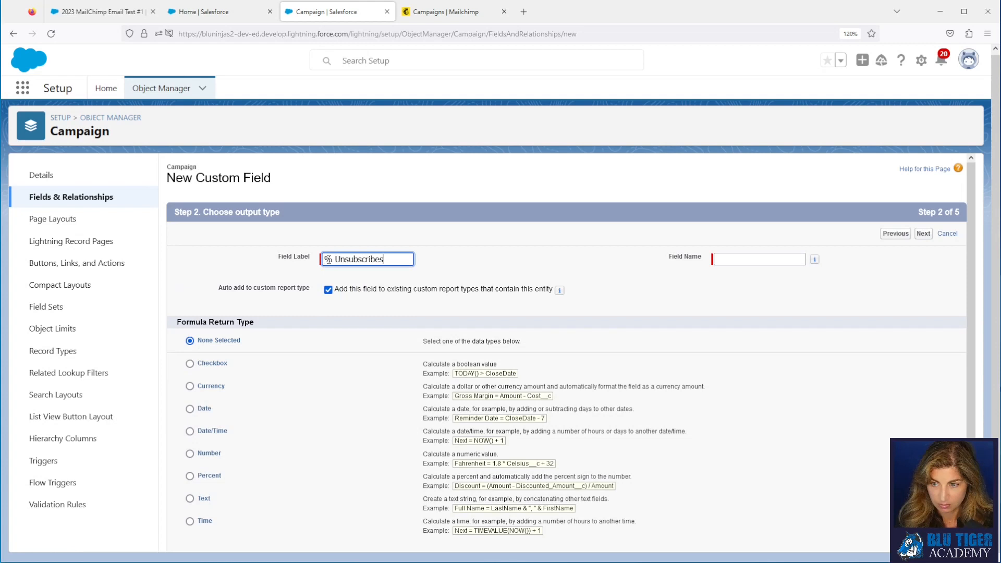
key("Tab")
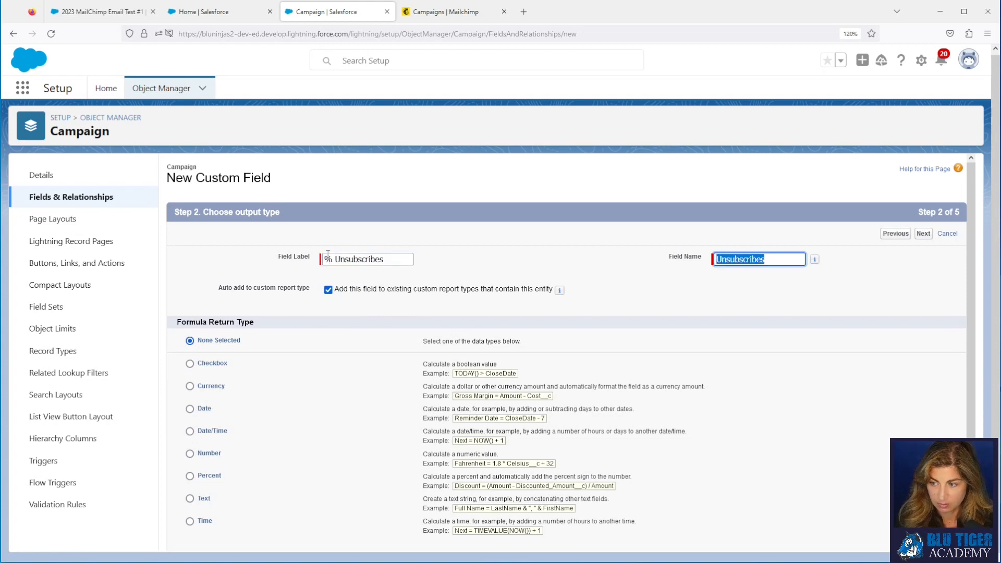
left_click(190, 476)
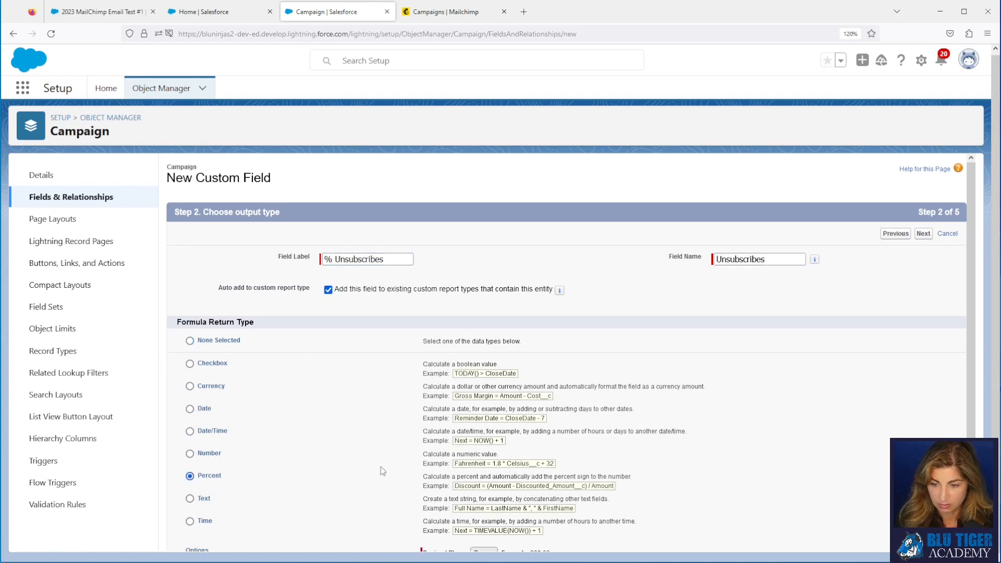
left_click(923, 234)
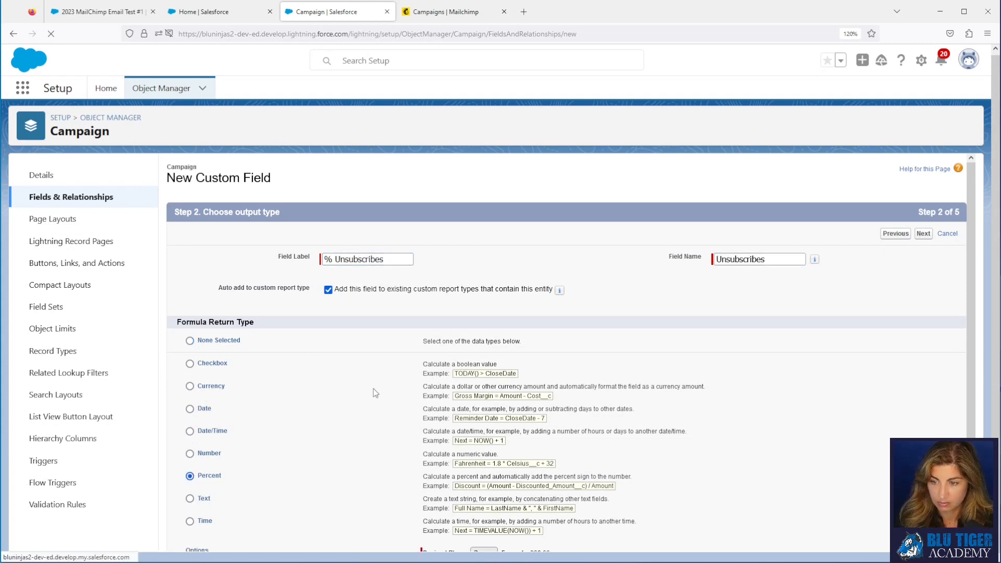
left_click(718, 259)
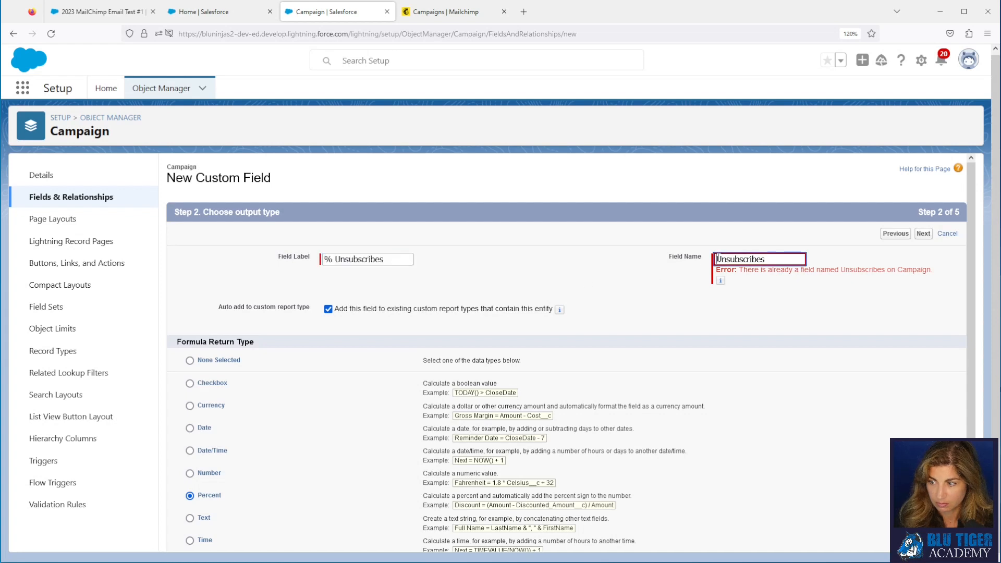
type("Percent_")
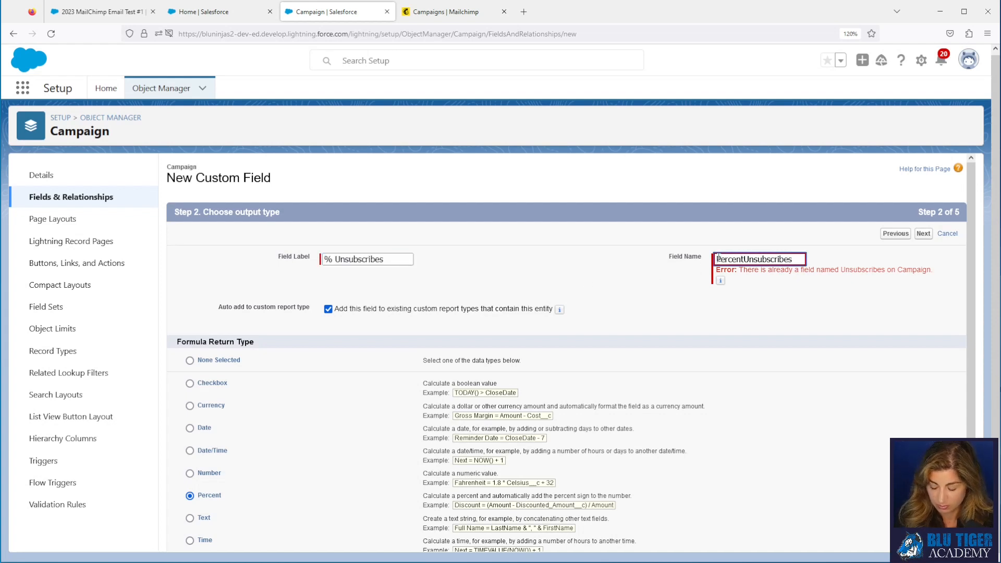
left_click(923, 235)
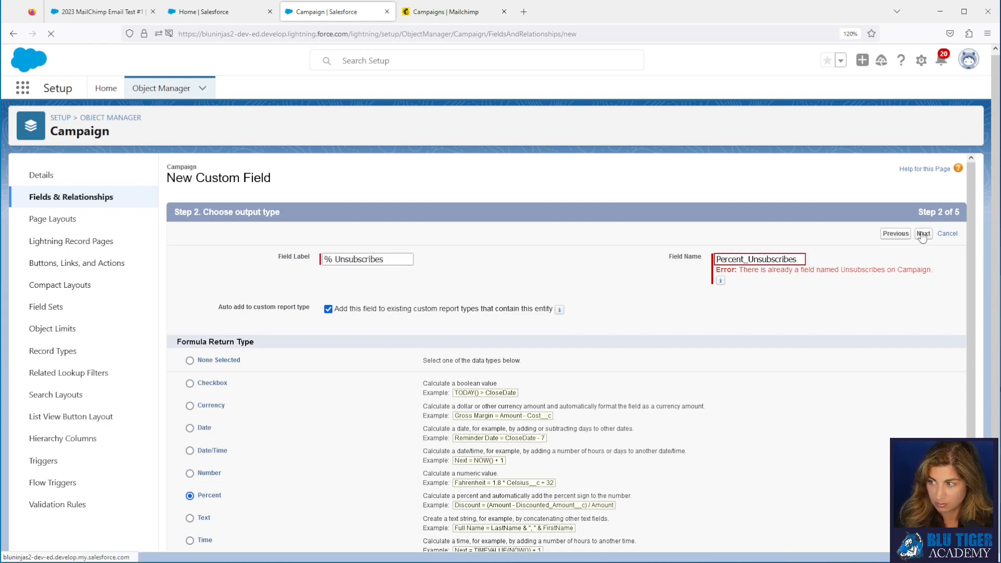
Step: Add help text and the formula Unsubscribes over Emails Sent, then pass field-level security
scroll(356, 479, "down", 5)
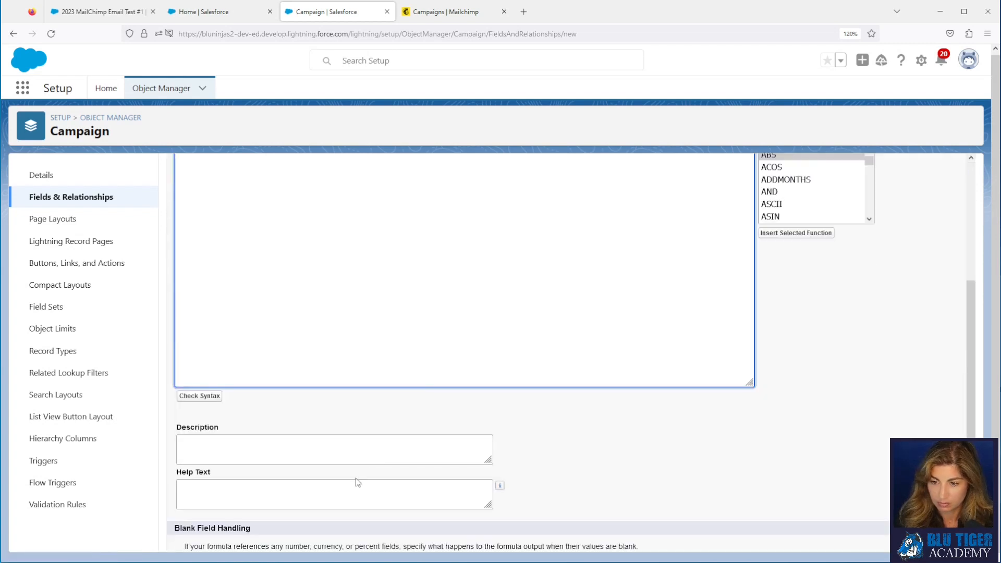
left_click(285, 491)
type("# Unsubscribes/Emails Sent")
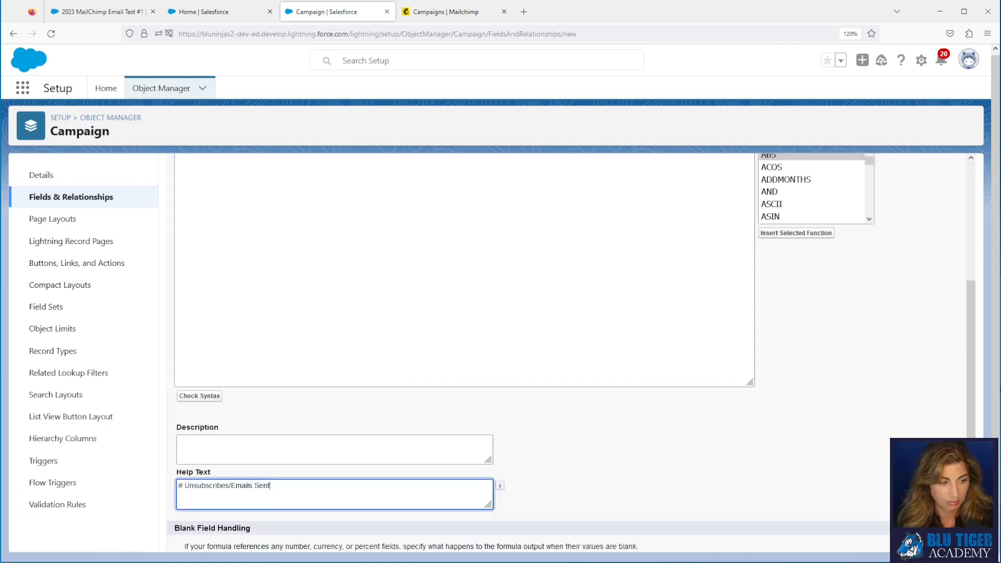
left_click(183, 223)
scroll(263, 251, "up", 5)
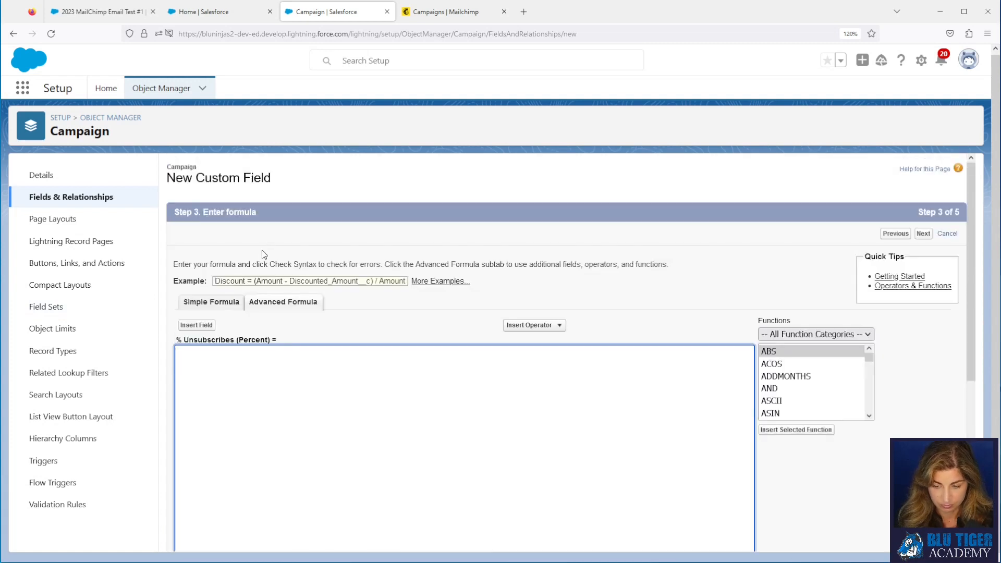
type("IF( Emails_Sent__c = 0, 0, Opens__c / Emails_Sent__c )")
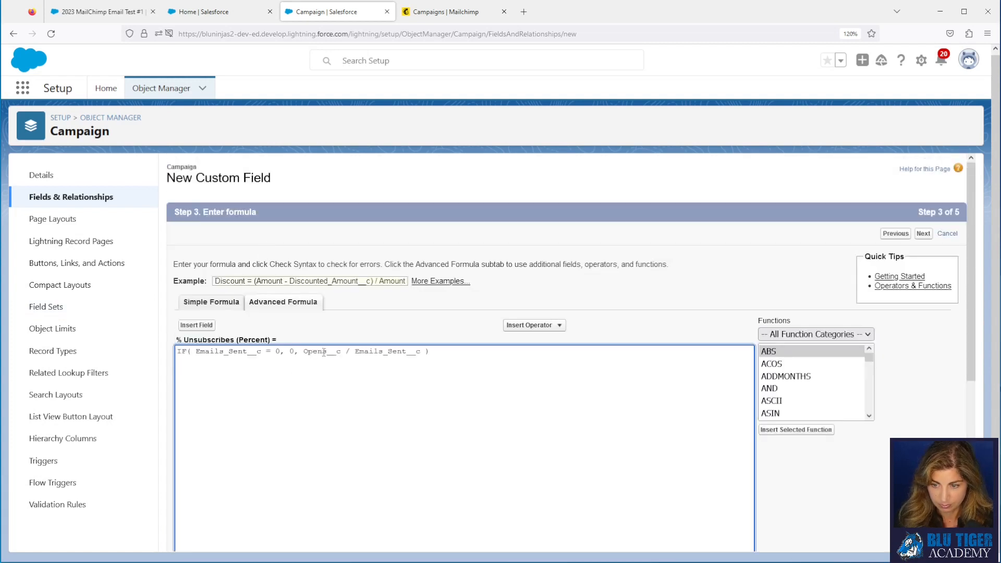
key("BackSpace")
key("BackSpace")
key("BackSpace")
key("BackSpace")
key("BackSpace")
type("Unsu")
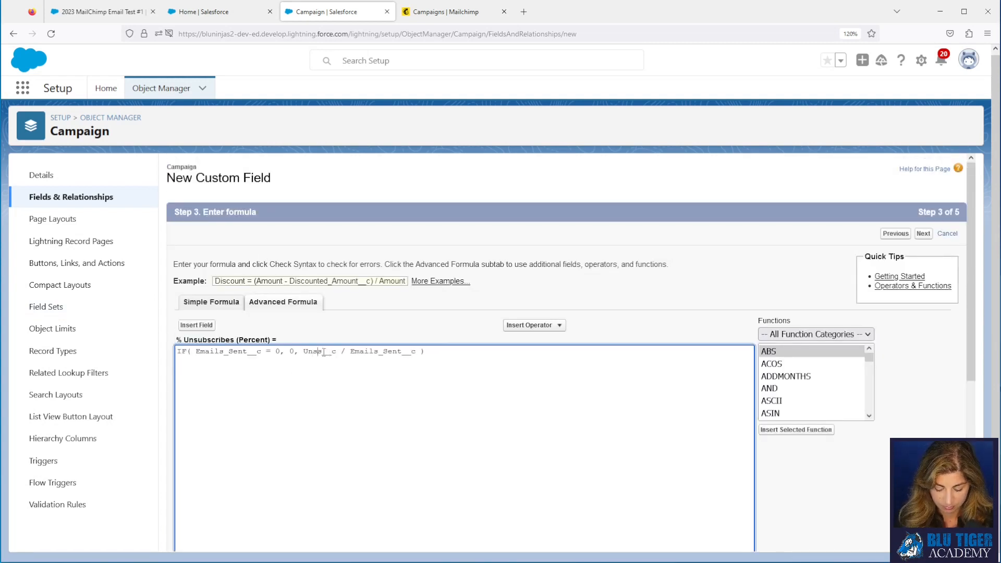
type("bscribes")
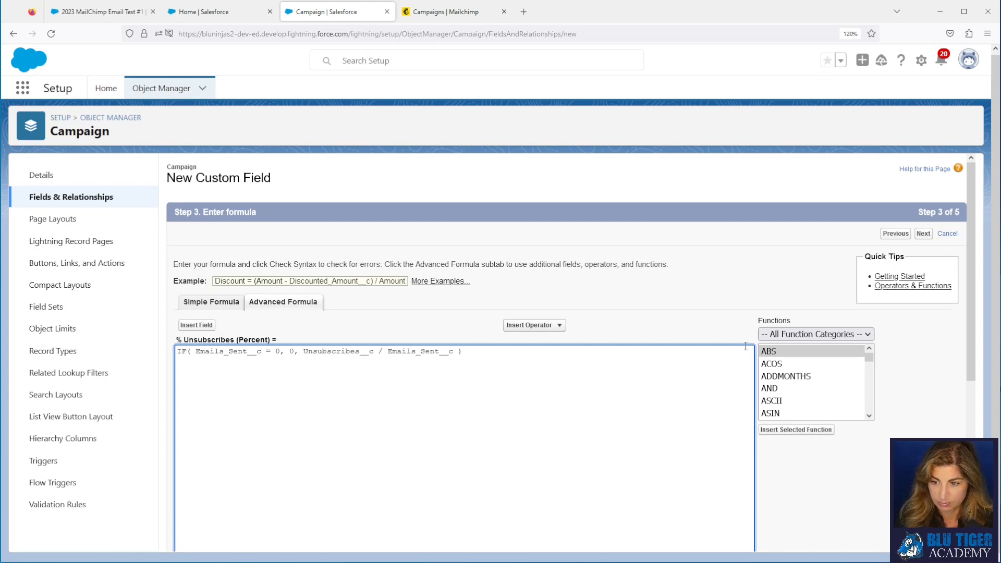
left_click(924, 235)
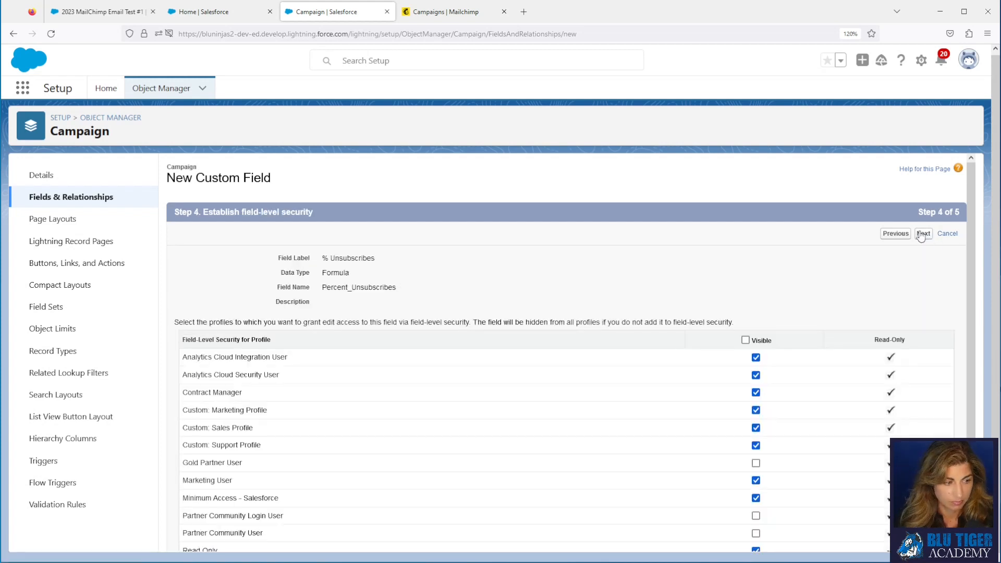
left_click(922, 235)
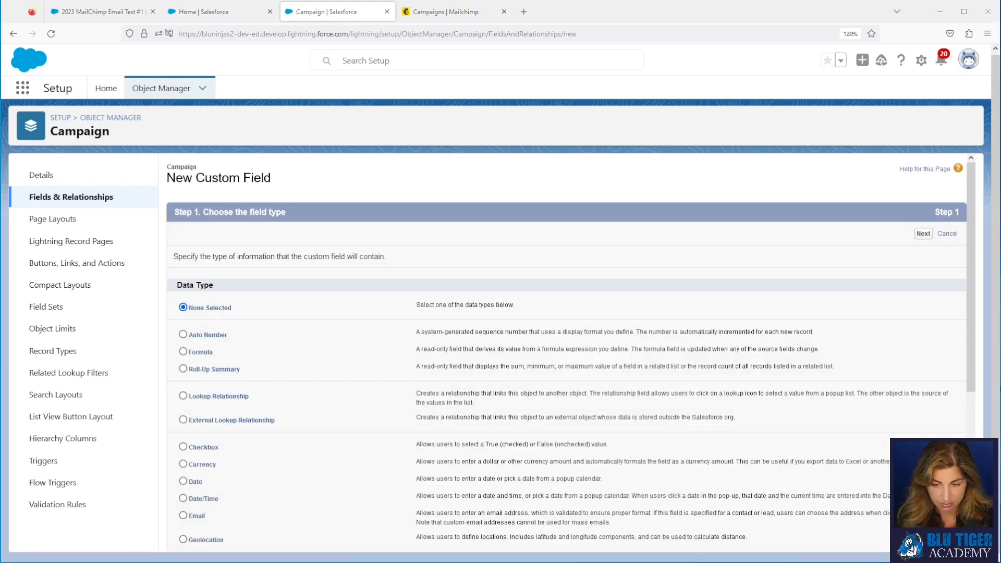
Step: Set up a Percent formula field labelled '% Unique Clicks', named Percent_Unique_Clicks
scroll(256, 424, "down", 2)
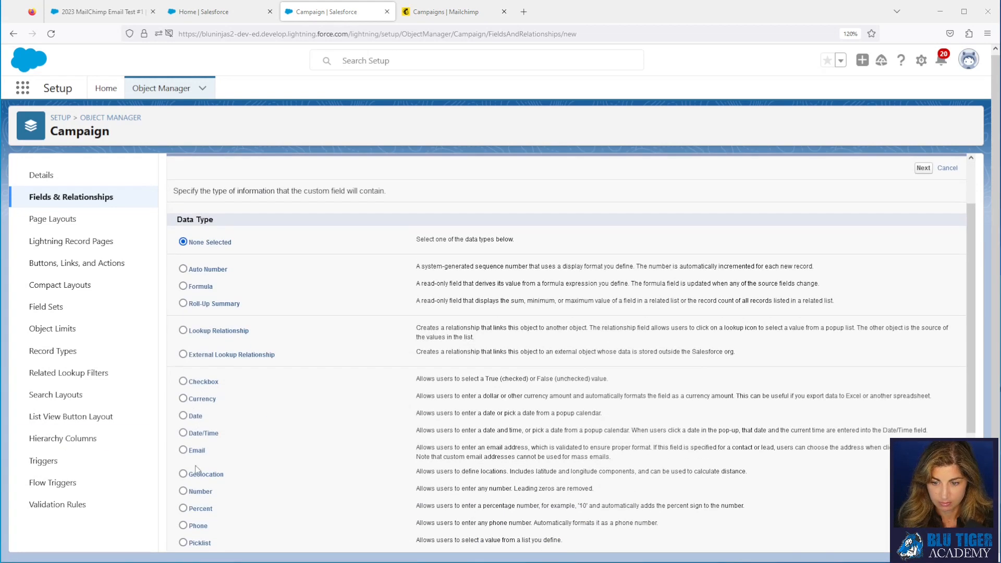
left_click(196, 511)
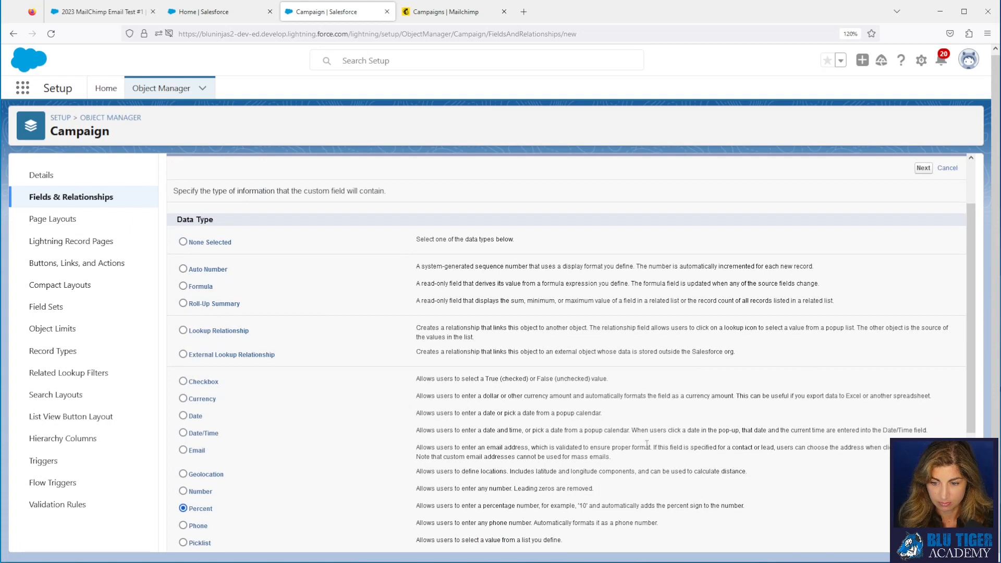
left_click(923, 168)
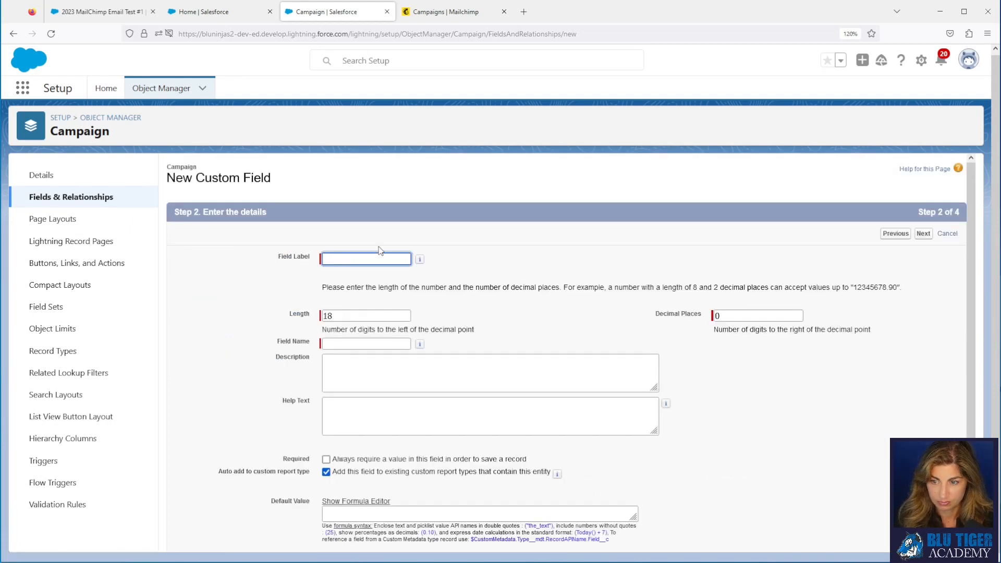
type("% Unique Cl")
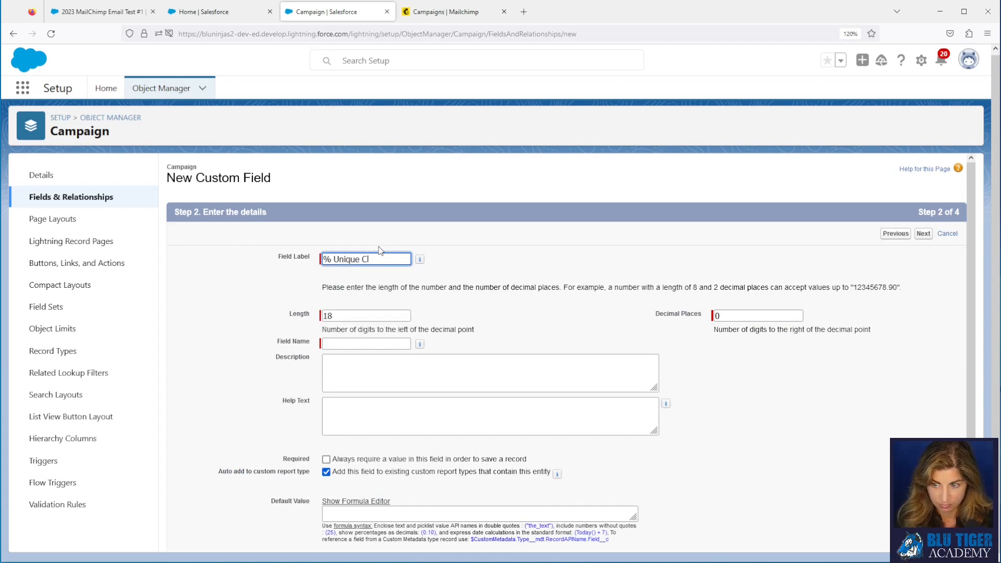
type("icks")
key("Tab")
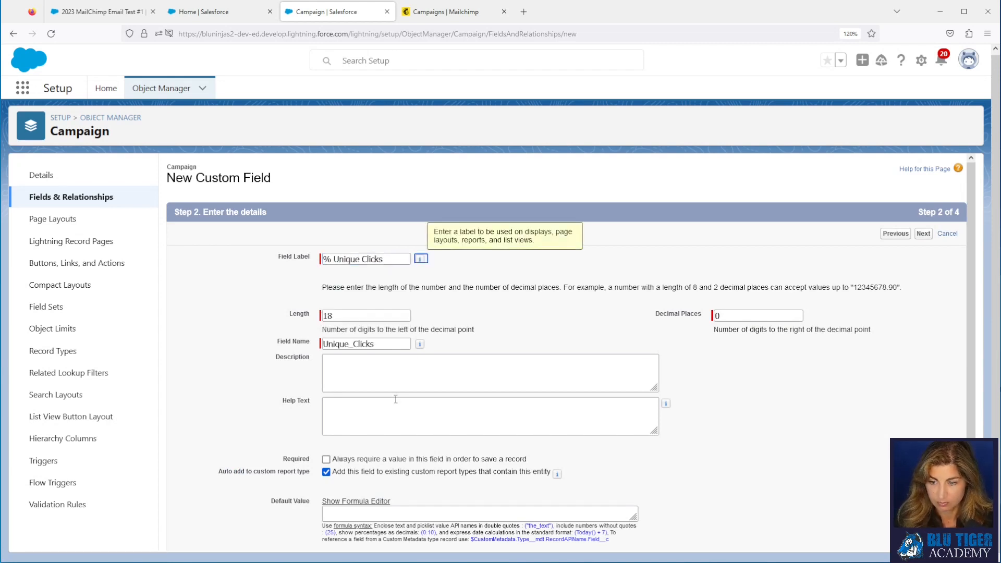
left_click(392, 411)
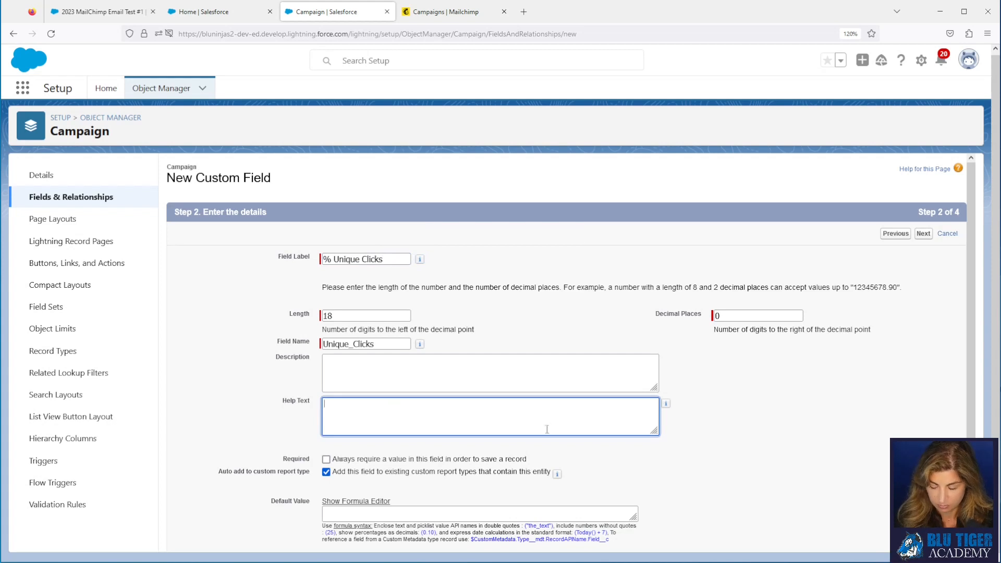
left_click(896, 233)
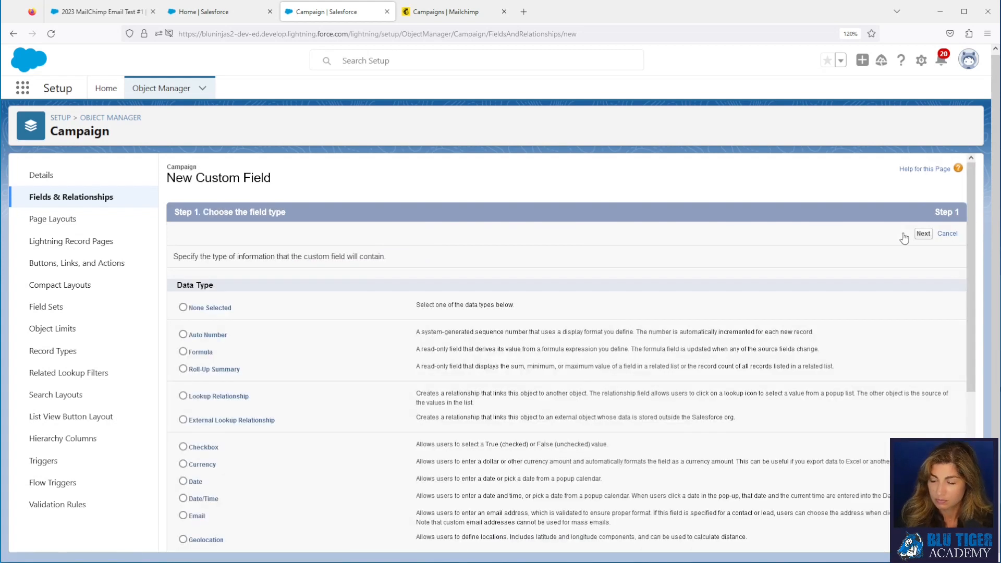
left_click(200, 355)
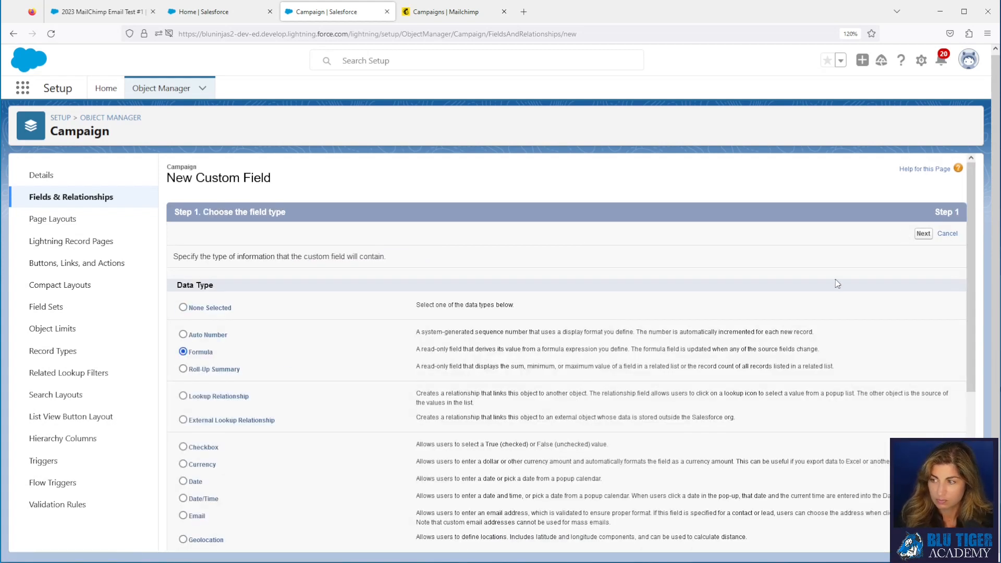
left_click(920, 235)
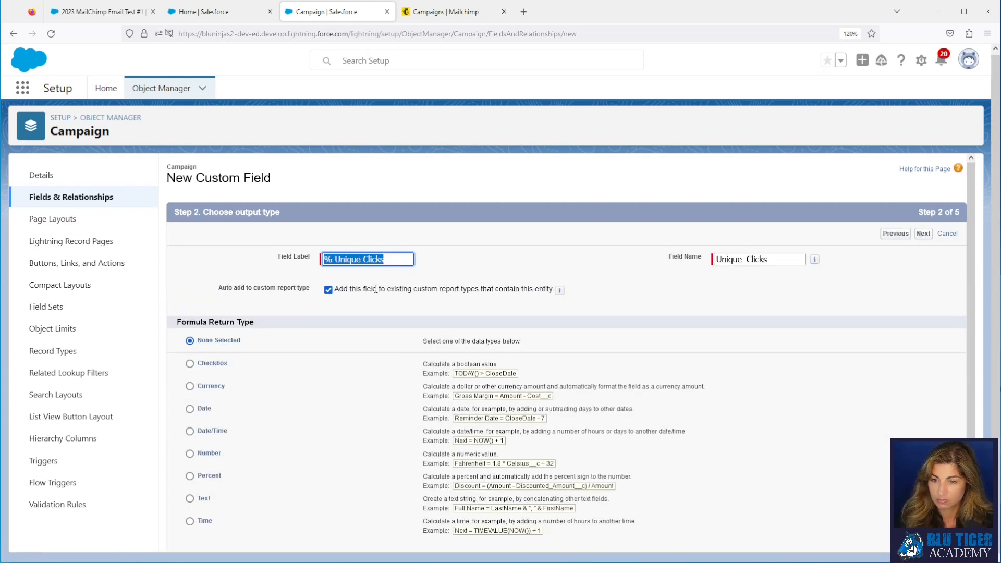
left_click(716, 261)
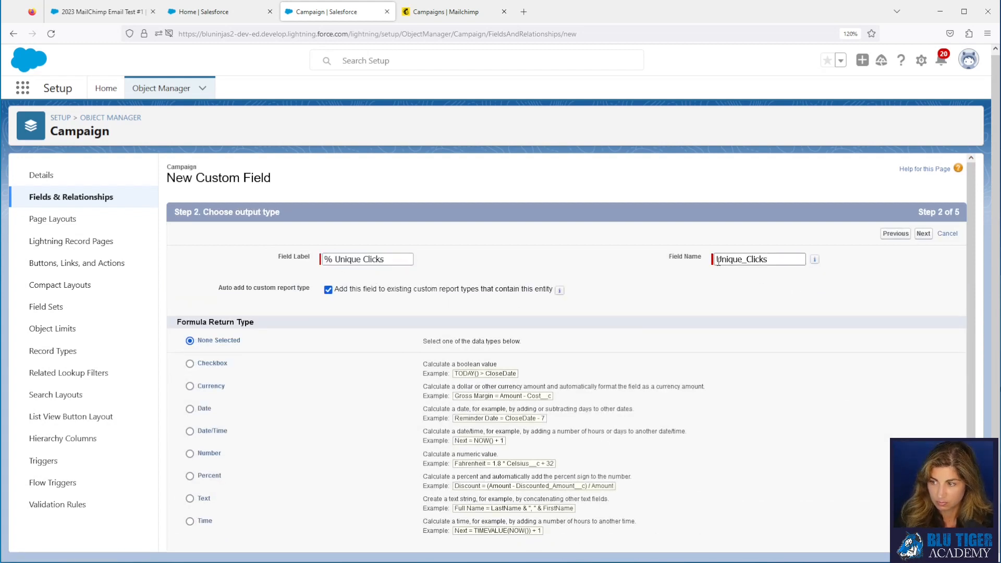
left_click(719, 261)
type("Percent")
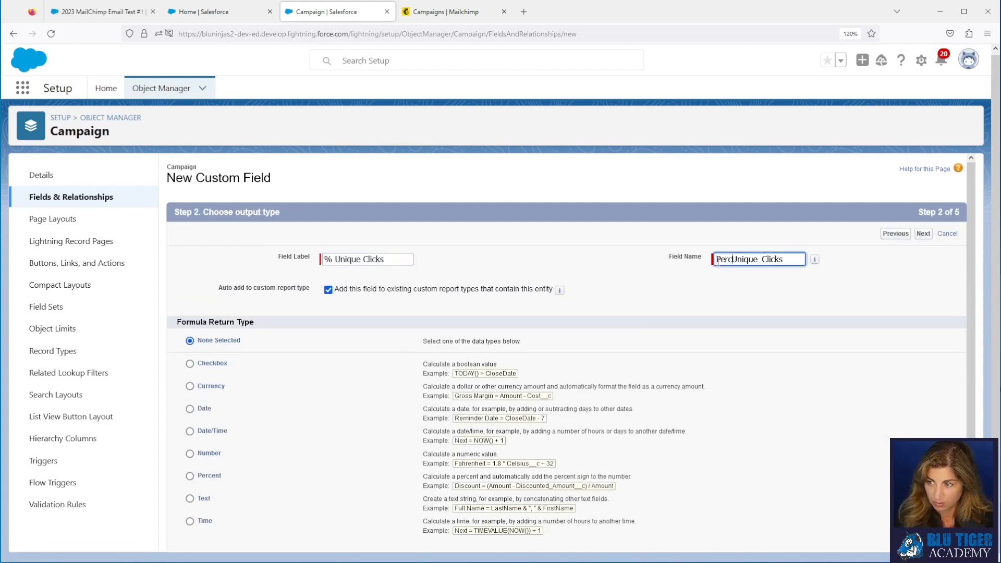
type("_")
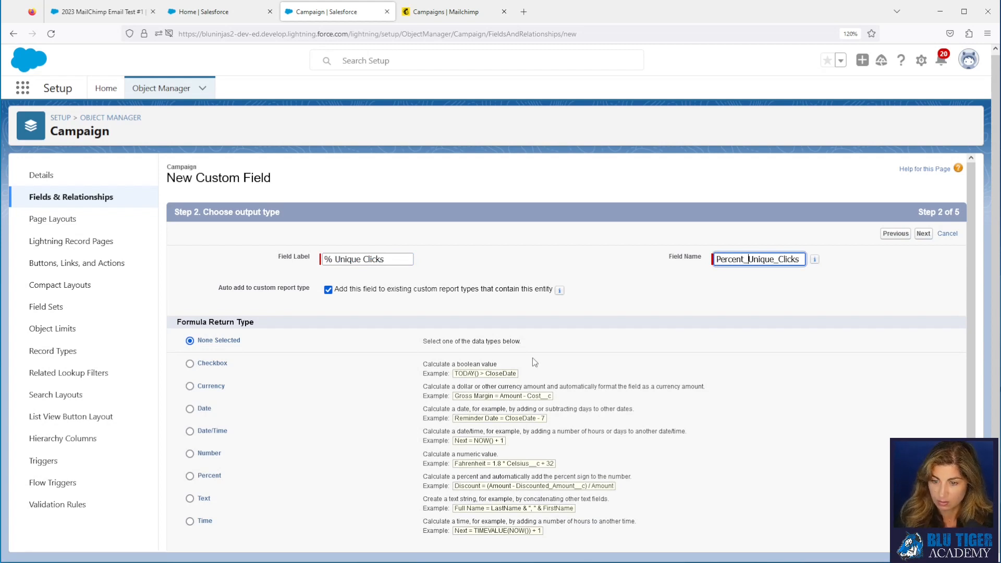
left_click(203, 470)
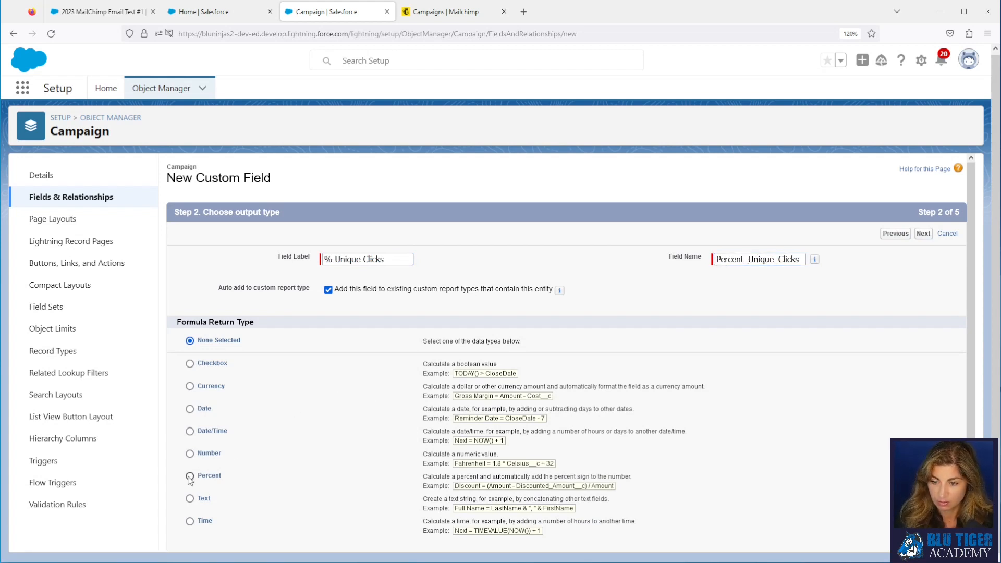
left_click(923, 233)
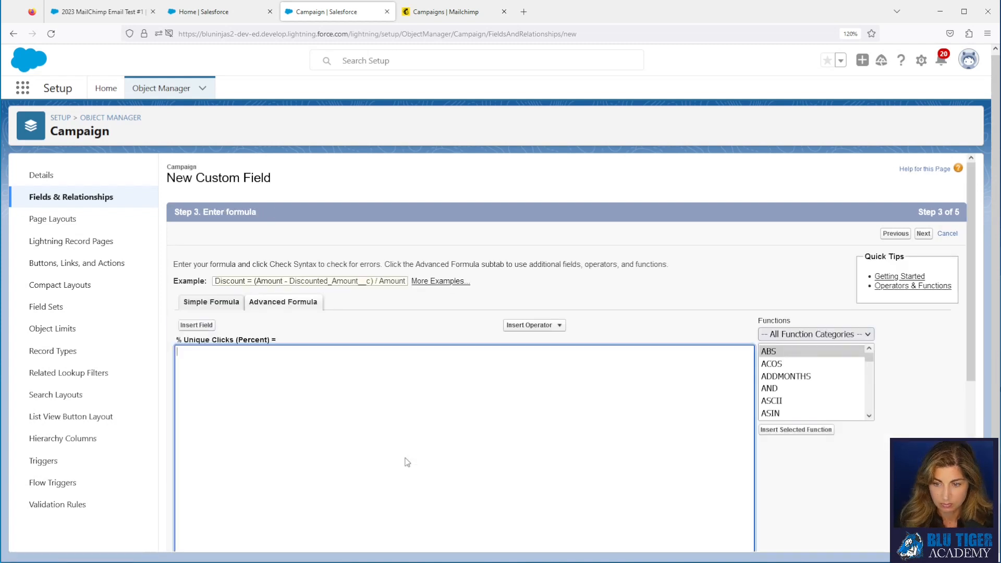
Step: Add help text '# Unique Clicks/Email Sent' and formula Unique_Clicks__c over Emails Sent, then save
left_click(380, 498)
type("# Unique Clicks/Email Sent")
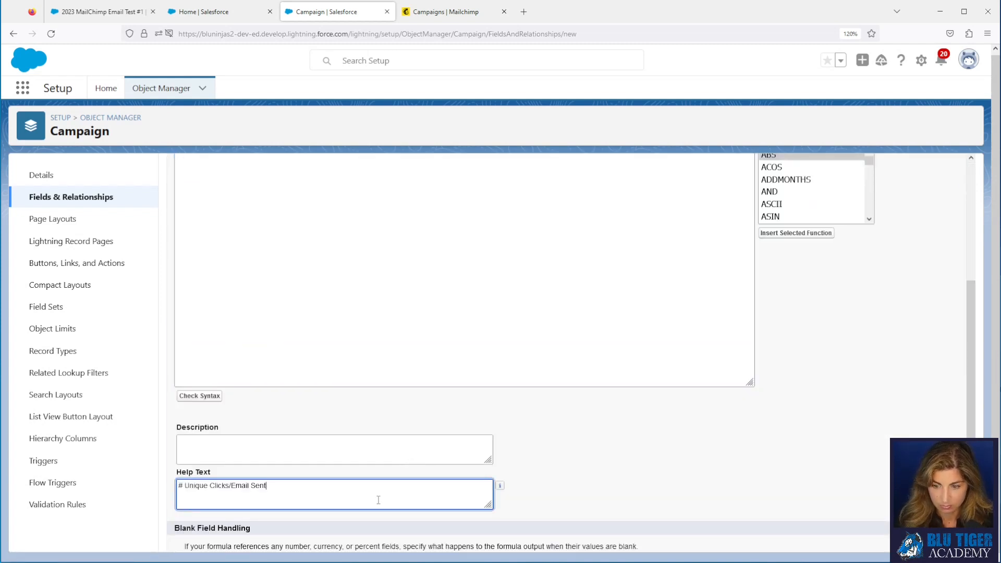
scroll(381, 480, "up", 5)
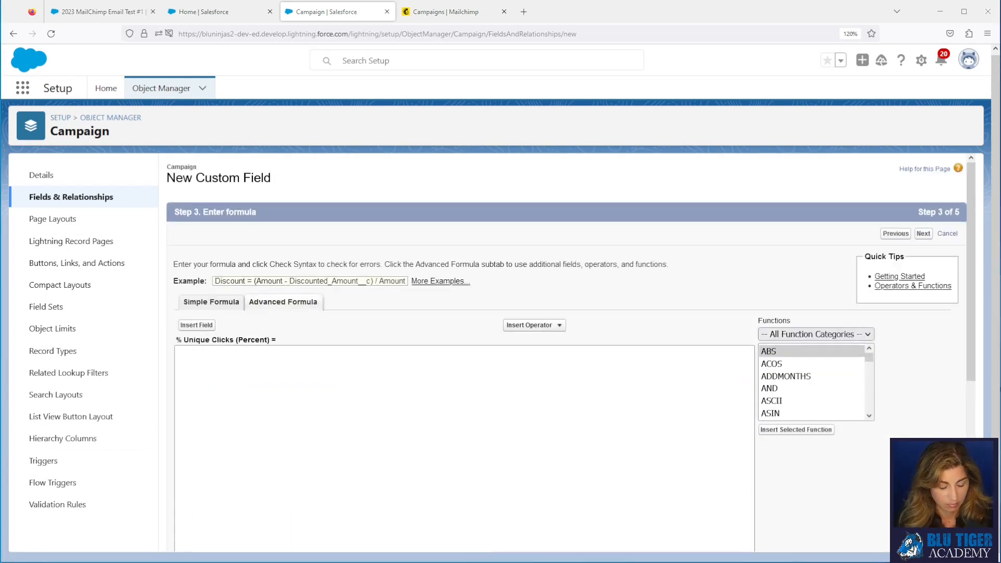
left_click(196, 458)
type("IF( Emails_Sent__c = 0, 0, Opens__c / Emails_Sent__c )")
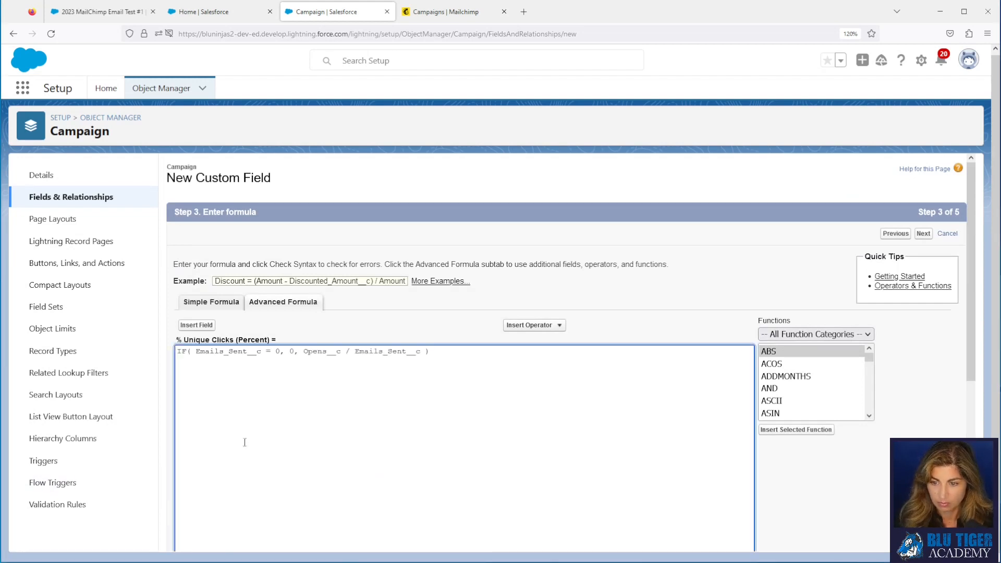
left_click_drag(342, 353, 303, 352)
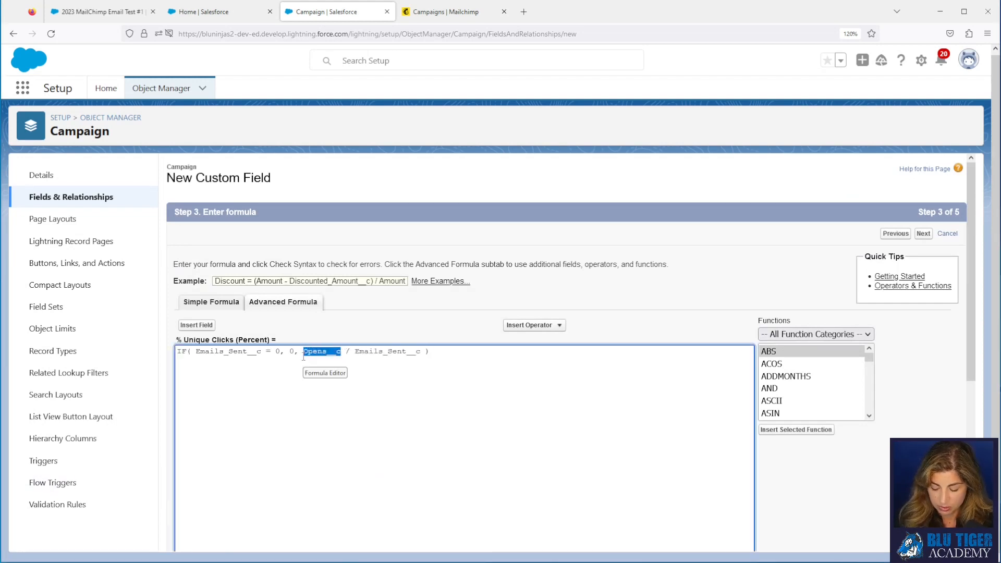
key("BackSpace")
left_click(183, 329)
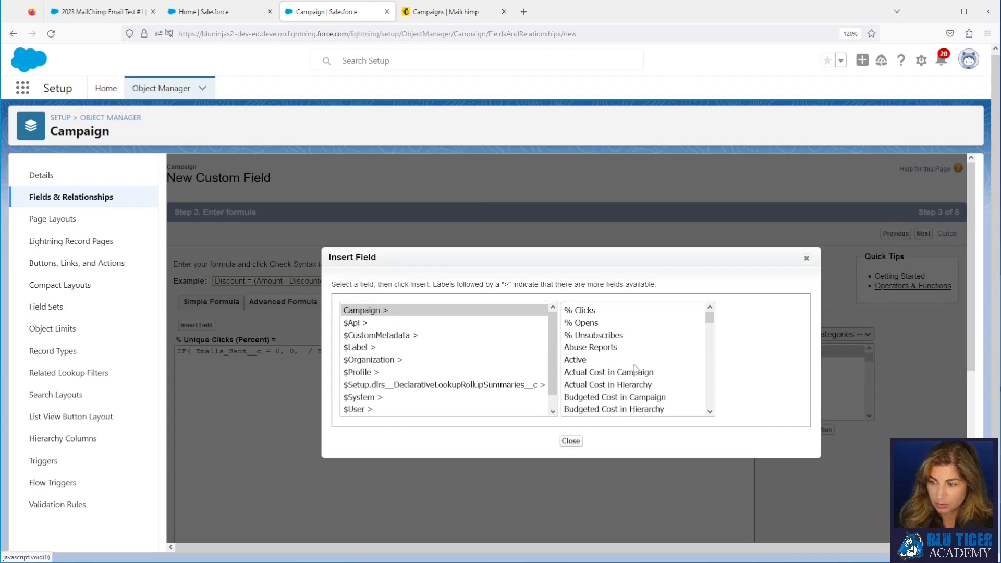
scroll(636, 369, "down", 10)
scroll(636, 368, "down", 6)
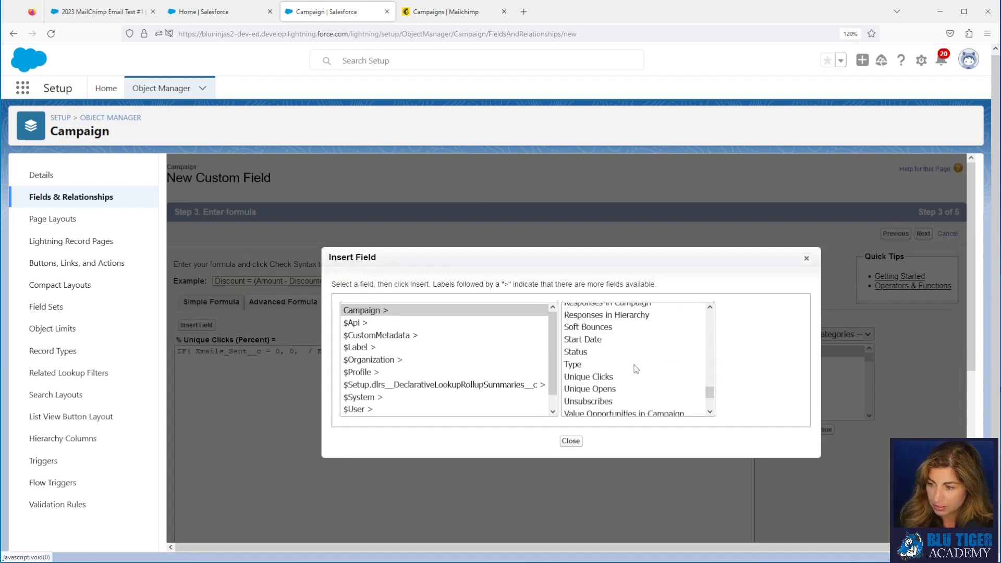
left_click(608, 369)
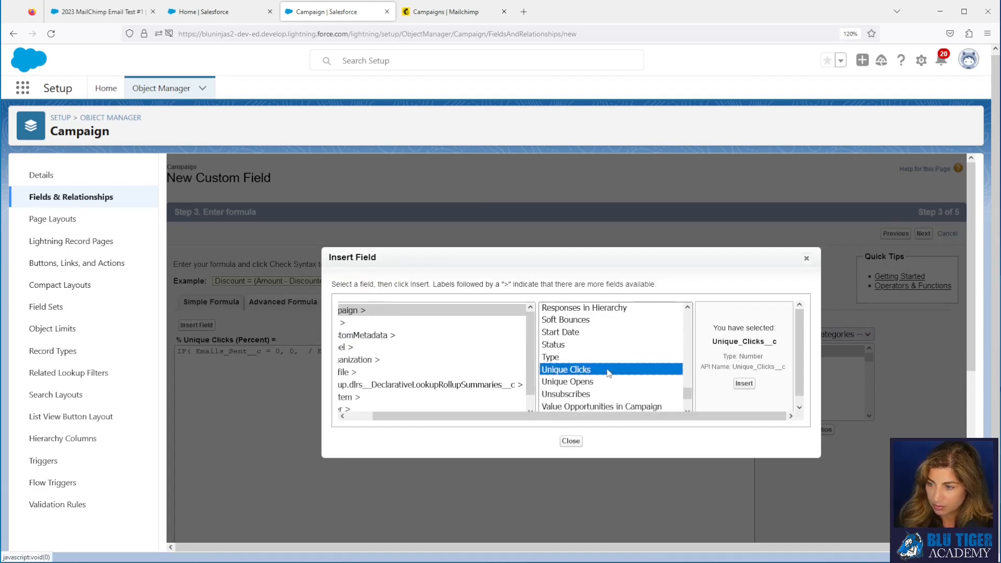
left_click(737, 387)
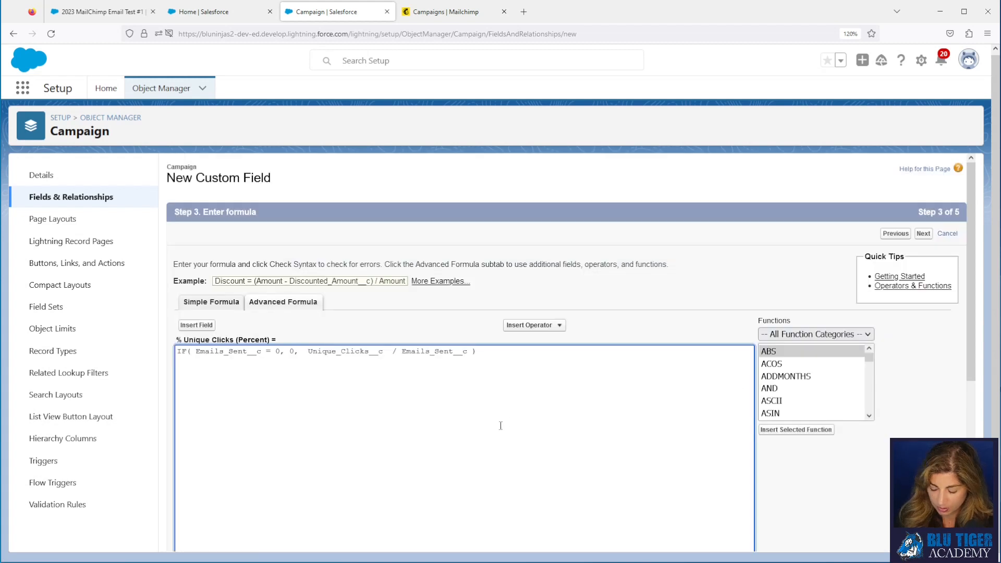
key("Delete")
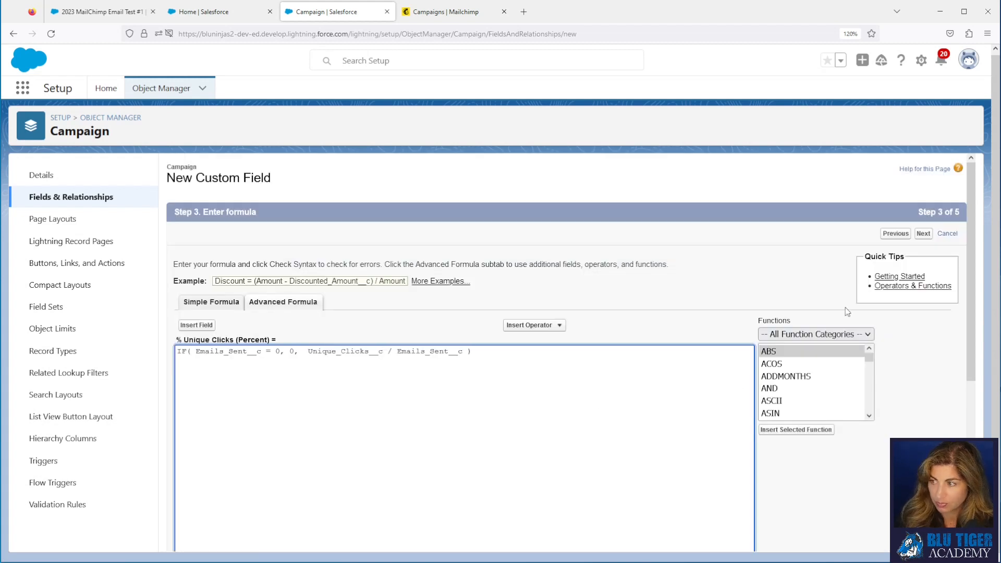
left_click(923, 235)
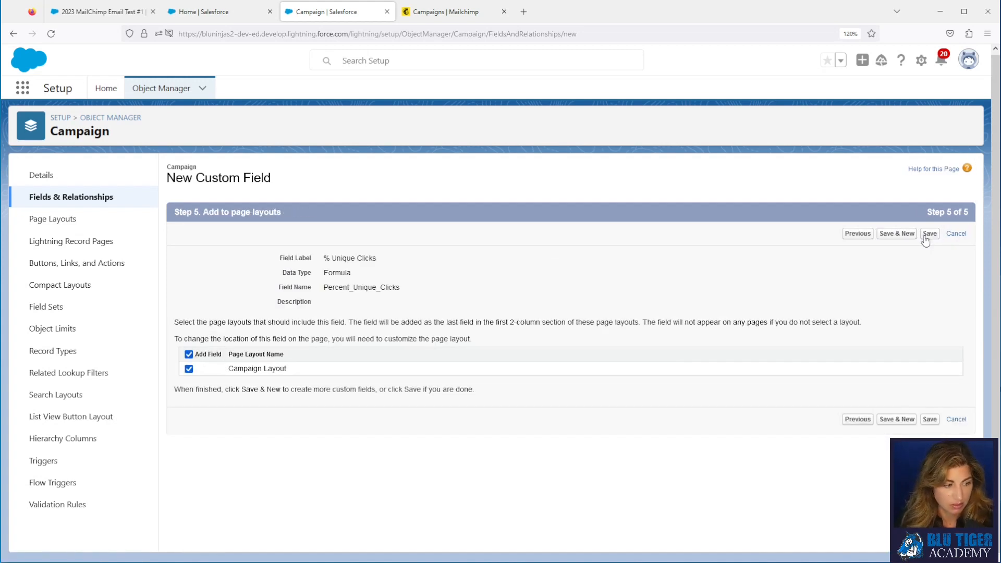
left_click(931, 236)
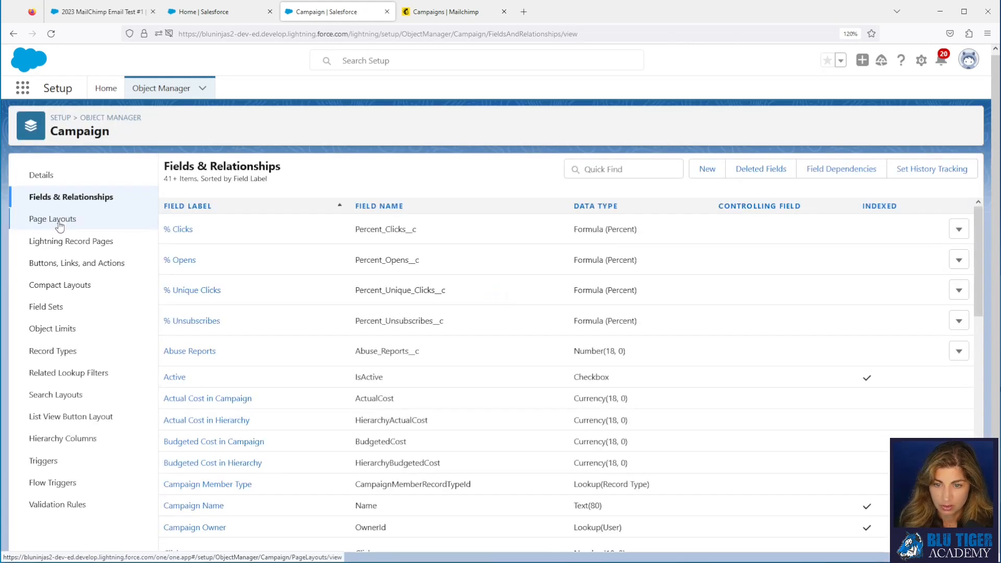
Step: In the Campaign Layout, move the four percentage fields below Opens in Email Statistics
left_click(59, 221)
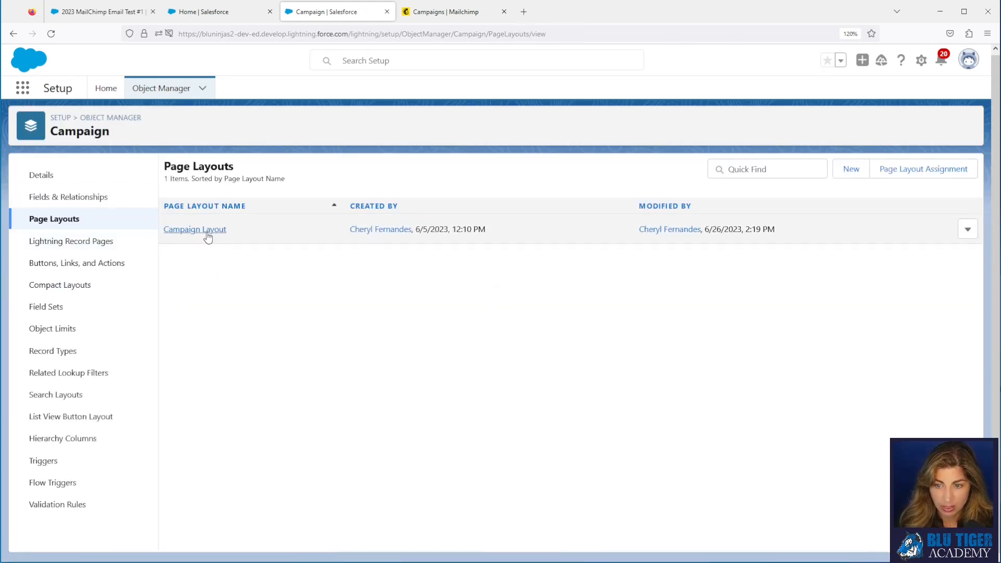
left_click(206, 230)
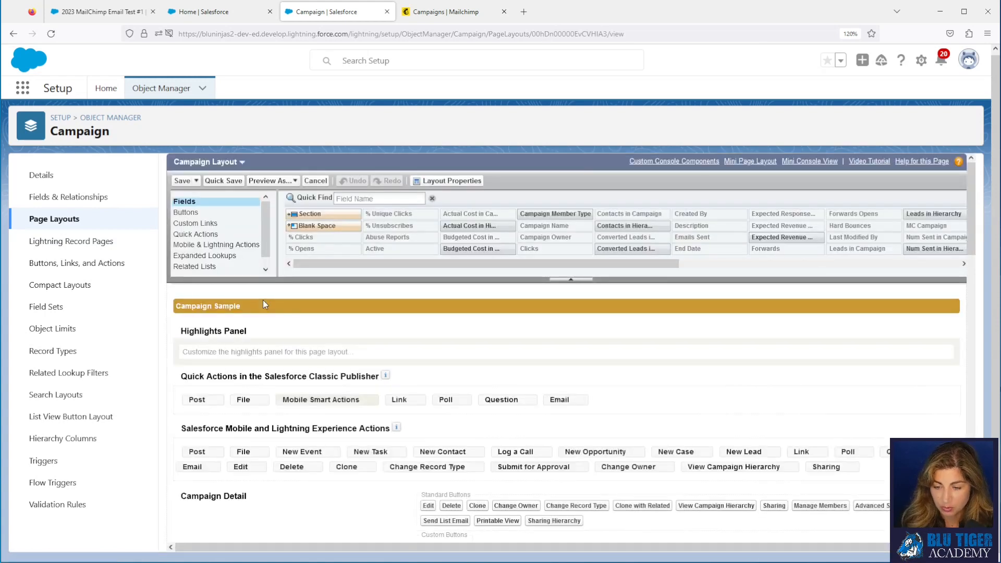
scroll(264, 305, "down", 10)
left_click(278, 329)
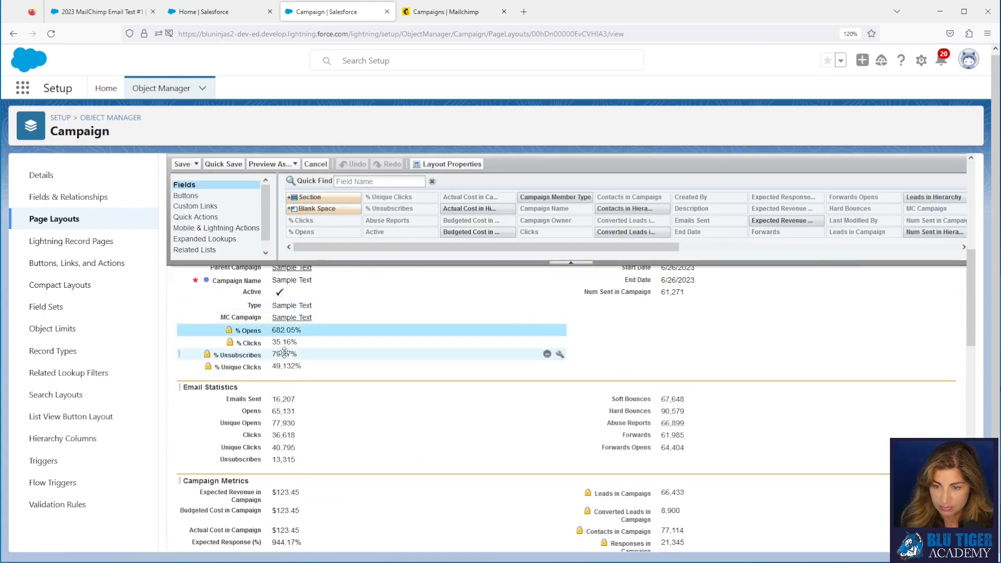
left_click(286, 367, "shift")
scroll(304, 333, "down", 3)
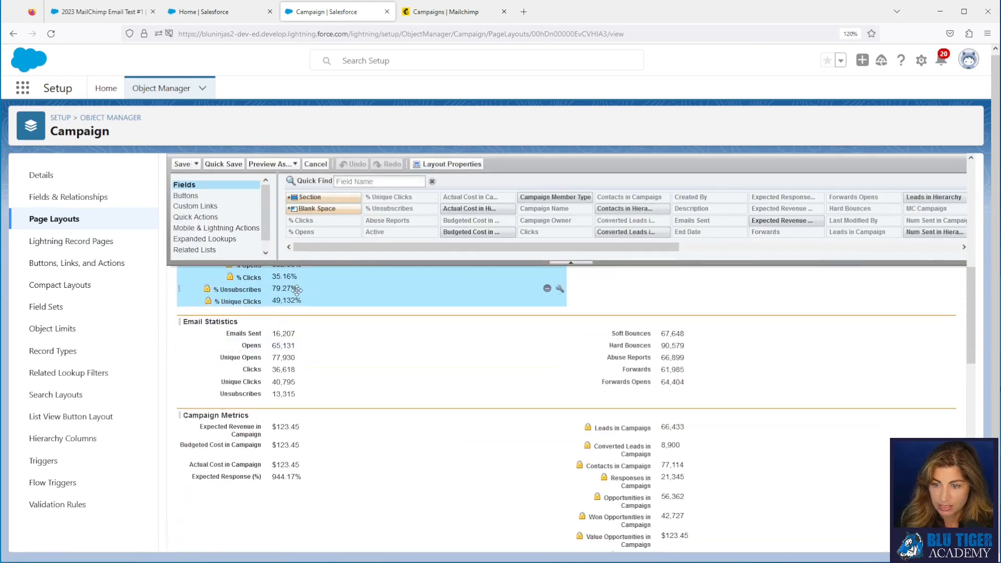
left_click_drag(286, 290, 478, 400)
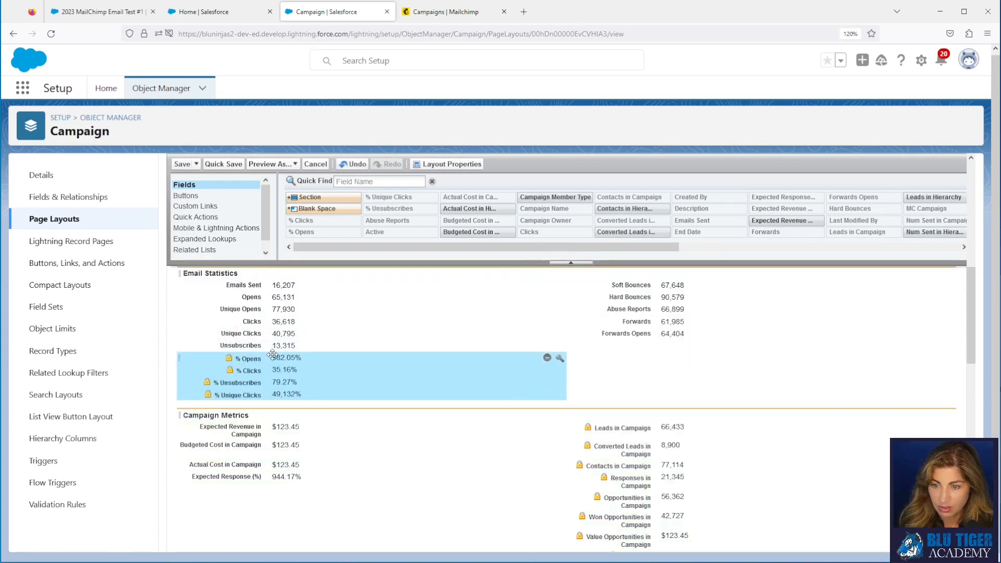
mouse_move(271, 358)
left_mouse_down()
mouse_move(281, 317)
mouse_move(276, 372)
left_mouse_up()
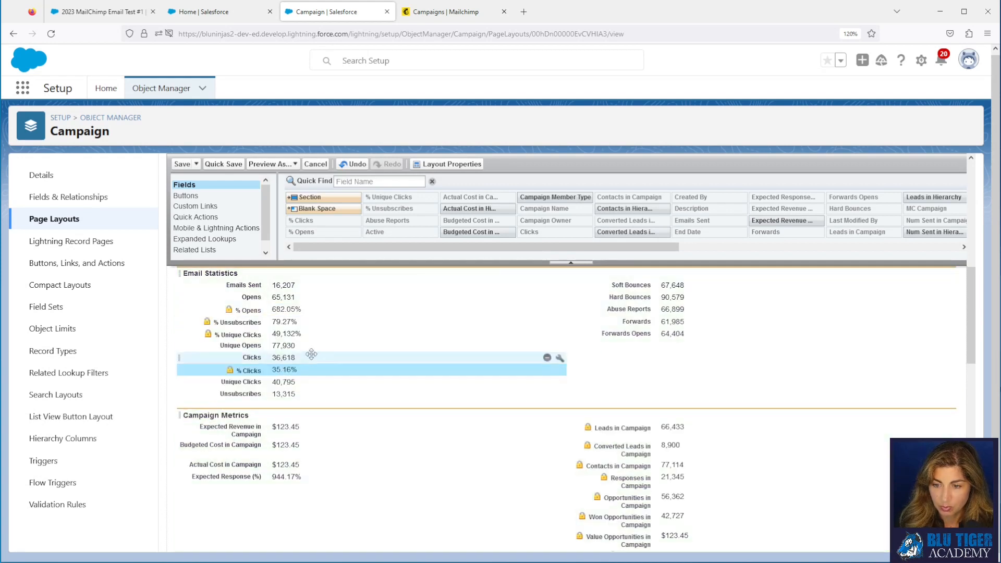
Step: Put % Unique Clicks after % Clicks, move the Unsubscribes pair right, and save the layout
left_click_drag(271, 324, 277, 399)
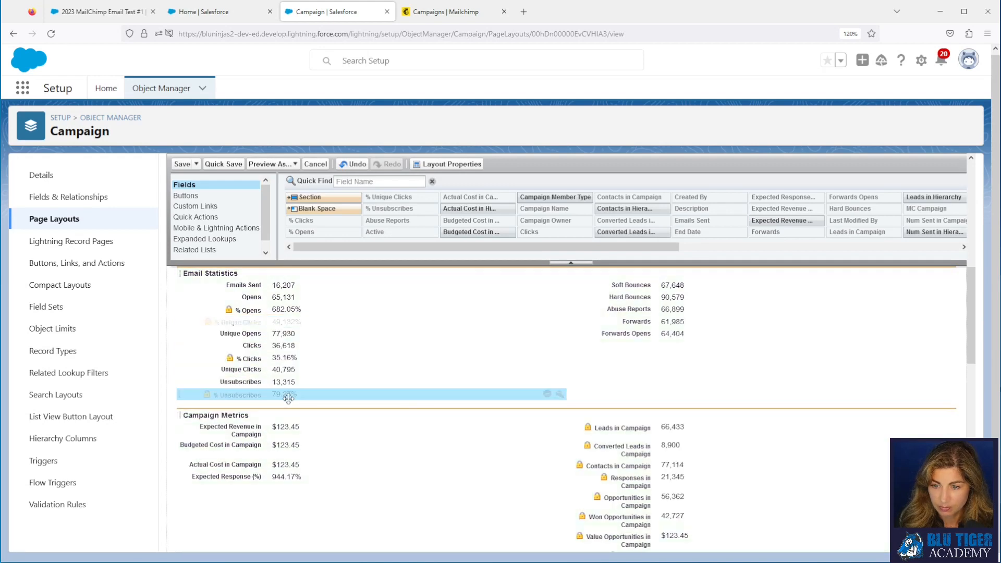
left_click_drag(265, 322, 583, 373)
left_click(271, 382, "ctrl")
left_click(273, 395, "ctrl")
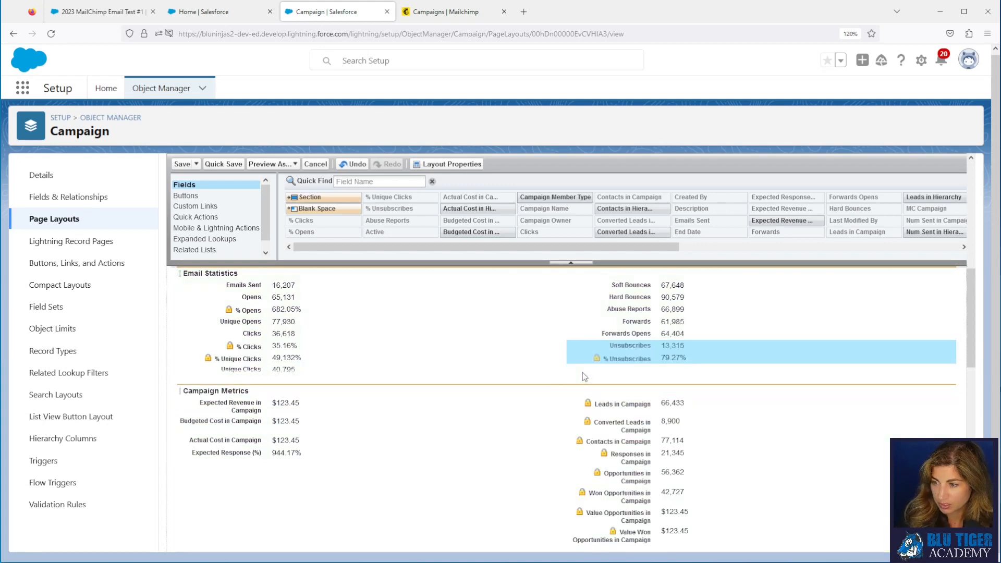
left_click(180, 166)
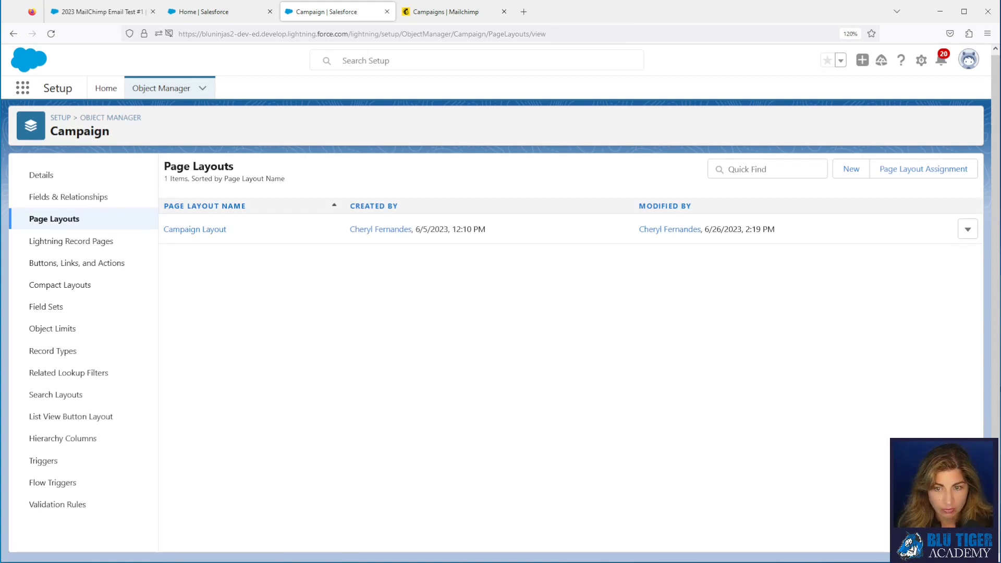
Step: Create a new Record-Triggered Flow from the Flows setup page
left_click(104, 88)
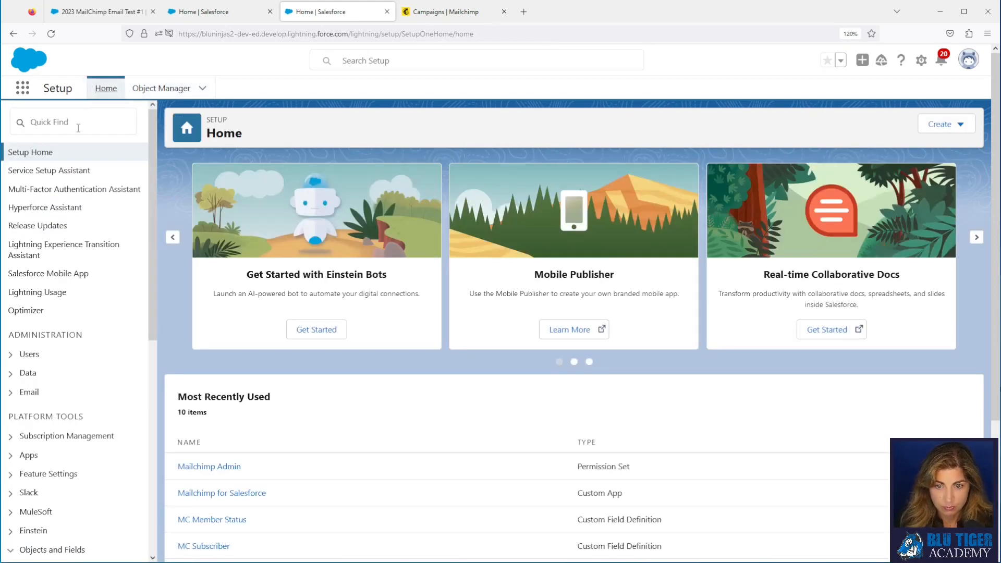
left_click(70, 120)
type("flow")
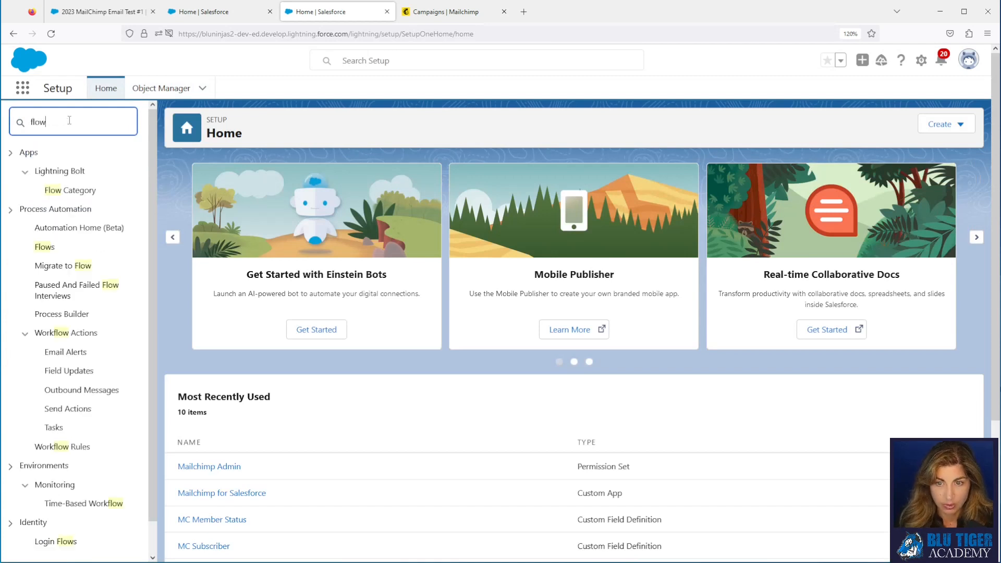
left_click(44, 247)
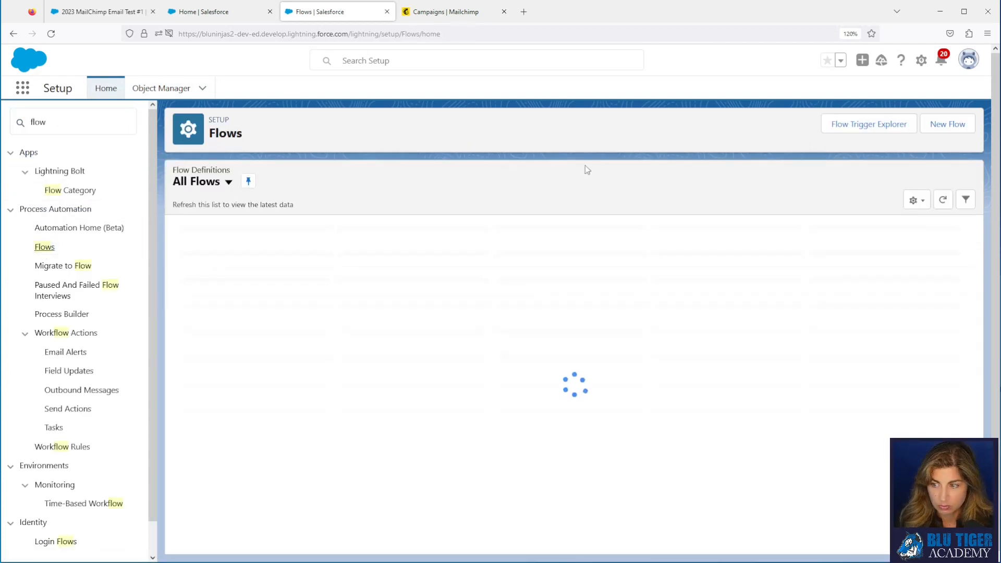
left_click(948, 125)
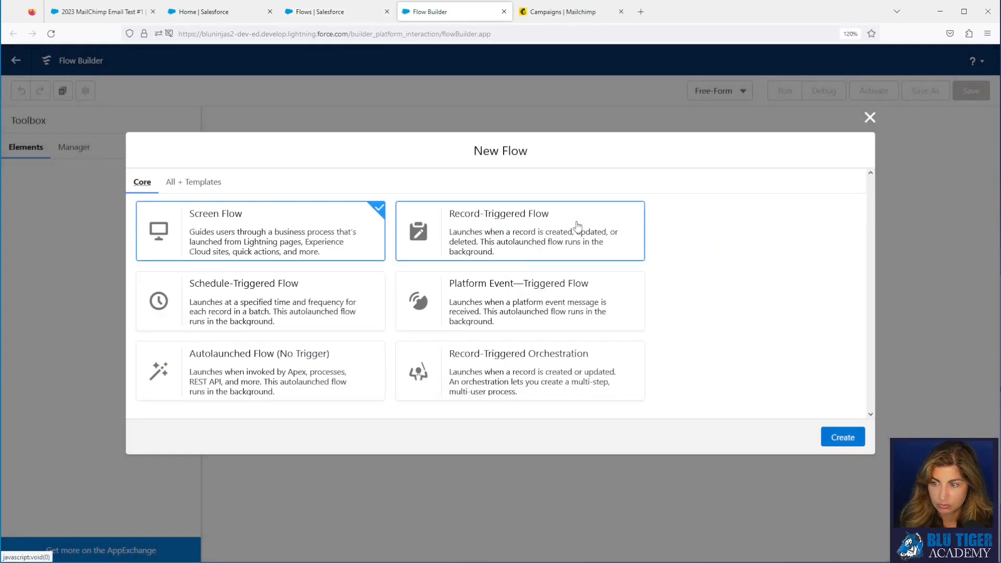
left_click(547, 237)
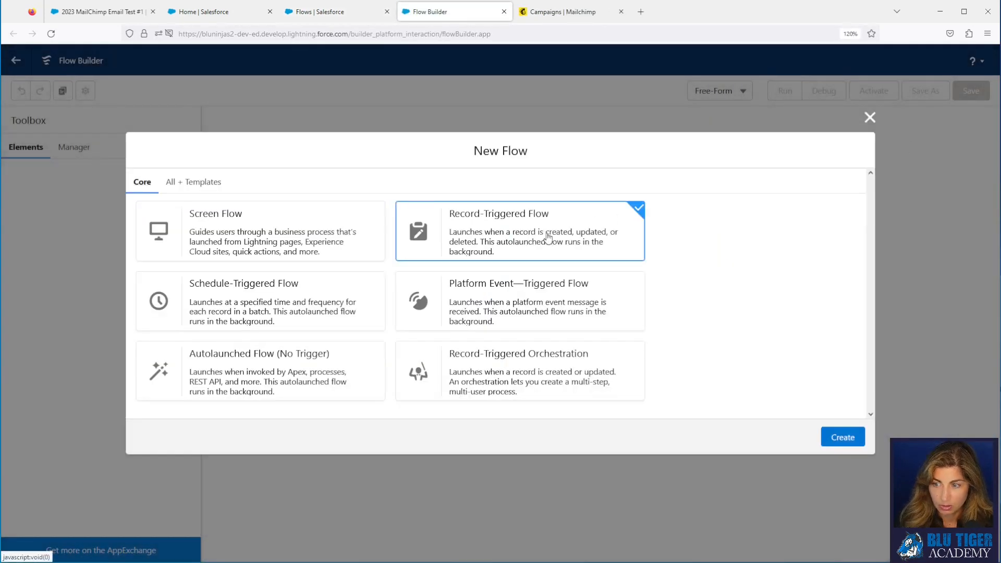
left_click(838, 444)
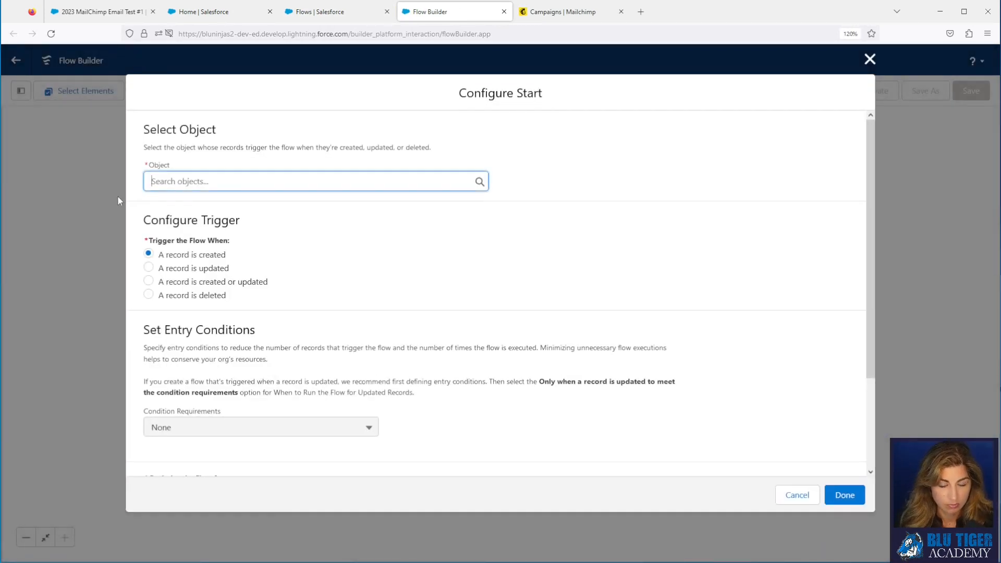
Step: Trigger the flow on MC Campaign when a record is created or updated
left_click(253, 180)
type("mc c")
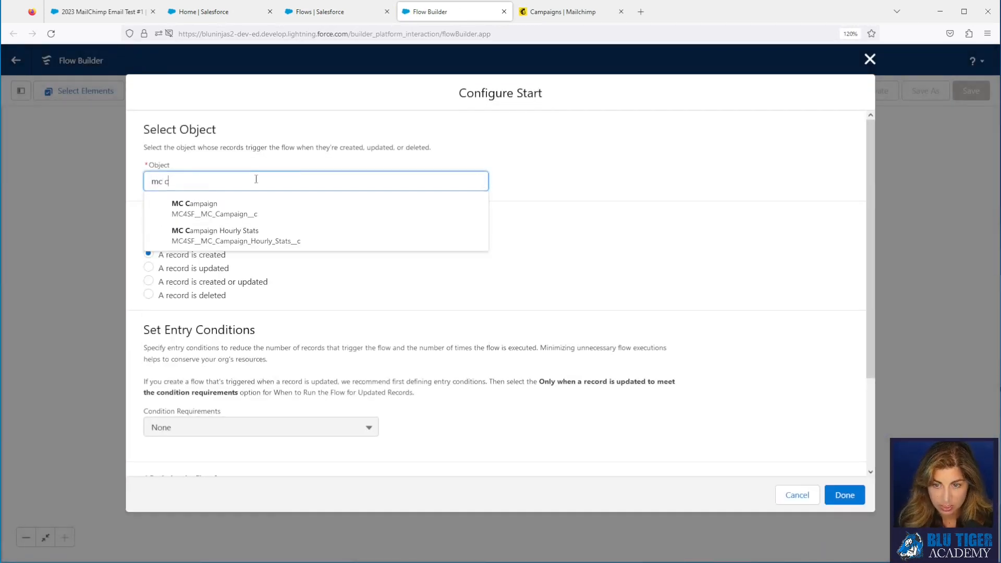
type("am")
left_click(251, 211)
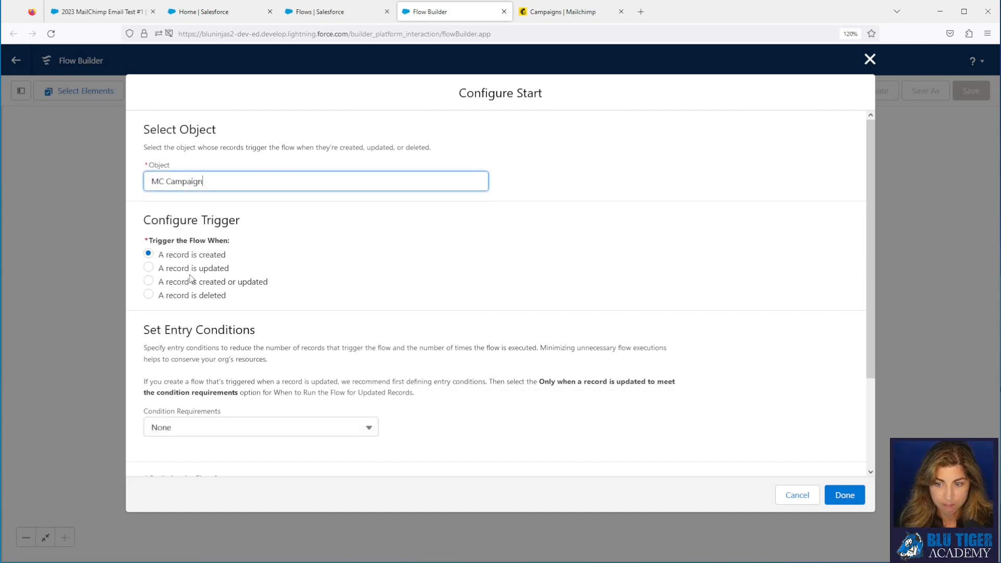
left_click(144, 282)
left_click(150, 282)
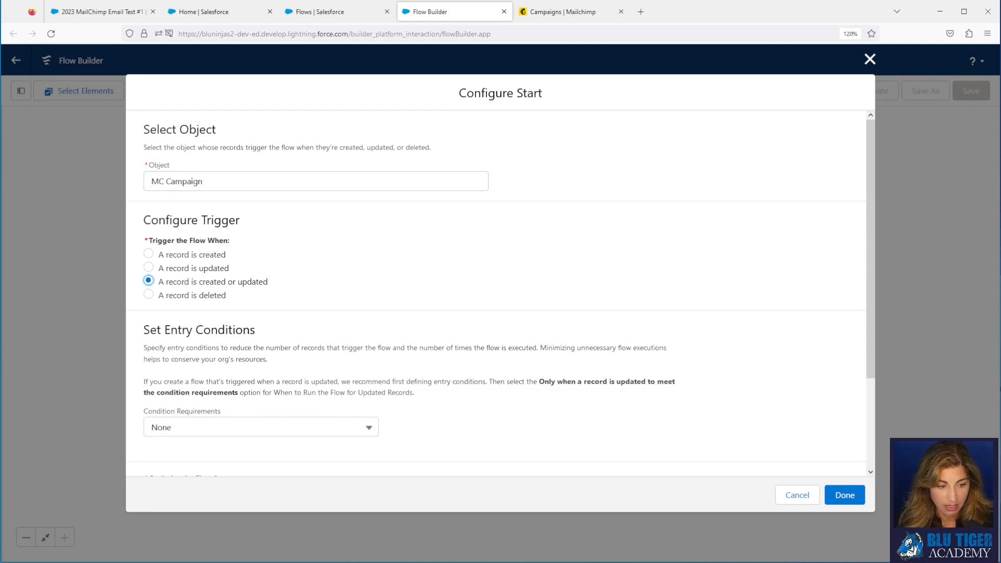
scroll(524, 370, "down", 3)
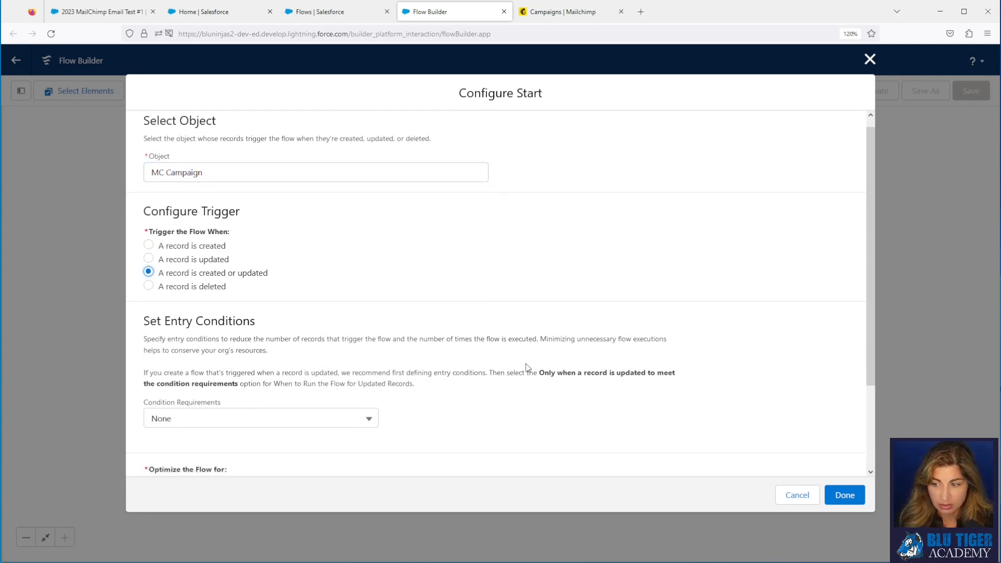
left_click(846, 496)
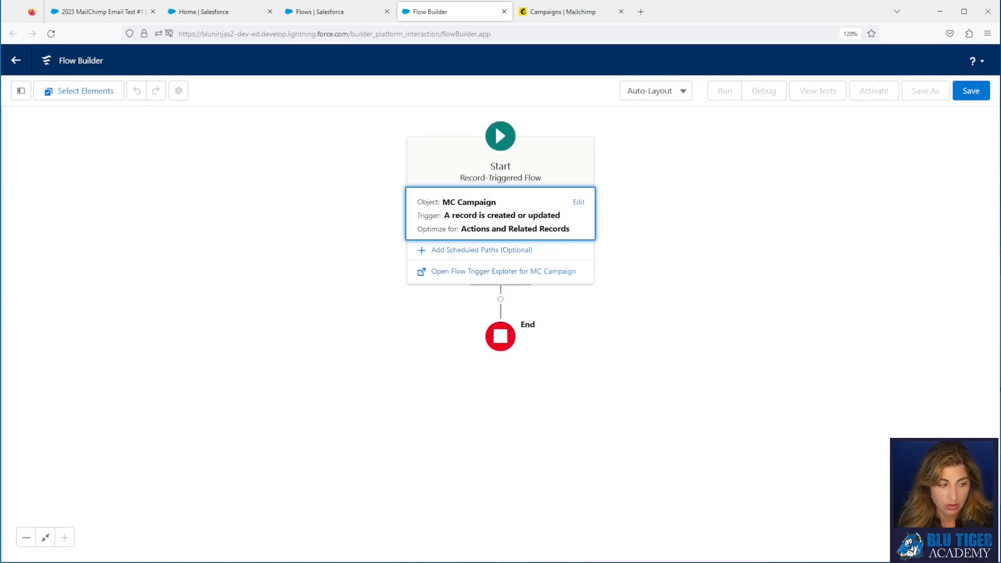
Step: Add a Get Records element labelled 'Get Campaign' that retrieves Campaign records
left_click(500, 300)
scroll(472, 371, "down", 3)
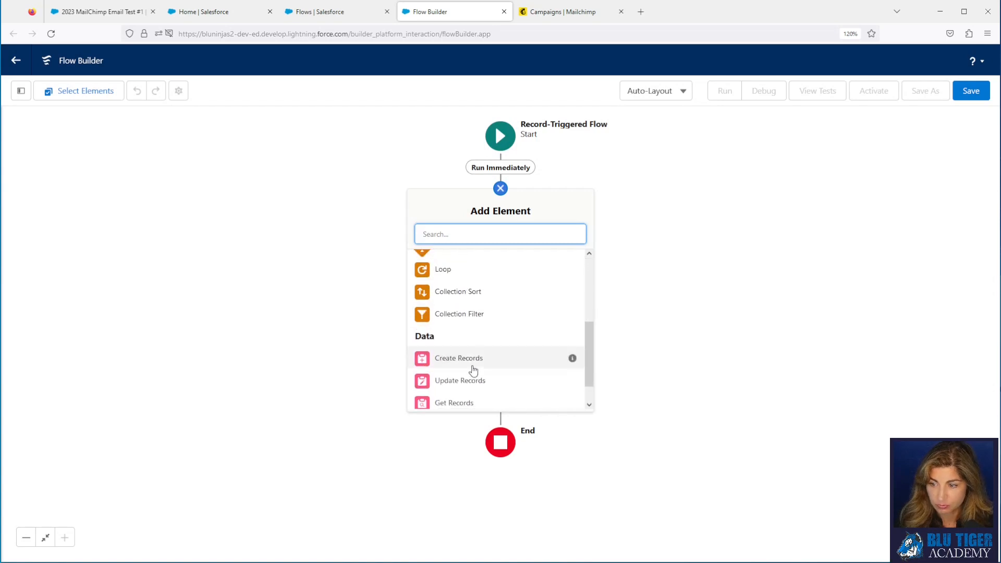
left_click(461, 404)
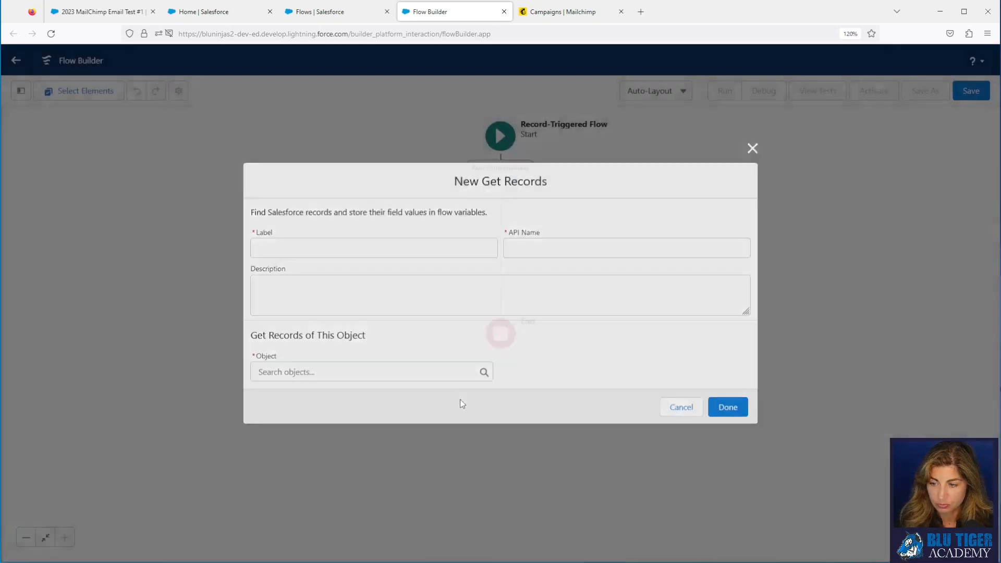
type("Get Can")
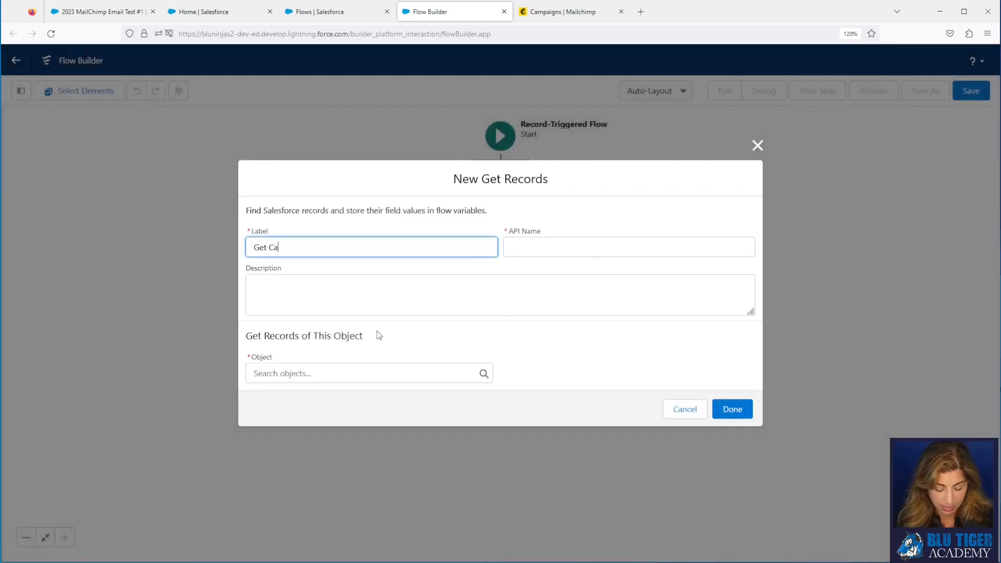
key("BackSpace")
key("BackSpace")
key("BackSpace")
key("BackSpace")
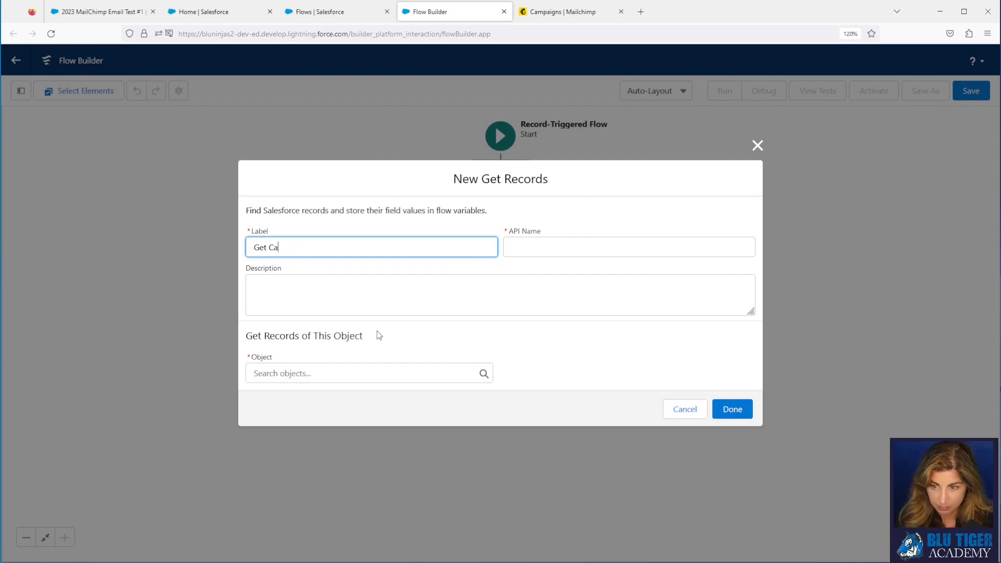
type("mpaign")
key("Tab")
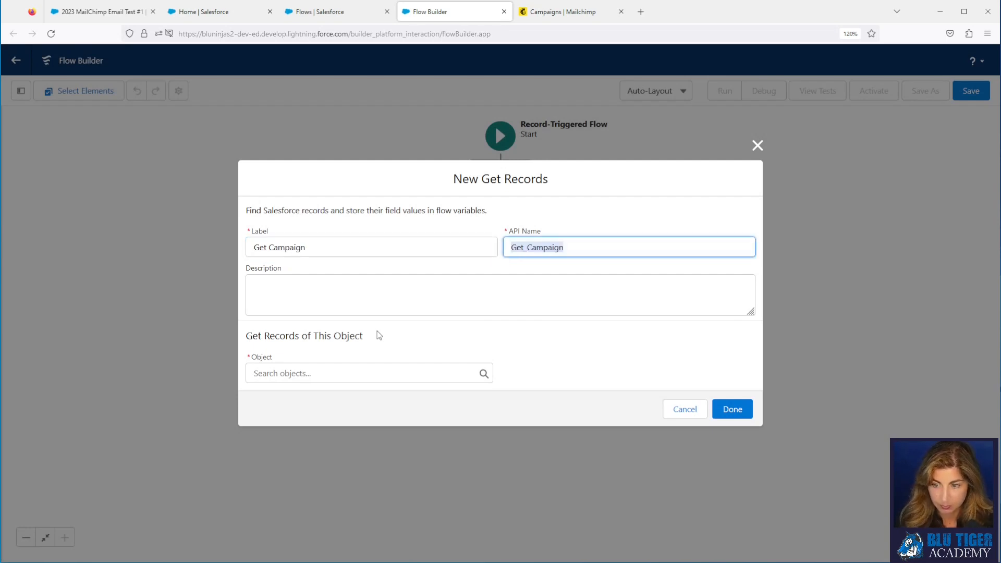
left_click(342, 373)
type("cmp")
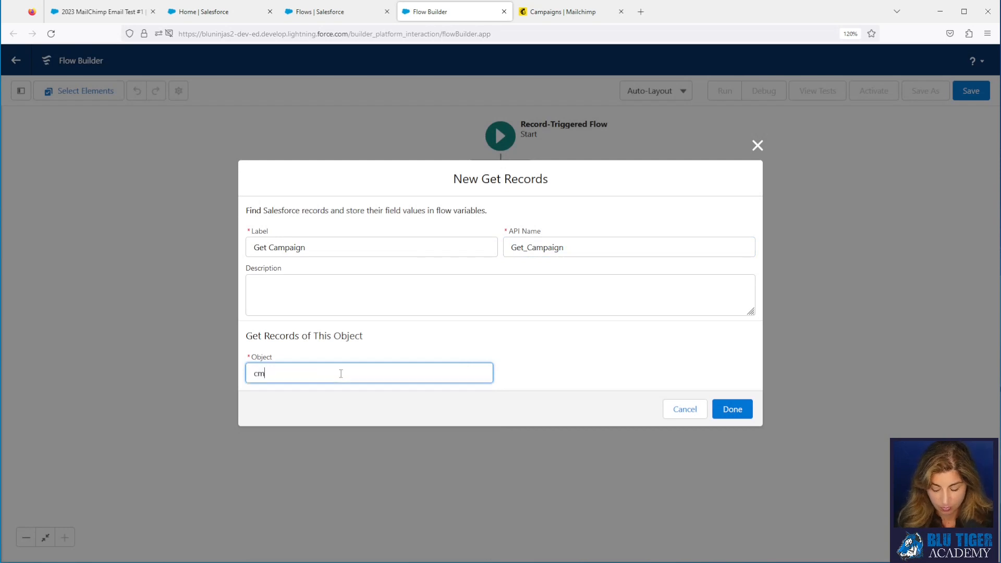
key("BackSpace")
type("ampa")
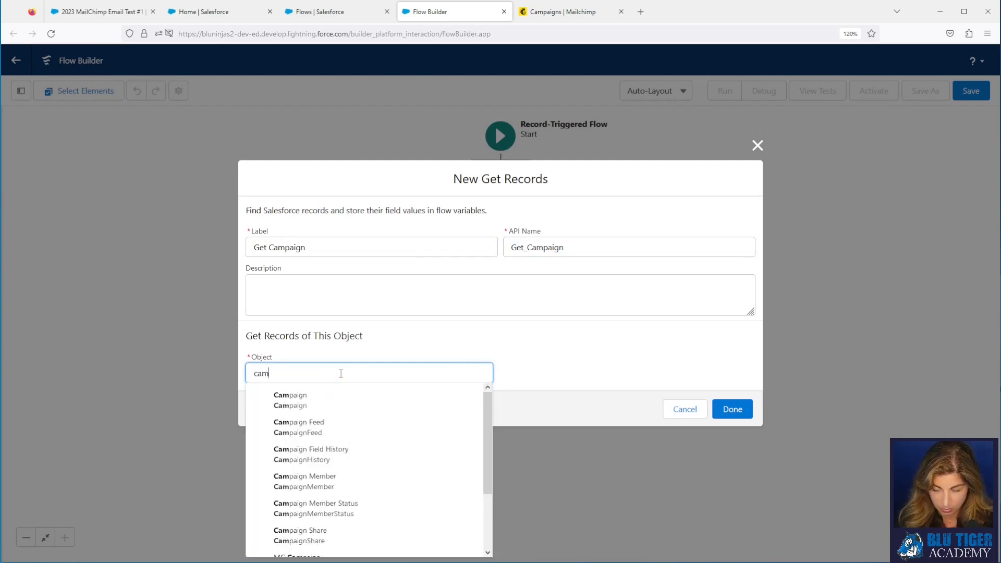
left_click(314, 401)
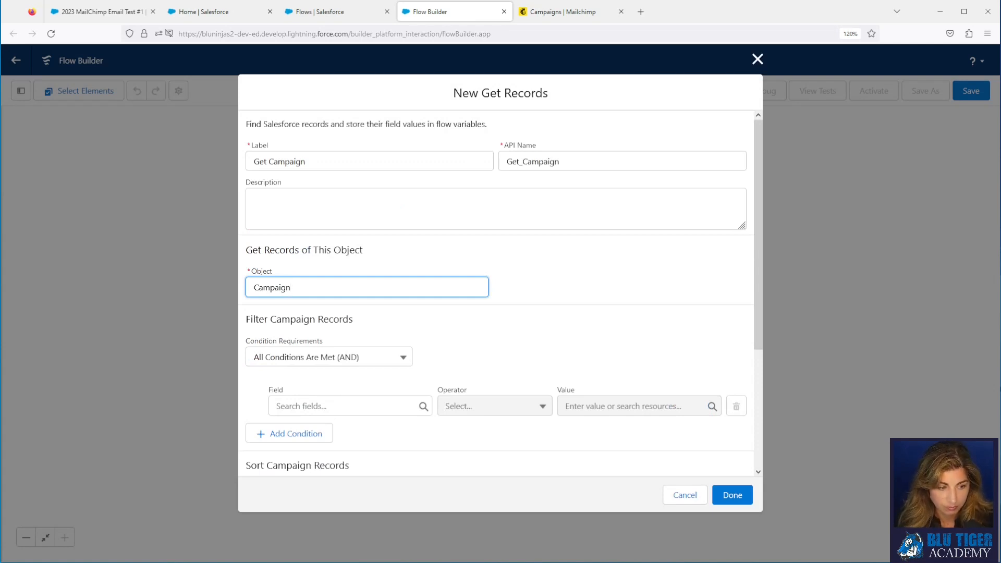
Step: Filter where MC_Campaign__c equals $Record Id, and save the Get Campaign step
left_click(351, 407)
type("mc")
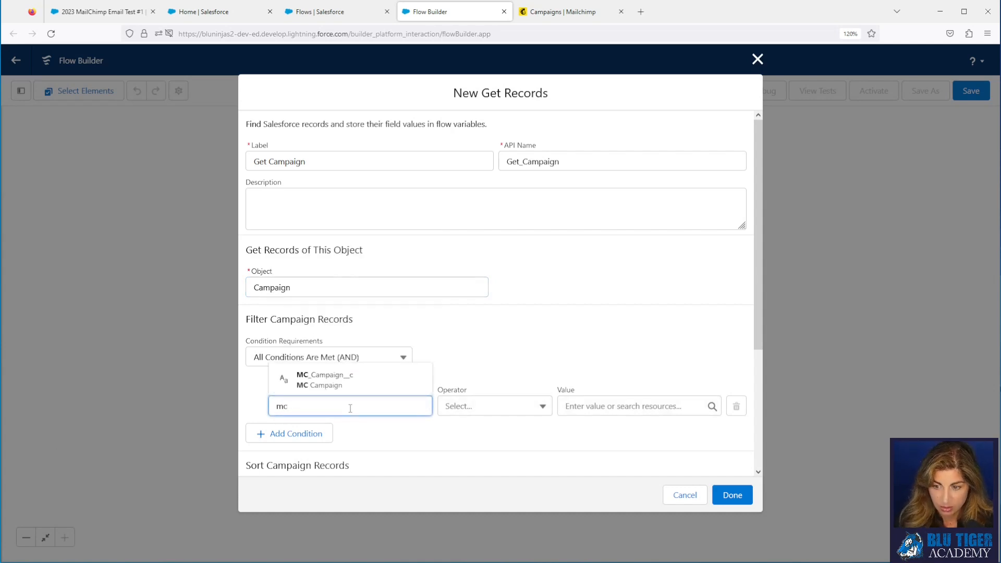
left_click(348, 380)
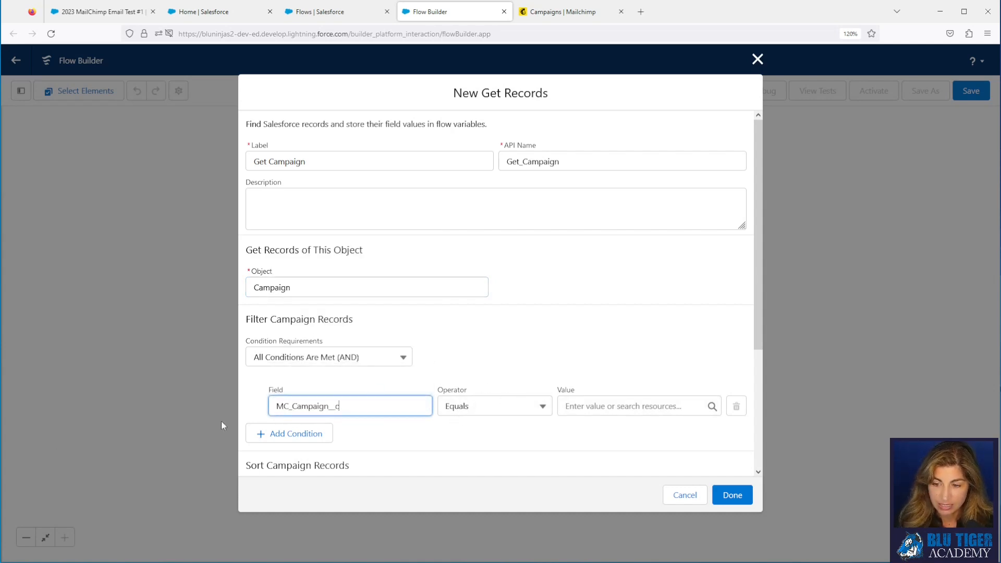
left_click(616, 410)
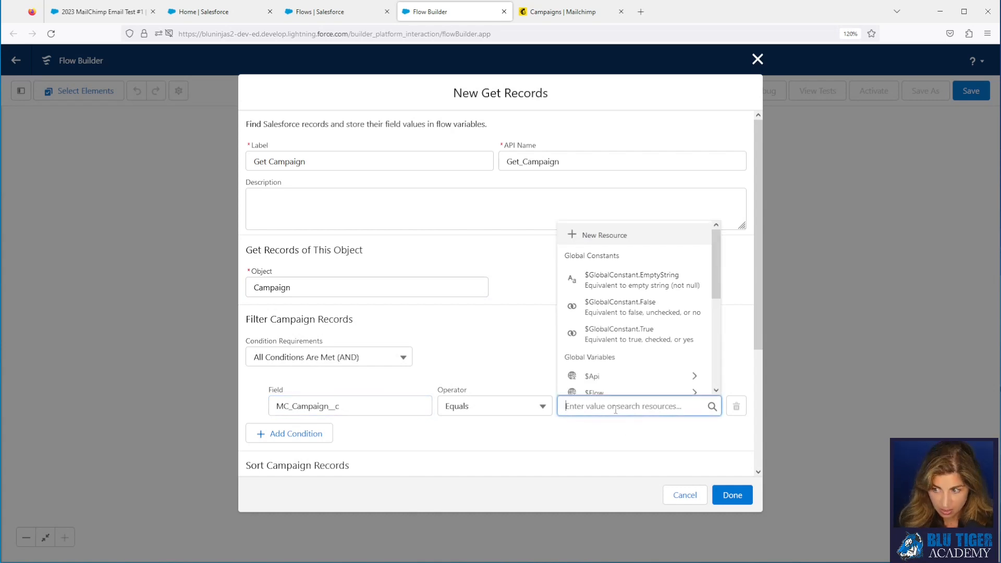
type("rec")
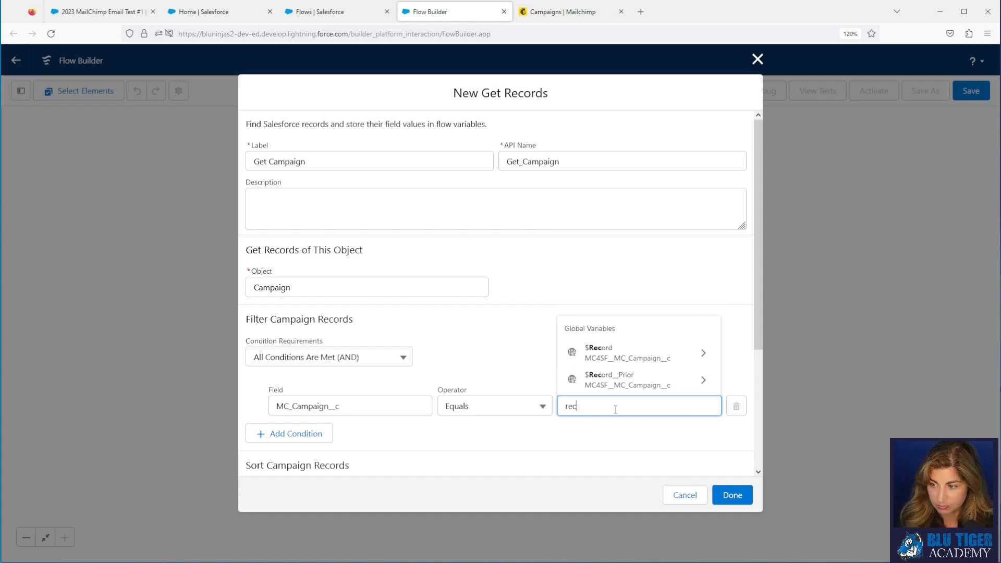
left_click(605, 354)
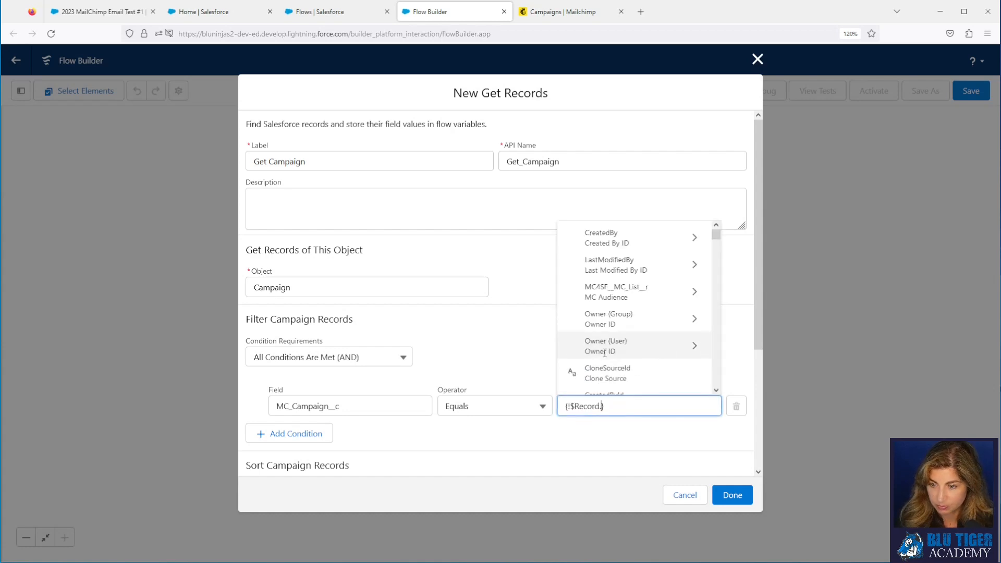
scroll(606, 350, "down", 3)
scroll(606, 351, "down", 1)
scroll(606, 350, "up", 3)
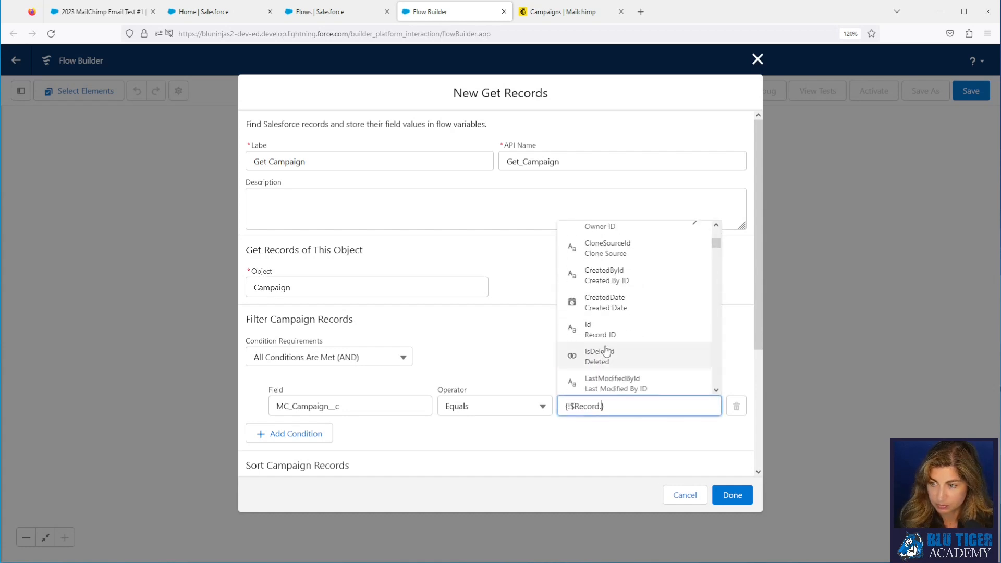
left_click(606, 350)
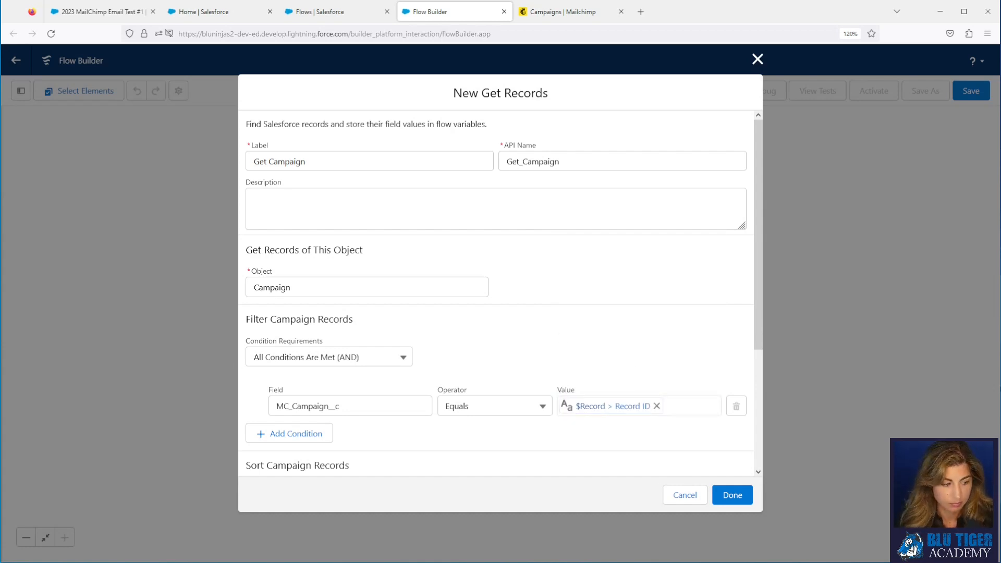
scroll(398, 396, "down", 3)
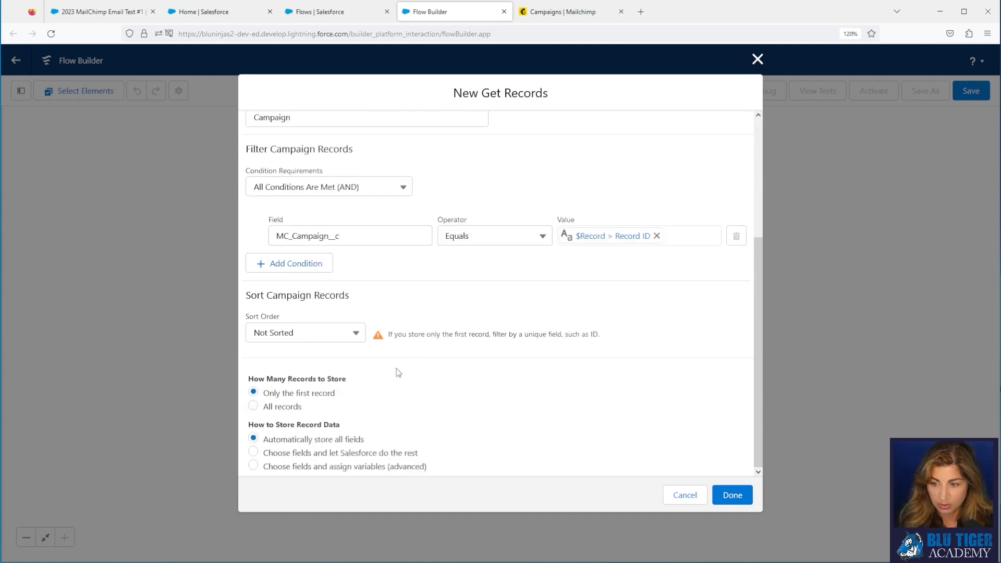
left_click(733, 495)
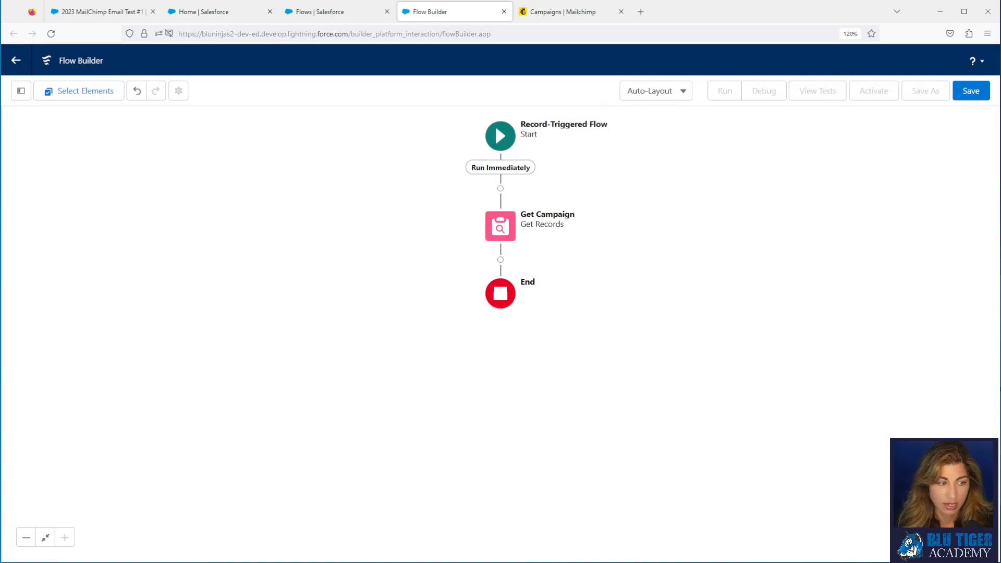
Step: Add a Decision labelled 'Campaign Exist' with a first outcome named 'Yes'
left_click(500, 260)
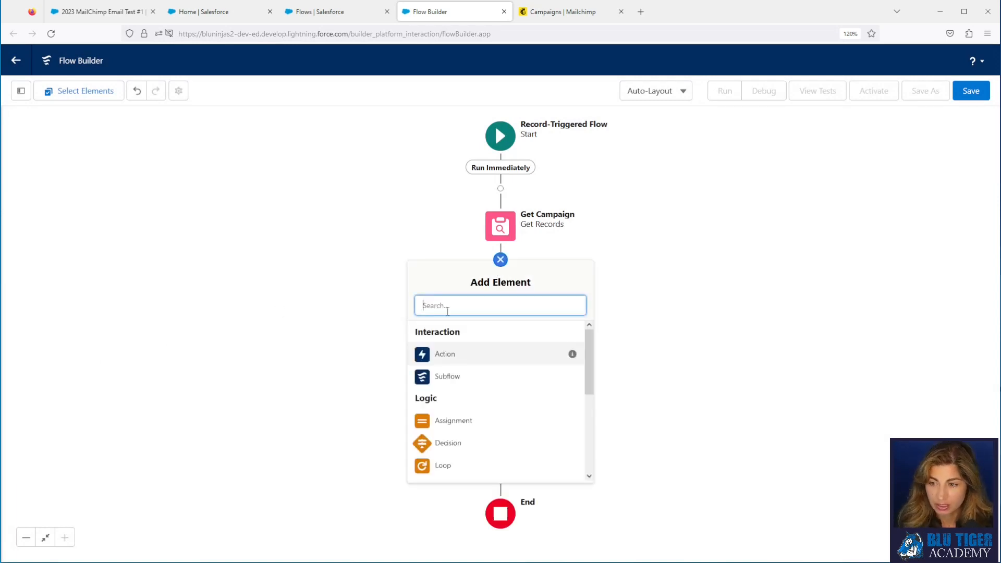
left_click(450, 446)
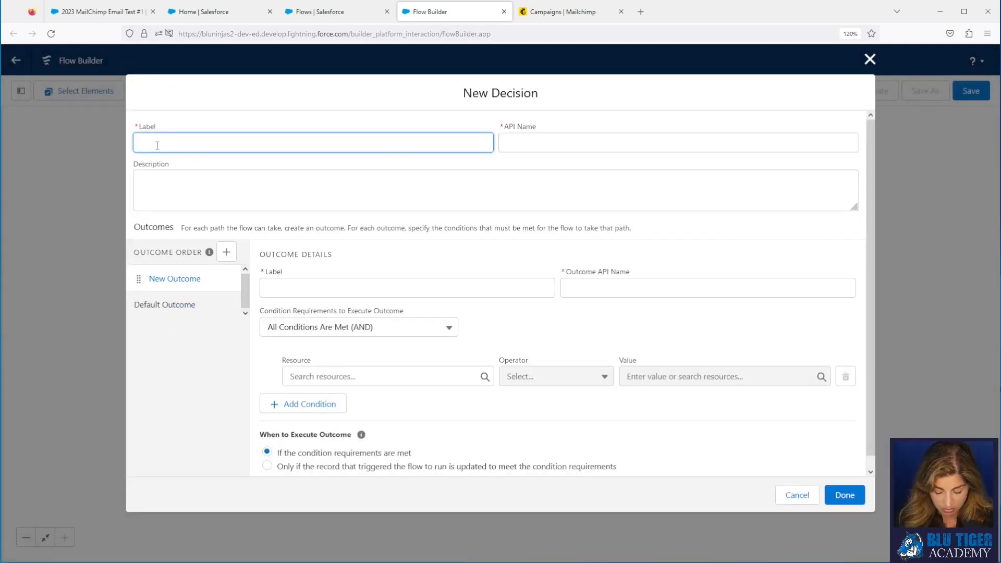
type("Campaign Exi")
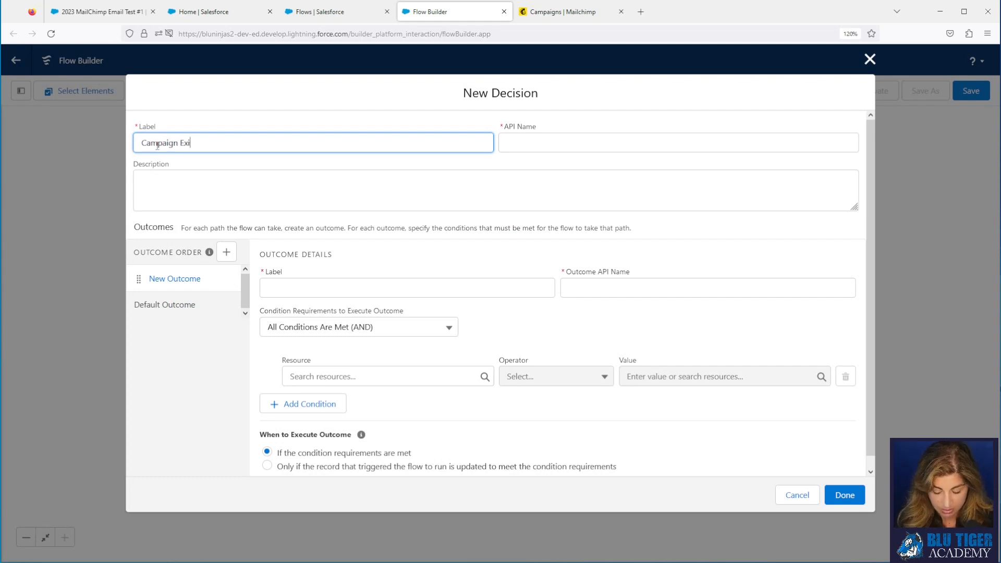
type("st")
key("Tab")
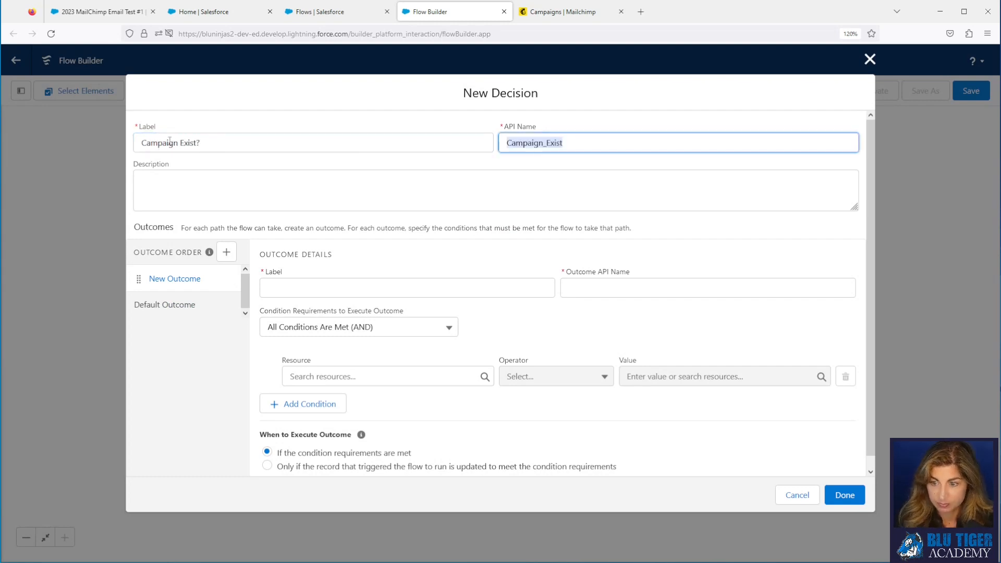
left_click(319, 279)
type("Yes")
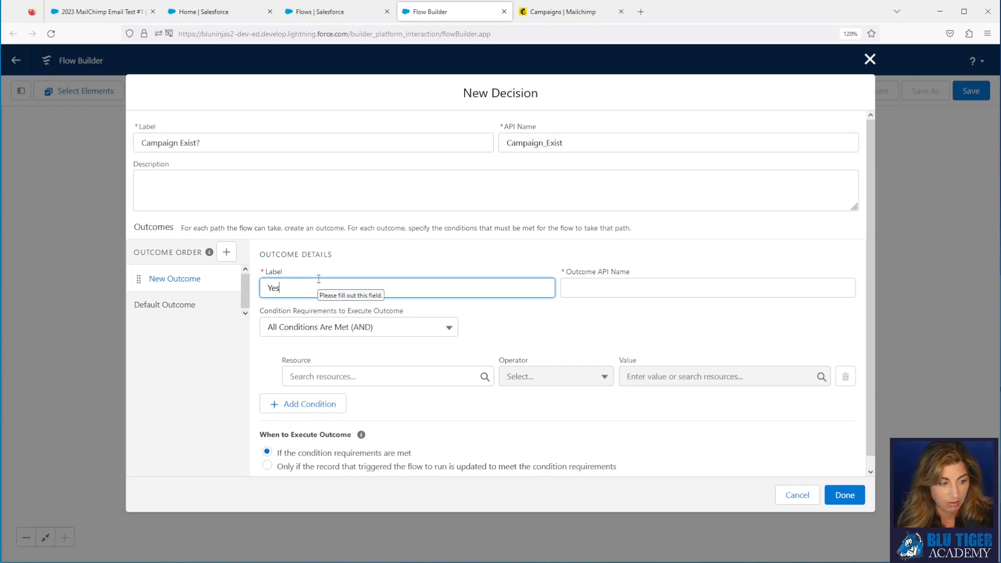
key("Tab")
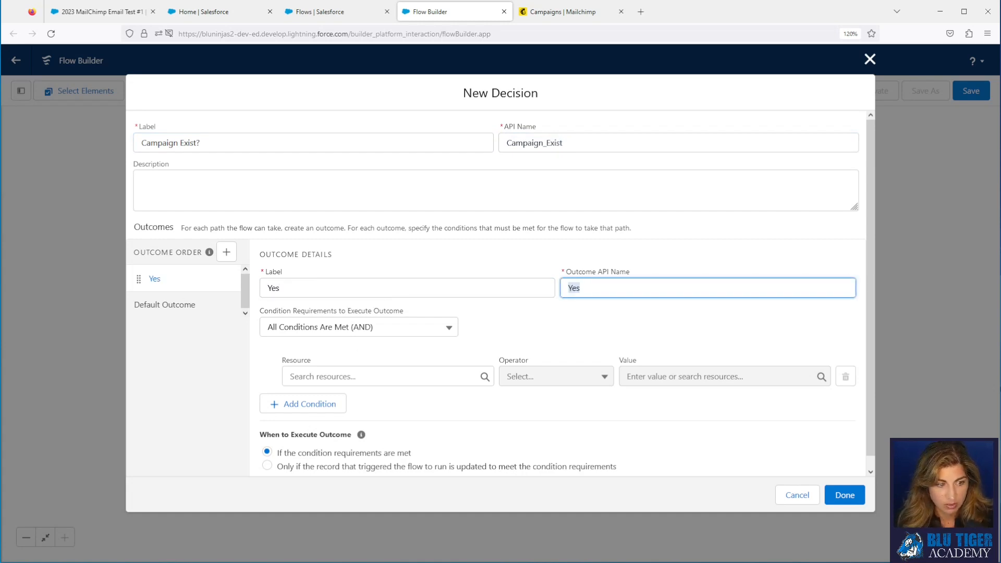
Step: Set the Yes condition to Get_Campaign Is Null equals False
left_click(313, 375)
type("ge")
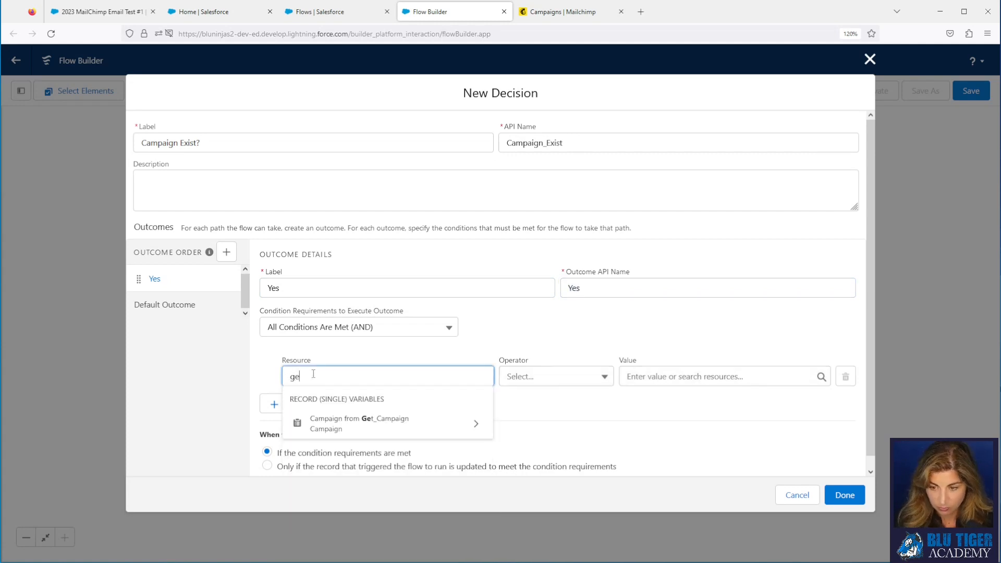
type("t")
left_click(403, 429)
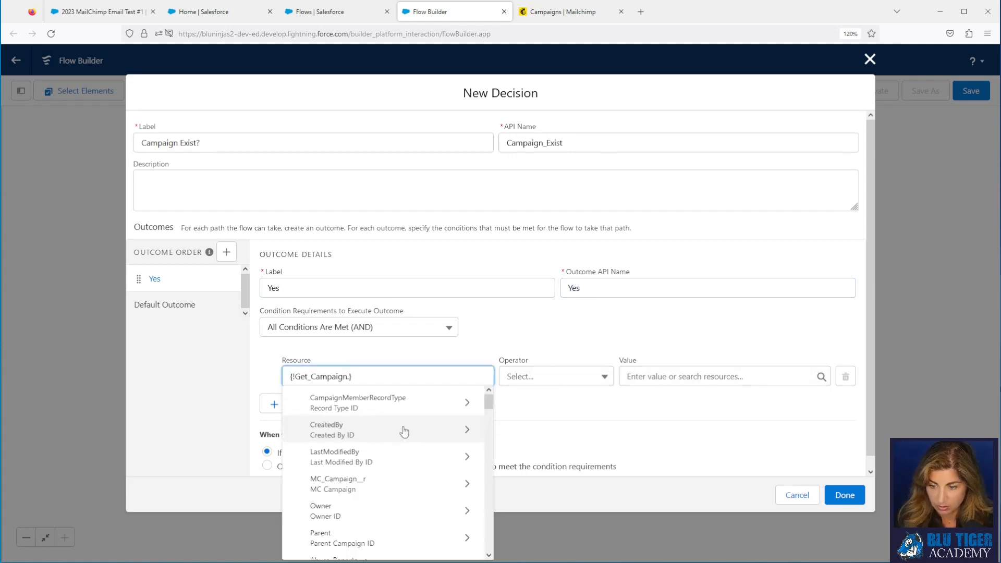
key("BackSpace")
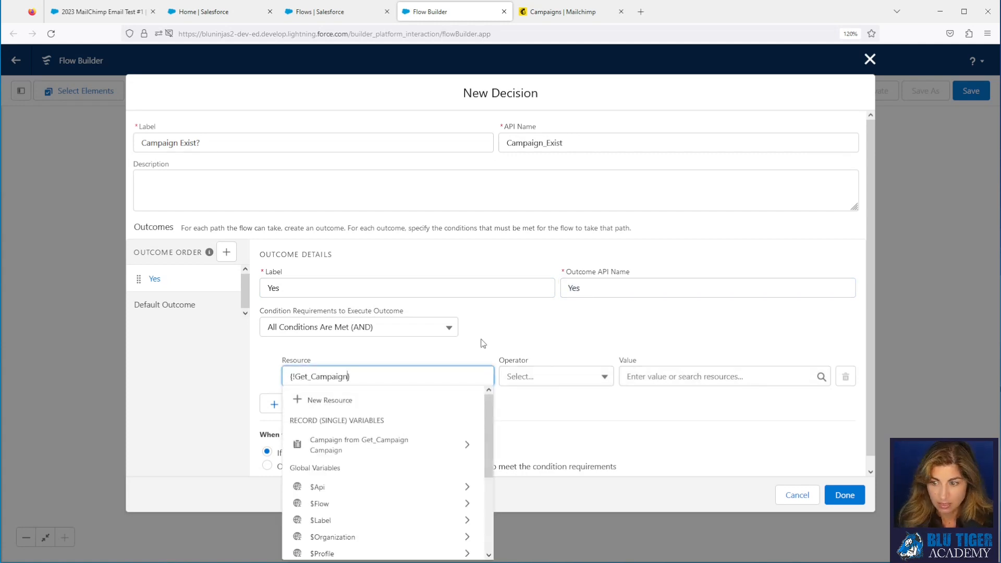
left_click(503, 335)
left_click(544, 376)
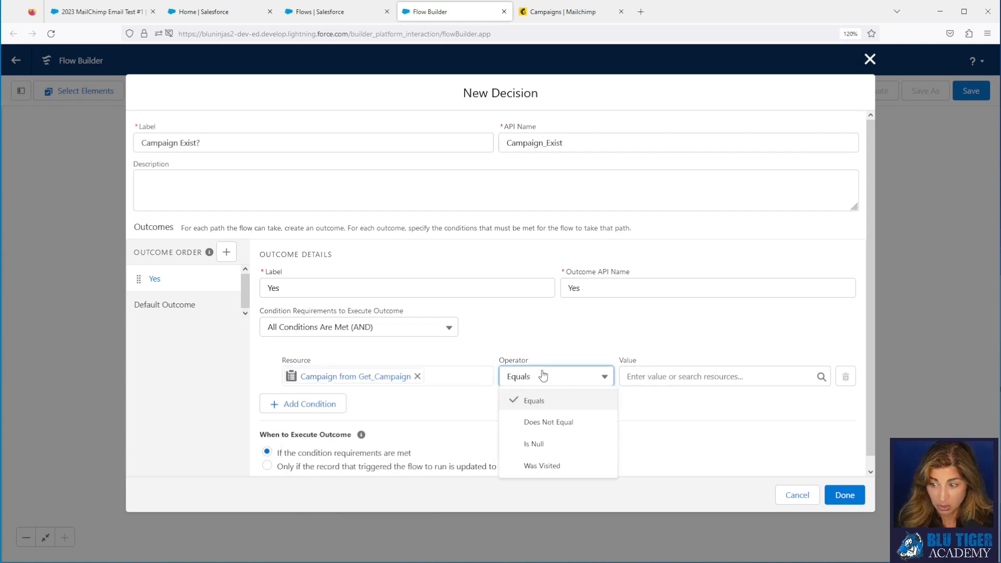
left_click(543, 444)
left_click(641, 376)
type("false")
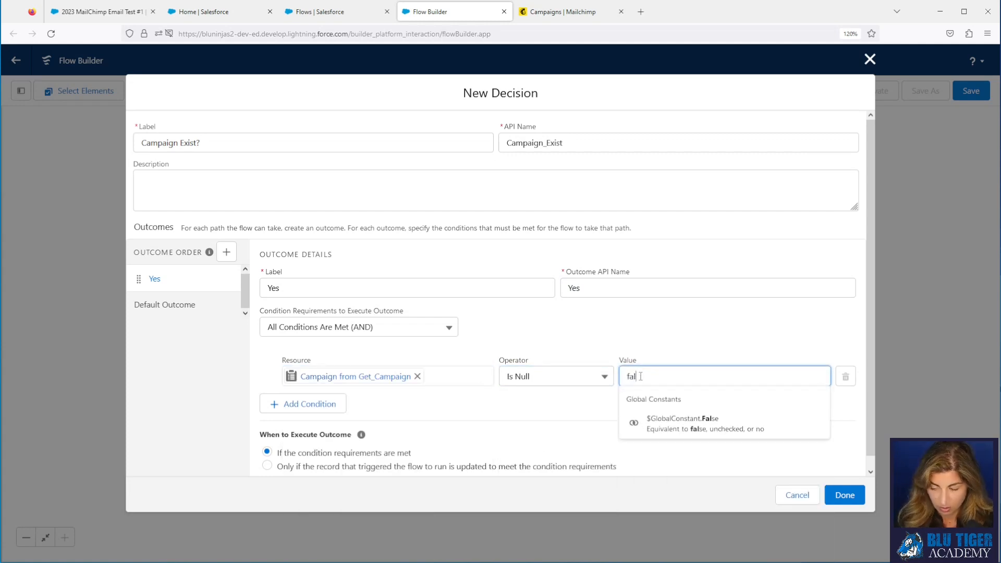
left_click(673, 423)
left_click(612, 337)
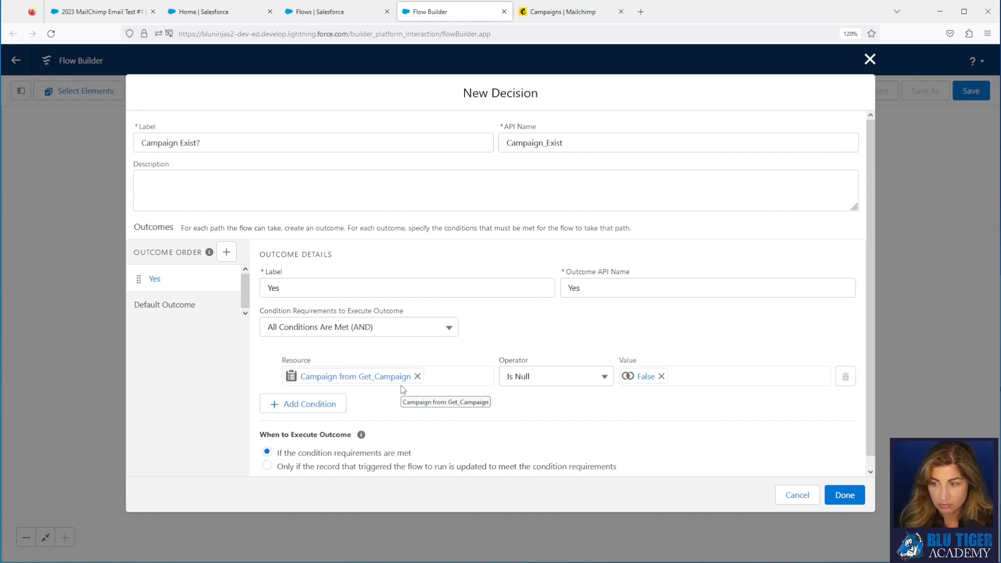
Step: Rename the default outcome to 'No' and save the decision
left_click(185, 301)
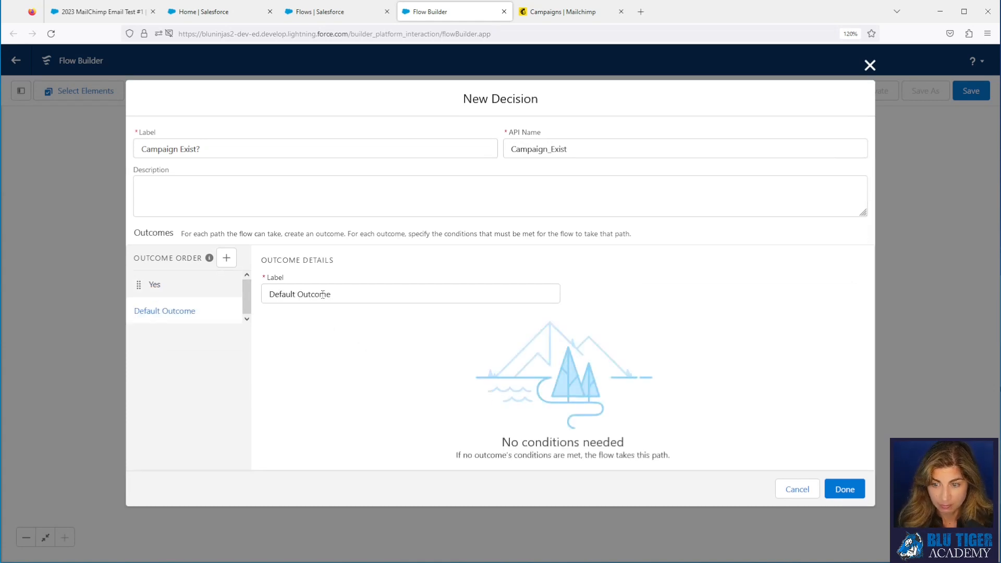
type("No")
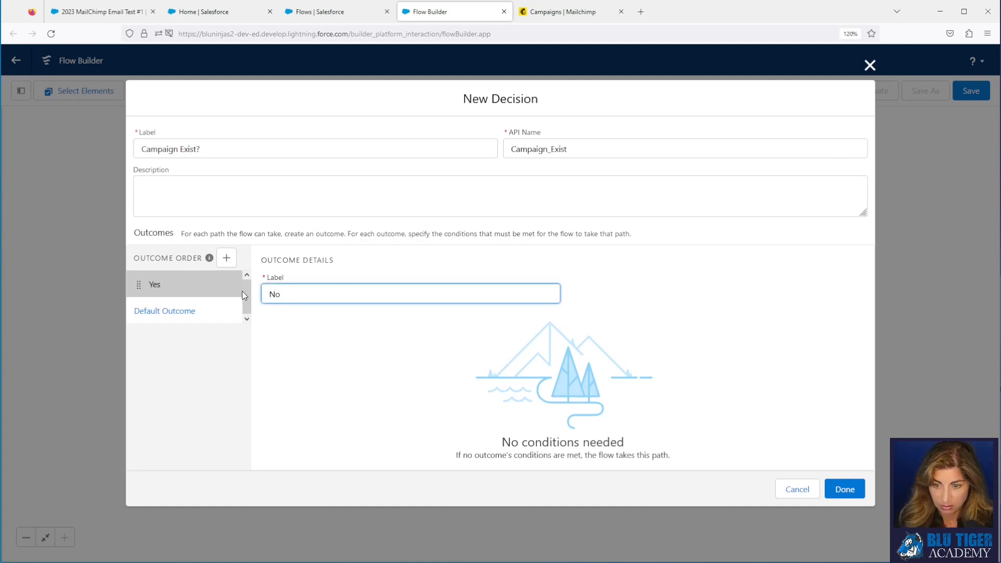
left_click(211, 357)
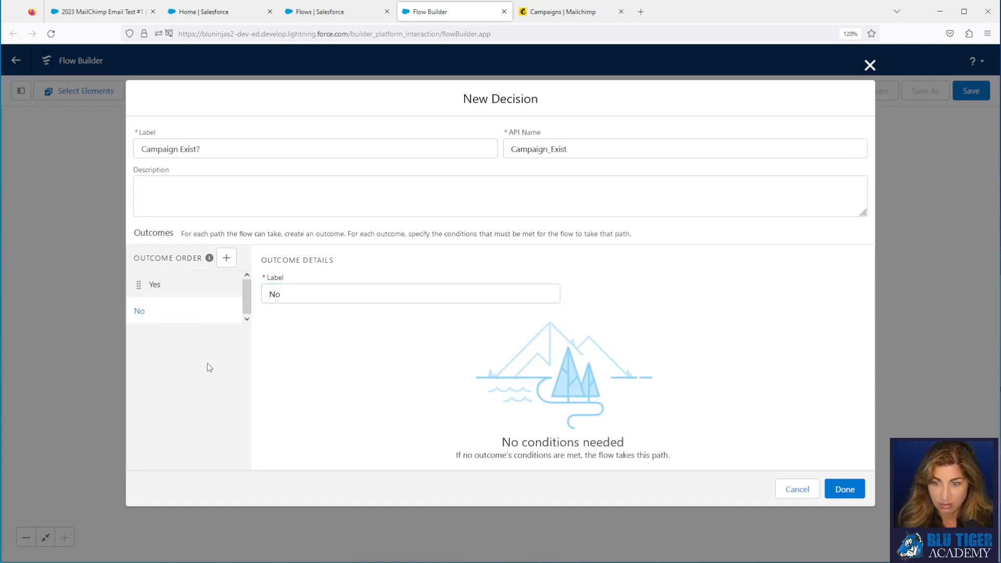
left_click(842, 494)
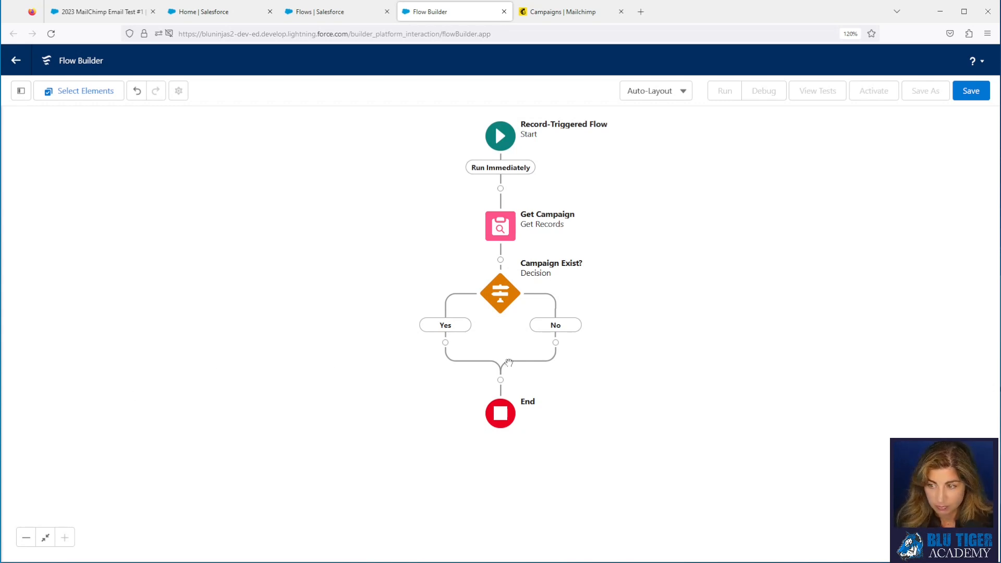
Step: Add a Create Records element labelled 'Create Campaign' (API name Create_Campaign) on the No branch
left_click(556, 343)
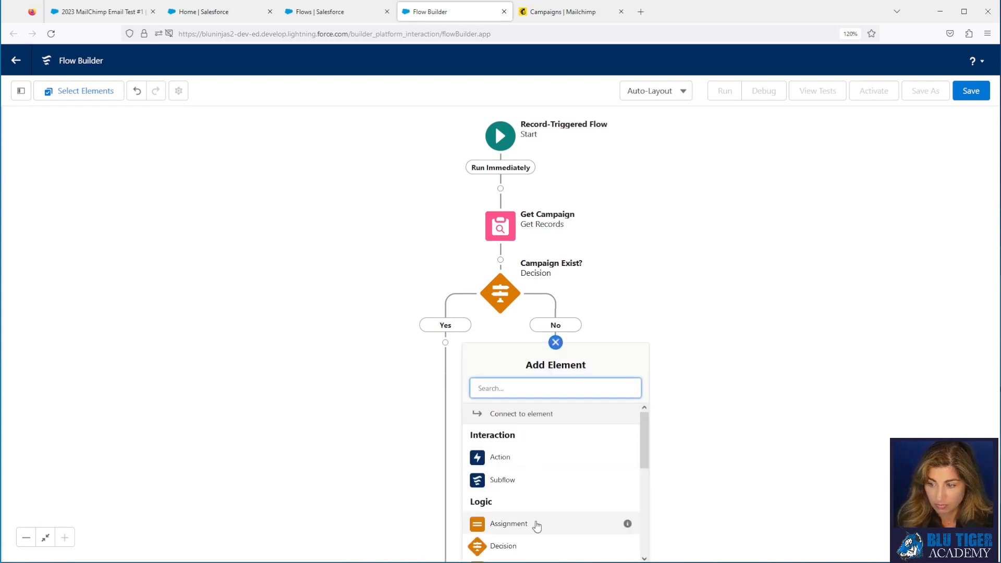
scroll(537, 527, "down", 3)
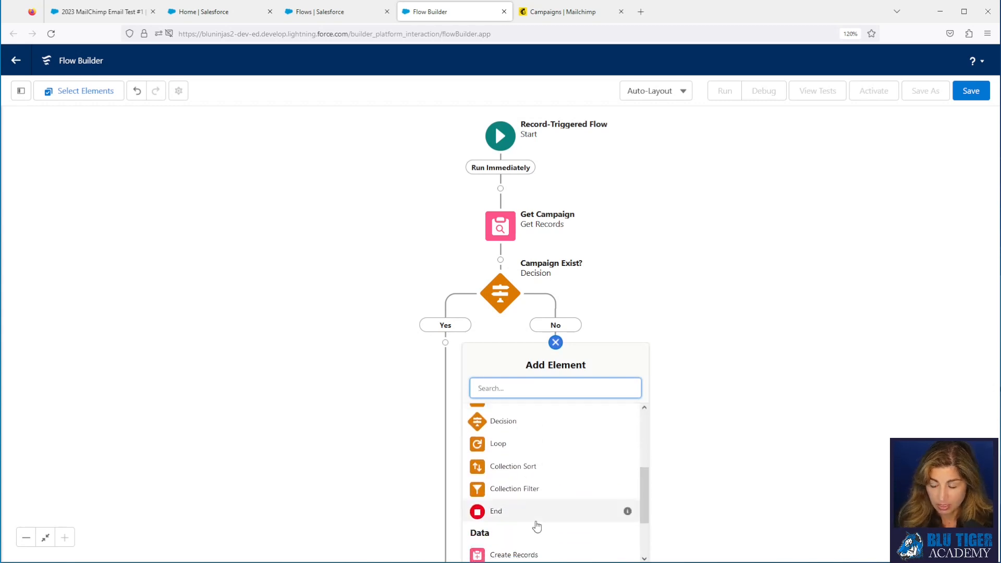
scroll(537, 527, "down", 2)
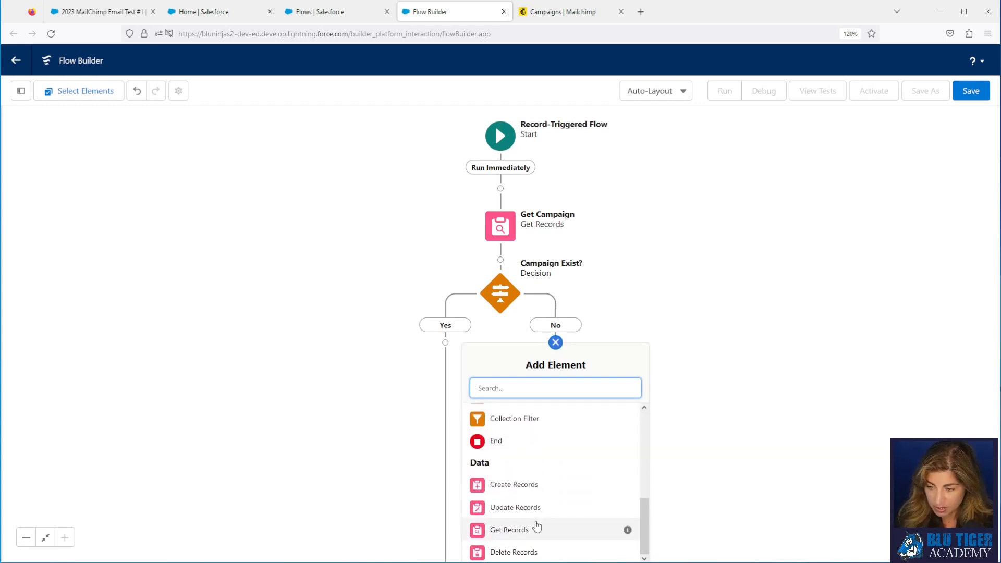
left_click(532, 486)
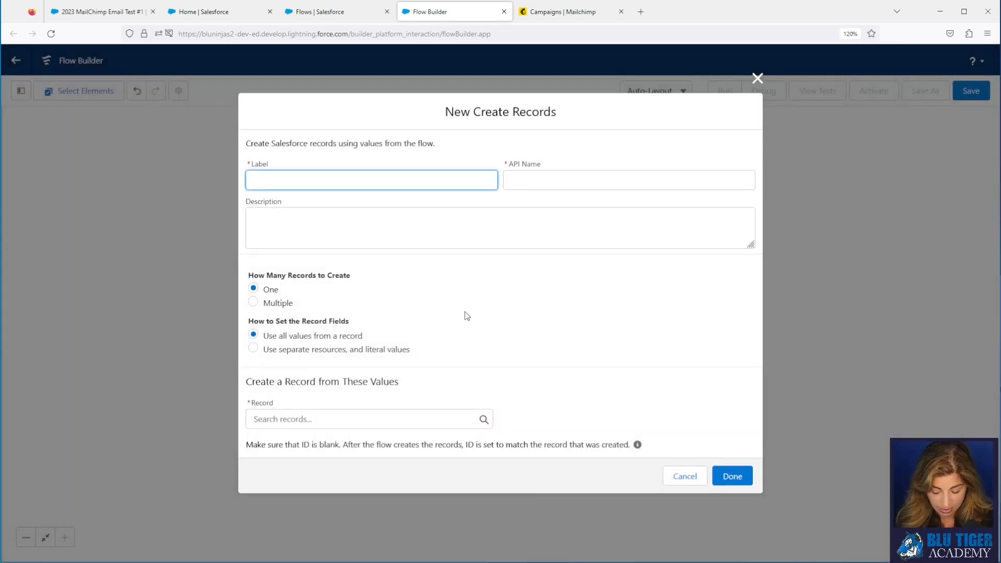
type("Create")
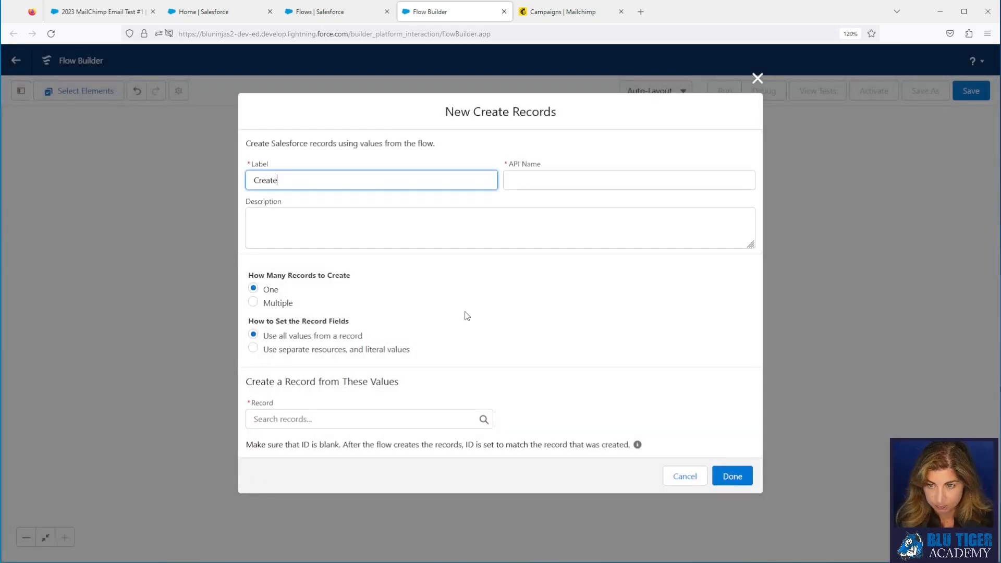
type(" Campa")
key("BackSpace")
type("pa")
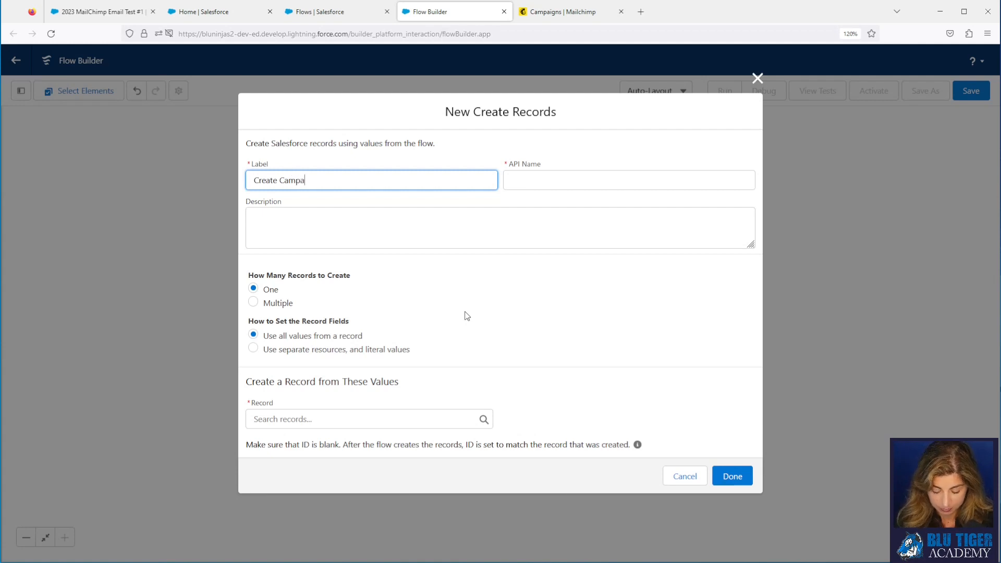
type("ign")
key("Tab")
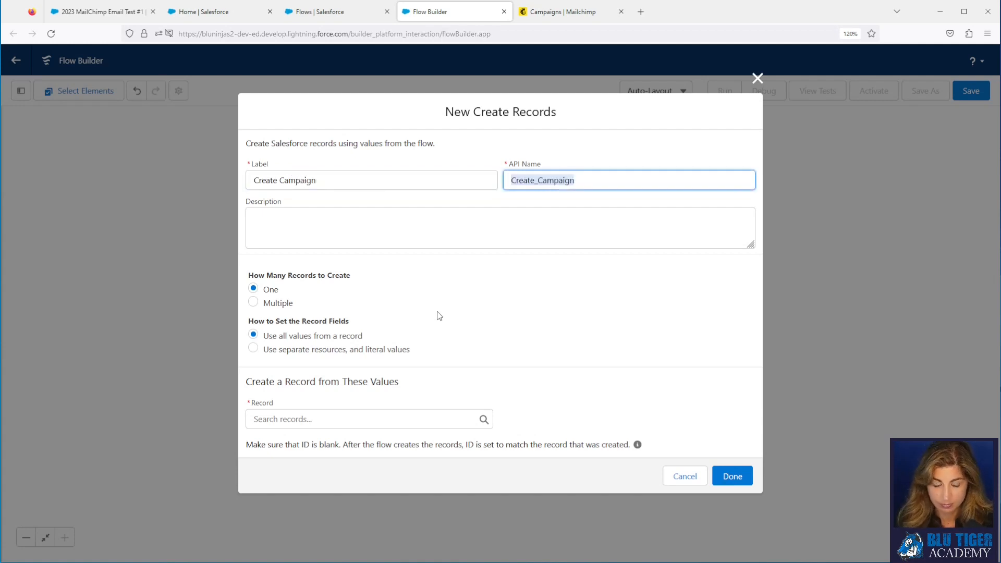
left_click(440, 316)
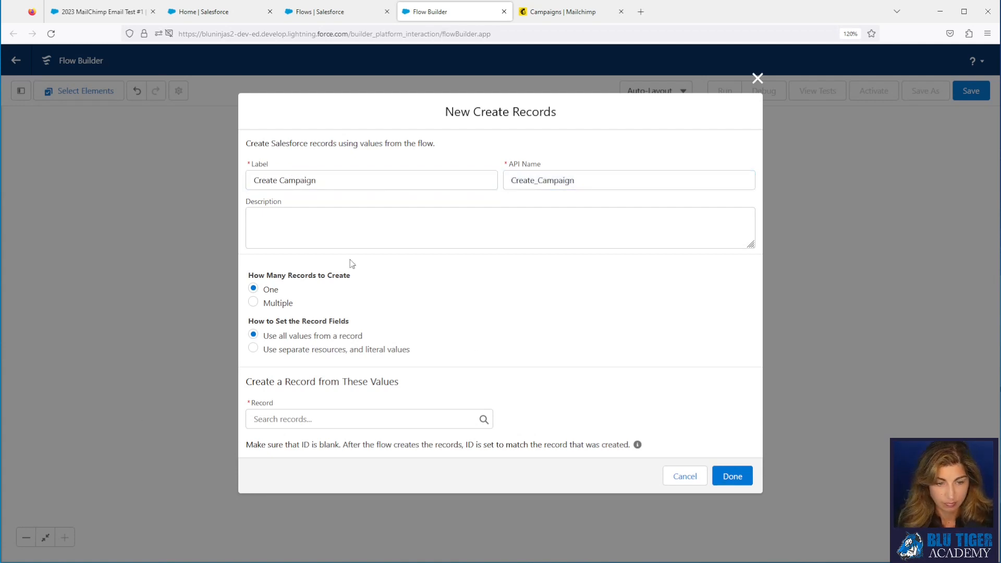
Step: Set record fields manually from separate resources, with Campaign as the object to create
left_click(253, 351)
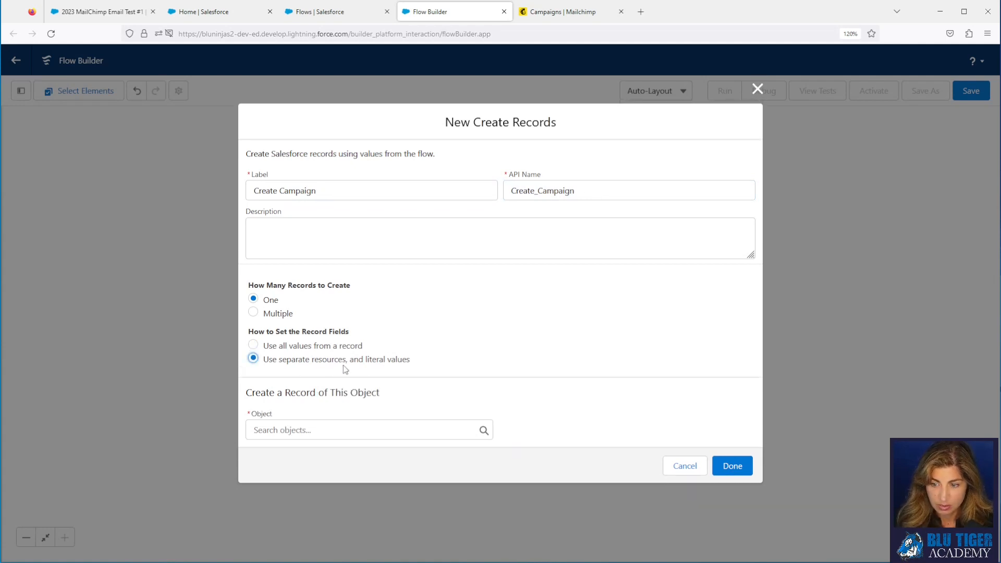
left_click(304, 428)
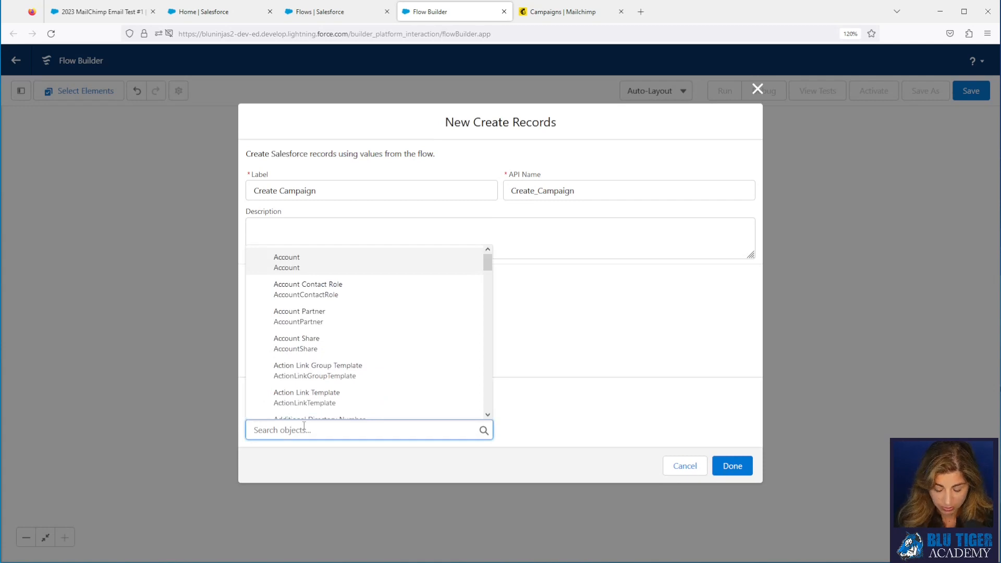
type("Campaign")
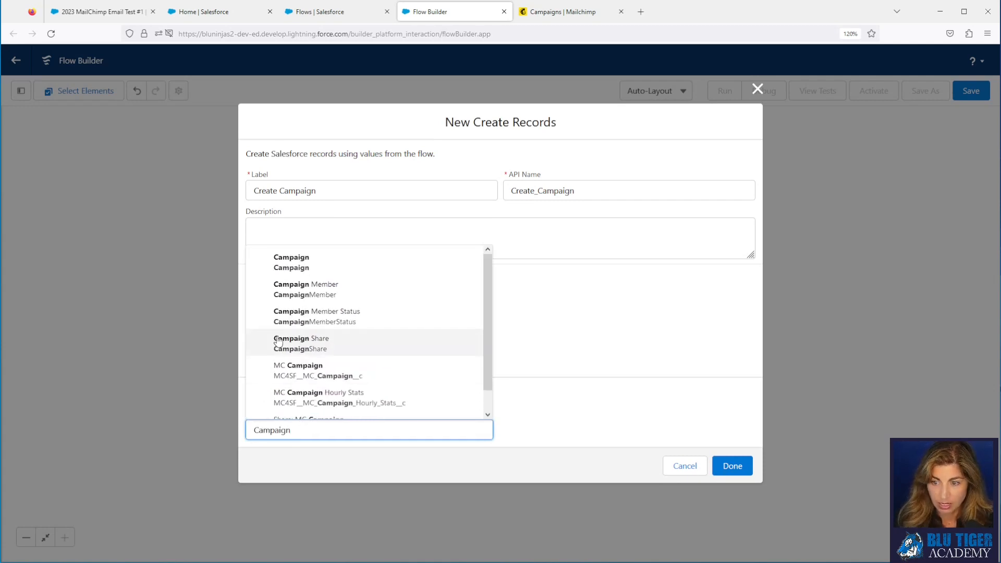
left_click(312, 265)
scroll(414, 337, "down", 2)
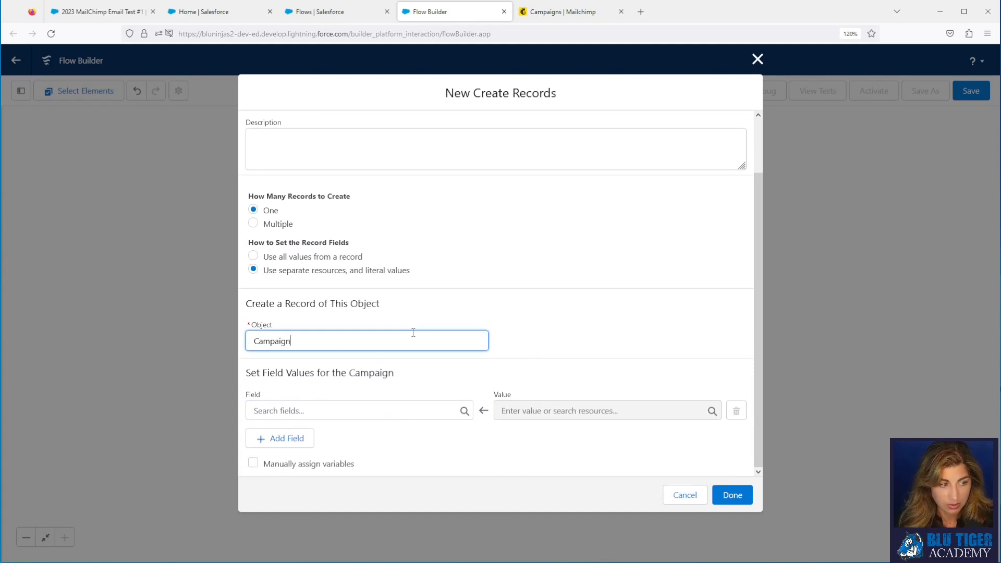
Step: Choose Abuse_Reports__c as the first field and add six more field mapping rows
left_click(292, 410)
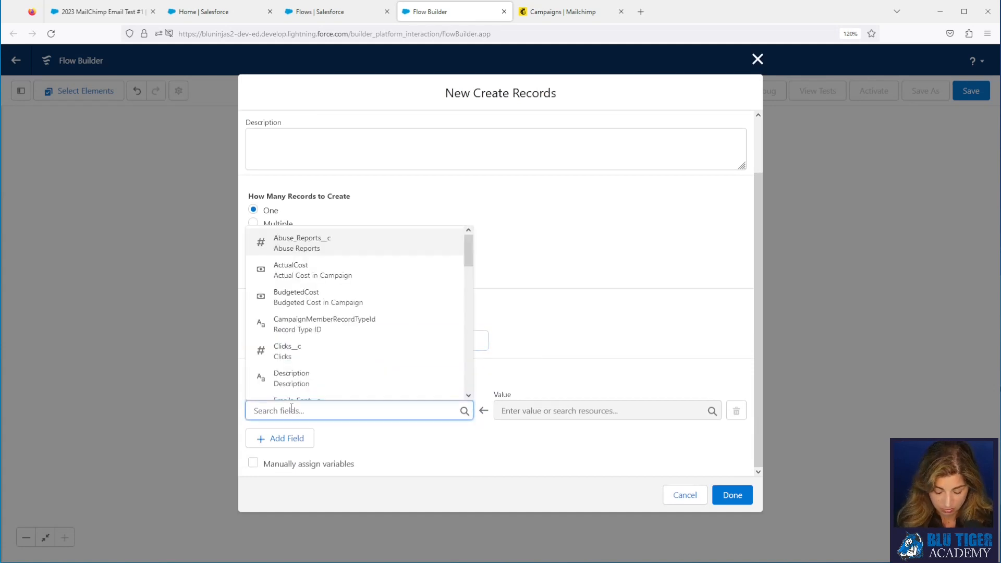
type("abuse")
left_click(292, 388)
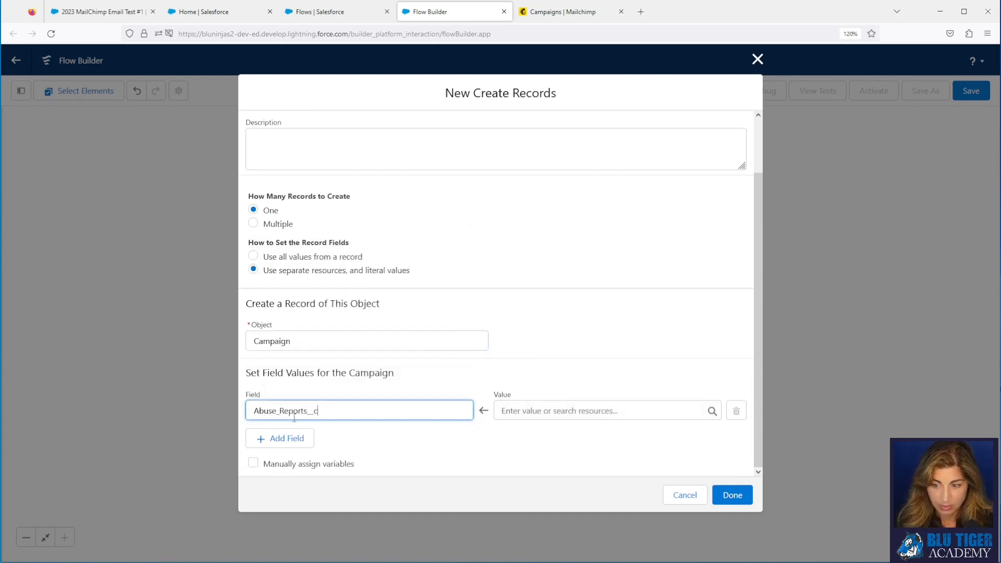
left_click(286, 438)
scroll(293, 452, "down", 1)
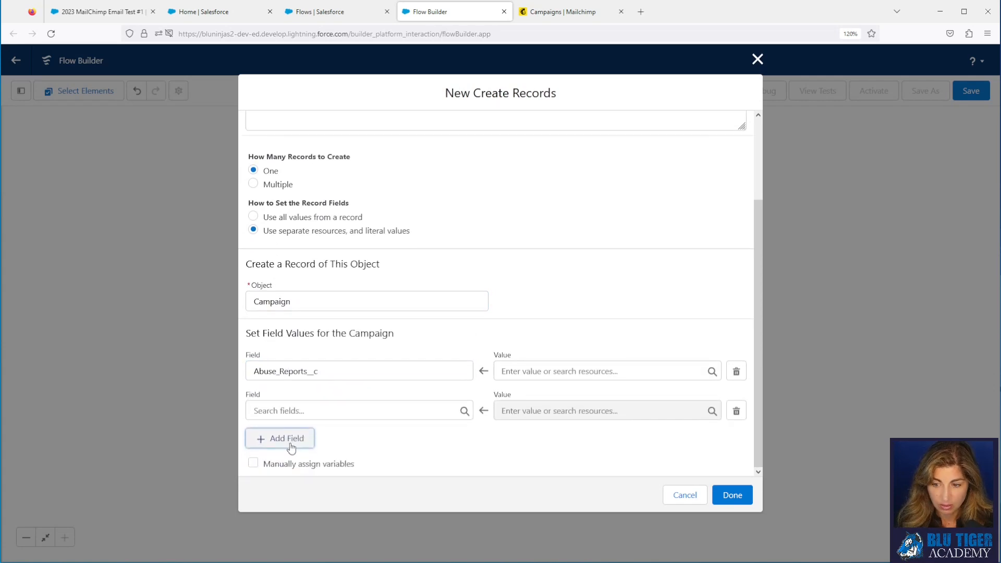
left_click(291, 440)
scroll(292, 441, "down", 1)
left_click(293, 439)
scroll(295, 440, "down", 1)
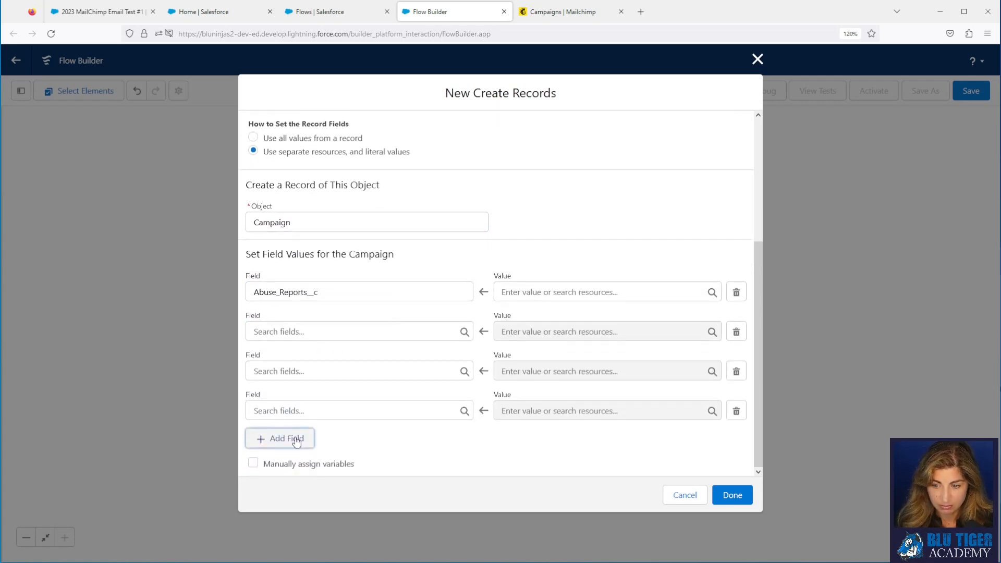
left_click(293, 439)
scroll(293, 439, "down", 1)
left_click(293, 440)
scroll(295, 438, "down", 1)
left_click(295, 439)
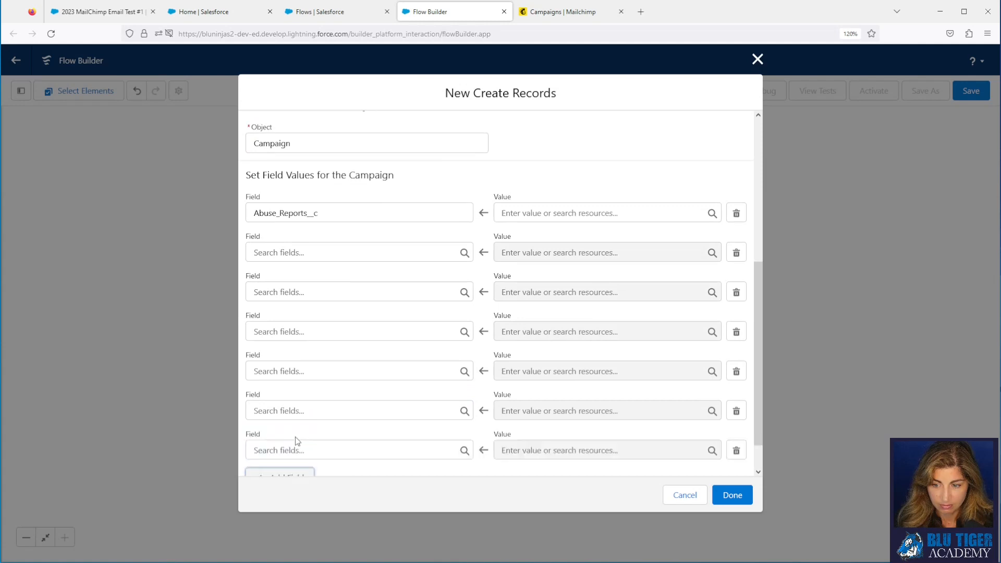
scroll(296, 439, "down", 1)
left_click(295, 439)
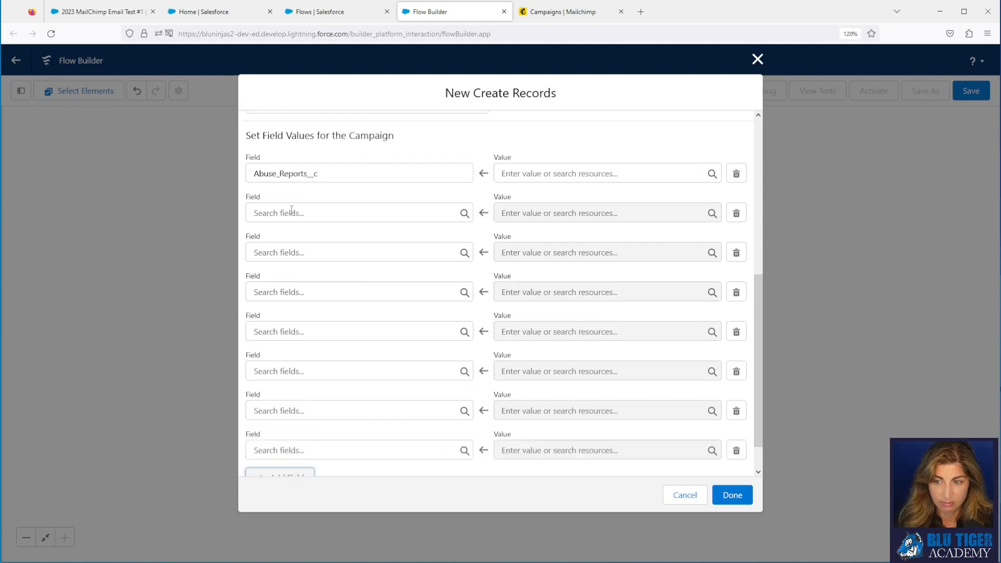
Step: Map Abuse_Reports__c to the triggering record's Abuse Reports value
left_click(509, 177)
type("recor")
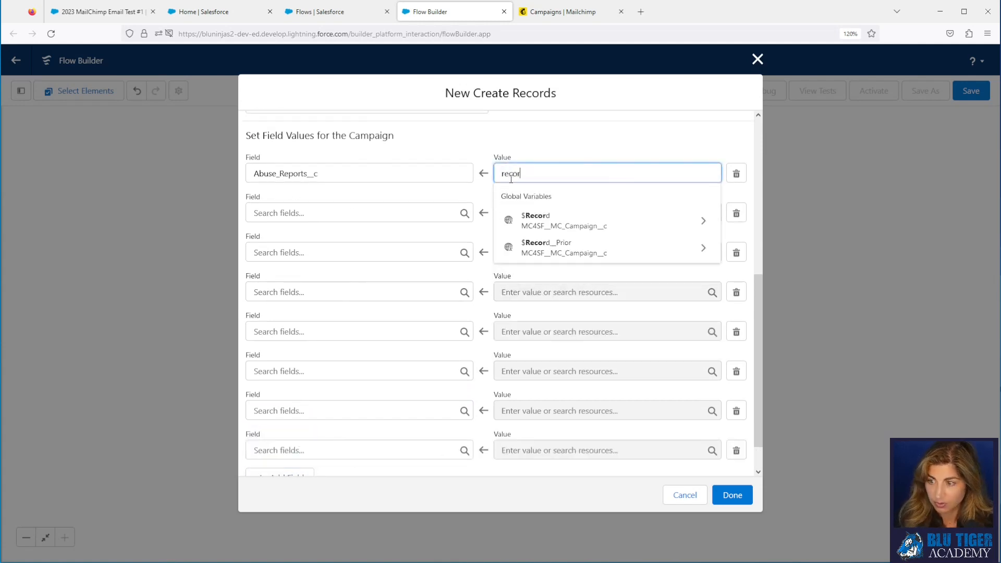
left_click(543, 214)
type("abuse")
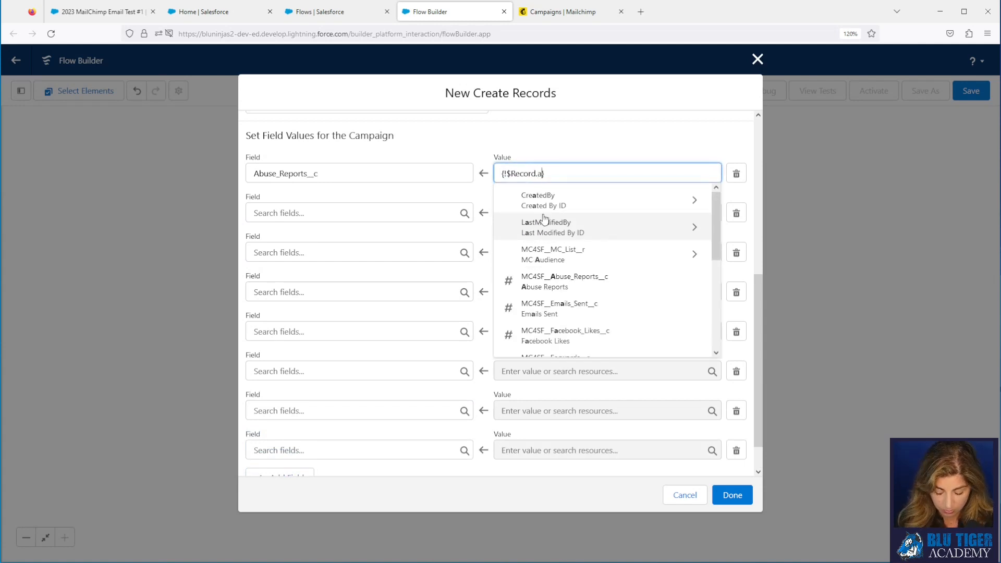
left_click(544, 202)
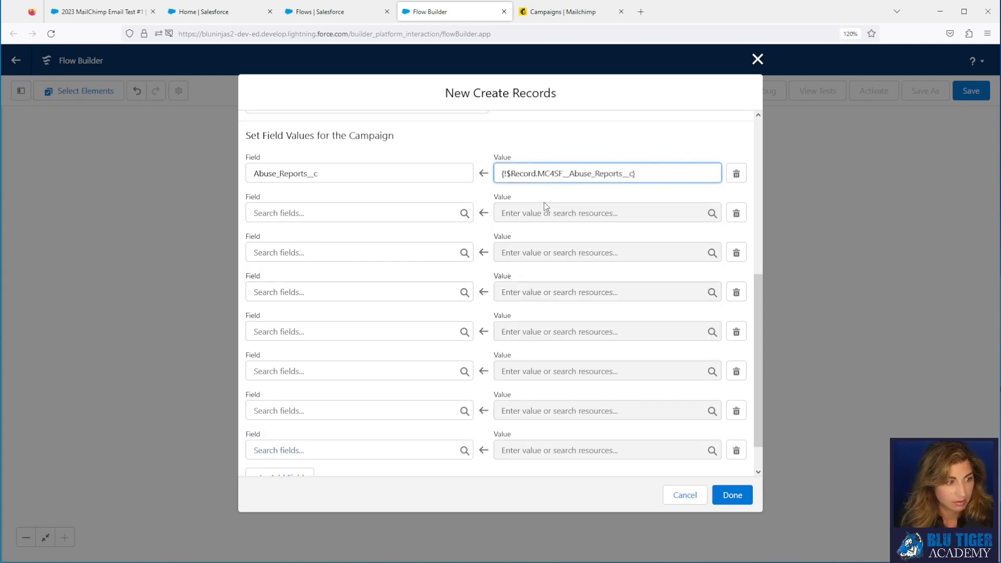
Step: Map Clicks__c to {!$Record} Clicks
left_click(403, 212)
type("cl")
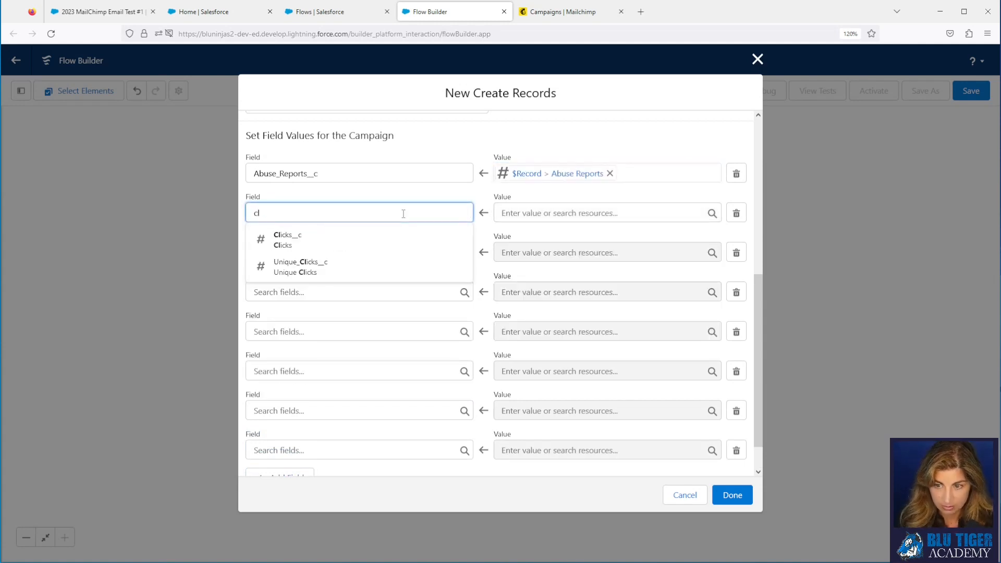
left_click(358, 241)
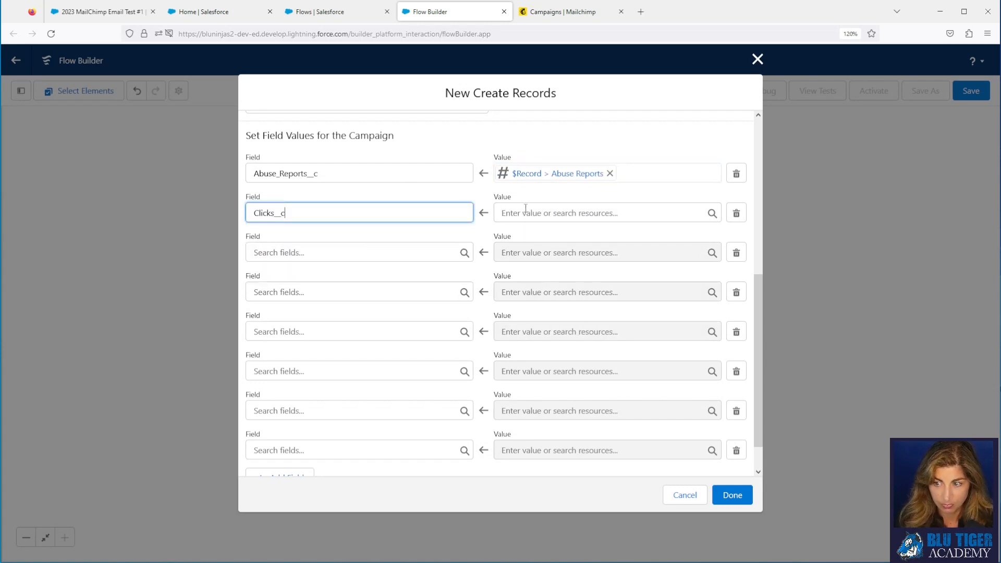
left_click(525, 216)
type("{!$Record.cli")
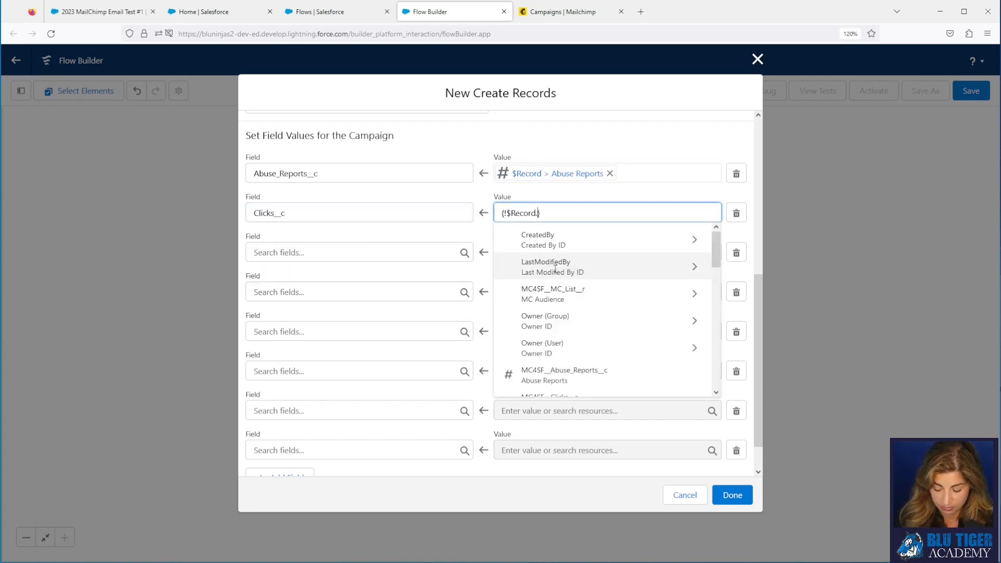
type("ck")
left_click(553, 240)
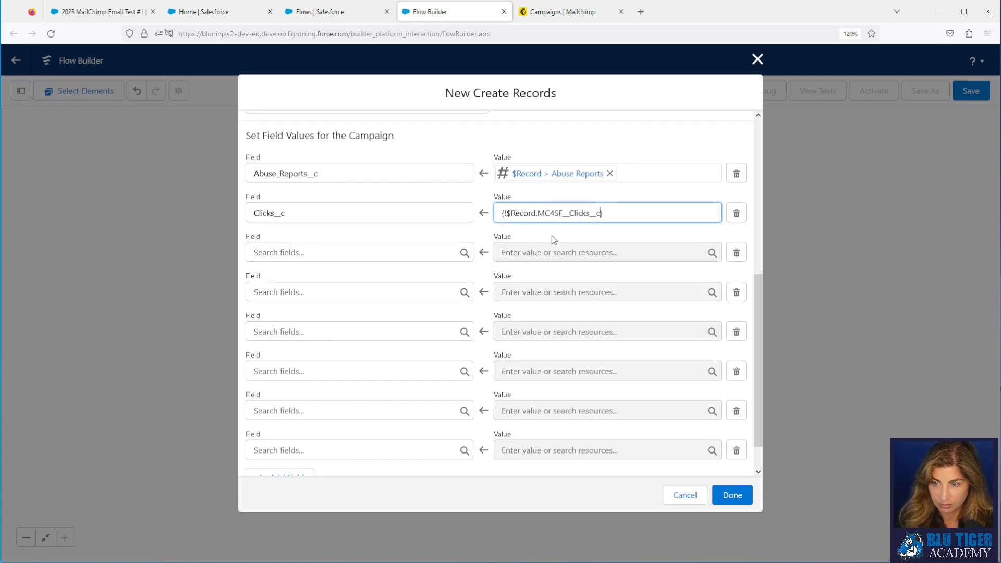
Step: Map Emails_Sent__c to the triggering record's Emails Sent
left_click(358, 252)
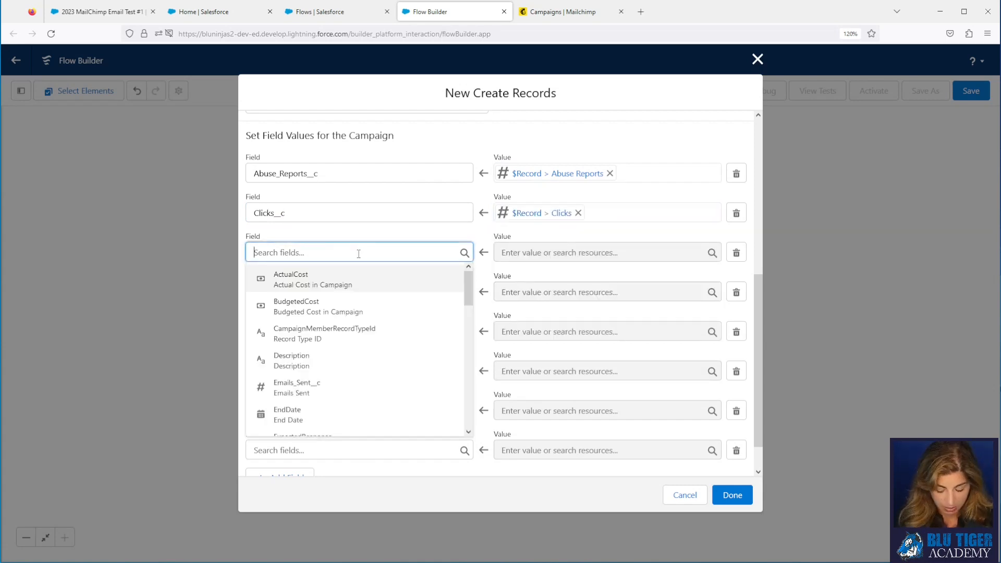
type("emails")
left_click(351, 280)
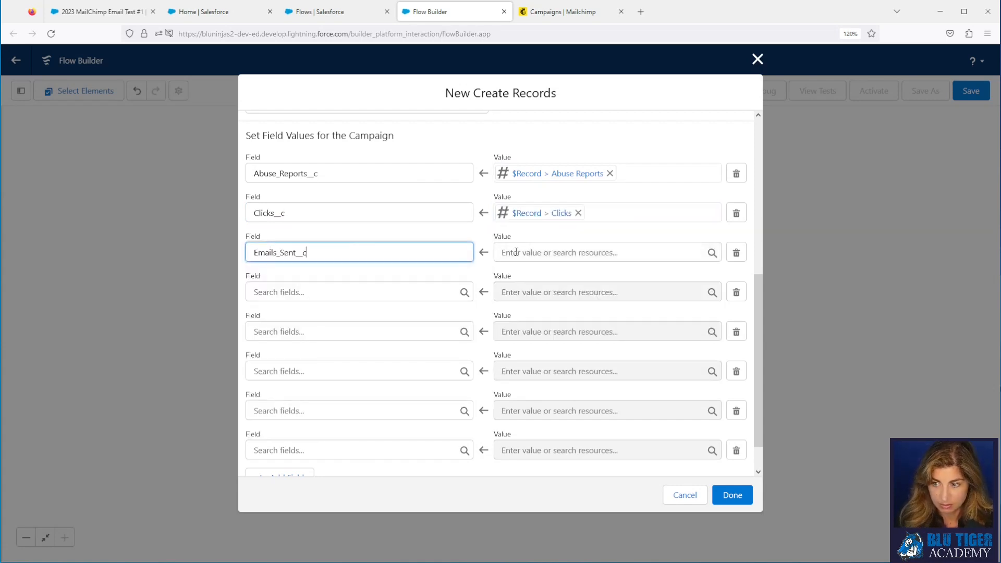
left_click(513, 253)
type("record")
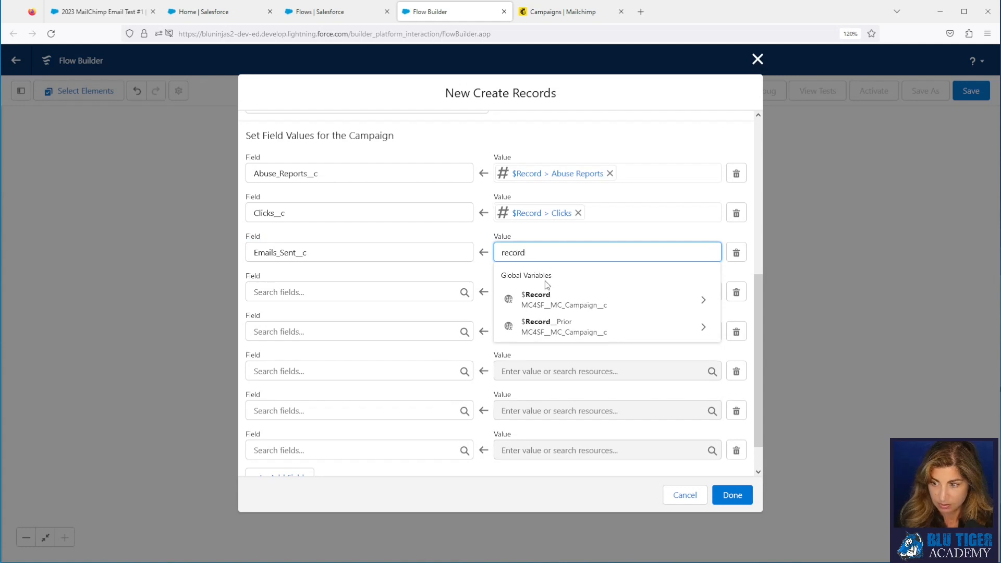
left_click(546, 294)
type("email")
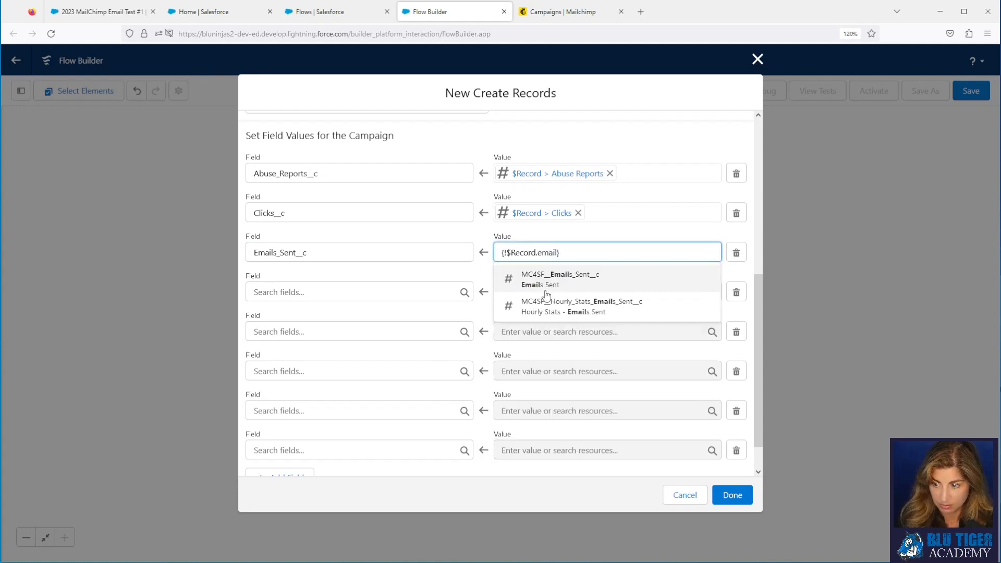
left_click(546, 288)
left_click(302, 294)
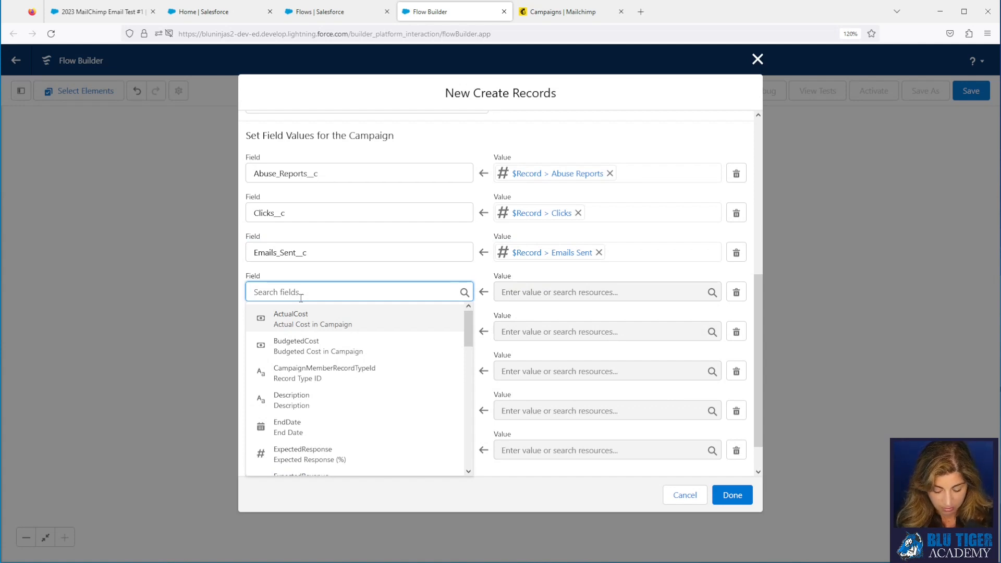
Step: Map EndDate to the triggering record's Send Time
type("end")
left_click(305, 314)
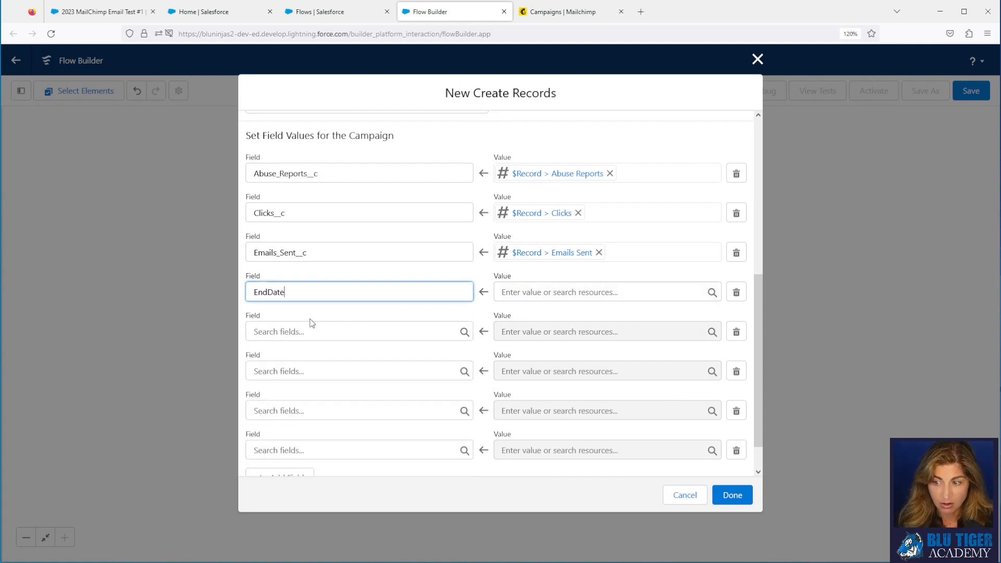
left_click(523, 290)
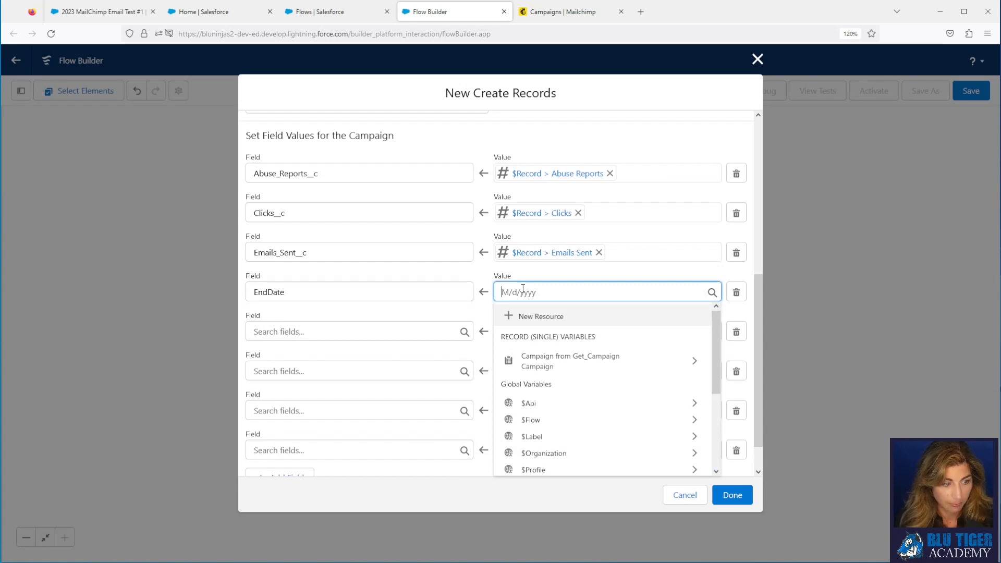
type("record")
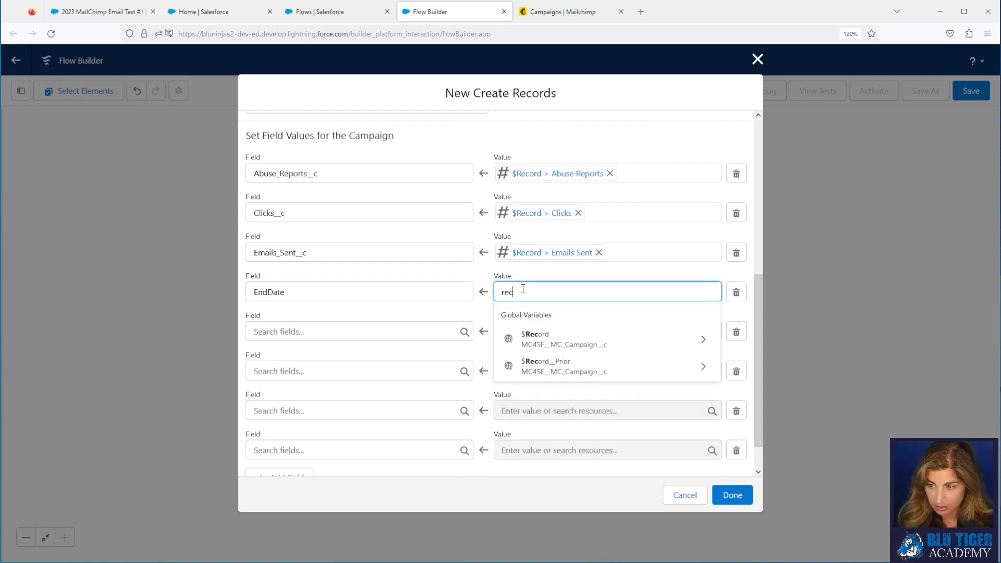
left_click(540, 339)
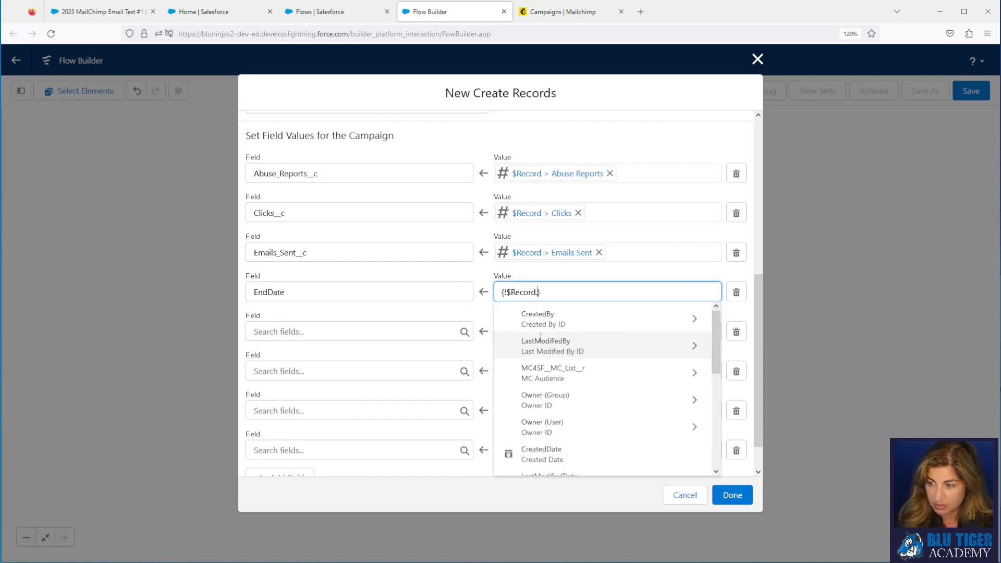
scroll(542, 365, "down", 3)
scroll(542, 371, "down", 2)
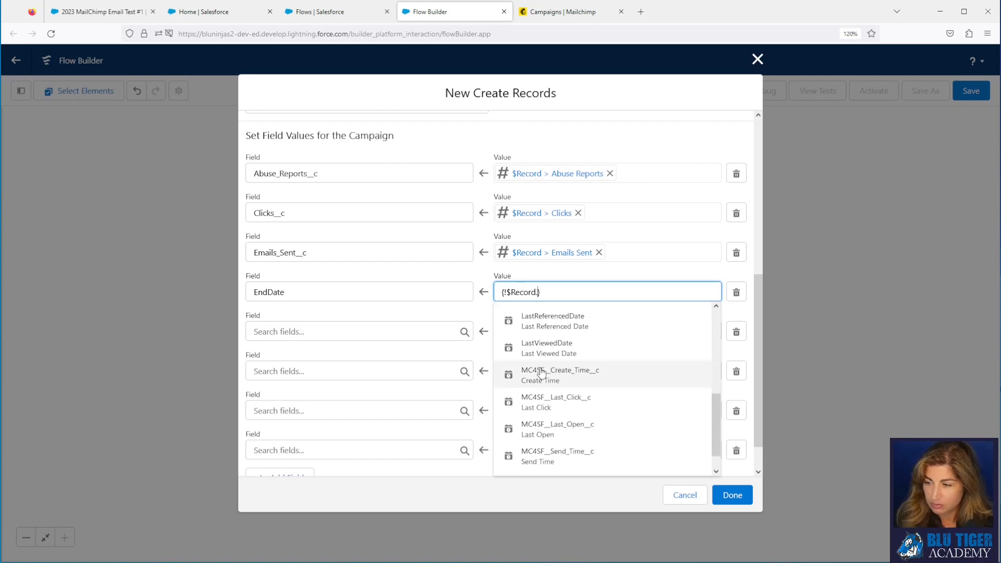
left_click(529, 456)
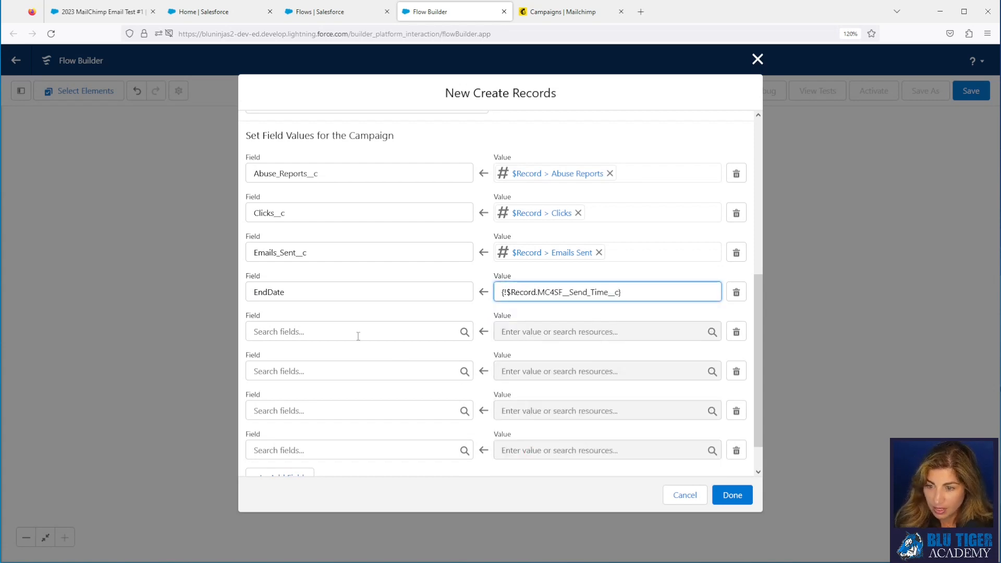
Step: Map Forwards__c to the record's Forwards value
left_click(305, 332)
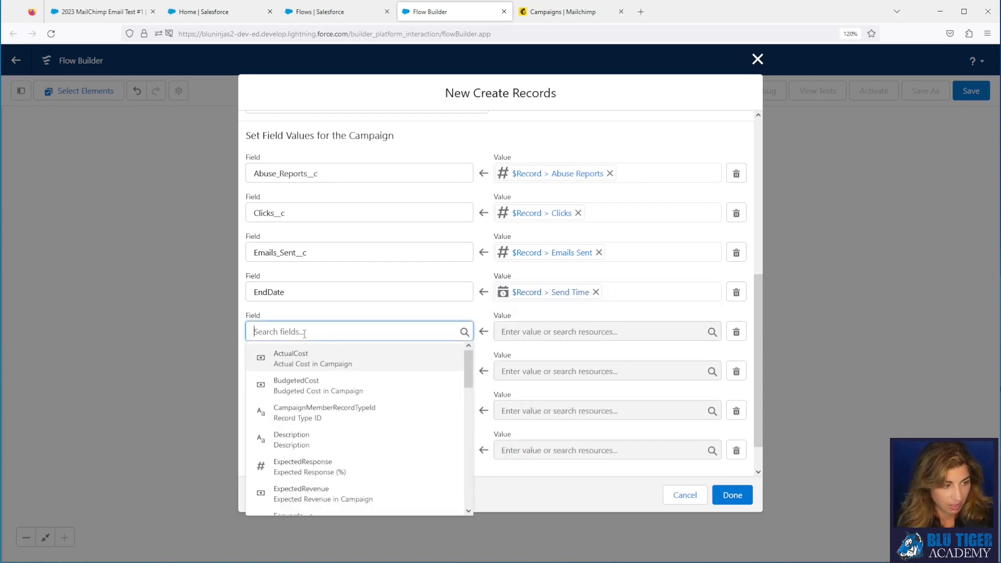
type("for")
left_click(302, 358)
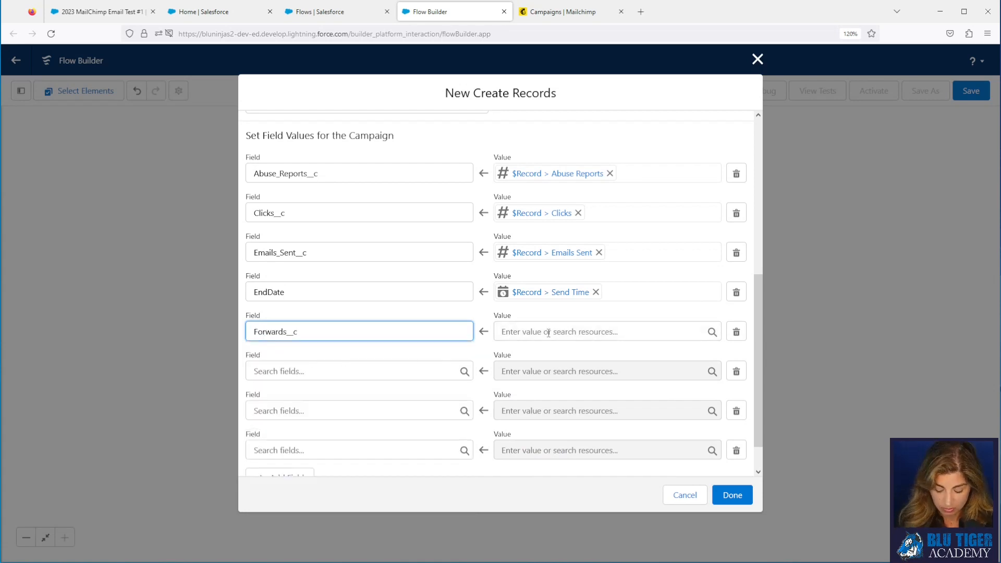
left_click(548, 333)
type("rec")
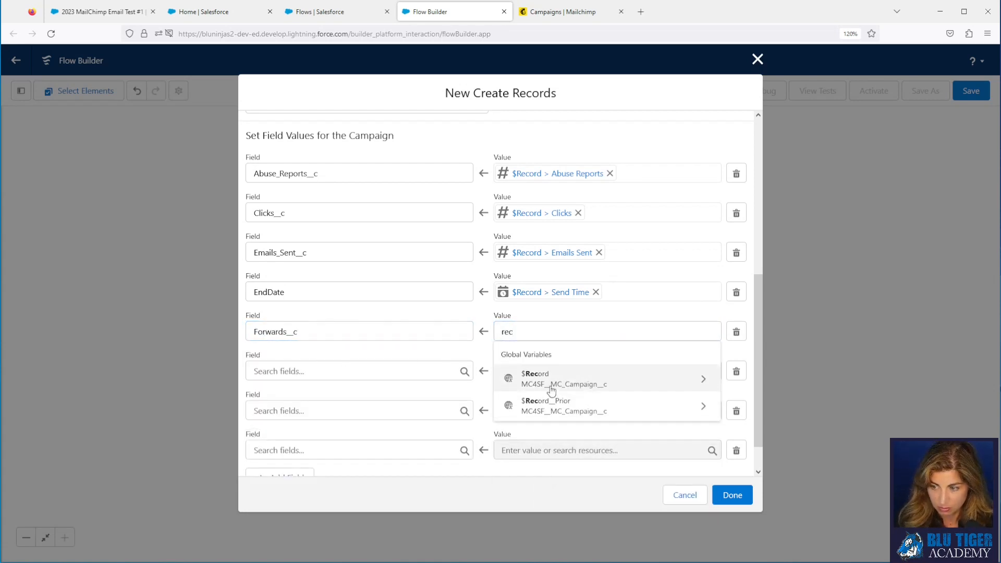
left_click(551, 385)
type("for")
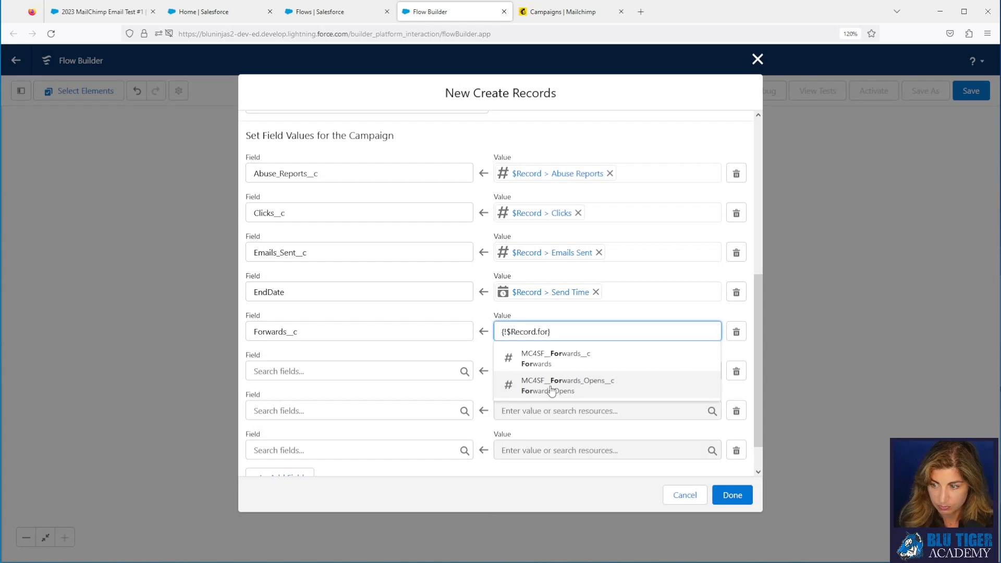
left_click(552, 359)
Step: Map Hard_Bounces__c to the record's Hard Bounces
left_click(253, 376)
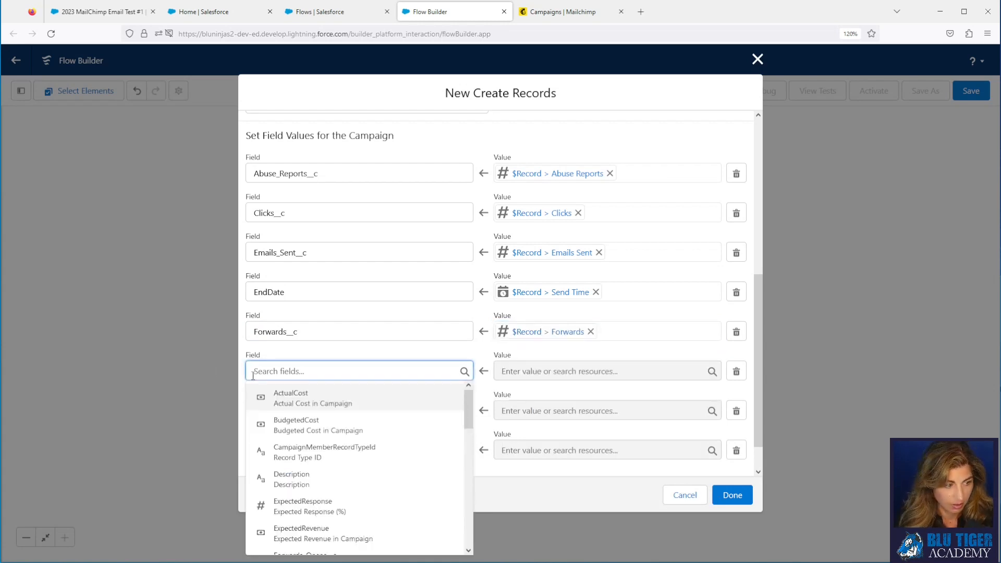
type("hard")
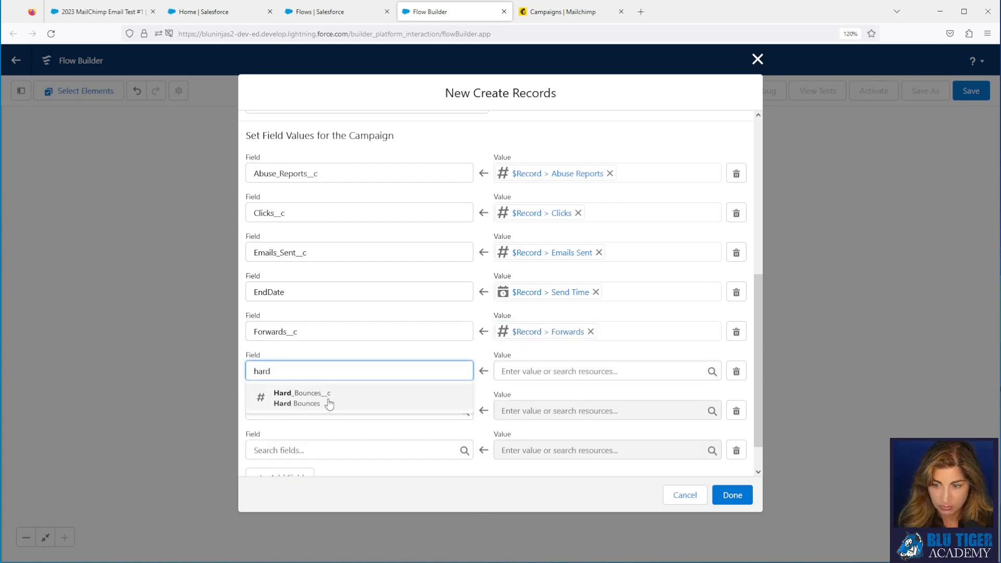
left_click(329, 402)
left_click(526, 368)
type("record")
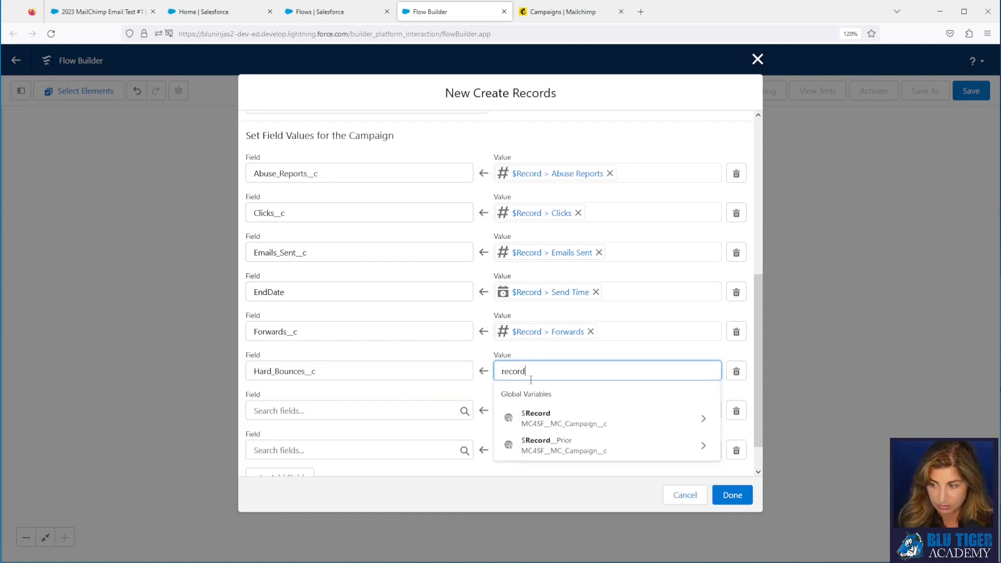
left_click(542, 417)
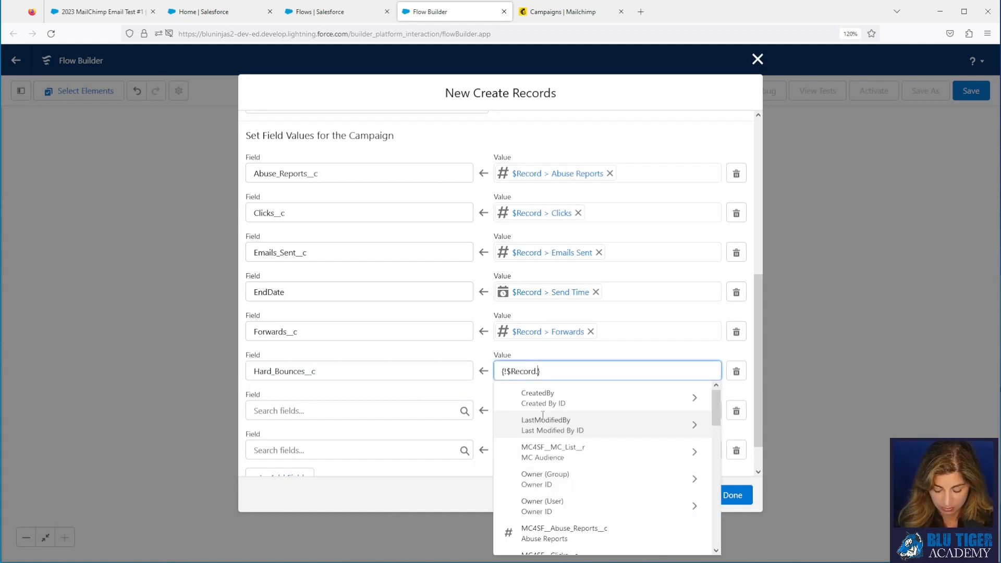
type("har")
left_click(542, 404)
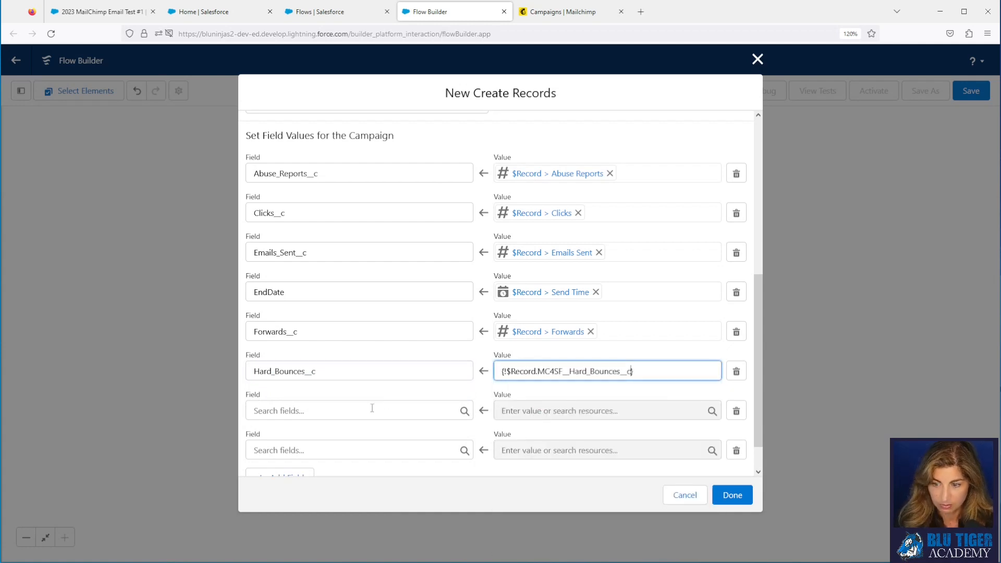
Step: Map Opens__c to the record's Opens
left_click(367, 412)
type("open")
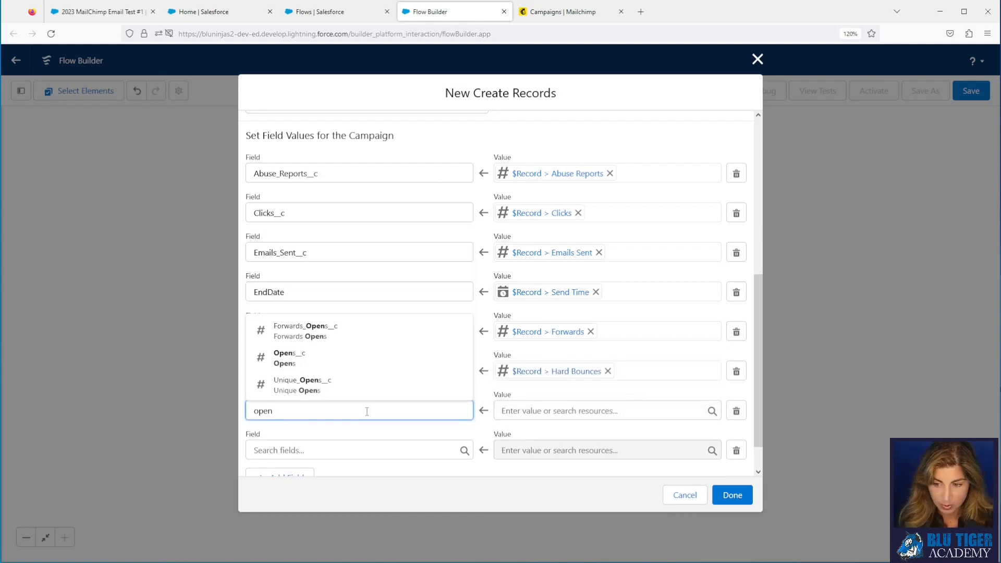
type("s")
left_click(340, 358)
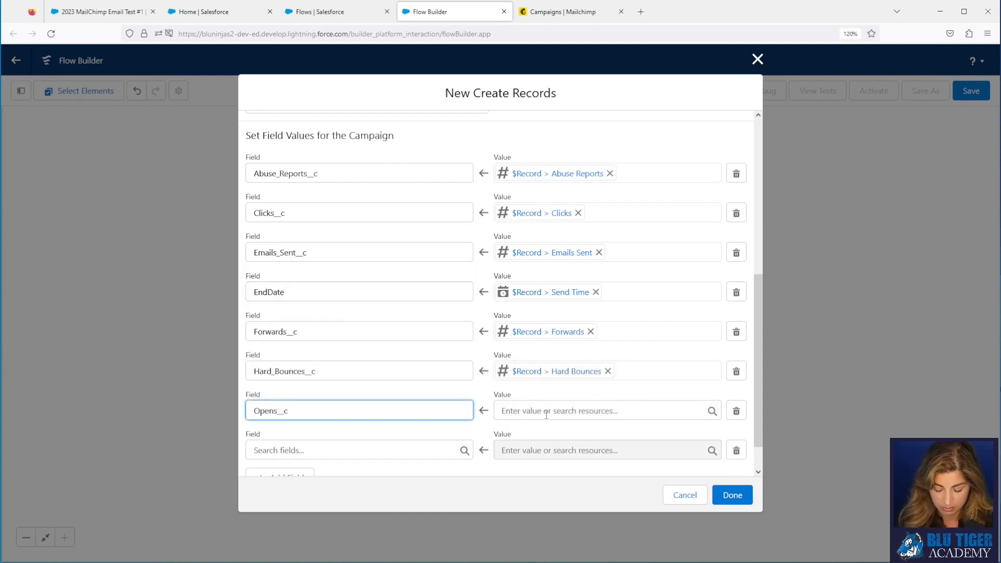
left_click(546, 412)
type("rec")
left_click(535, 359)
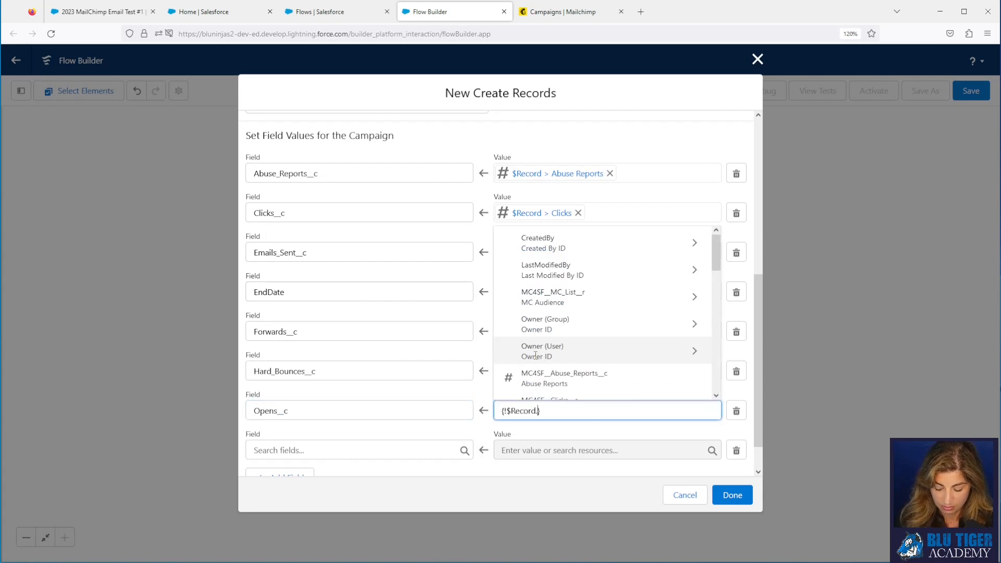
type("ope")
left_click(537, 359)
Step: Map Soft_Bounces__c to the record's Soft Bounces
scroll(327, 345, "down", 1)
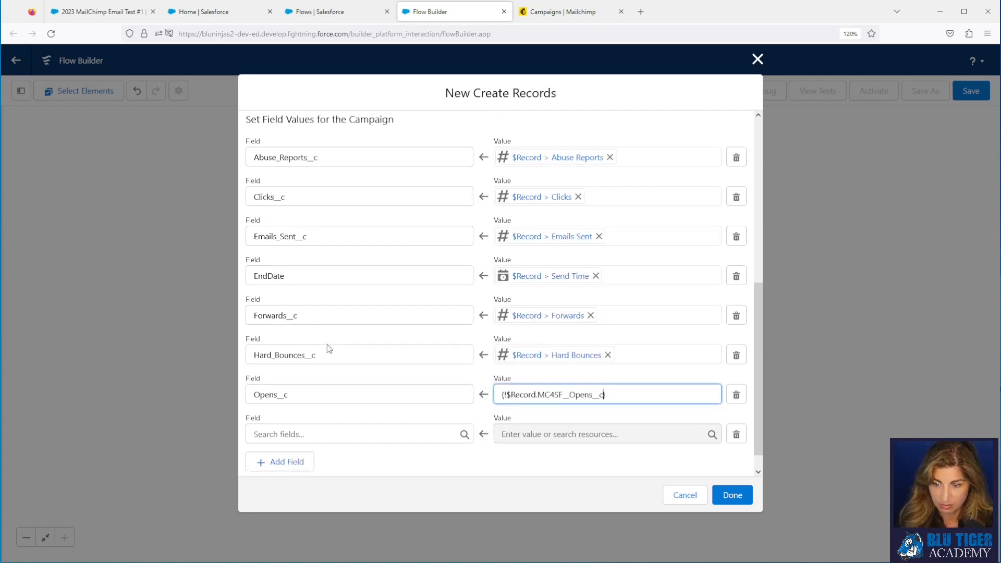
left_click(288, 412)
type("soft")
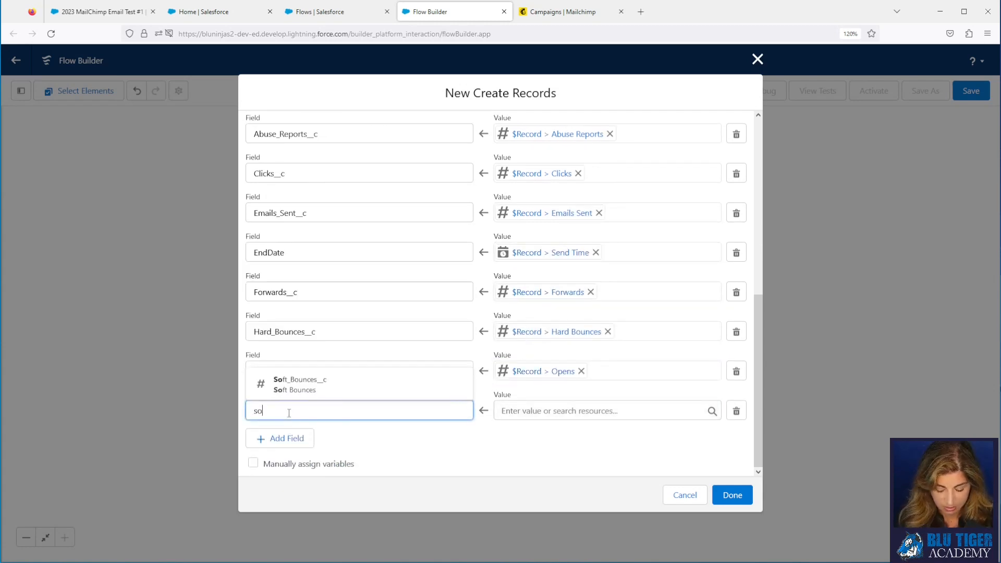
left_click(289, 396)
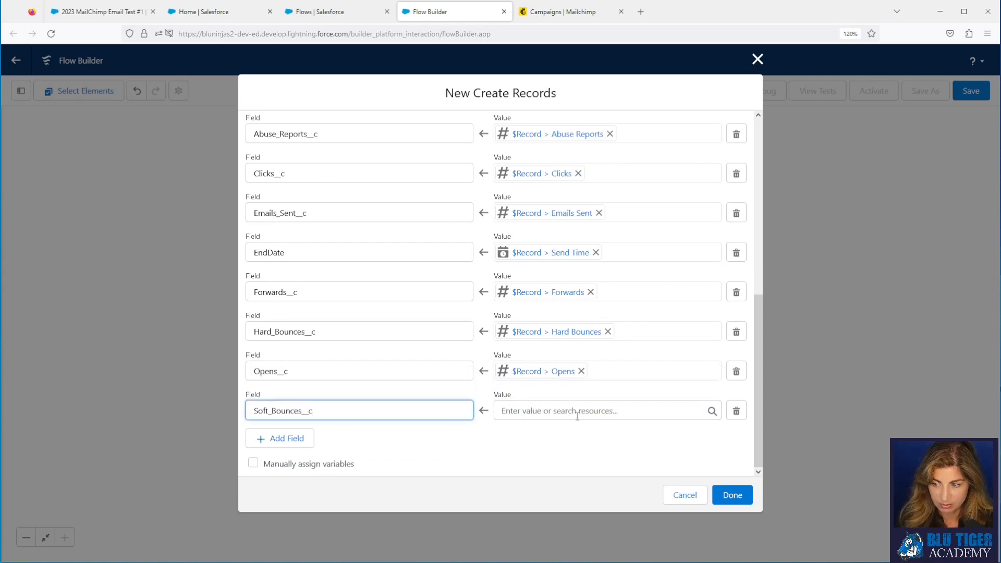
left_click(578, 416)
type("{!$")
left_click(569, 357)
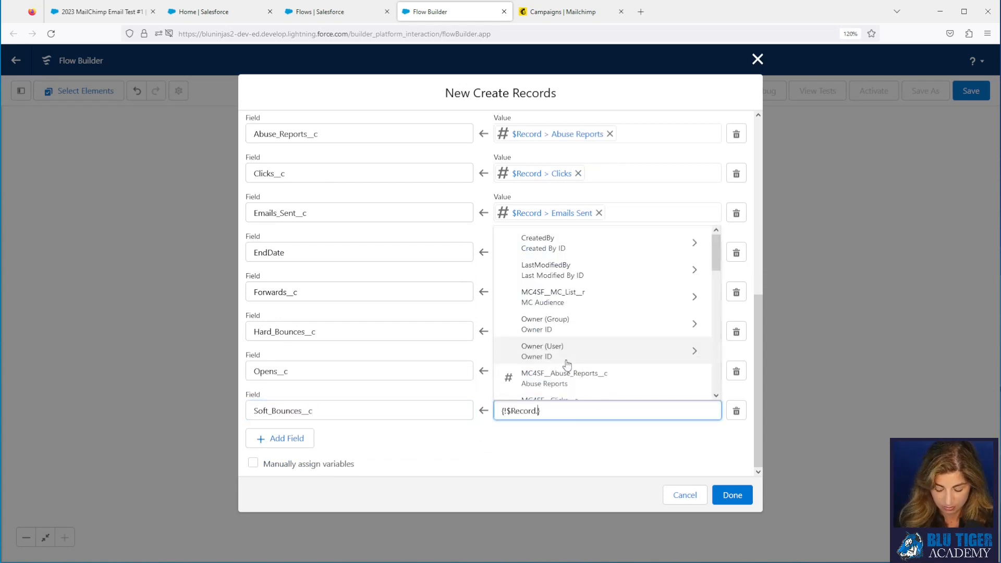
type("soft")
left_click(562, 384)
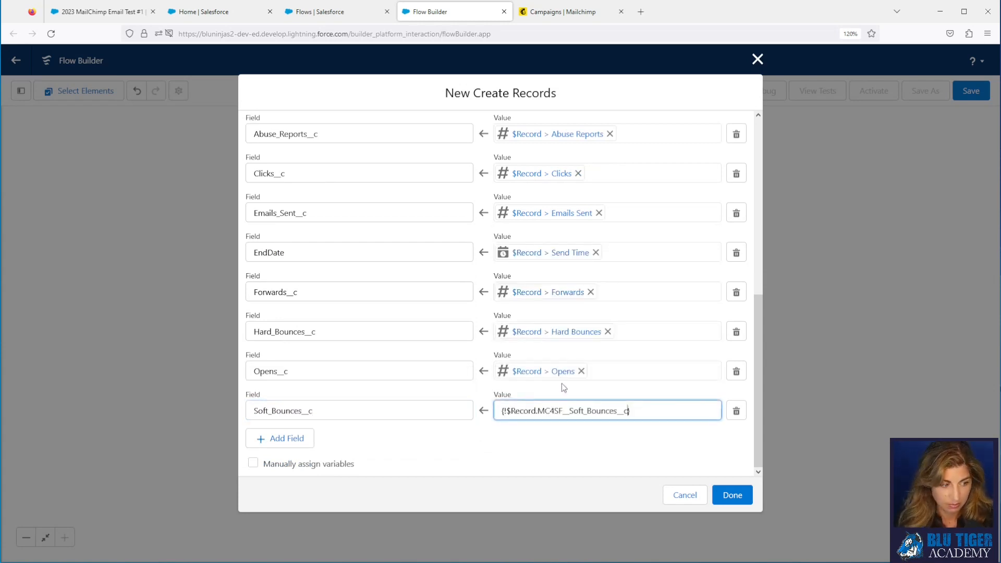
Step: Add a row mapping StartDate to the record's Send Time
left_click(281, 439)
left_click(288, 450)
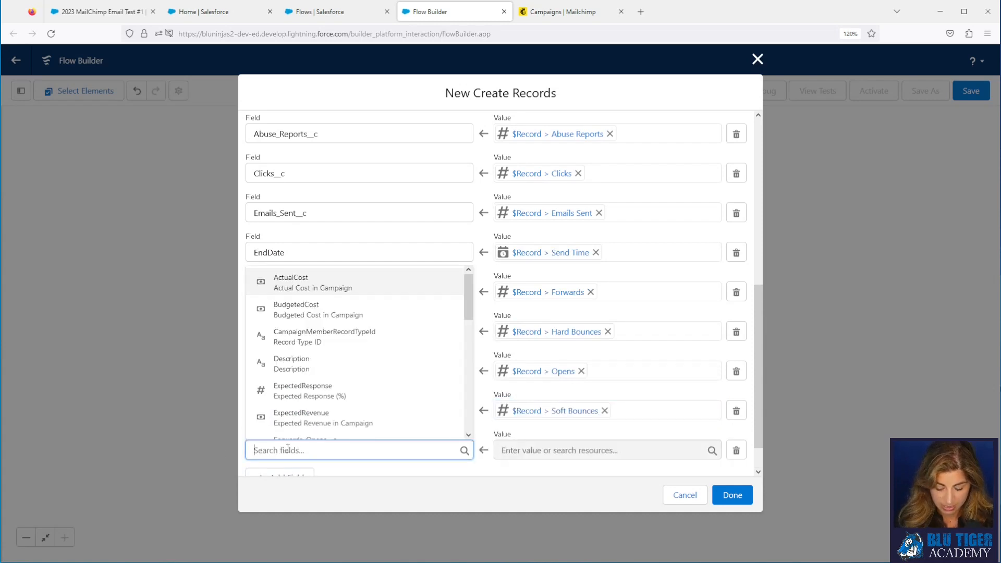
type("start")
left_click(311, 425)
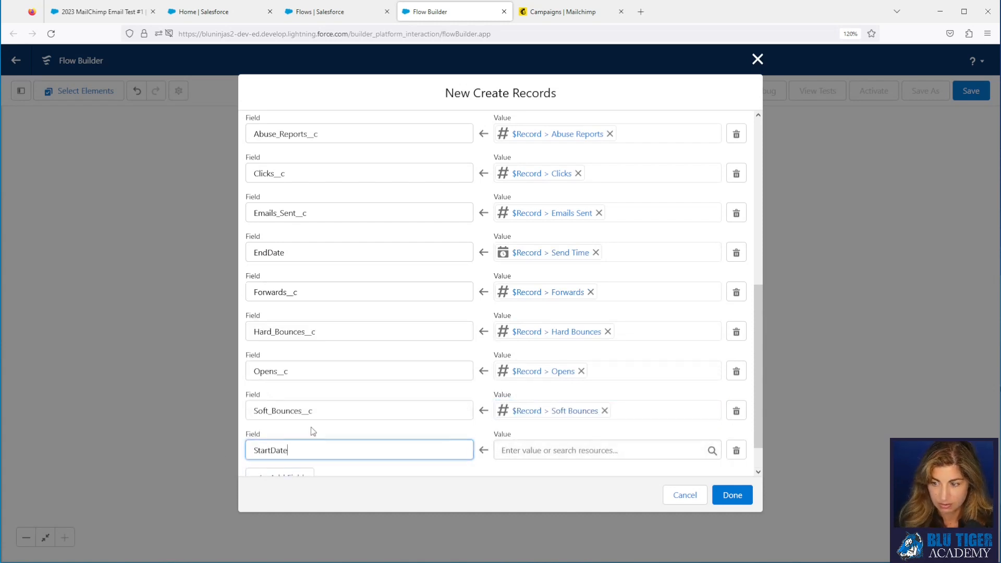
left_click(554, 451)
type("rec")
left_click(556, 401)
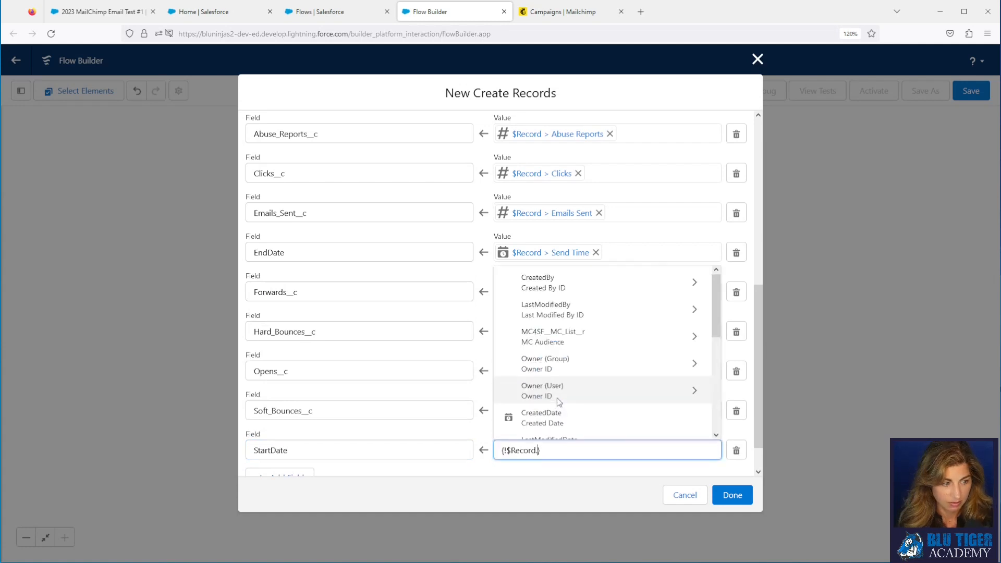
type("send")
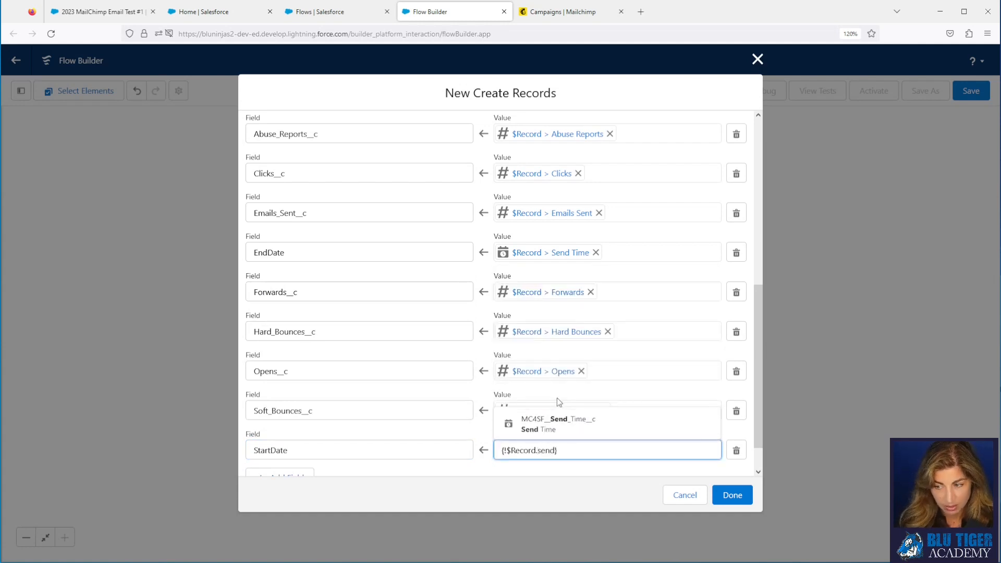
left_click(543, 431)
Step: Add three more field mapping rows
scroll(447, 363, "down", 1)
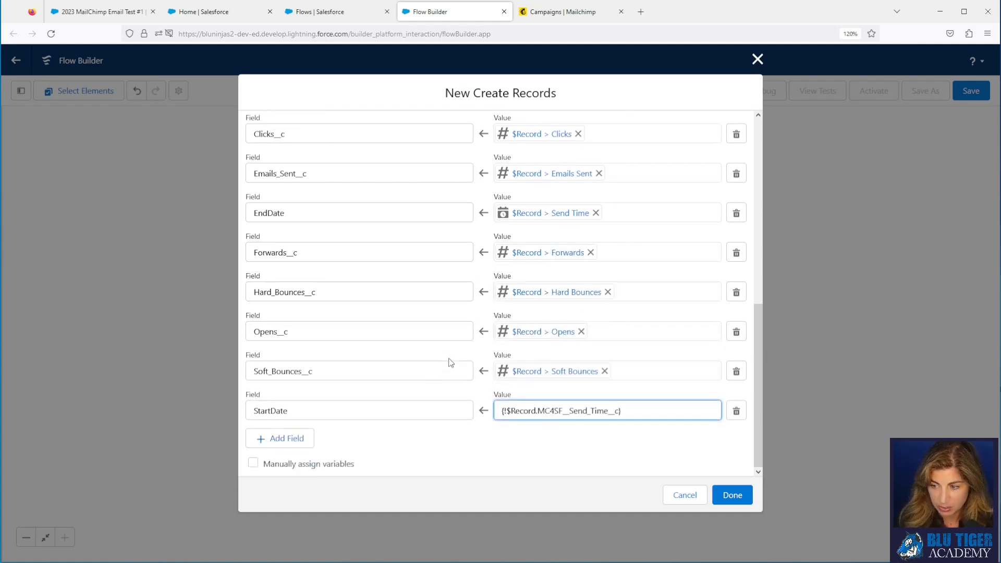
left_click(301, 443)
scroll(326, 442, "down", 1)
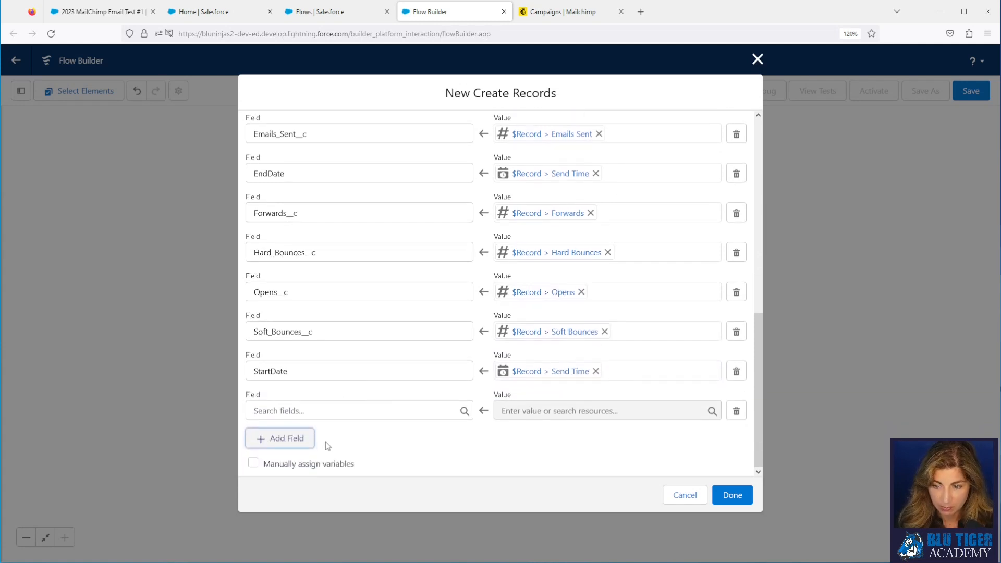
left_click(292, 439)
scroll(339, 429, "down", 1)
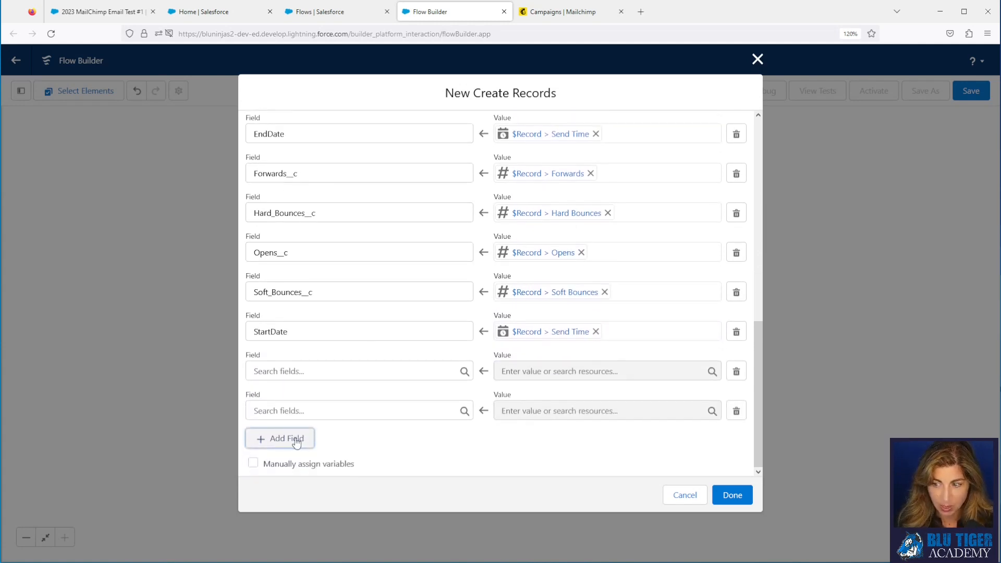
left_click(296, 441)
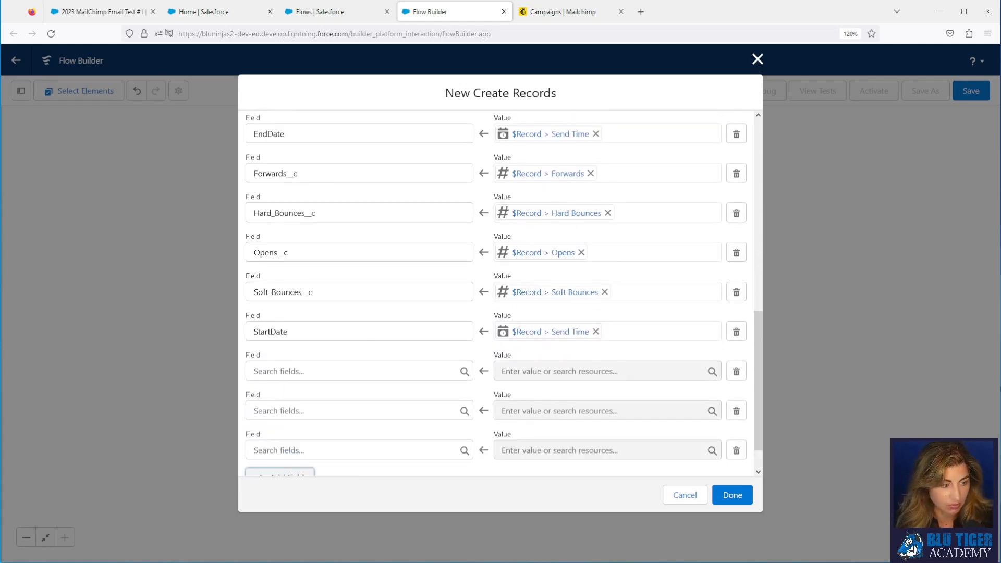
Step: Set the Campaign Type field to the Email picklist value
left_click(285, 373)
type("type")
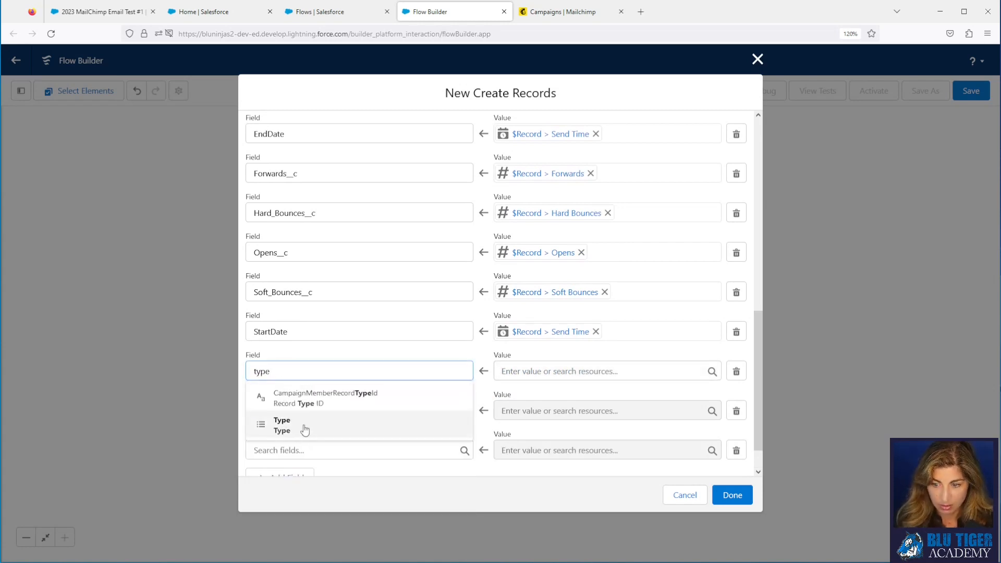
left_click(285, 425)
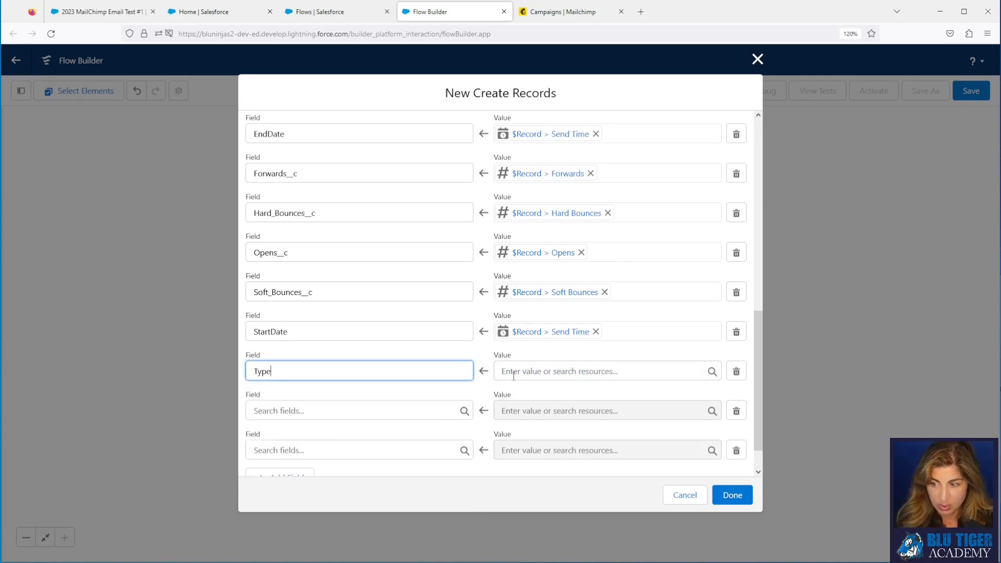
left_click(514, 372)
type("Email")
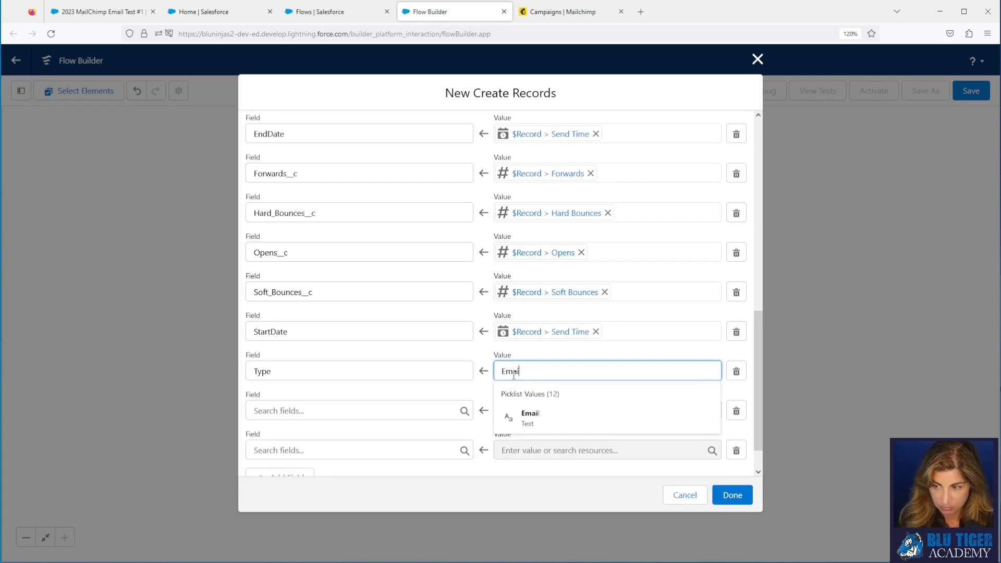
left_click(531, 418)
Step: Map Unique_Clicks__c to {!$Record} Unique Clicks
left_click(332, 411)
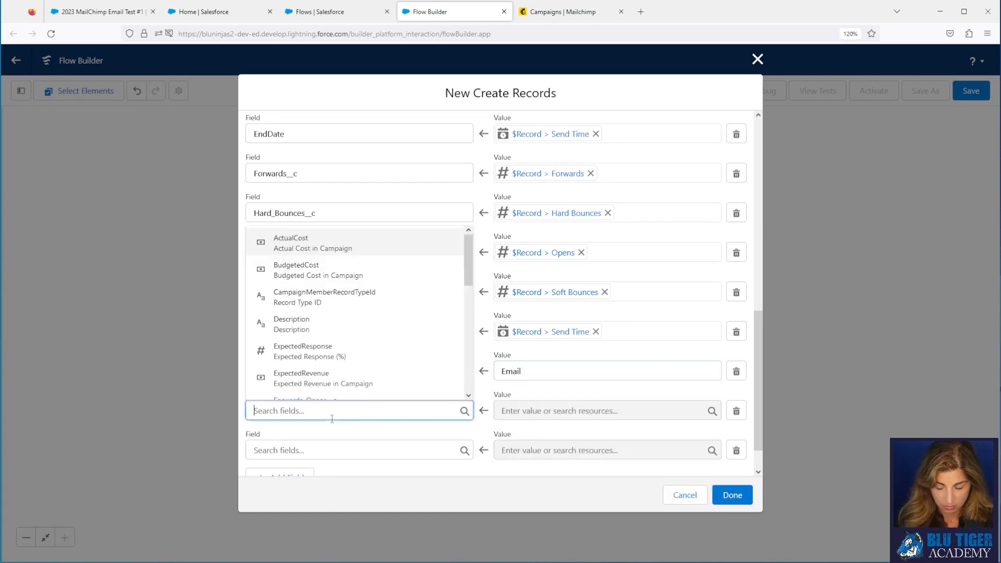
type("uniqu")
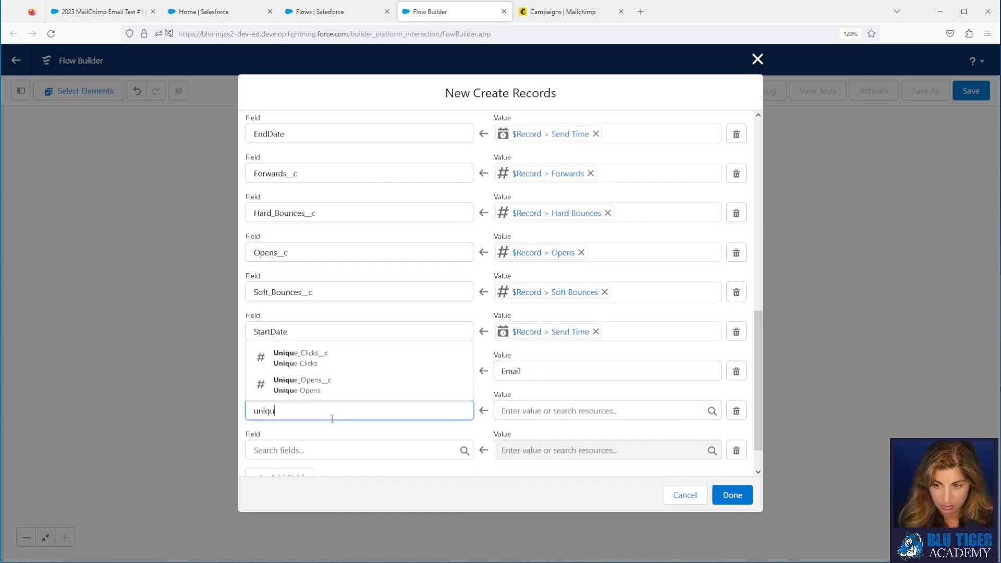
left_click(358, 365)
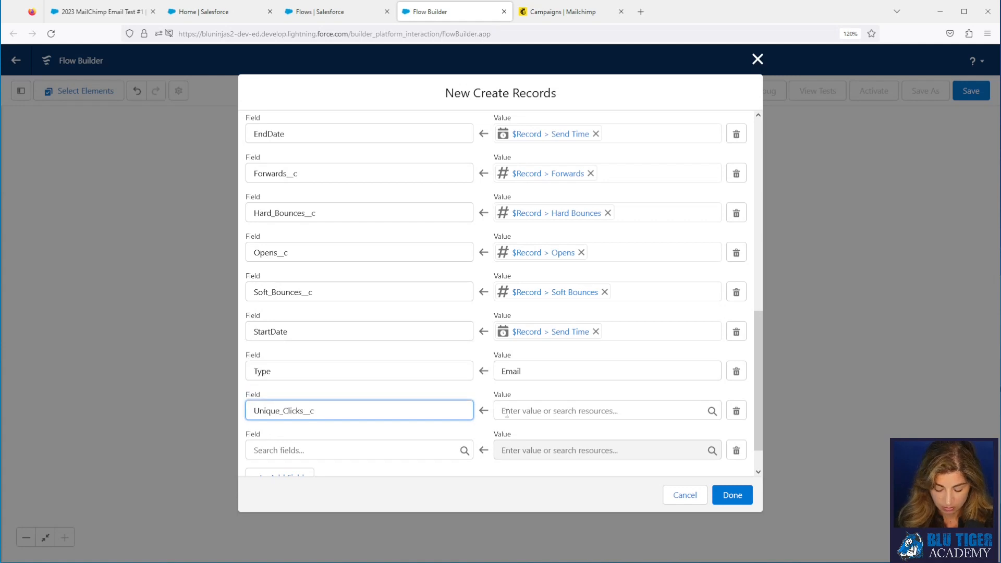
left_click(507, 412)
type("{!$Record.u")
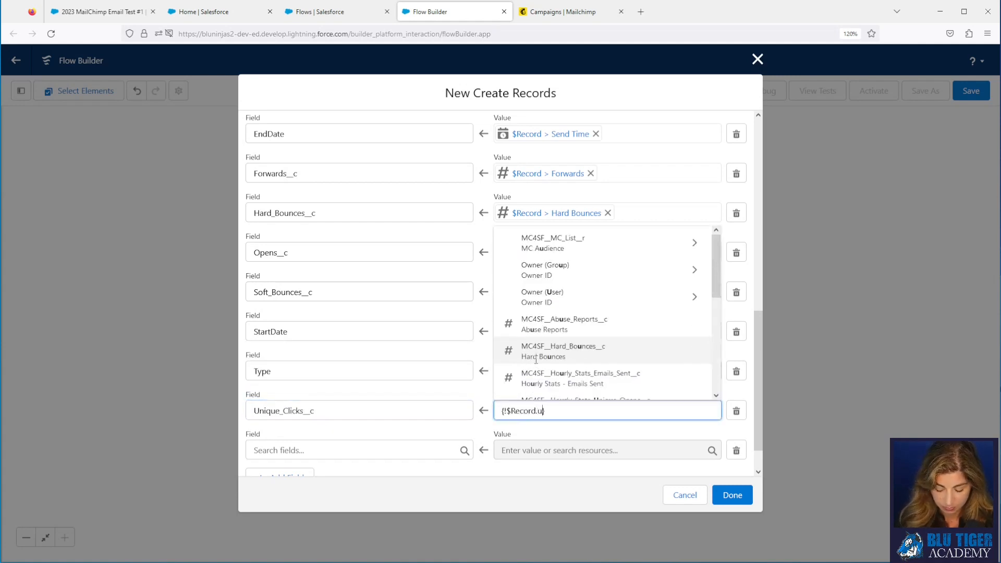
type("niqu")
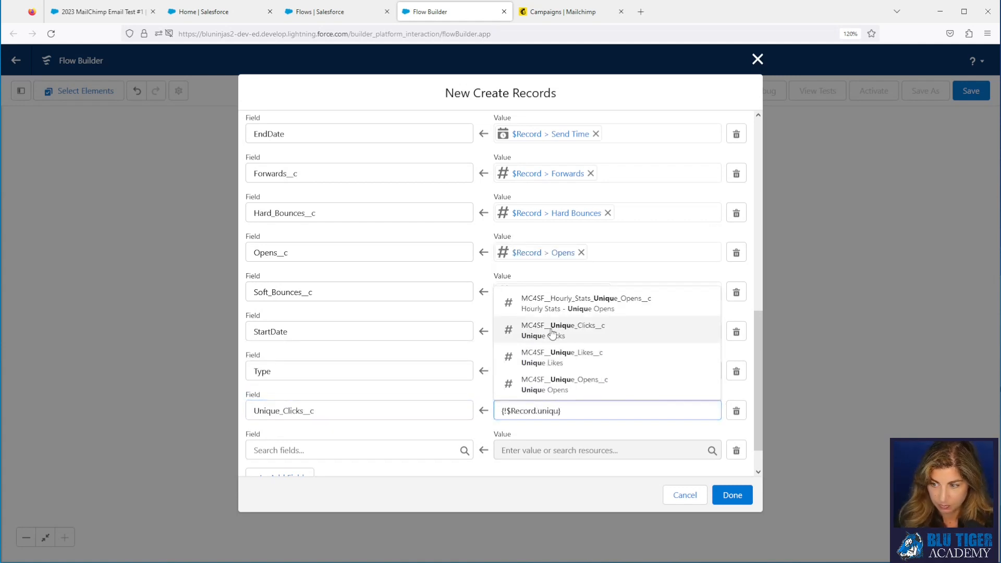
left_click(552, 331)
Step: Map Unique_Opens__c to the record's Unique Opens
left_click(348, 447)
type("uniq")
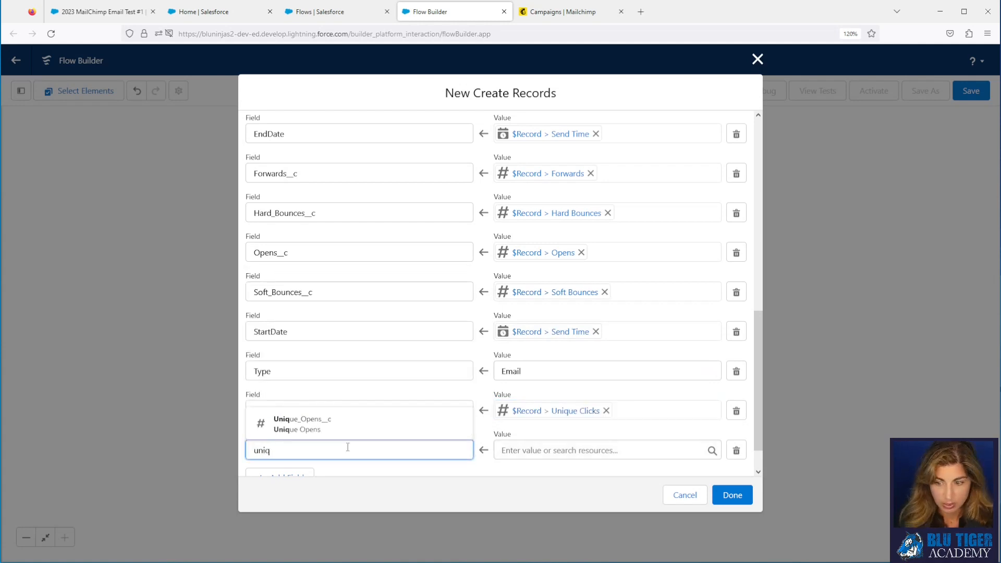
left_click(331, 426)
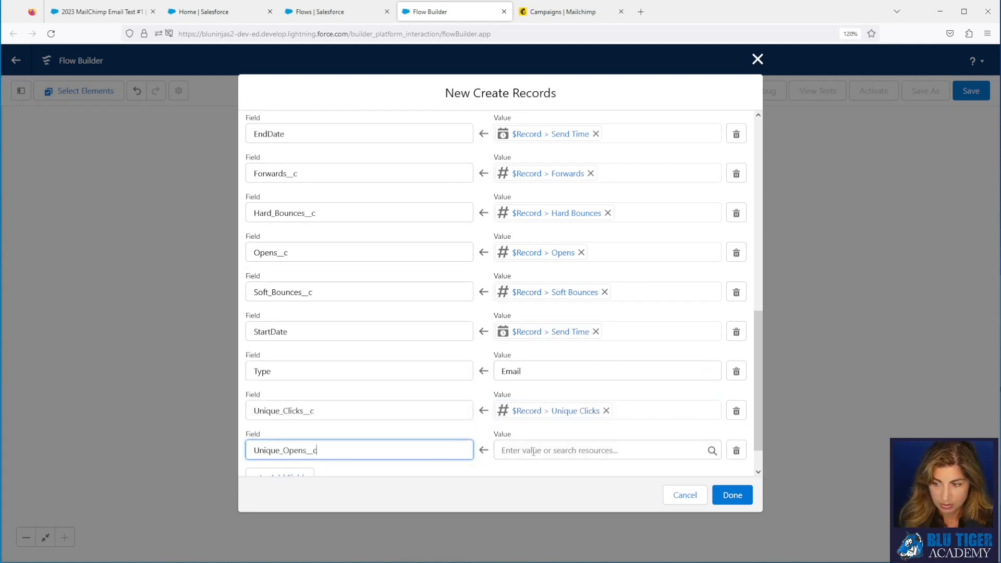
left_click(535, 450)
type("rec")
left_click(542, 392)
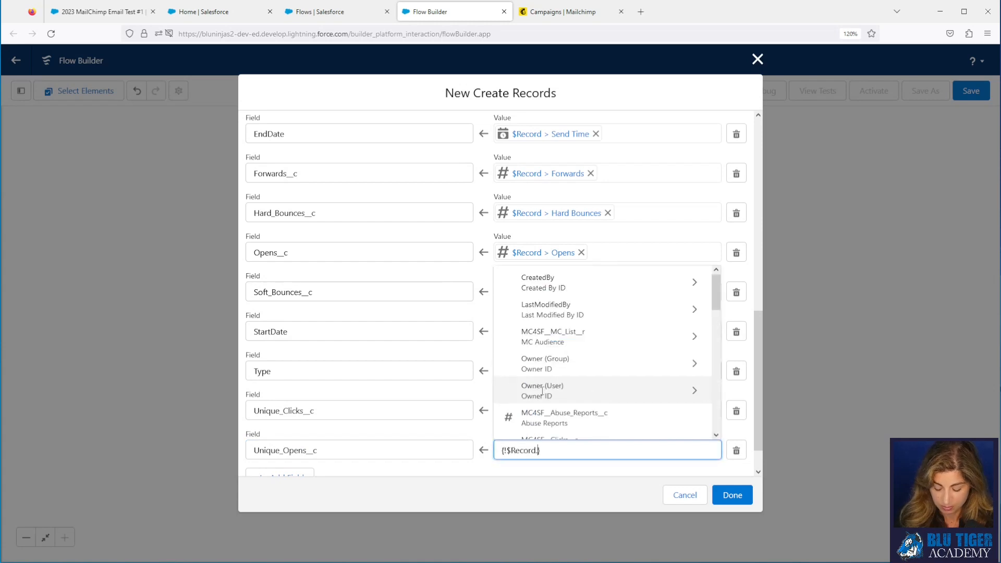
type("uniq")
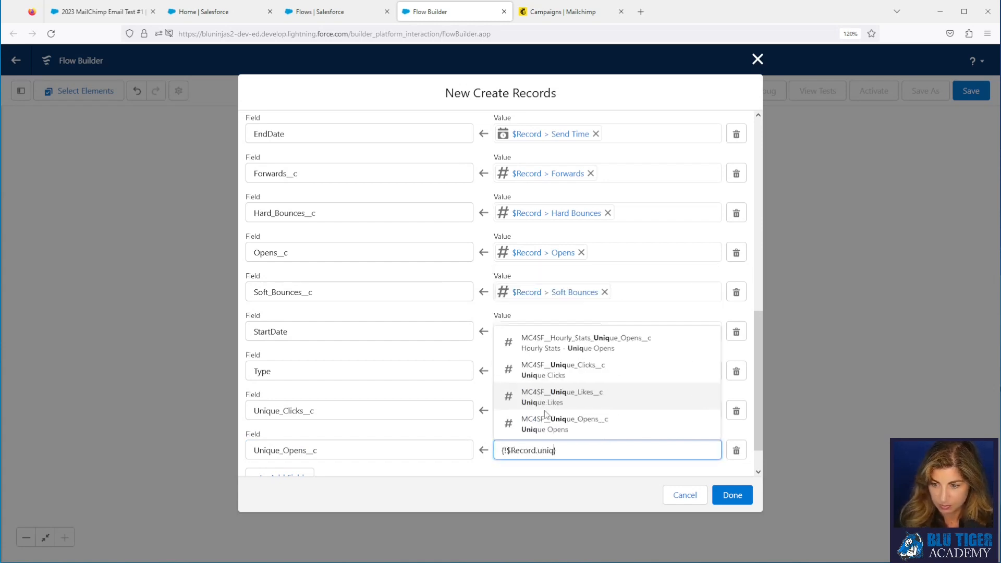
left_click(551, 419)
Step: Add two empty field assignment rows
scroll(397, 381, "down", 1)
left_click(271, 438)
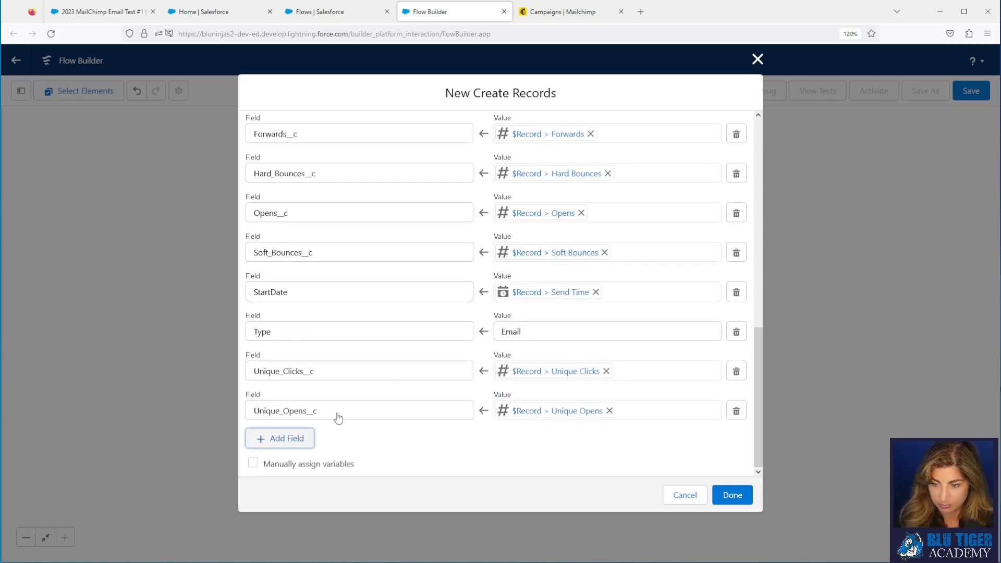
left_click(284, 439)
scroll(371, 399, "down", 1)
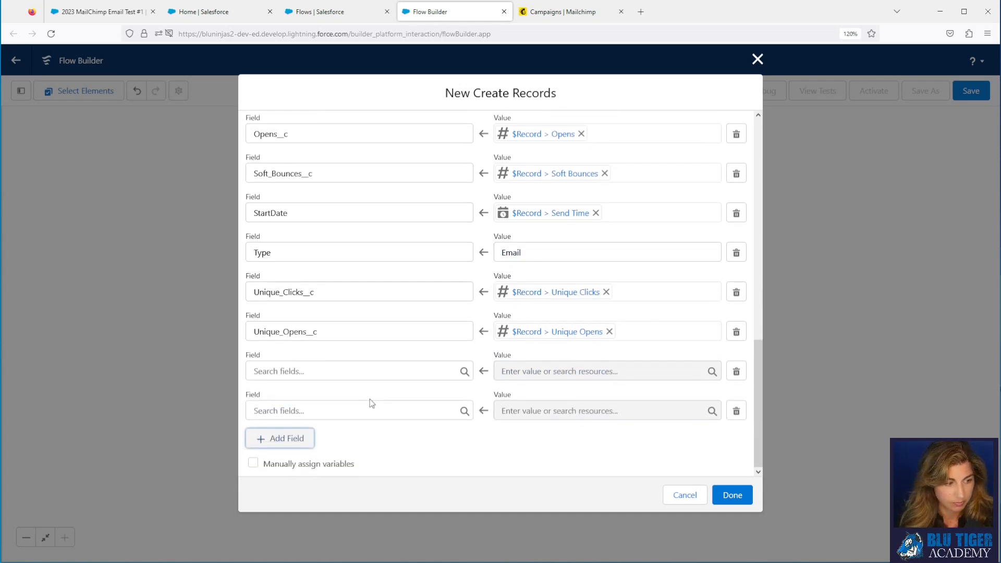
Step: Map the campaign's Unsubscribes__c field to $Record's Unsubscribes value
left_click(322, 369)
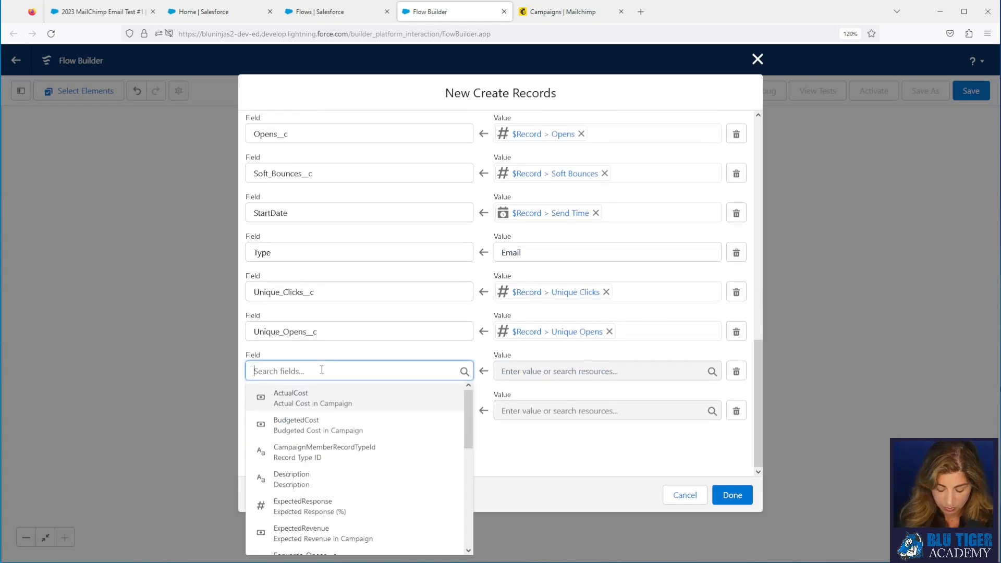
type("unsub")
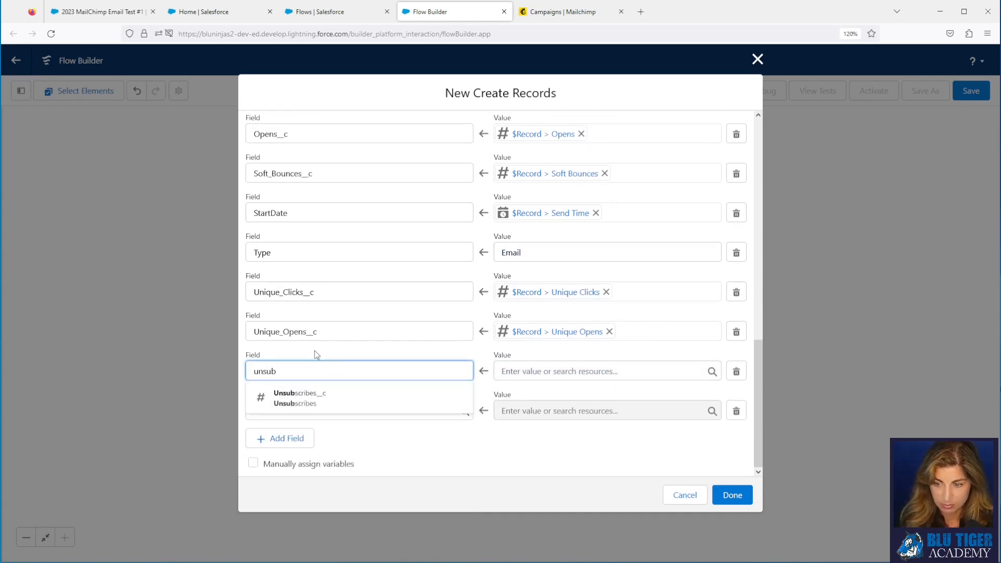
left_click(312, 398)
left_click(541, 370)
type("rec")
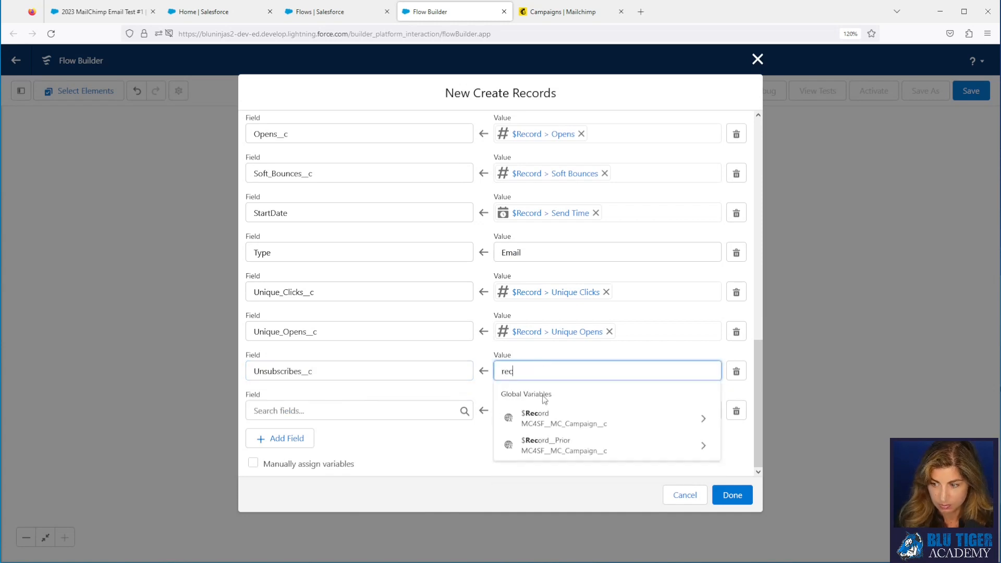
left_click(547, 424)
type("unsub")
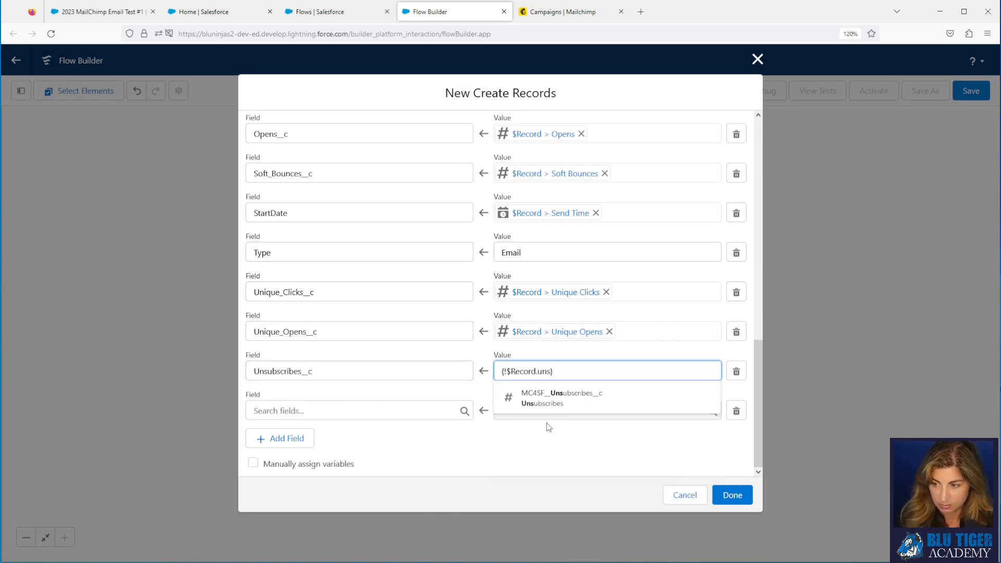
left_click(542, 401)
Step: Map Forwards_Opens__c to $Record's Forwards Opens value
left_click(411, 410)
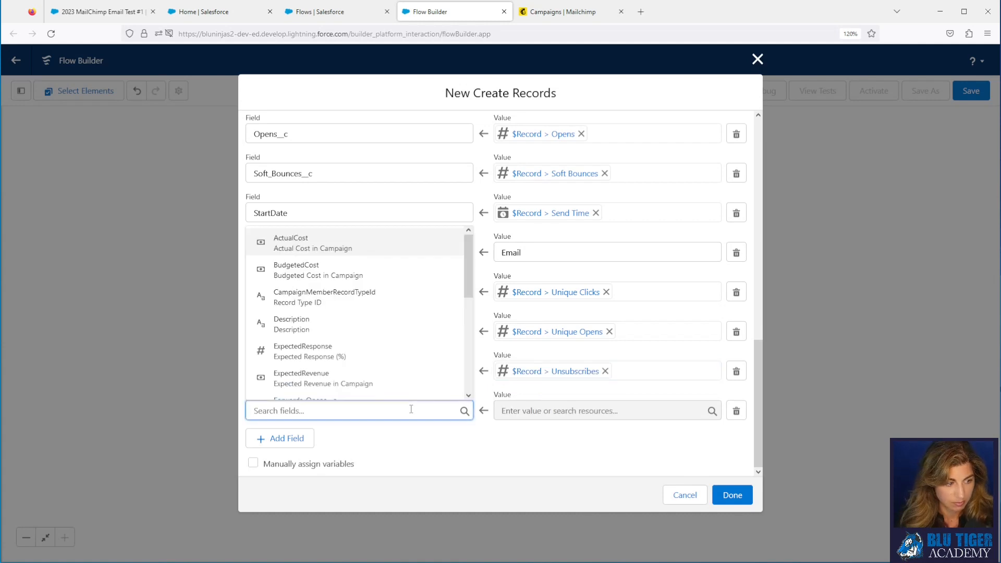
type("for")
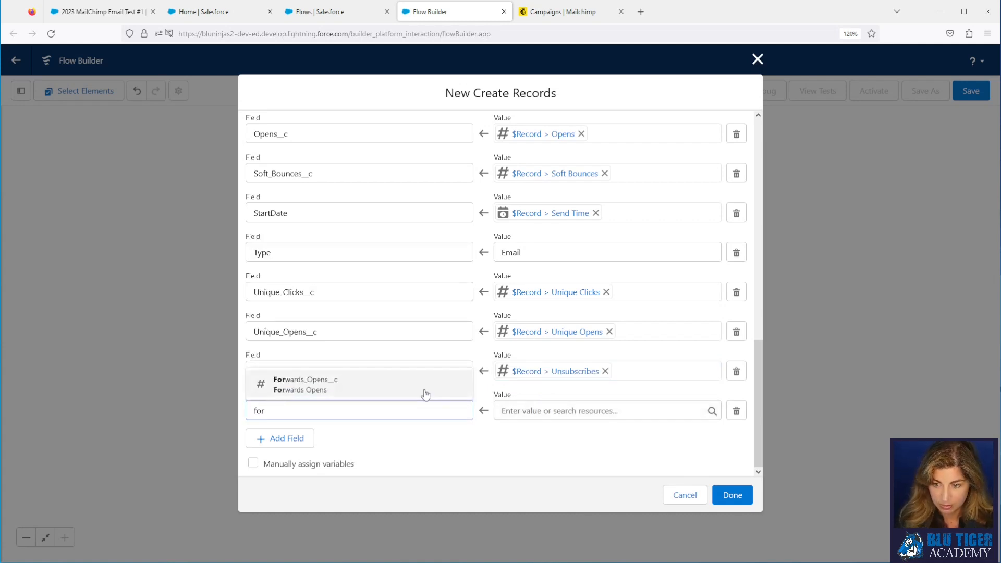
left_click(422, 391)
left_click(568, 412)
type("re")
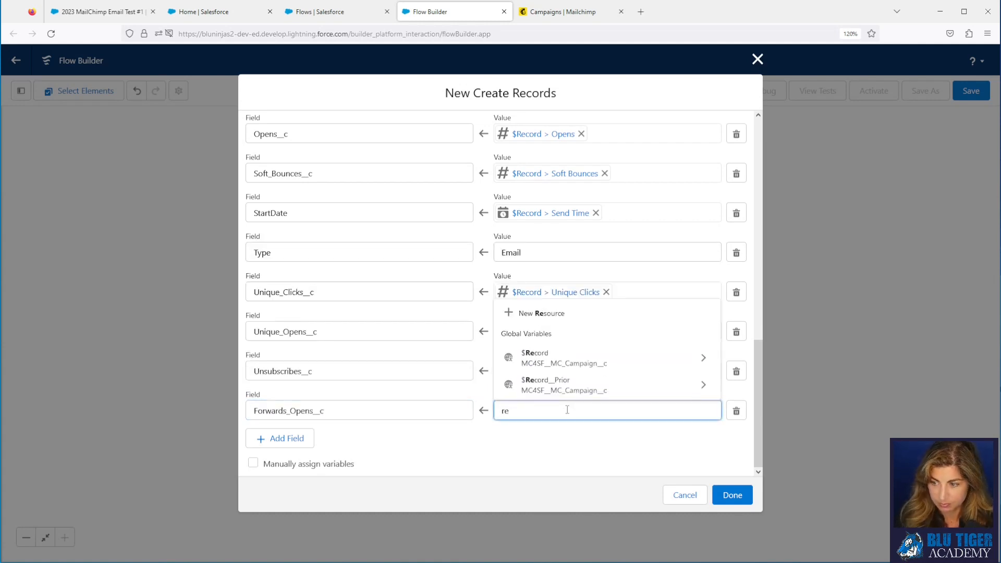
left_click(561, 363)
type("forwa}")
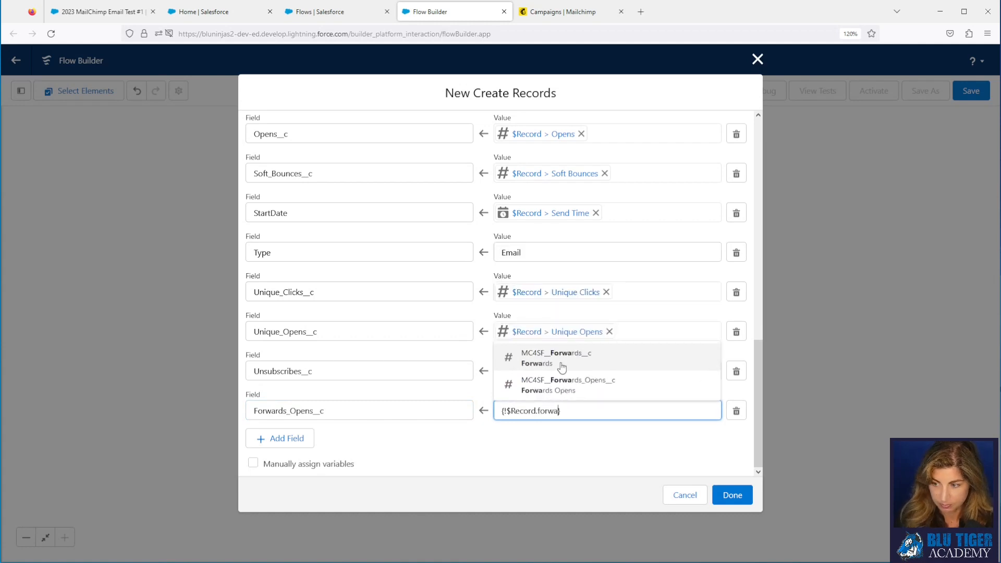
left_click(558, 382)
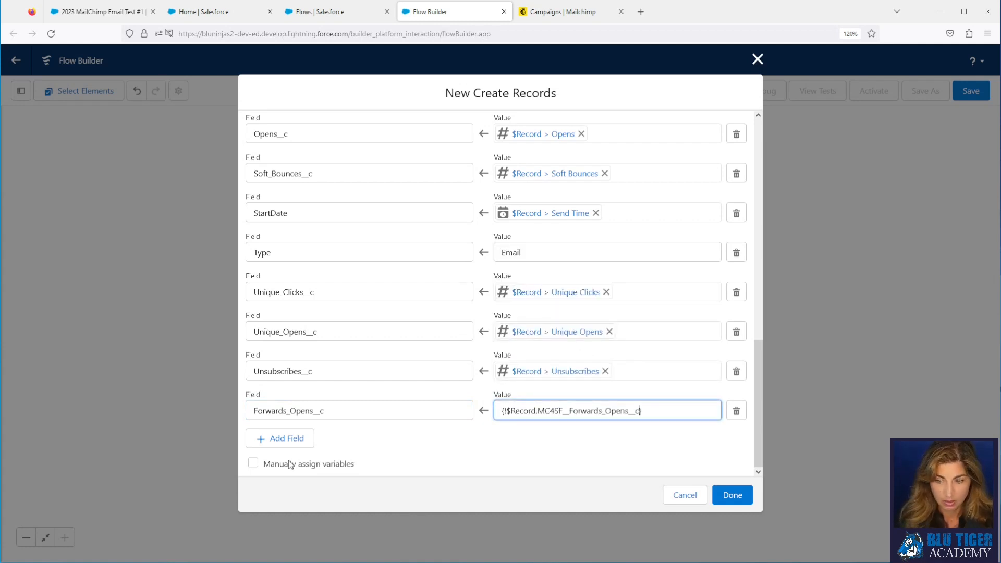
Step: Add a Name row set to {!$Record.Name}, the MC campaign title
left_click(286, 440)
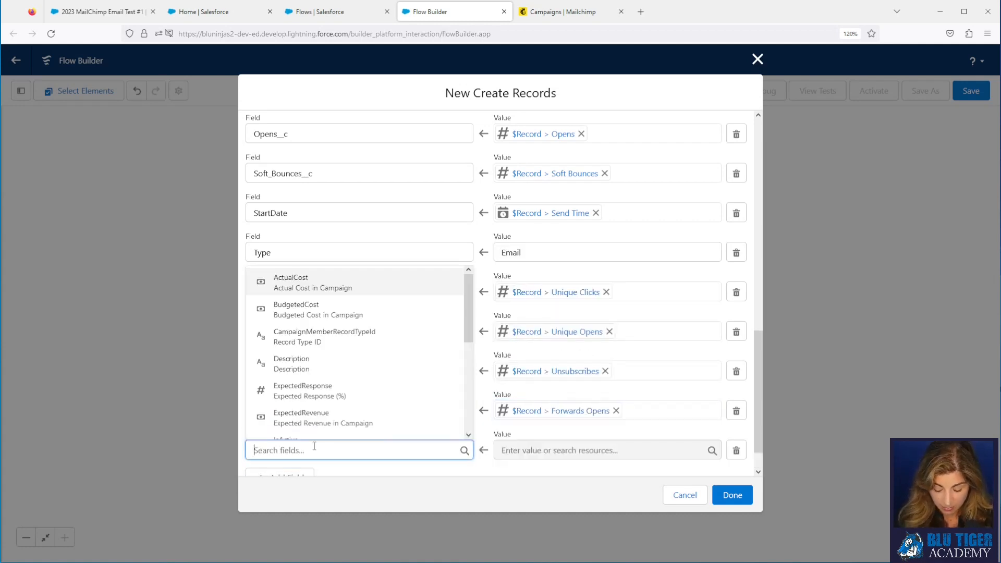
type("Name")
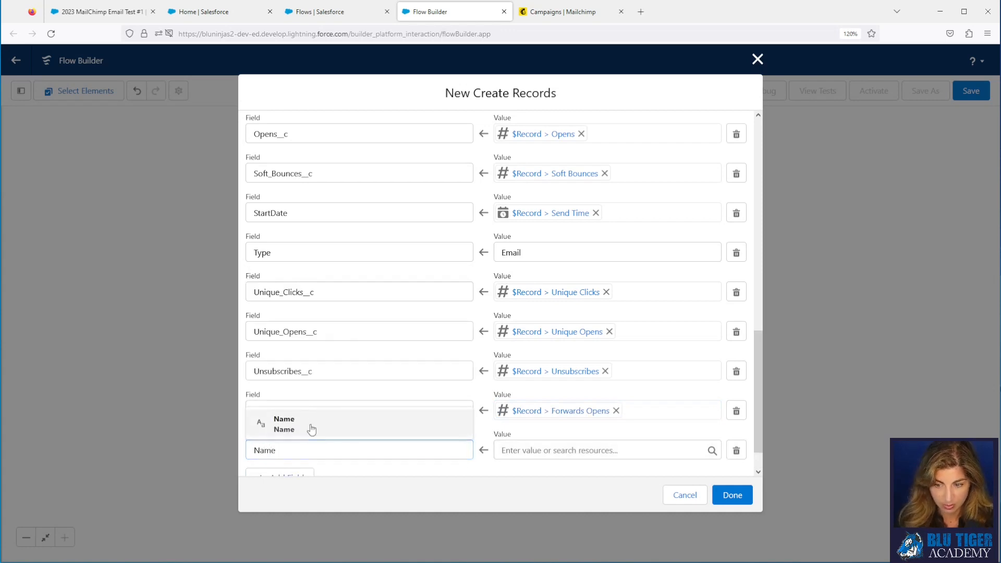
left_click(311, 425)
left_click(518, 444)
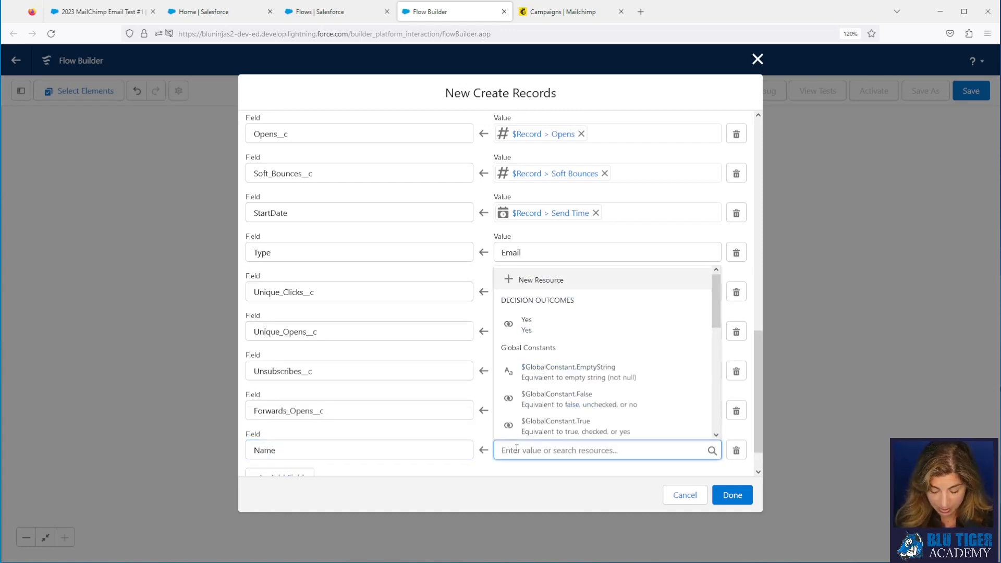
type("{!$Record.")
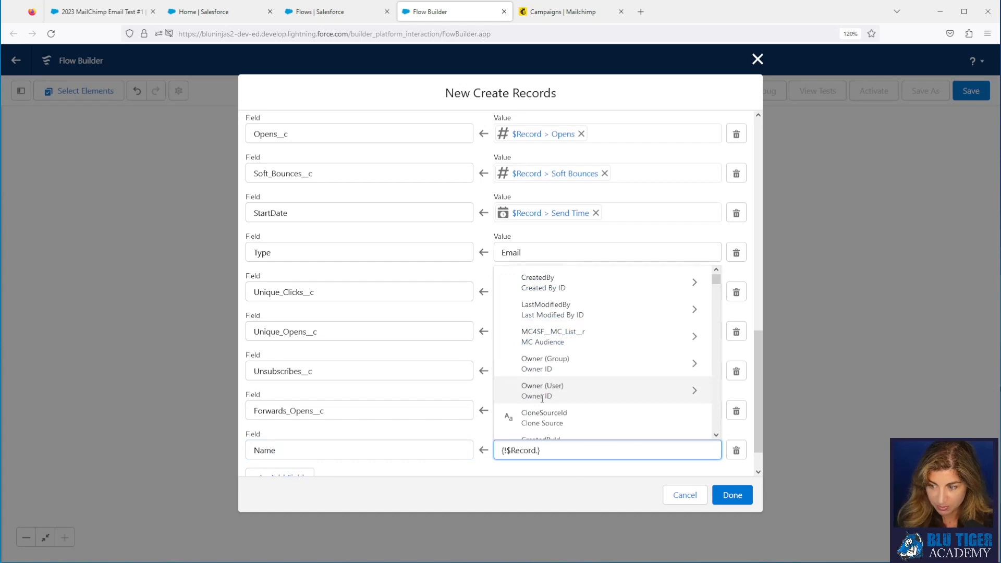
type("name")
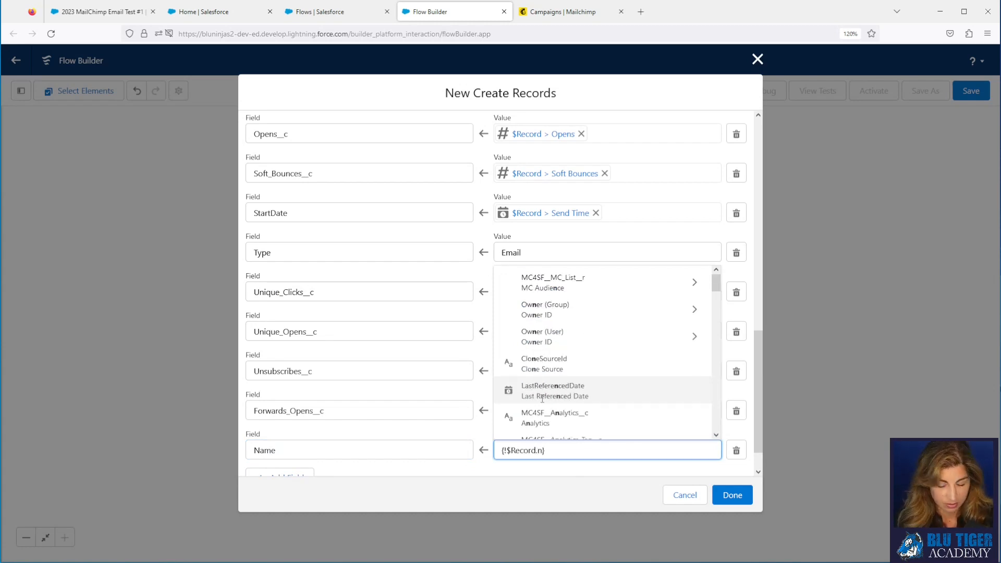
left_click(537, 423)
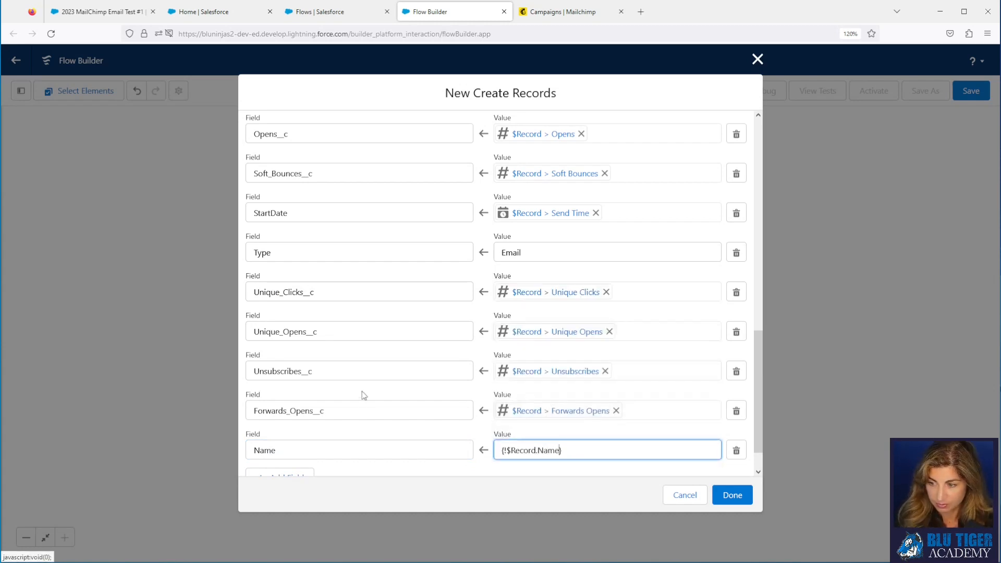
Step: Add an MC_Campaign__c row linked to the triggering record's ID ($Record.Id)
scroll(360, 394, "down", 1)
left_click(283, 439)
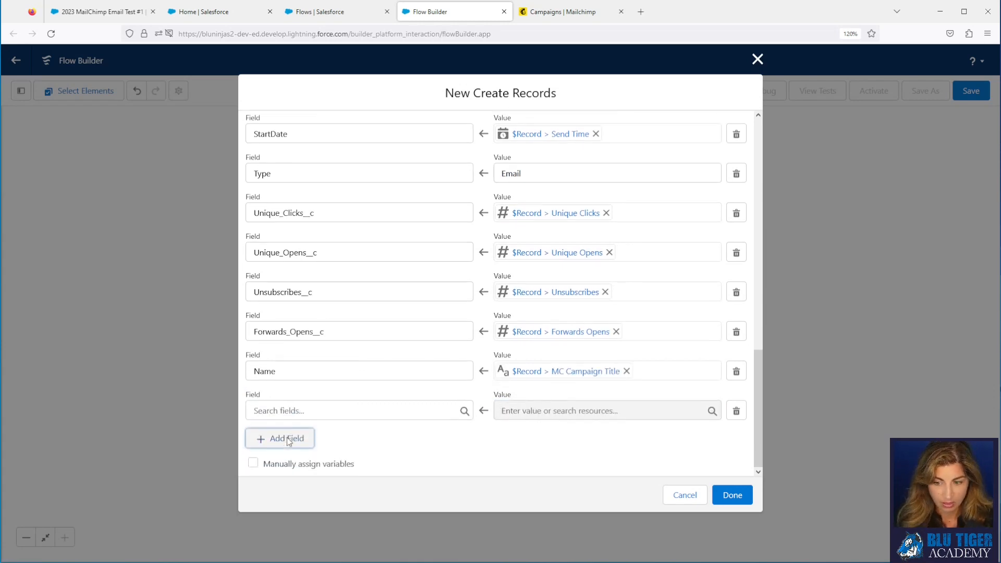
left_click(280, 409)
type("mc")
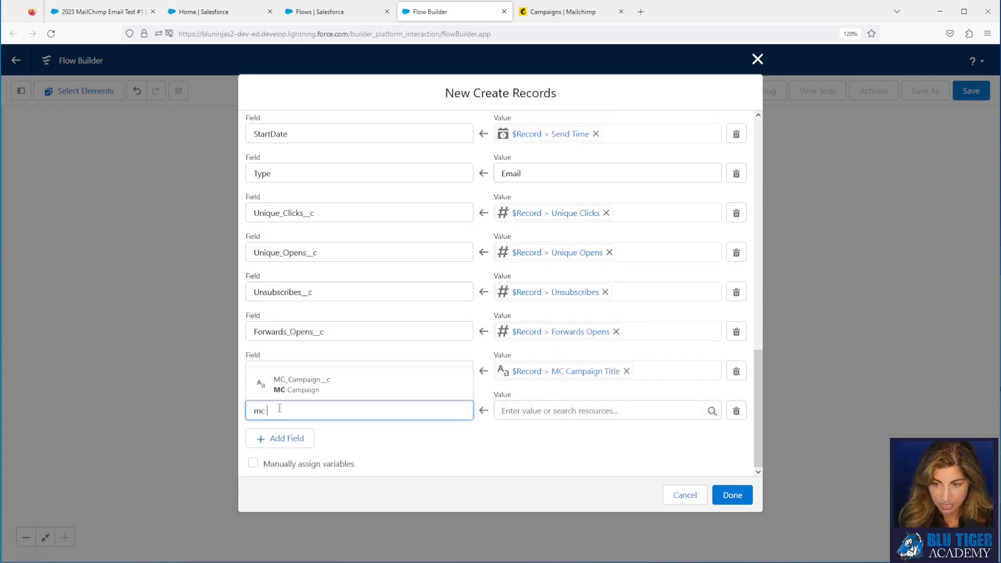
left_click(290, 385)
left_click(547, 412)
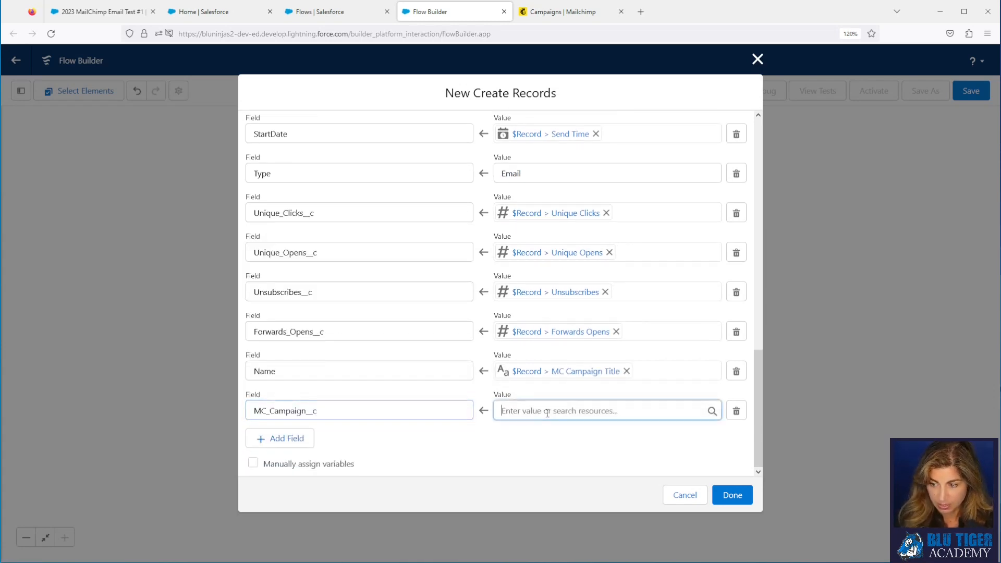
type("rec")
left_click(544, 360)
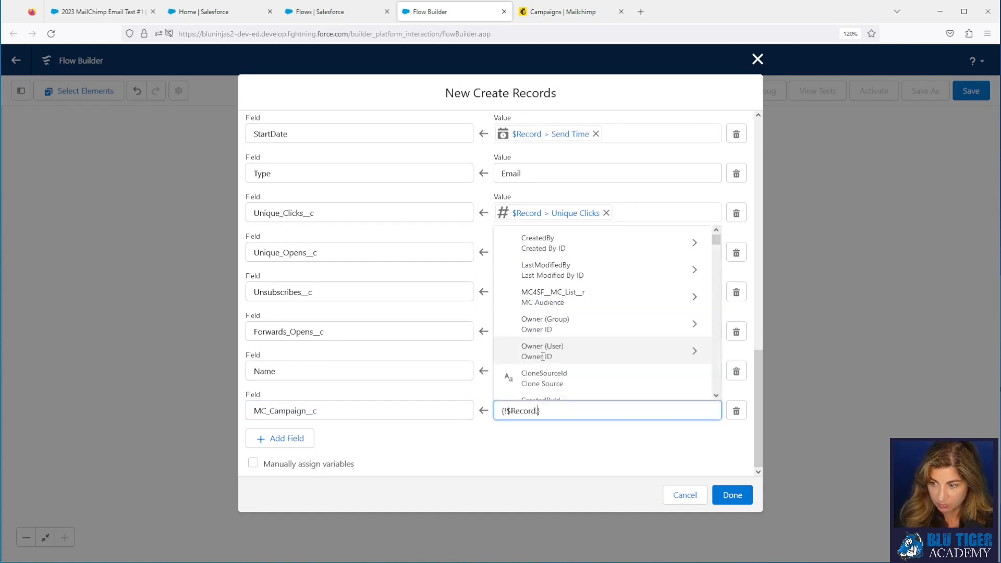
type("id")
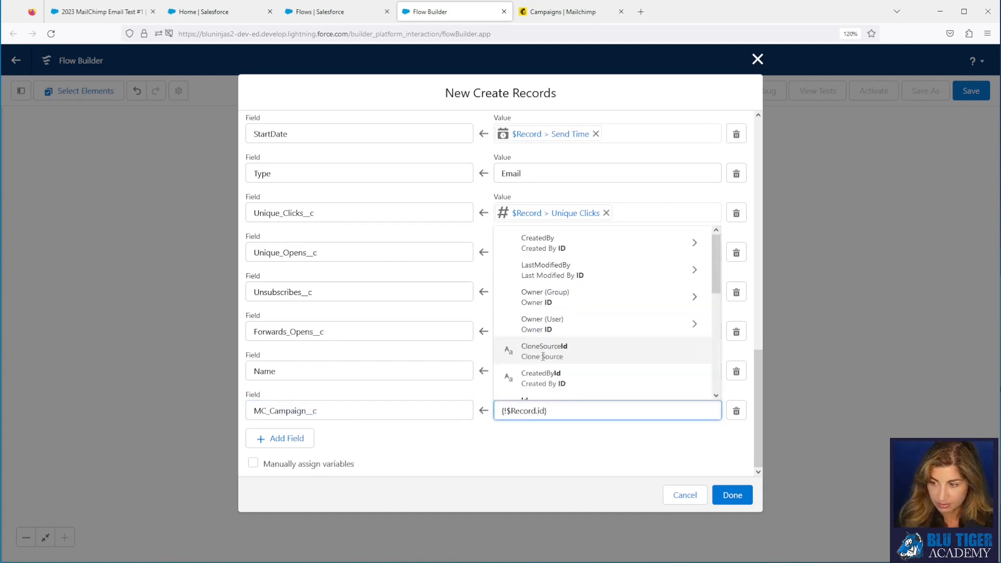
scroll(542, 357, "down", 3)
left_click(539, 346)
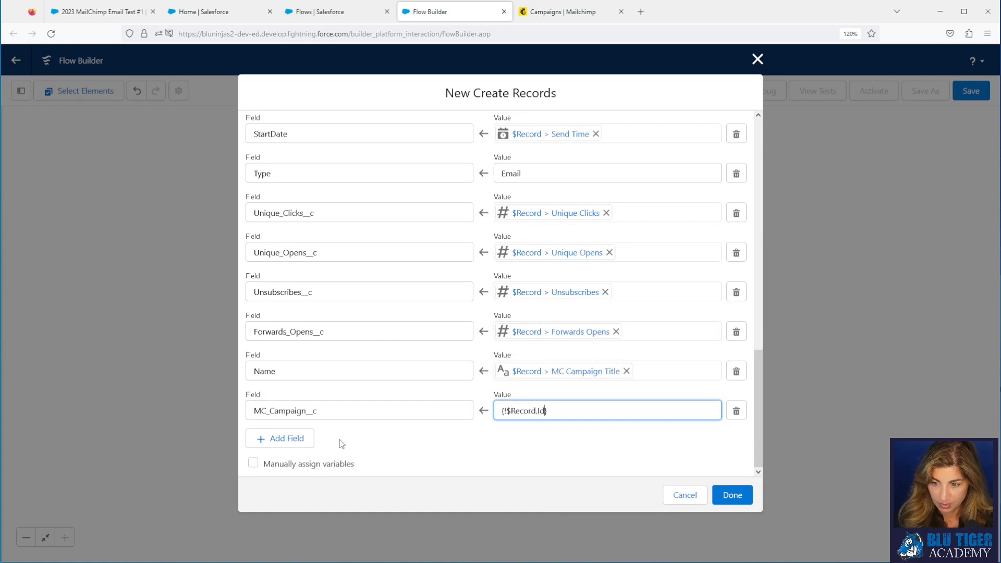
Step: Add a Status row with the value Completed
left_click(299, 440)
left_click(308, 450)
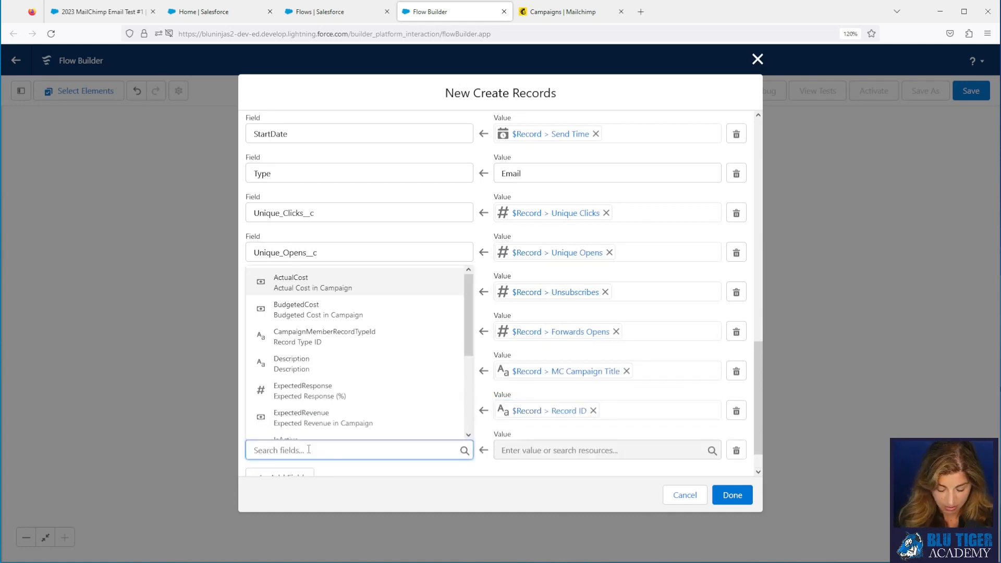
type("status")
left_click(306, 431)
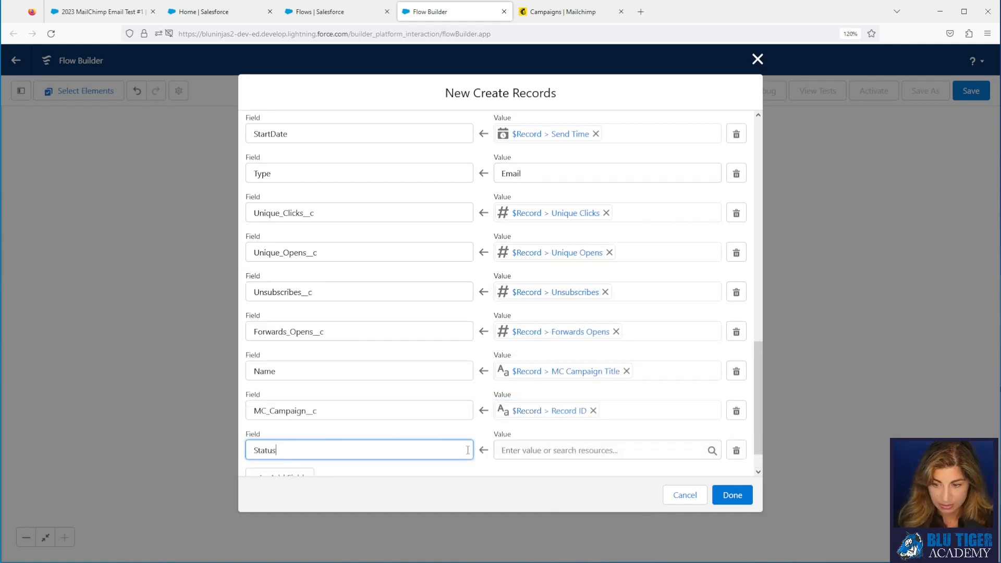
left_click(522, 449)
type("Comp")
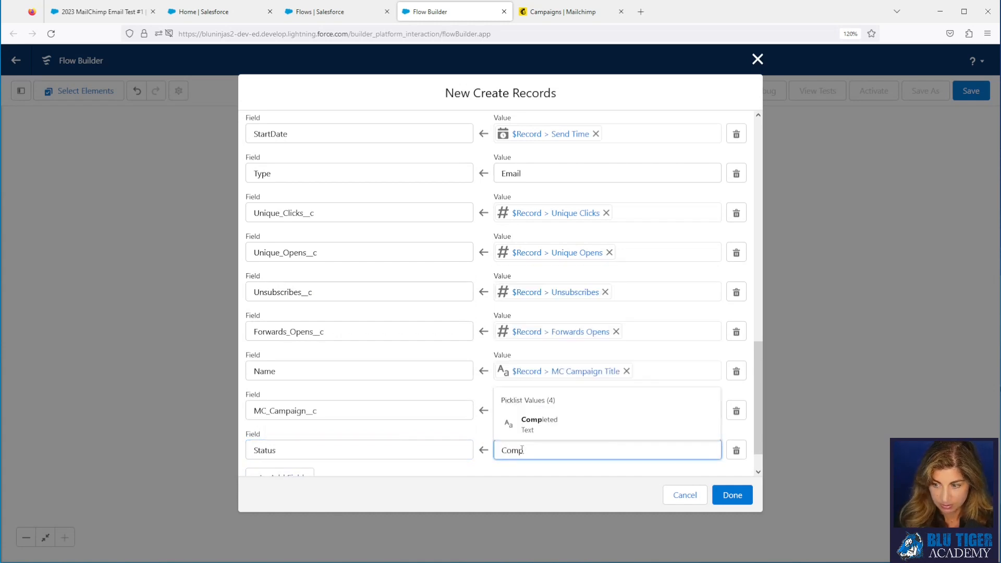
left_click(530, 428)
scroll(420, 387, "down", 1)
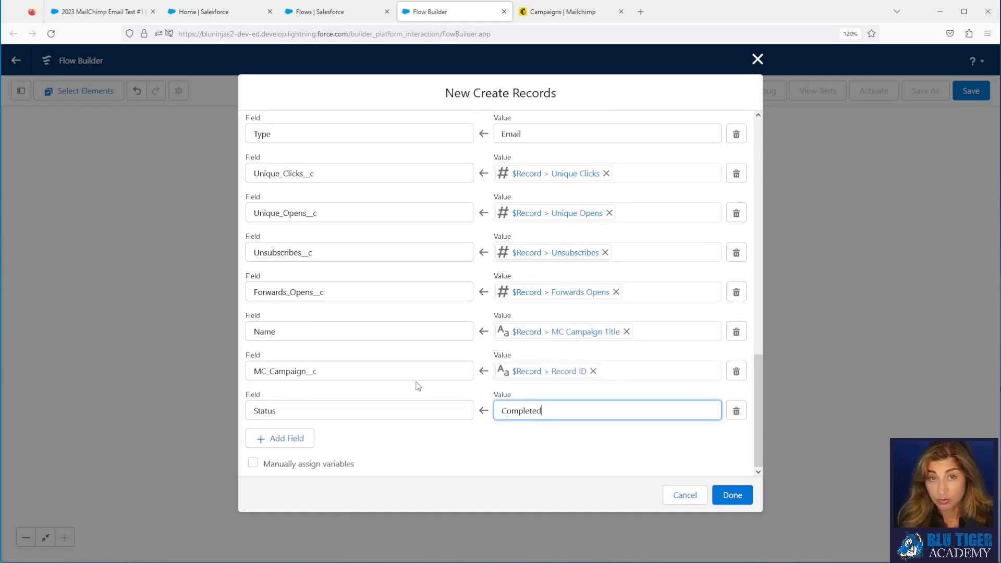
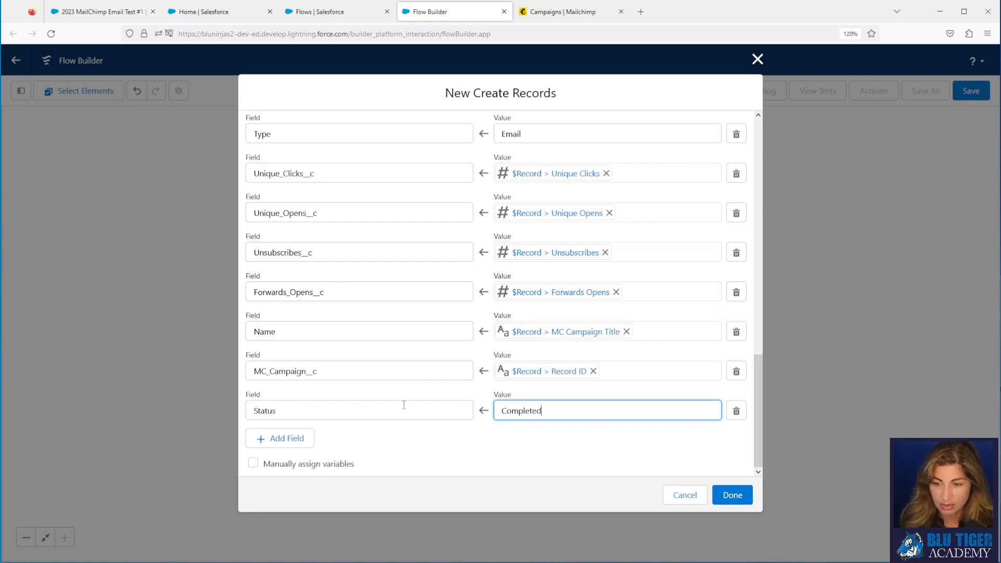
Step: Add an IsActive row to the new Campaign record, set to $GlobalConstant.True
left_click(300, 442)
left_click(304, 450)
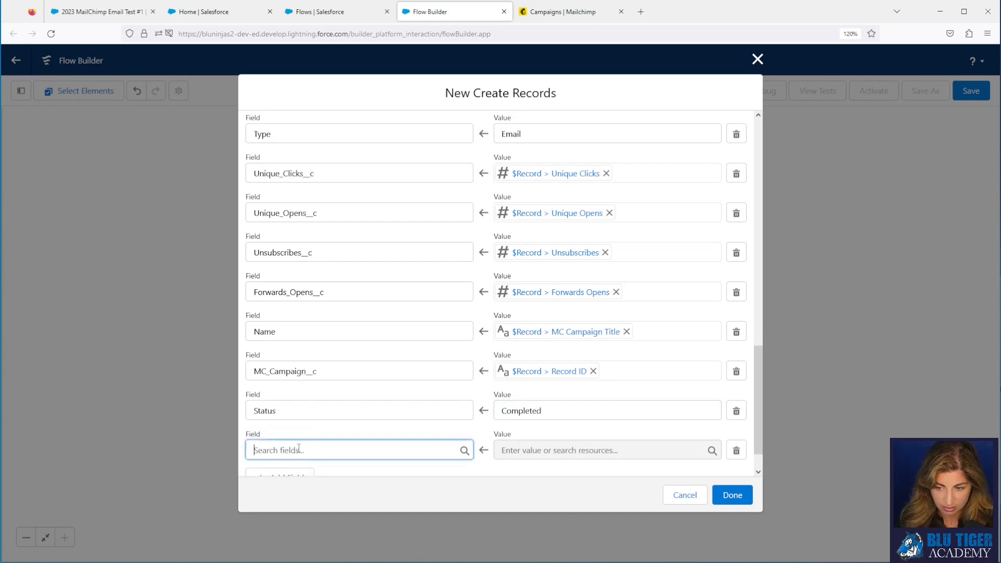
type("acti")
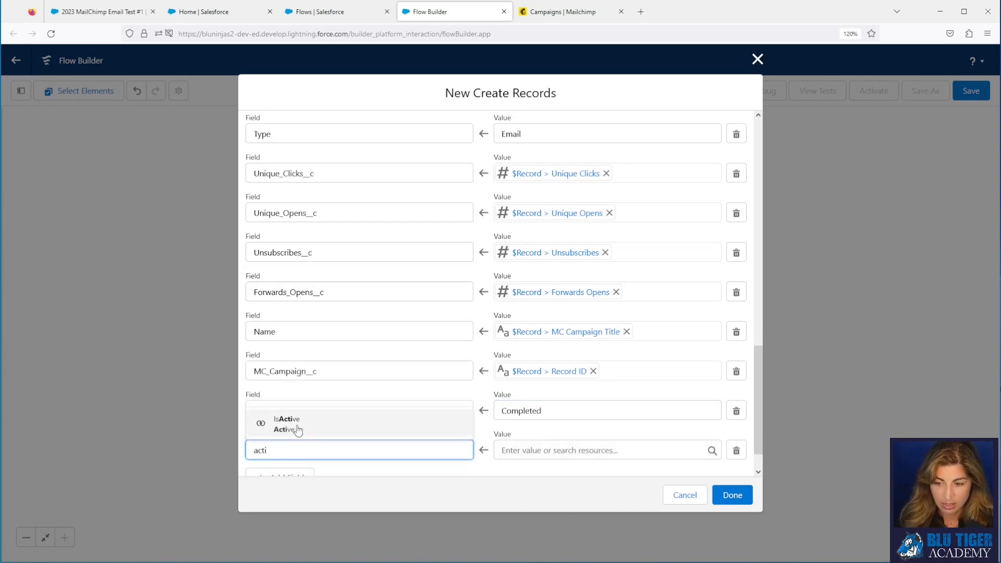
left_click(297, 428)
left_click(524, 452)
type("tru")
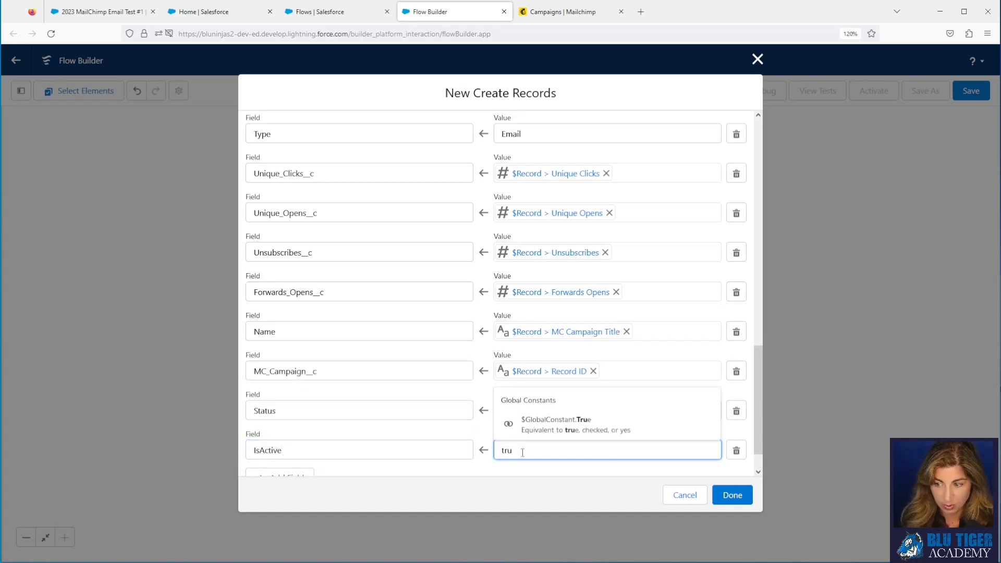
left_click(528, 436)
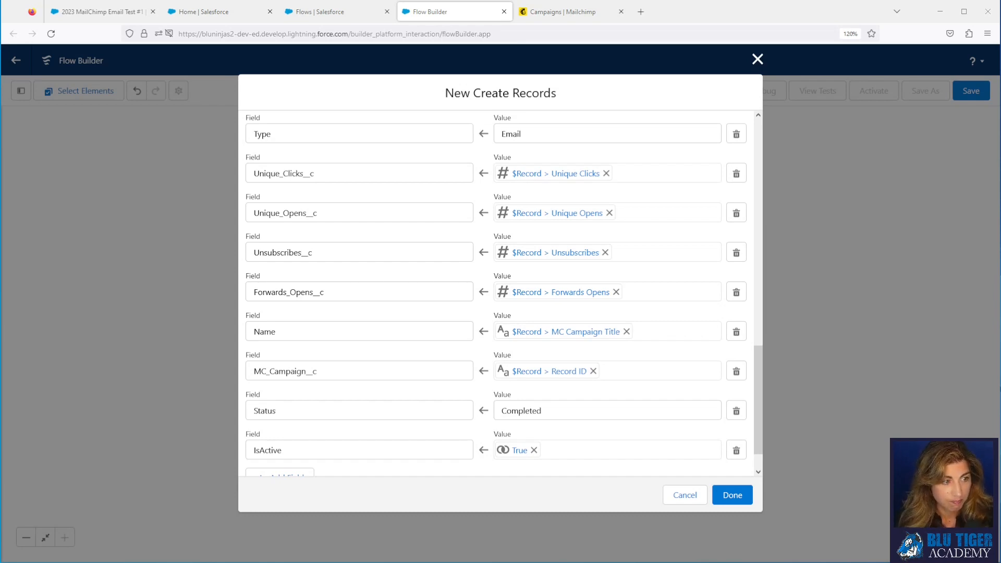
Step: Finish the Create Records element and label the flow 'MC Campaign | Create/Update Campaigns'
left_click(736, 495)
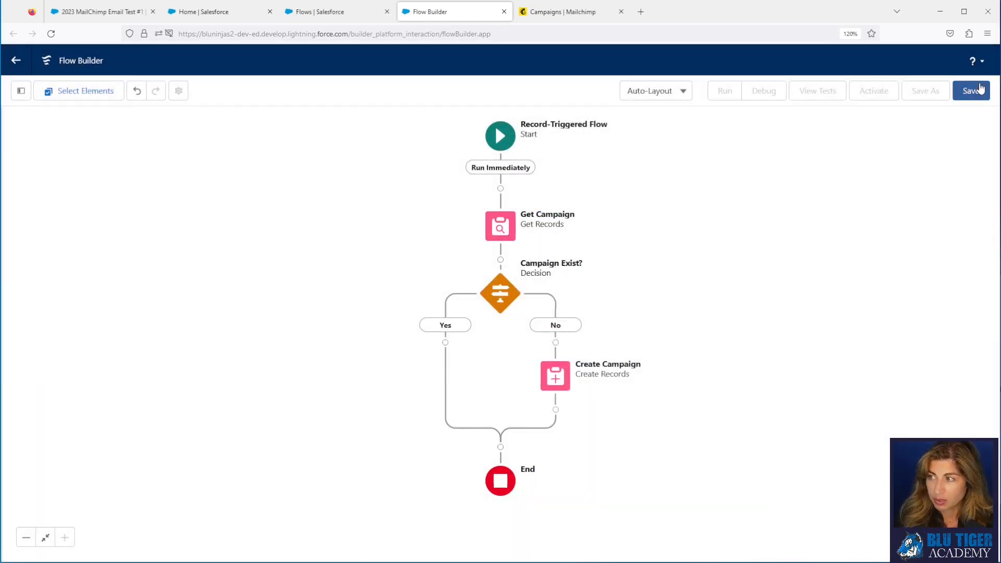
left_click(981, 88)
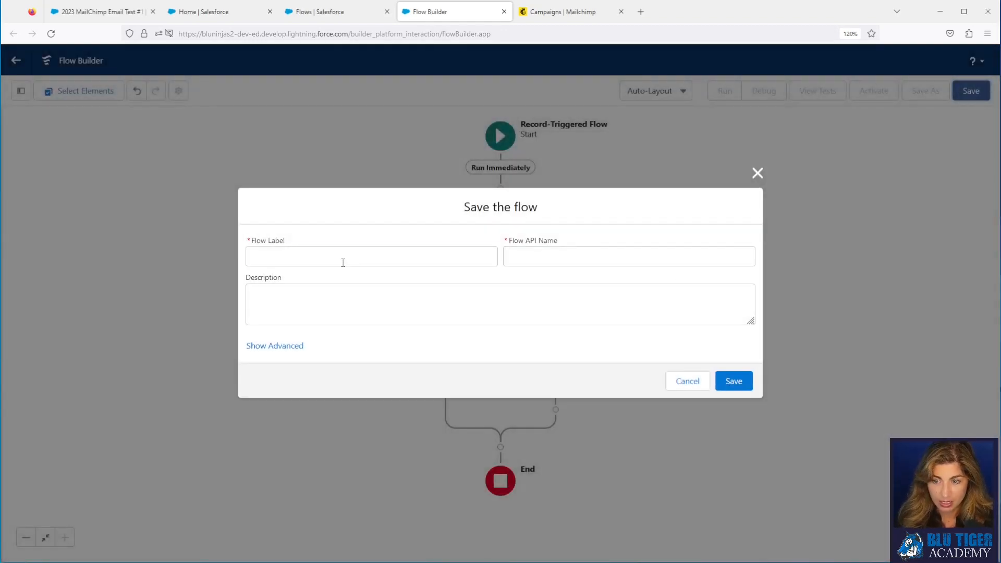
left_click(344, 263)
type("MC ")
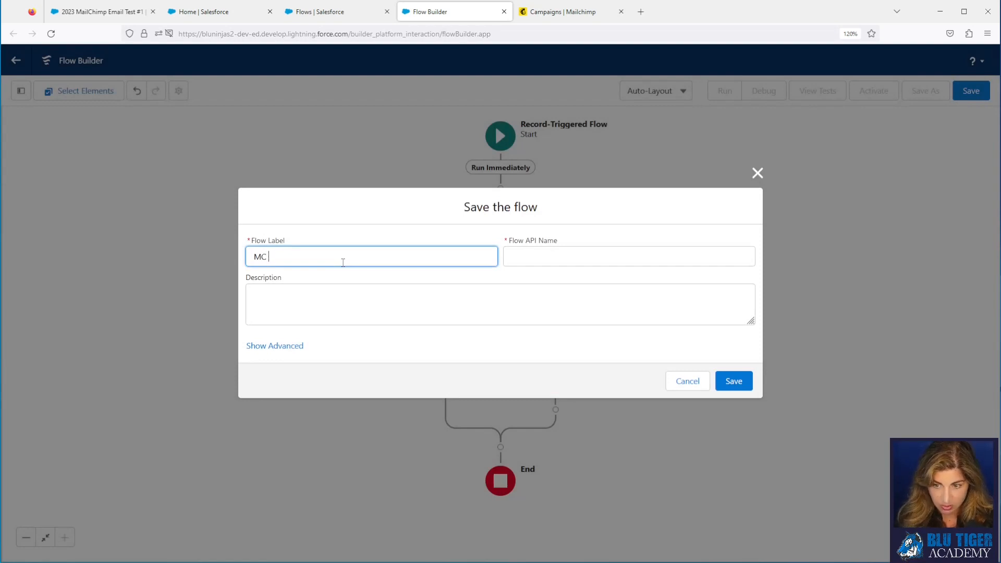
type("Campaign ")
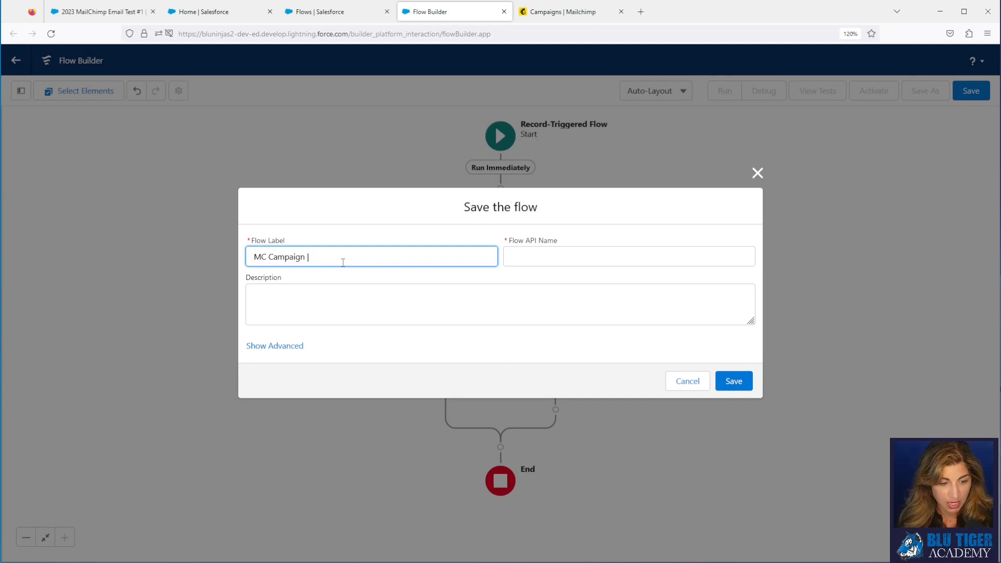
type("| Create/U")
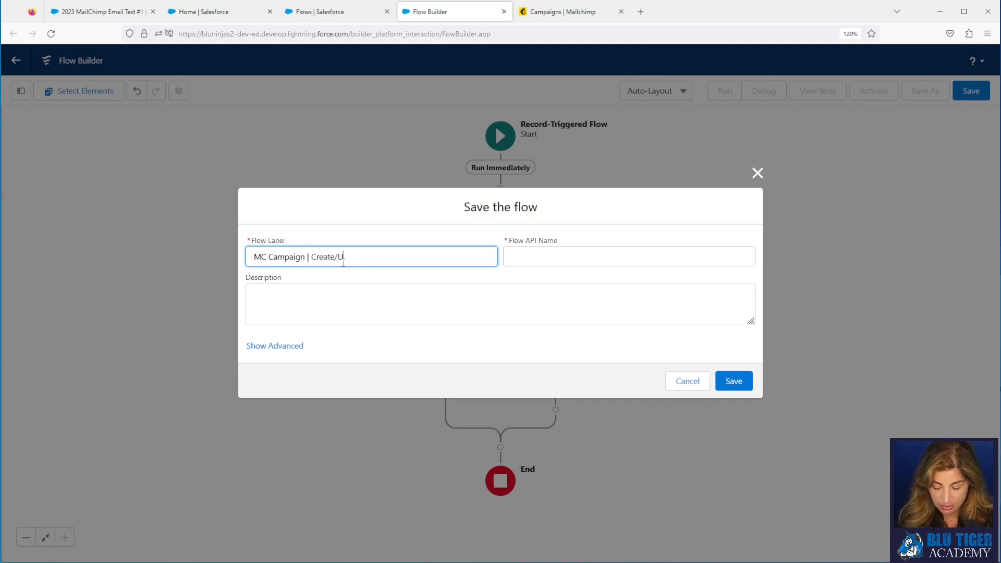
type("pdate Campaigns")
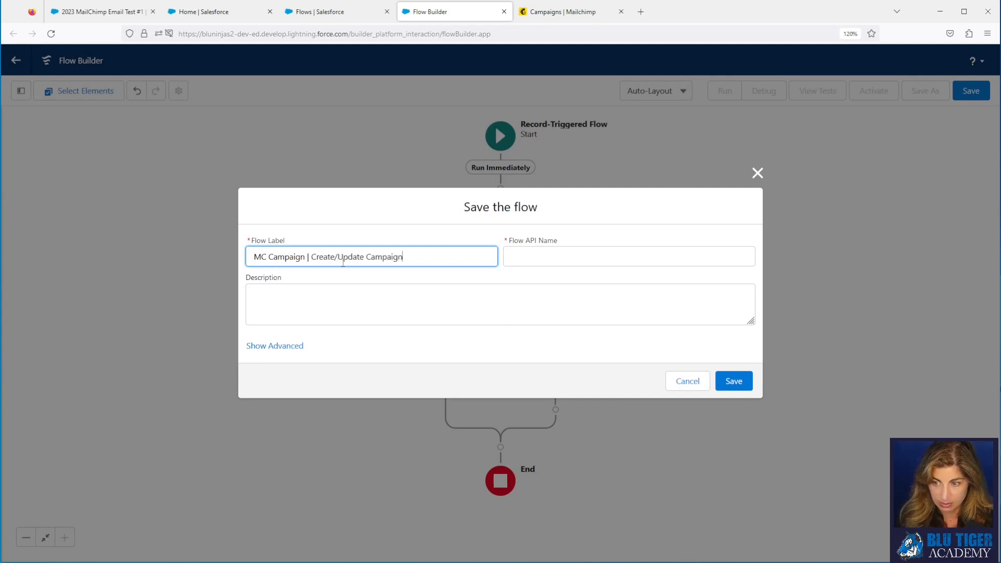
Step: Describe the flow: triggered on MC Campaign create/update, updating Campaign stats or adding a missing Campaign
key("Tab")
key("Tab")
type("This fl")
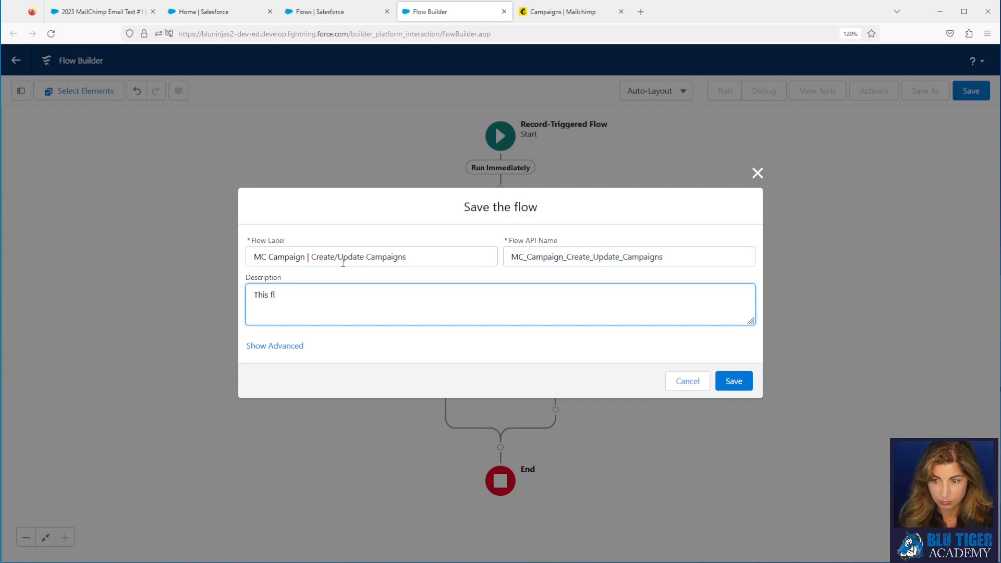
type("ow is")
type(" tr")
key("BackSpace")
type("tri")
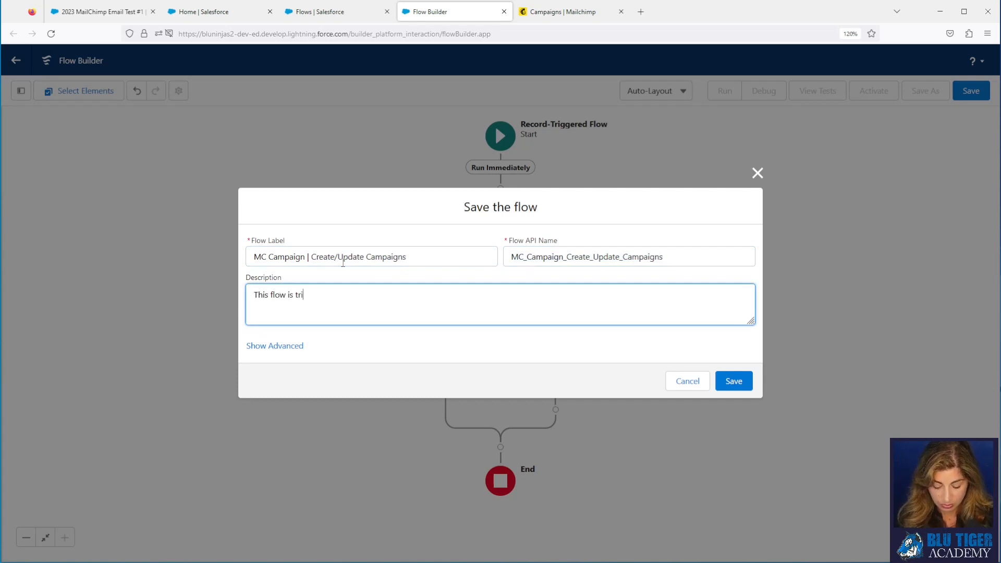
type("ggered when an M")
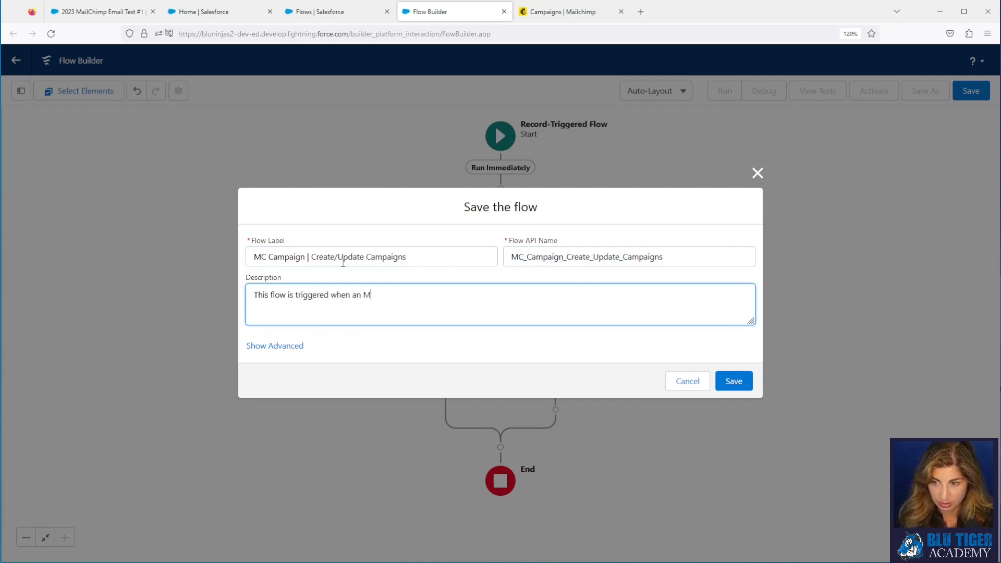
type("C Campaign re")
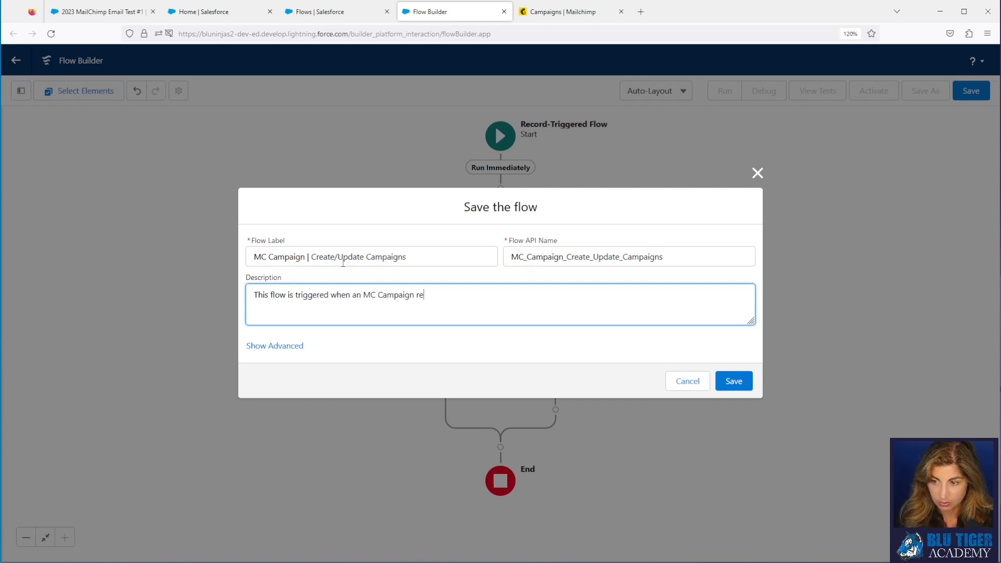
type("cord is created or updated")
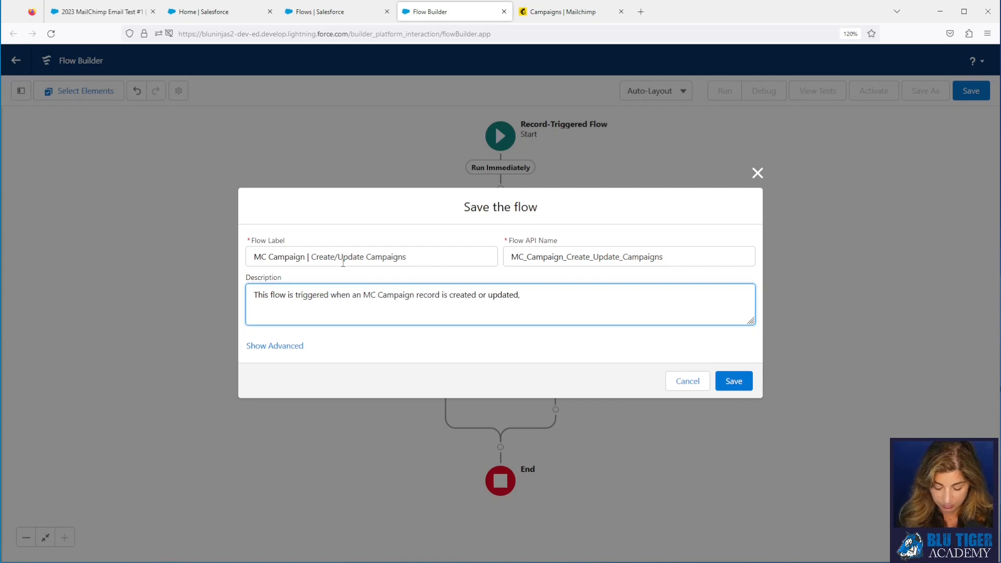
type(", it updates the ")
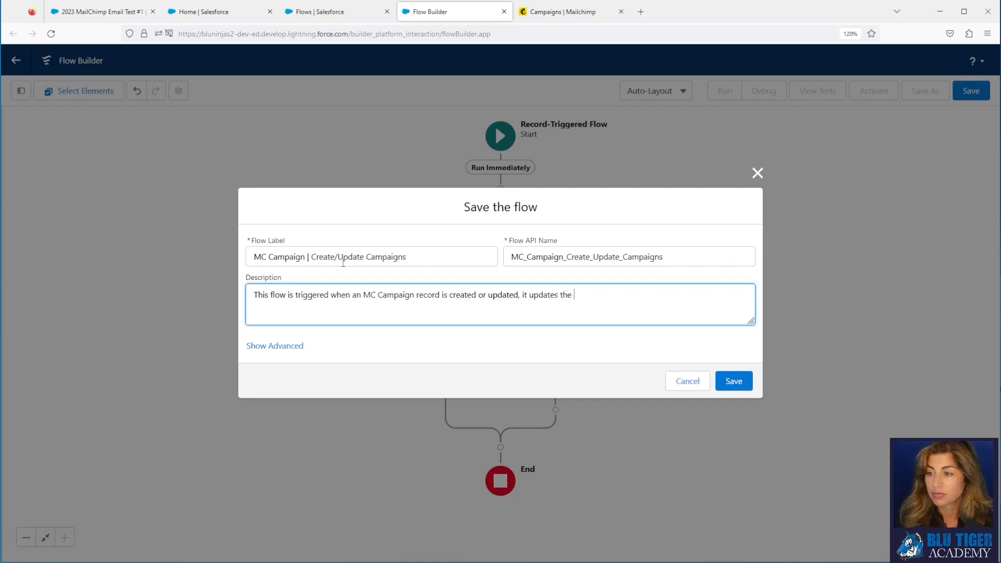
type("stats on the")
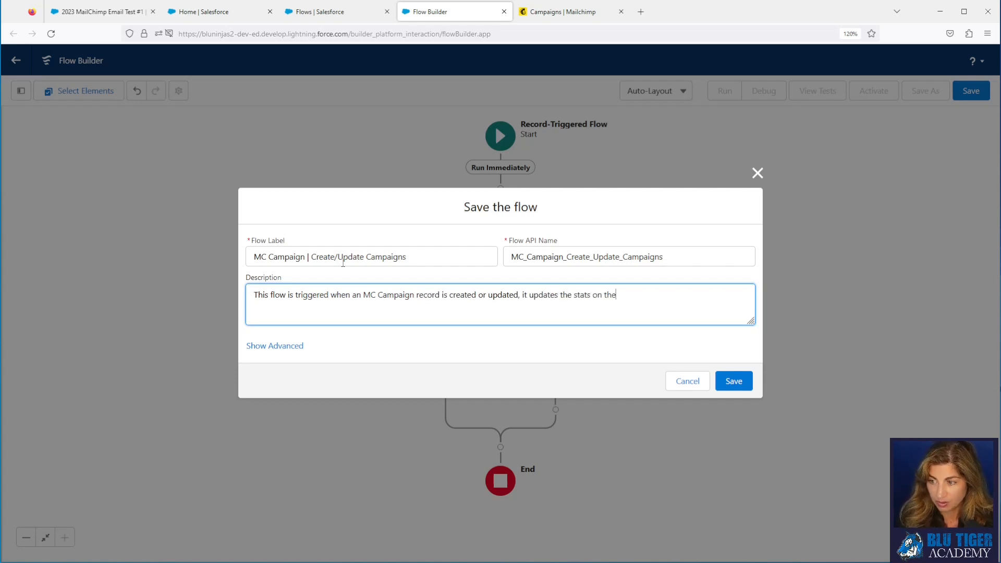
type(" Campaign and")
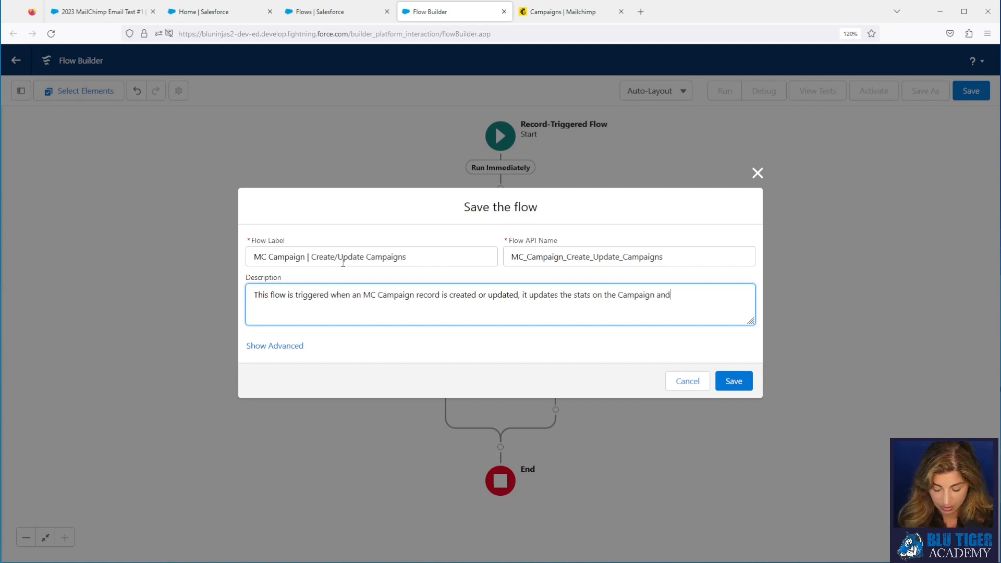
type(" creates a")
key("BackSpace")
key("BackSpace")
type("s ")
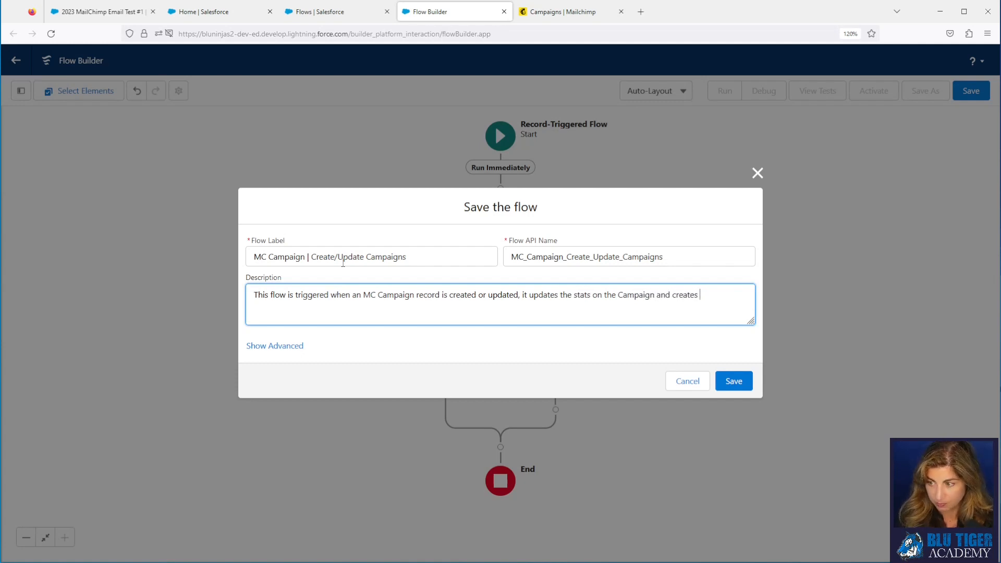
type("a new Campaign i")
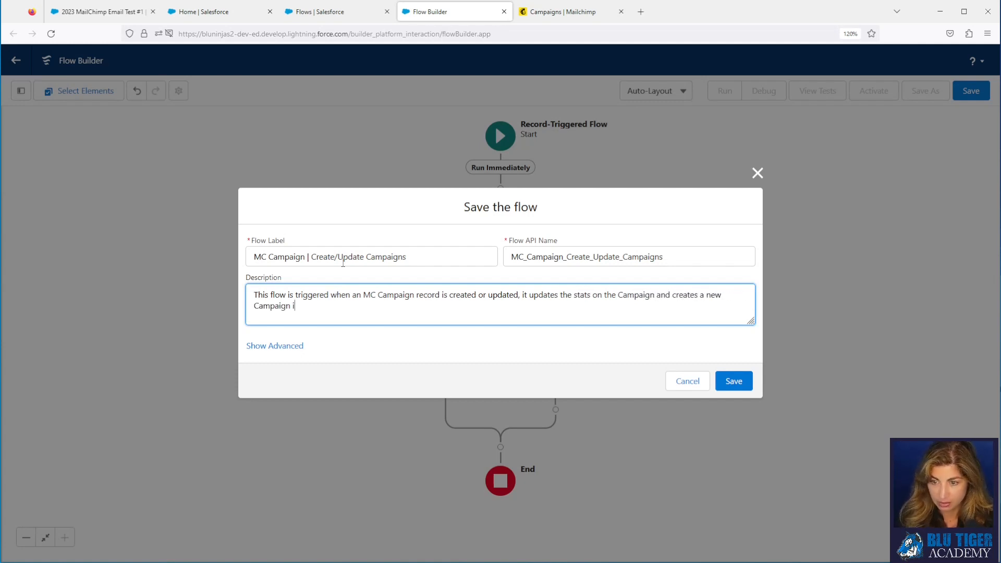
type("f one do")
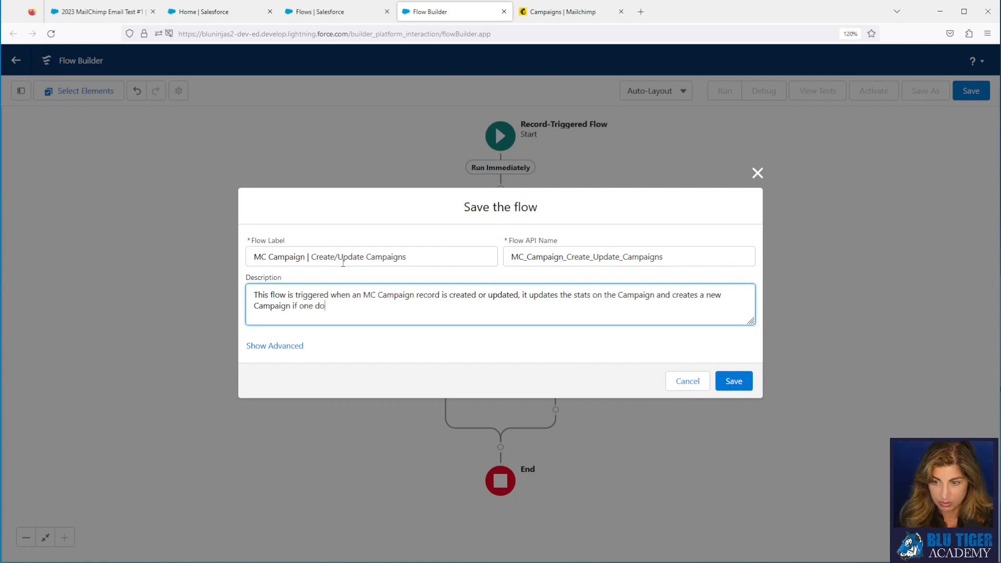
type("es not exist.")
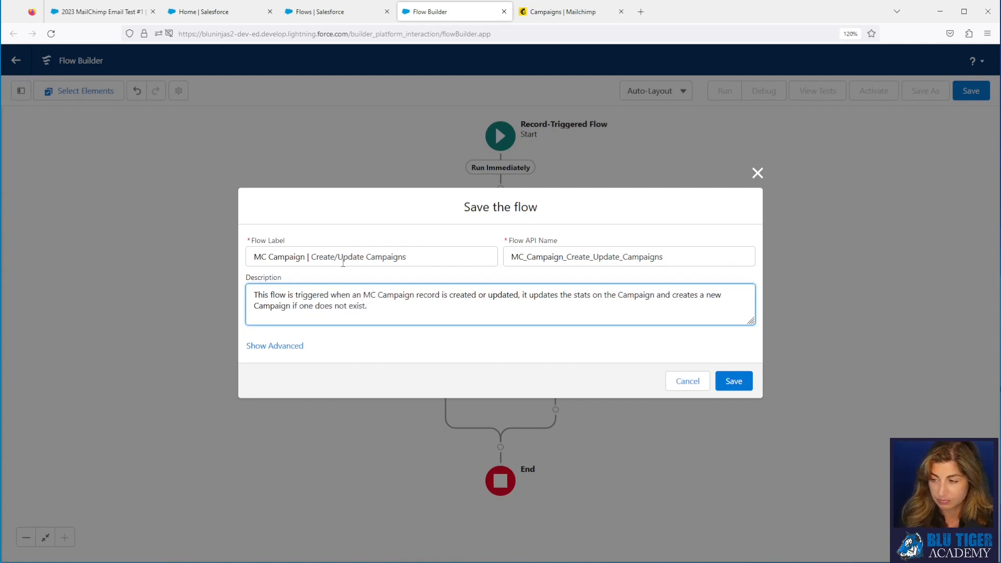
Step: Save the flow and add a Decision labelled 'Stats Updated?' on the Yes branch
left_click(734, 383)
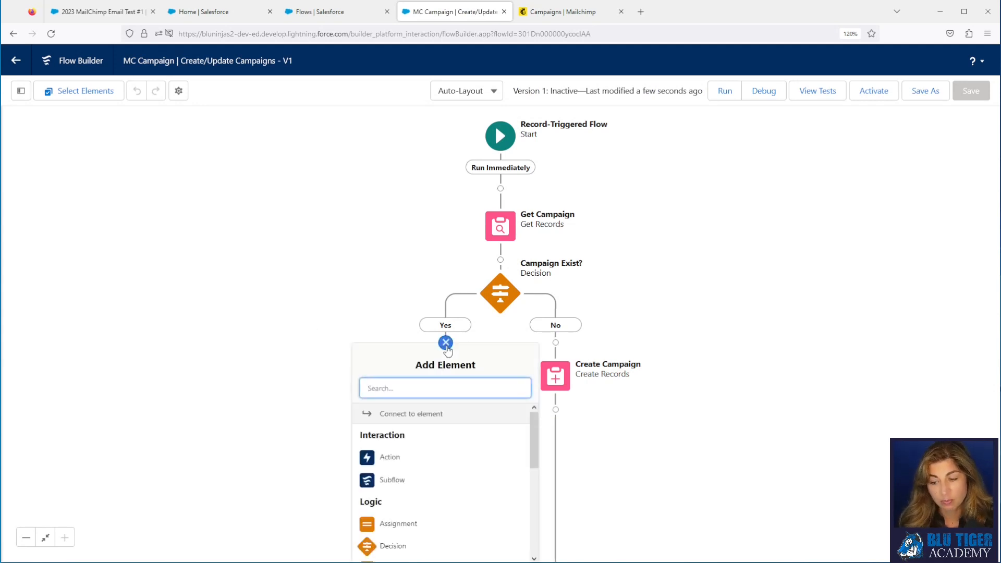
left_click(414, 543)
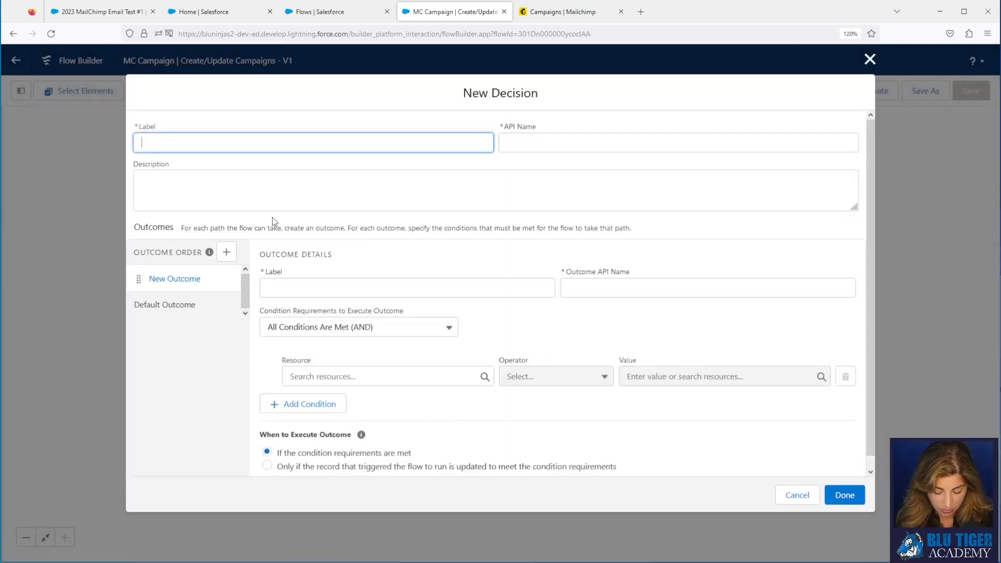
type("Stats Modifi")
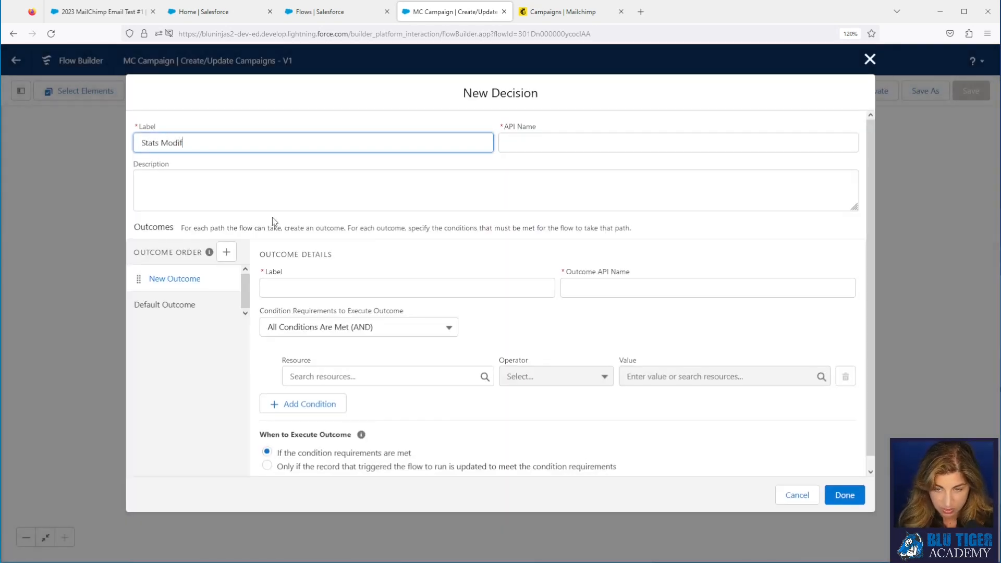
key("BackSpace")
key("BackSpace")
key("BackSpace")
key("BackSpace")
key("BackSpace")
key("BackSpace")
type("Updated?")
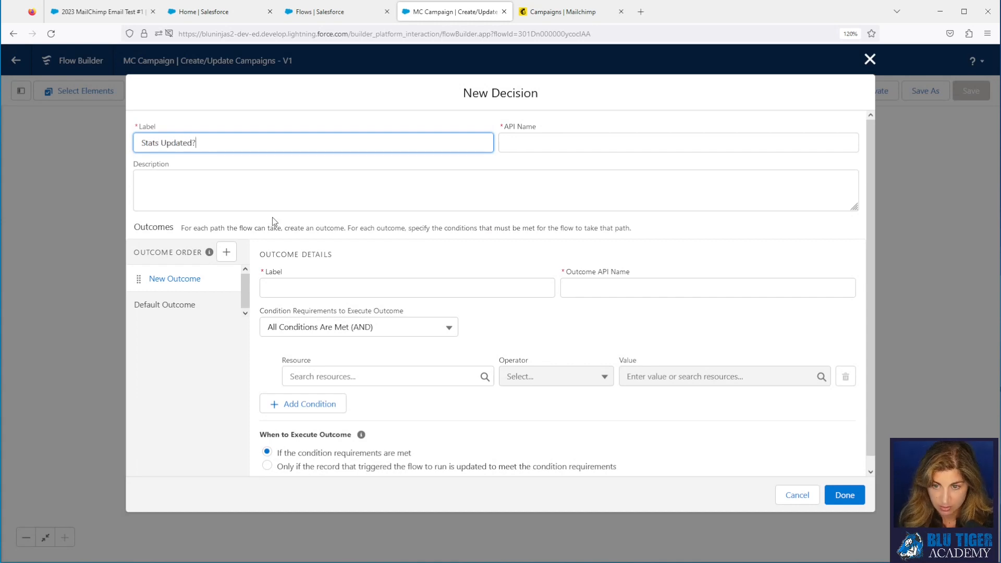
key("Tab")
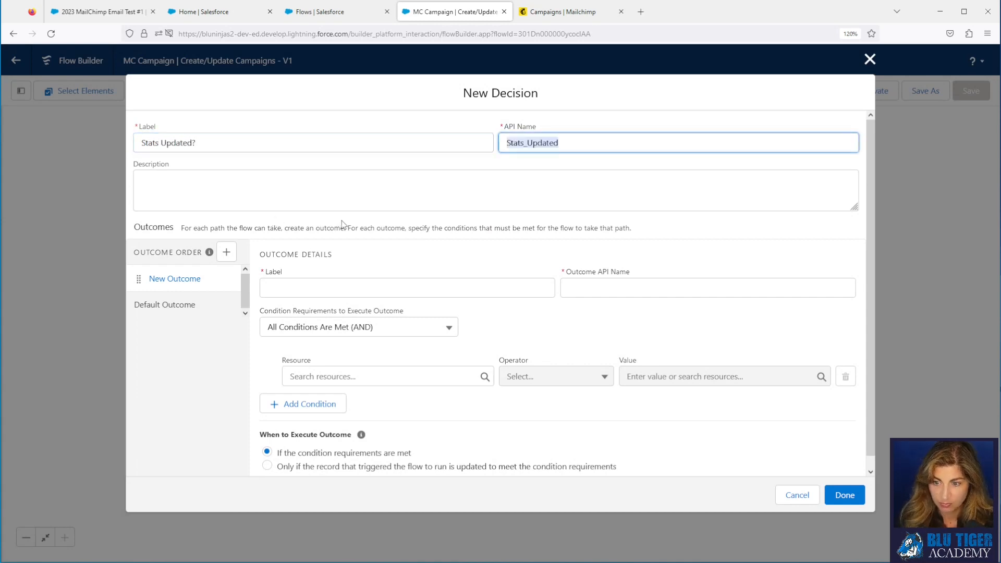
Step: Name the first outcome Yes and relabel the default outcome No
left_click(317, 288)
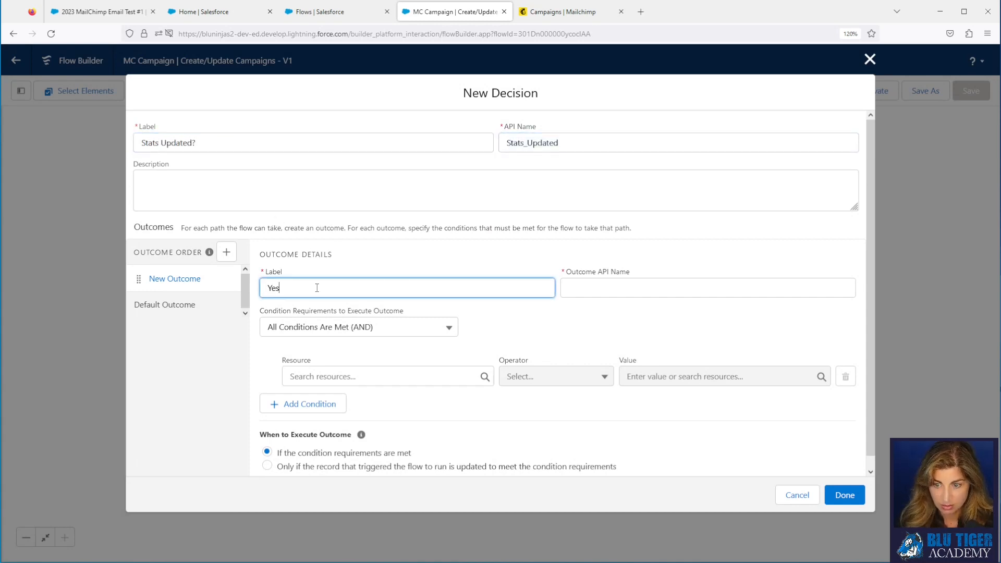
key("Tab")
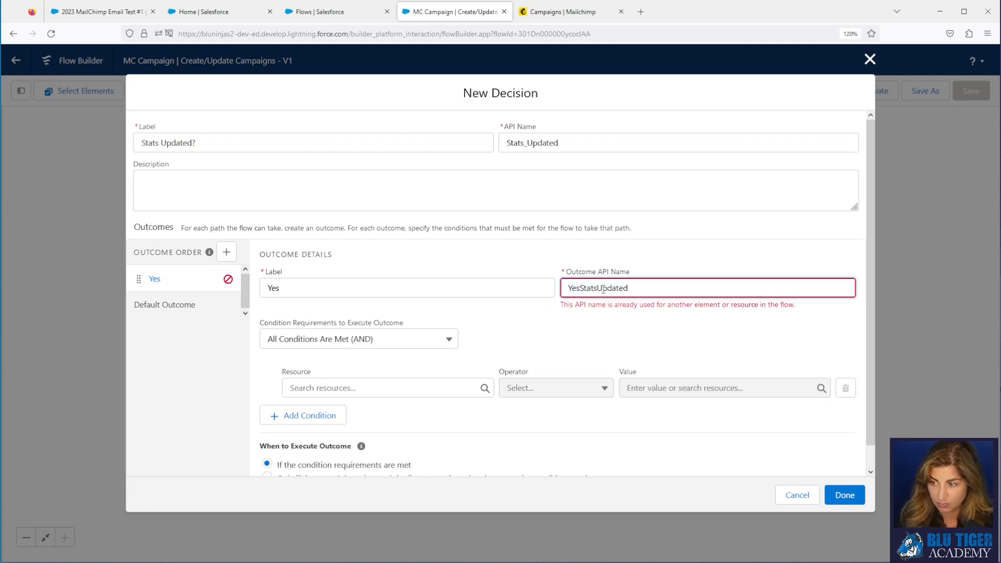
left_click(209, 312)
left_click_drag(337, 294, 272, 294)
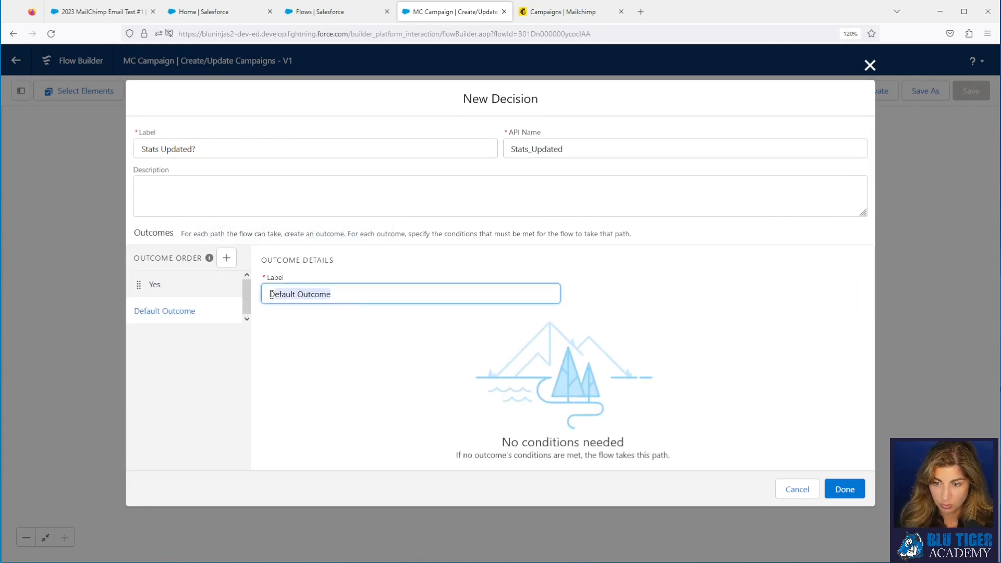
type("No")
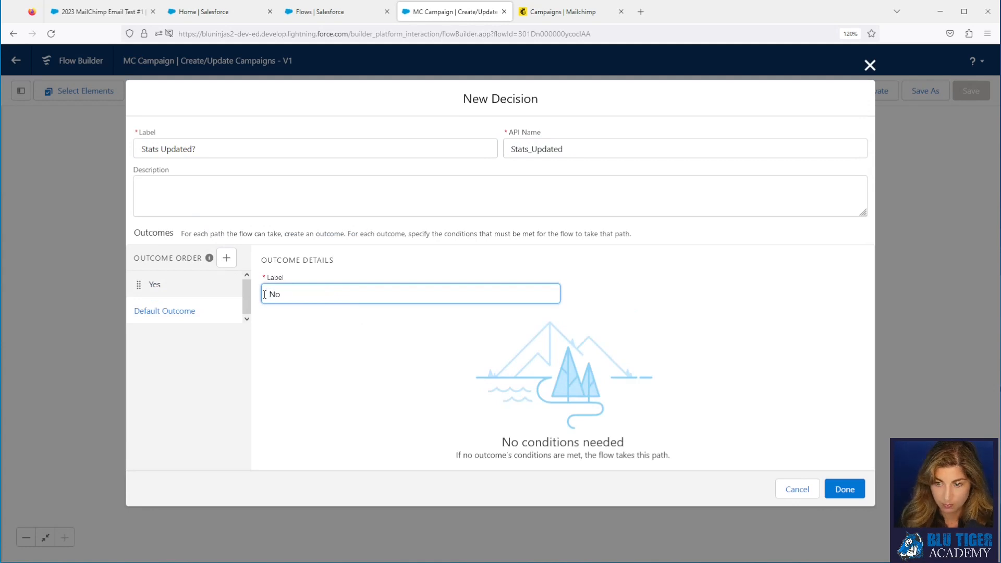
left_click(232, 288)
Step: Add the condition $Record Abuse Reports Is Changed equals True
left_click(306, 376)
type("record")
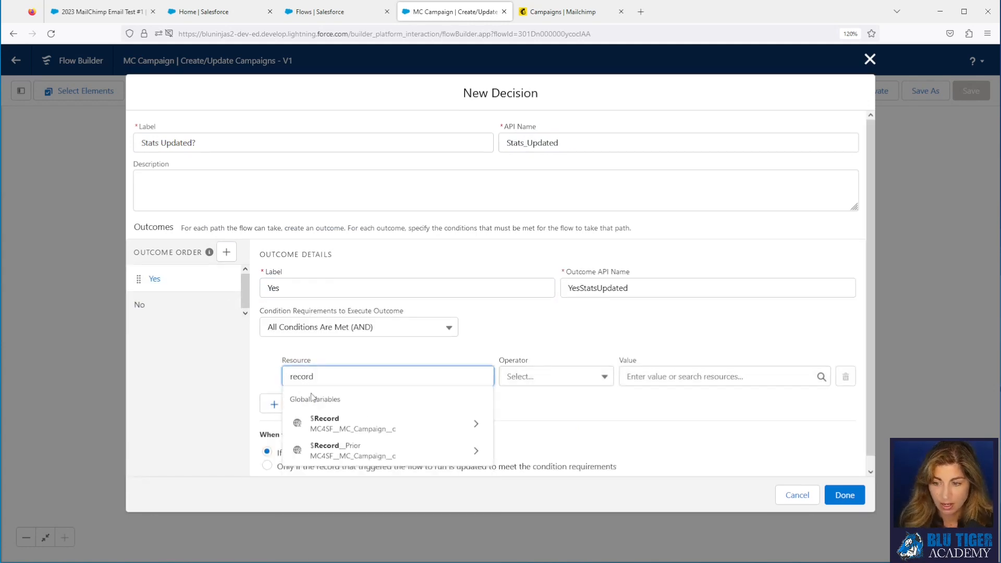
left_click(324, 422)
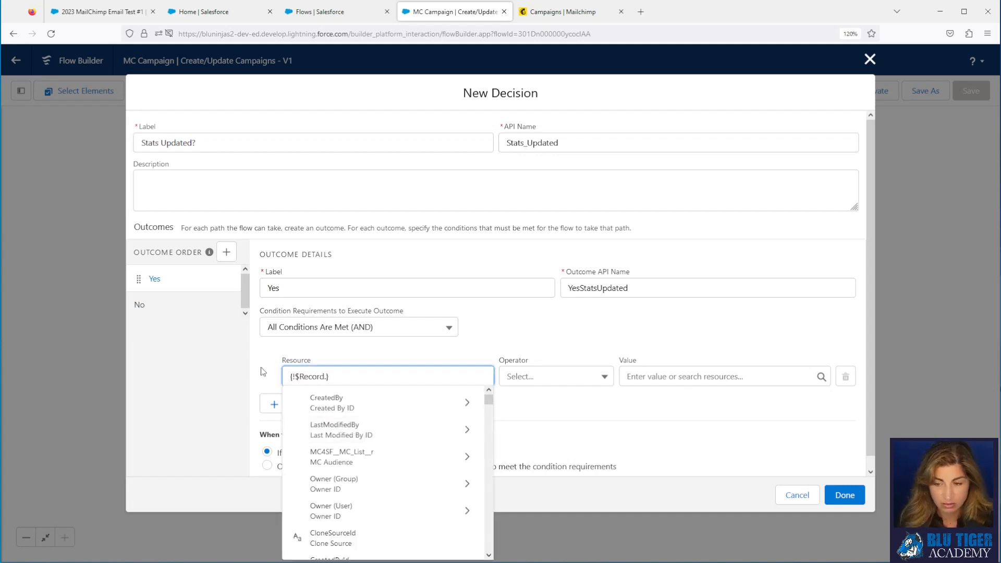
type("abuse")
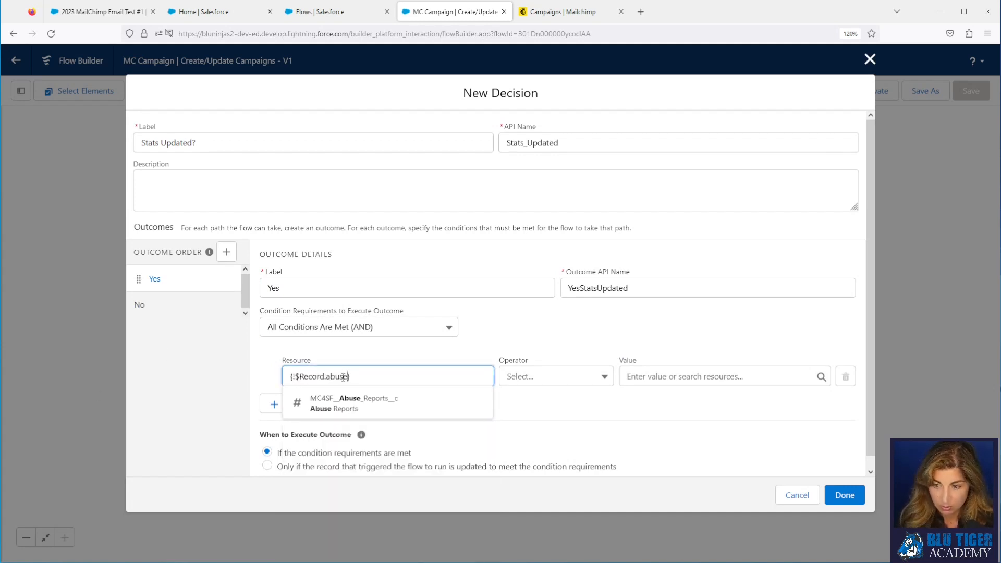
left_click(353, 401)
left_click(528, 378)
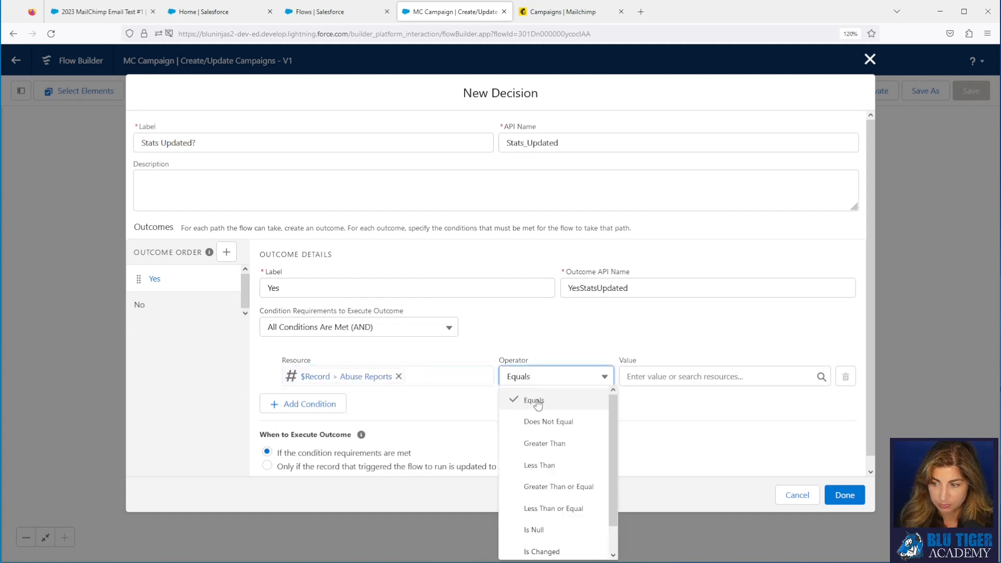
left_click(540, 548)
left_click(654, 375)
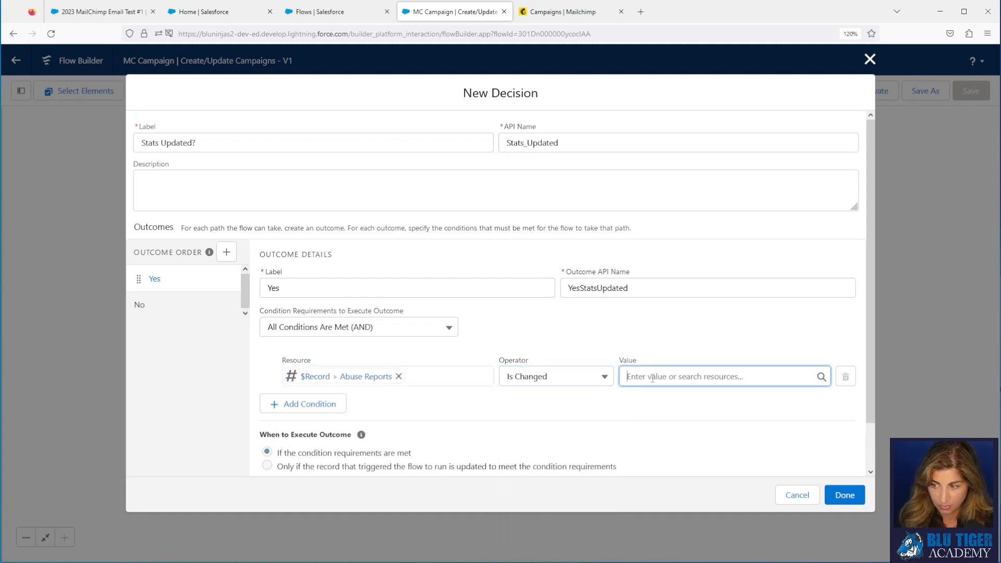
type("true")
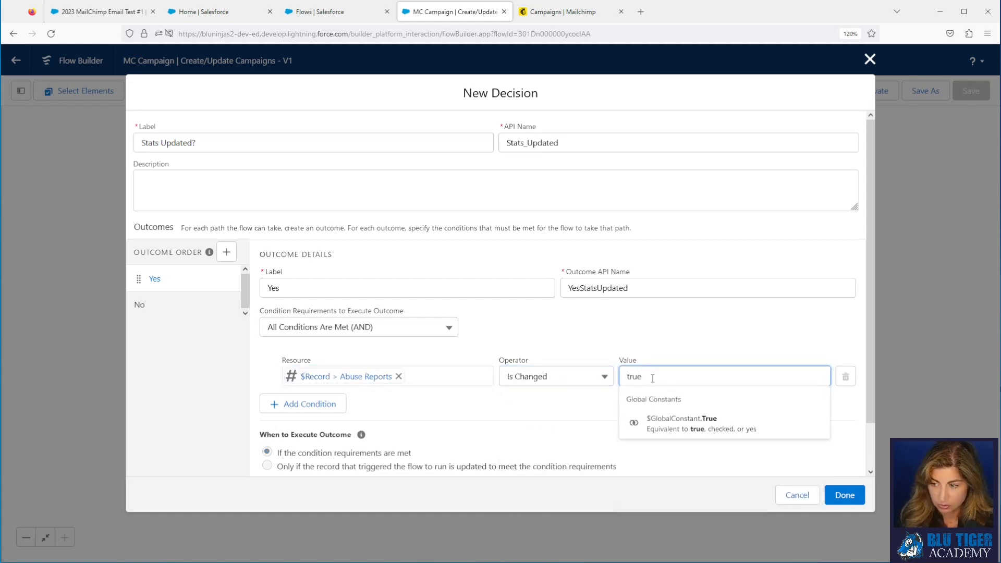
left_click(669, 425)
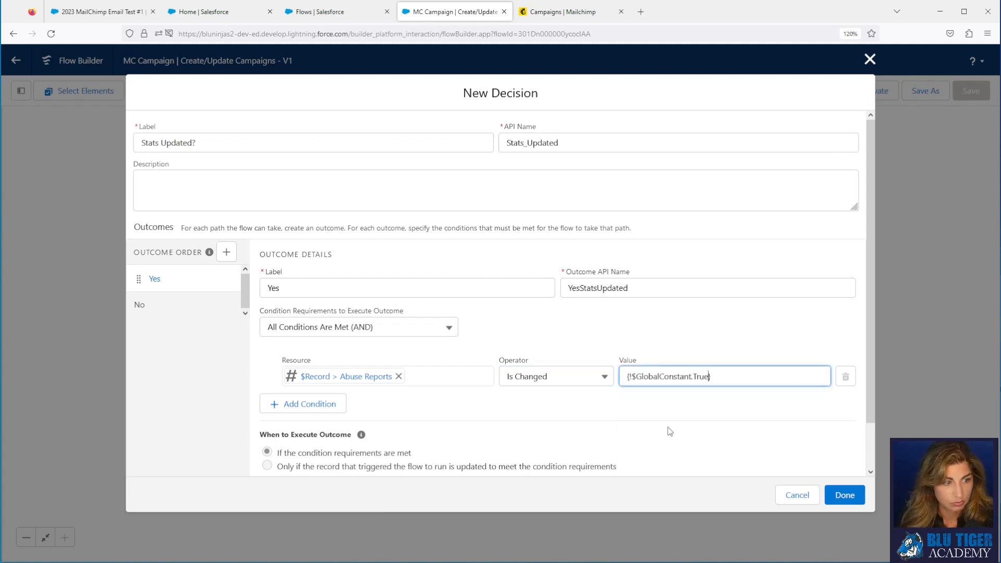
Step: Add a second condition: $Record Clicks Is Changed equals True
left_click(276, 409)
left_click(320, 414)
type("rec")
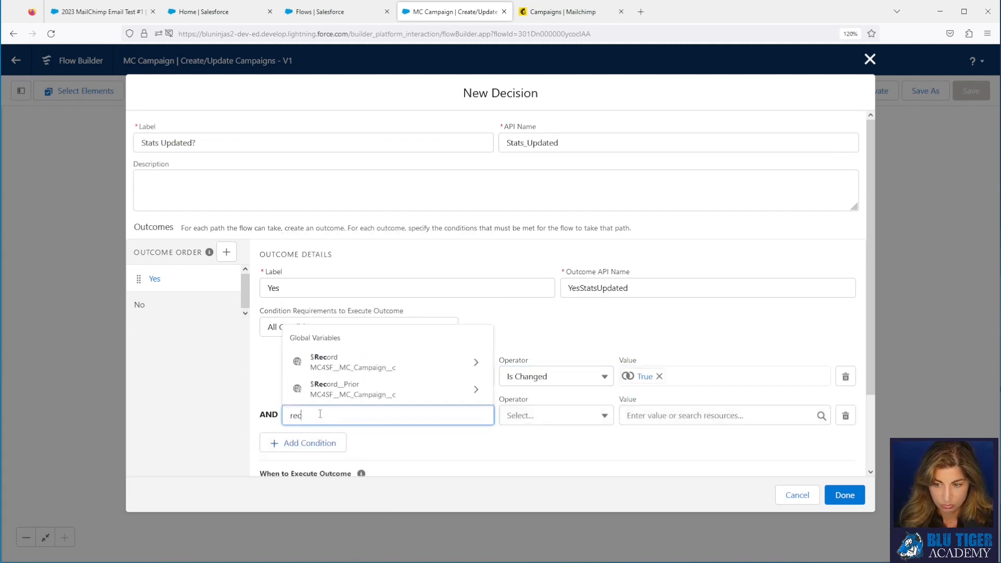
left_click(337, 360)
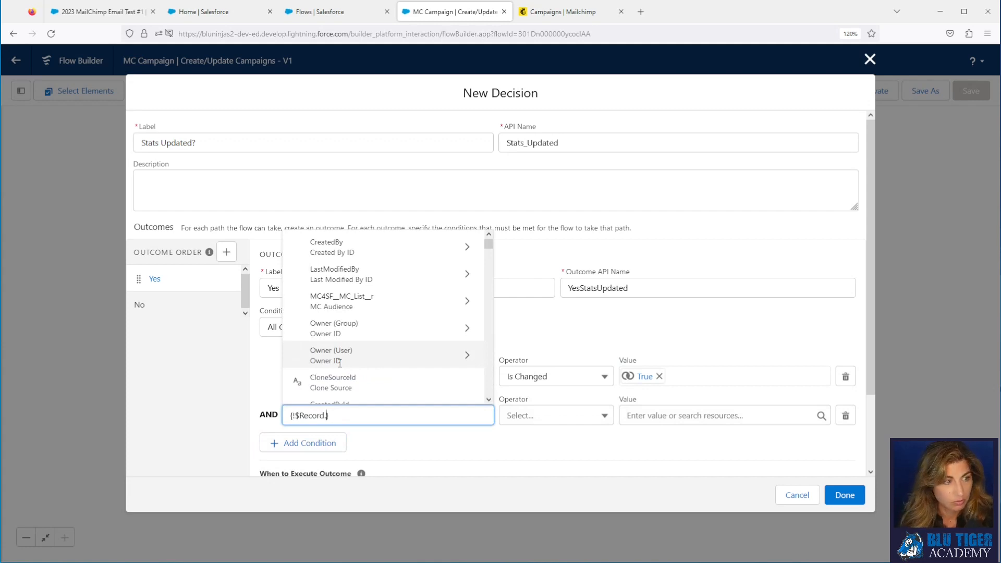
type("clicks")
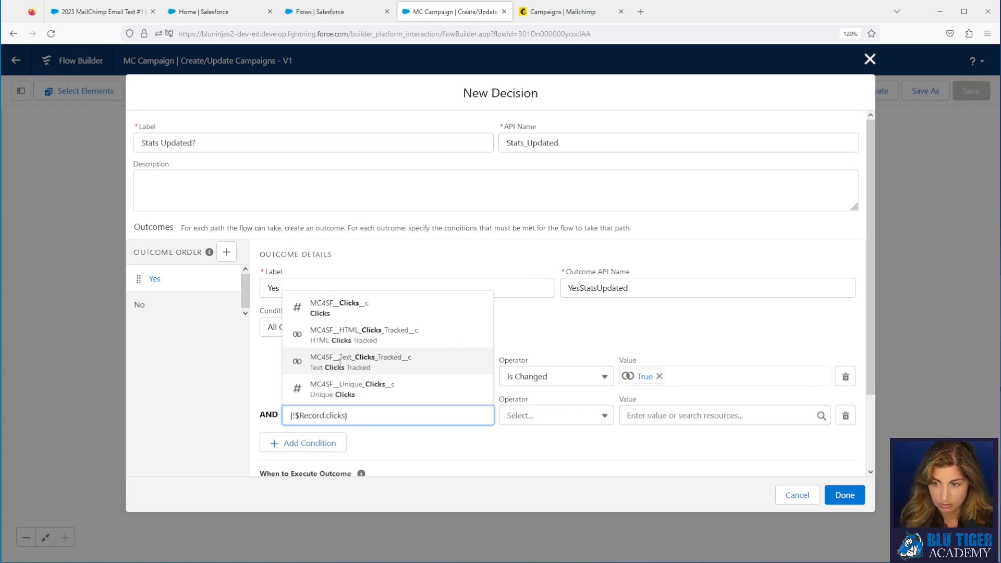
left_click(336, 310)
left_click(548, 419)
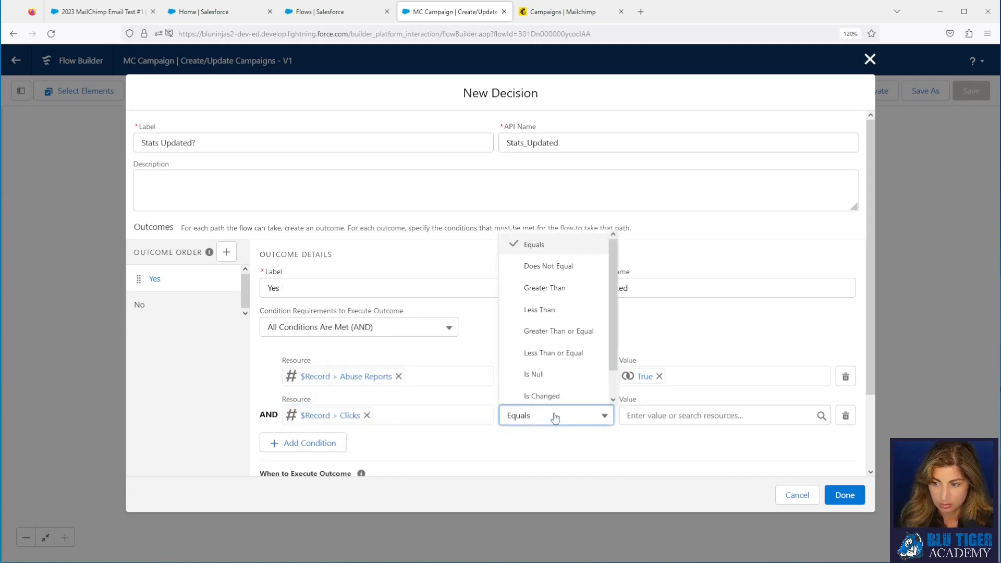
left_click(552, 398)
left_click(637, 412)
type("true")
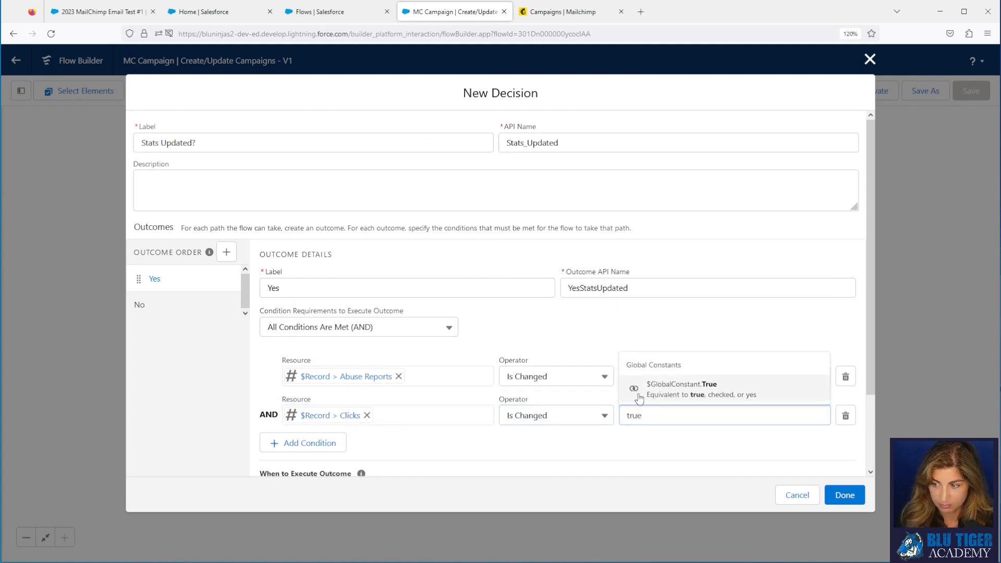
left_click(640, 395)
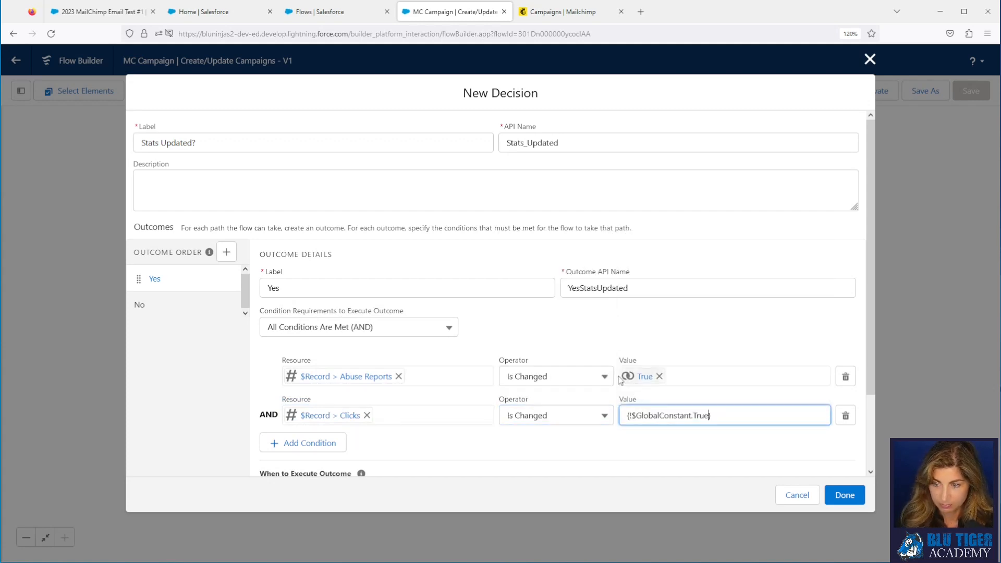
Step: Switch the outcome to Any Condition Is Met (OR) and add four empty condition rows
left_click(336, 330)
left_click(327, 372)
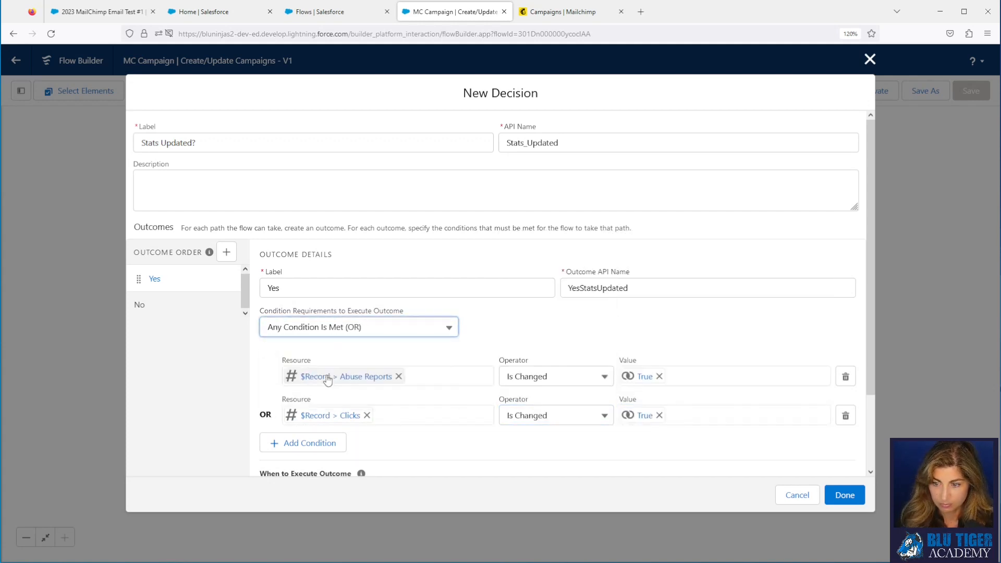
left_click(327, 445)
scroll(327, 447, "down", 3)
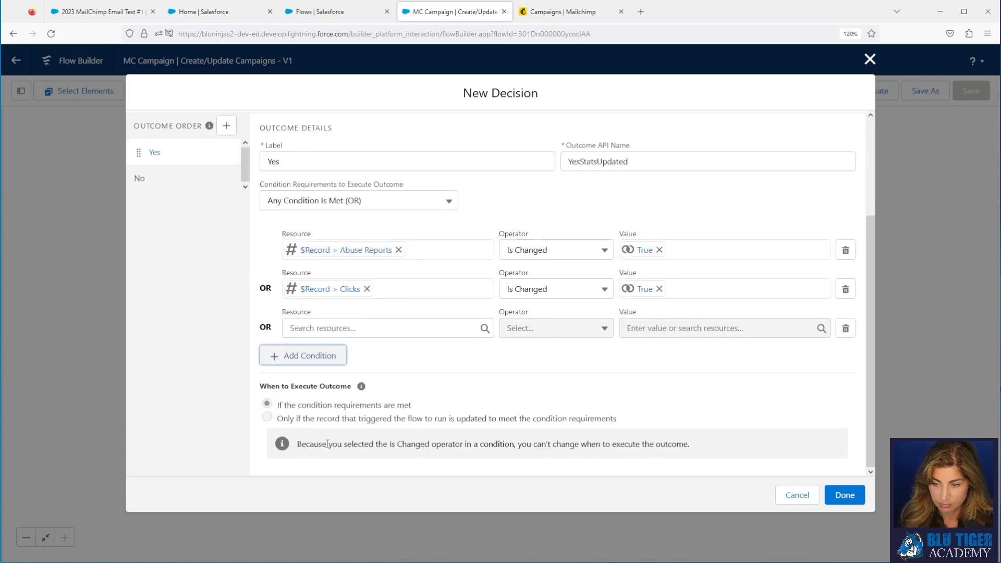
left_click(317, 359)
left_click(319, 400)
left_click(324, 436)
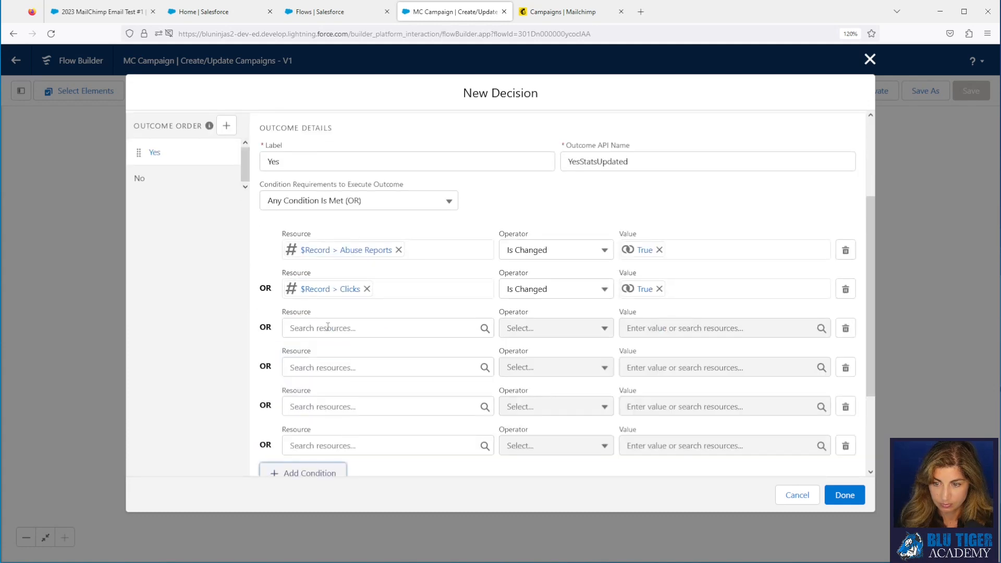
Step: Set the new rows' resources to $Record Unique Clicks and $Record Opens
left_click(327, 328)
type("recor")
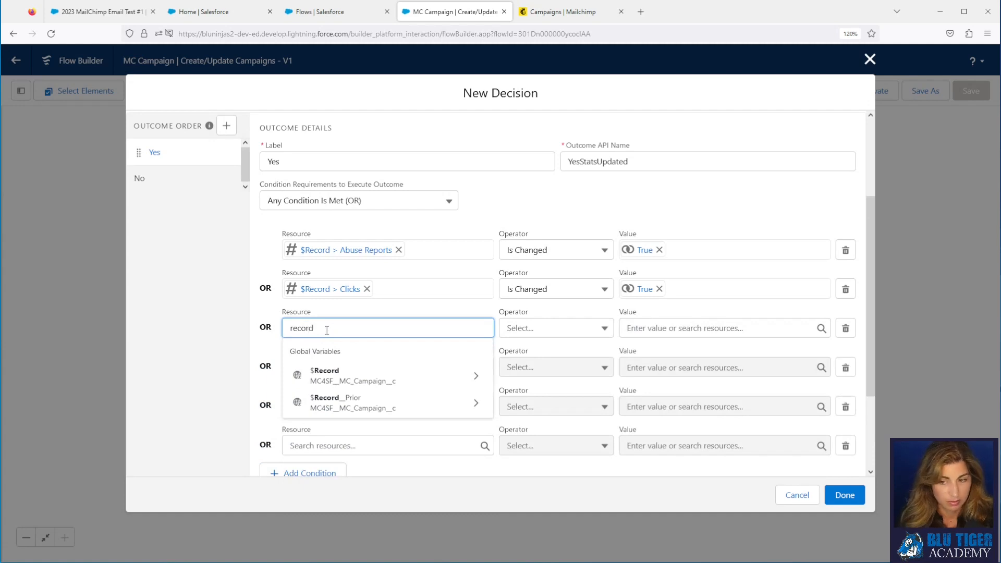
type("d")
left_click(335, 376)
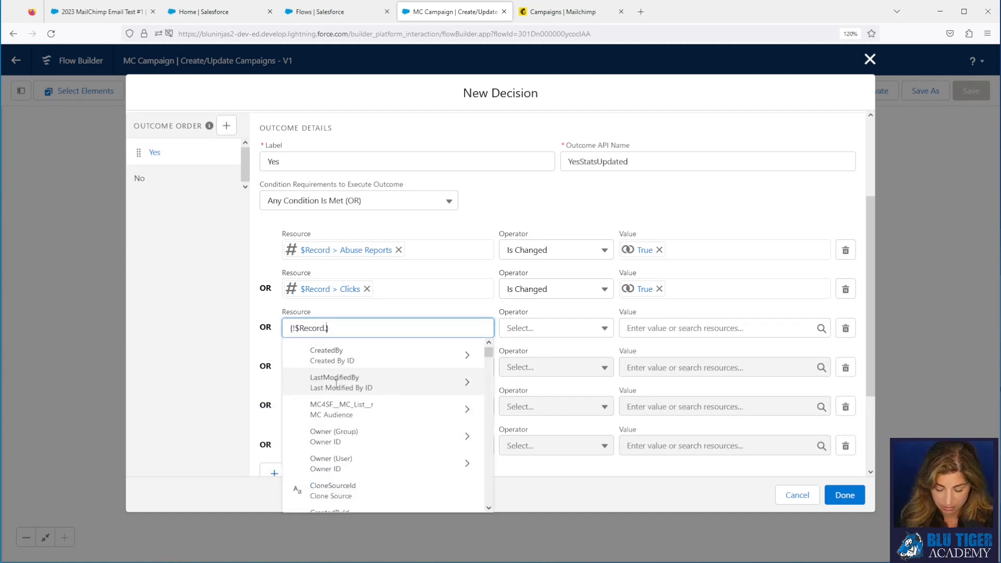
type("uniquw")
key("BackSpace")
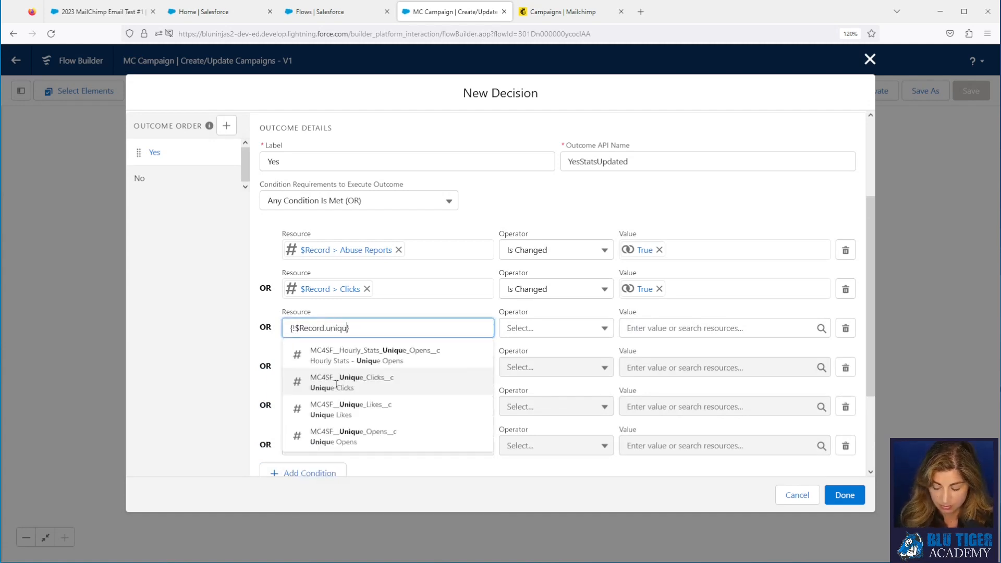
left_click(339, 386)
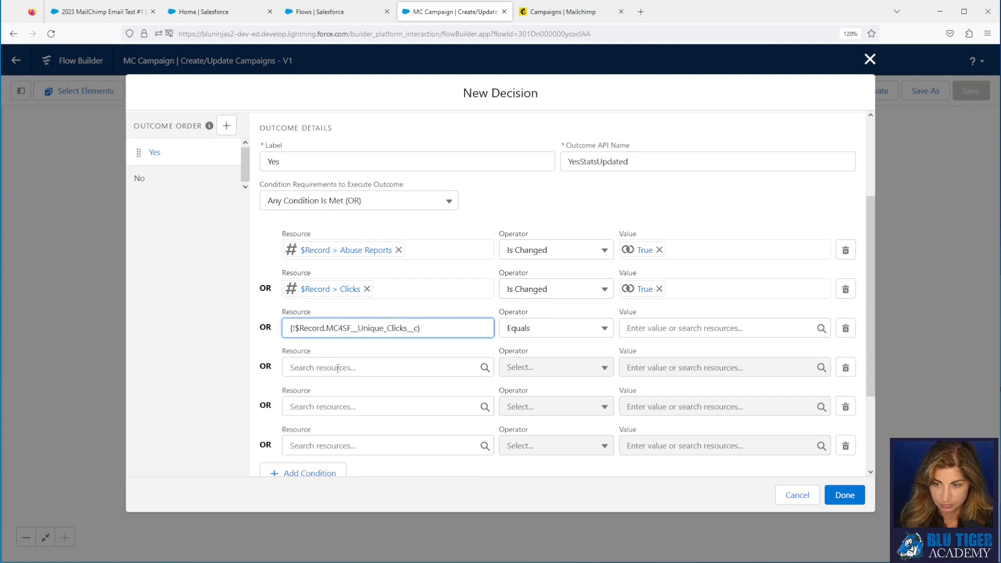
left_click(338, 368)
type("rec")
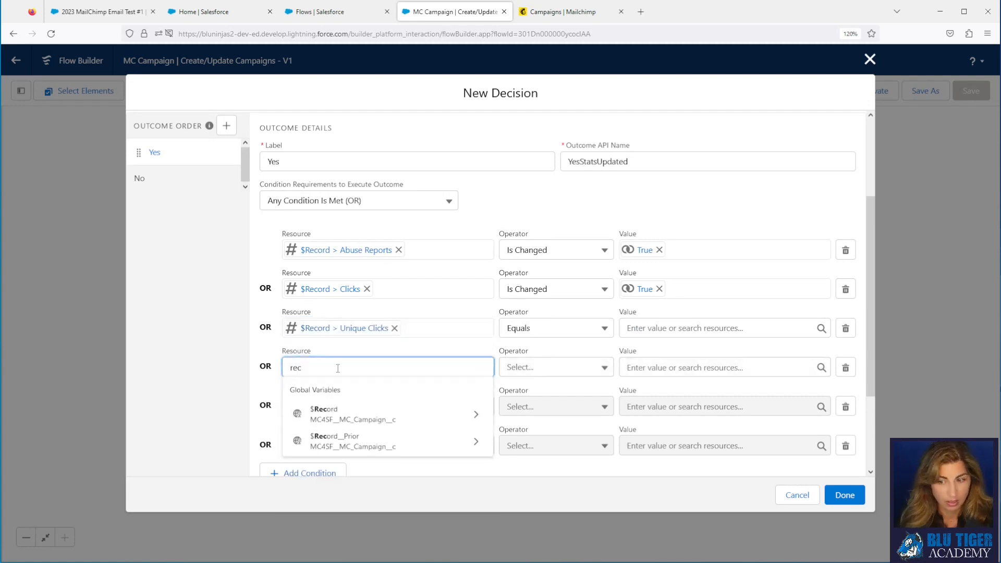
left_click(346, 413)
type("open")
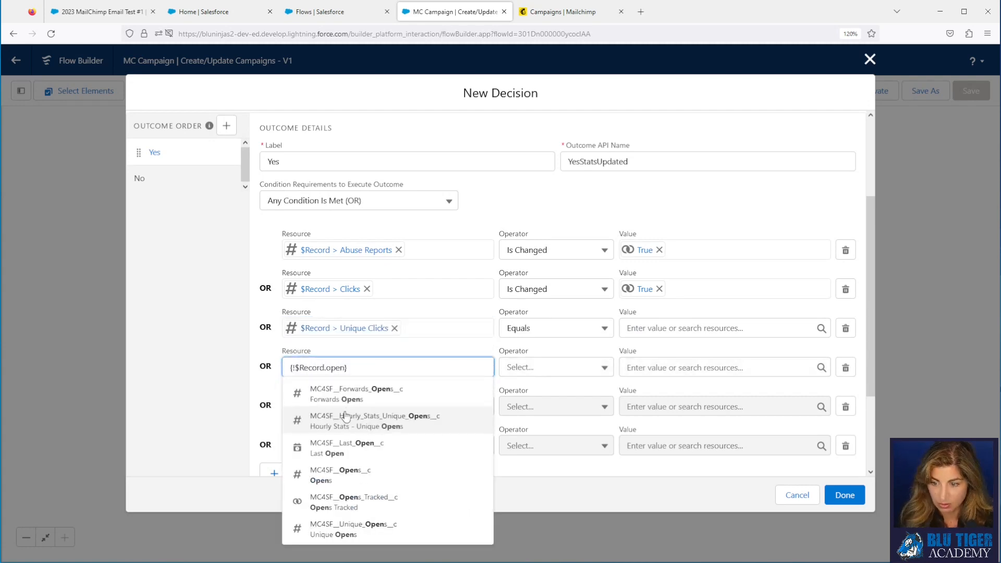
left_click(351, 485)
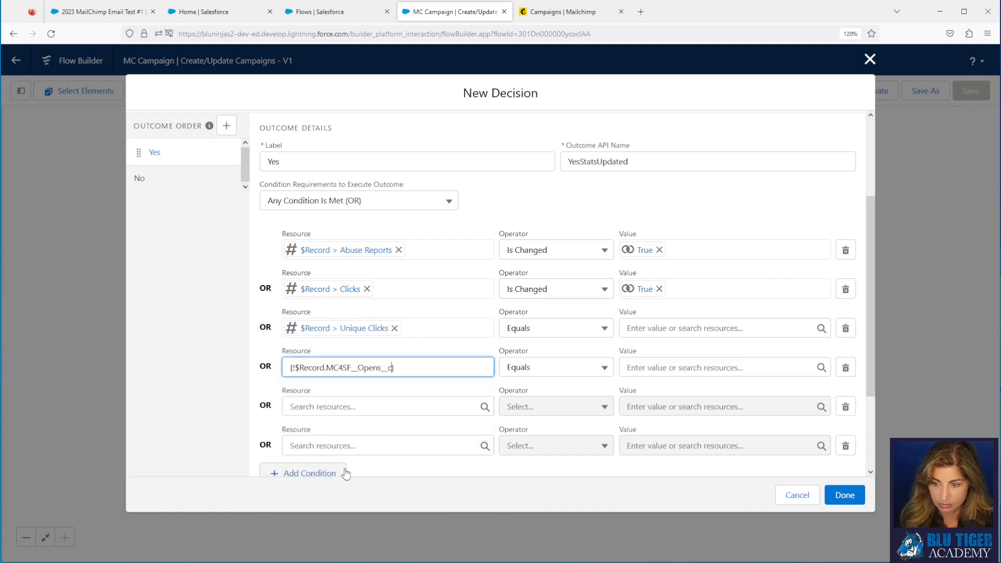
Step: Set the remaining rows' resources to $Record Unique Opens and $Record Emails Sent
left_click(339, 409)
type("rec")
left_click(342, 355)
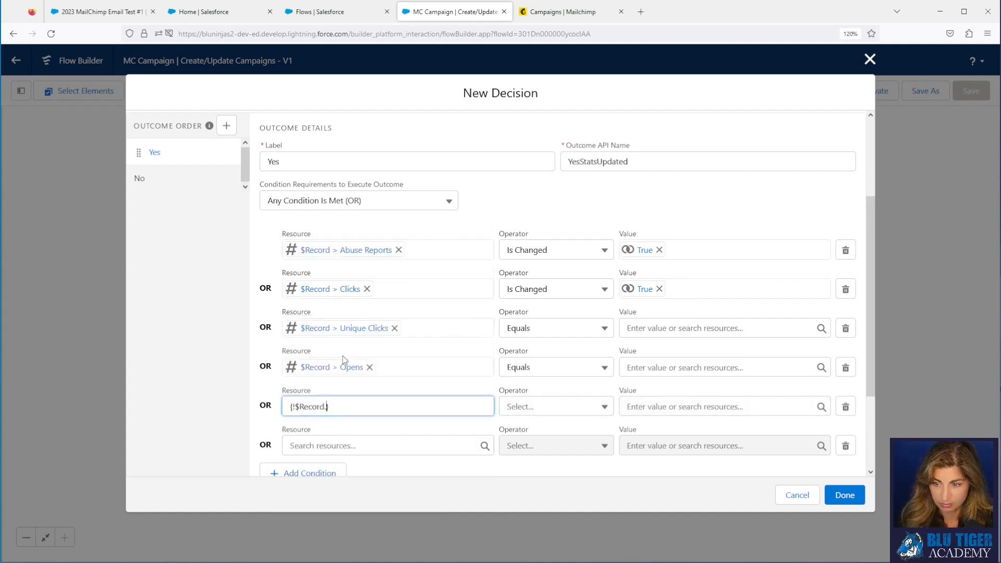
type("uniq")
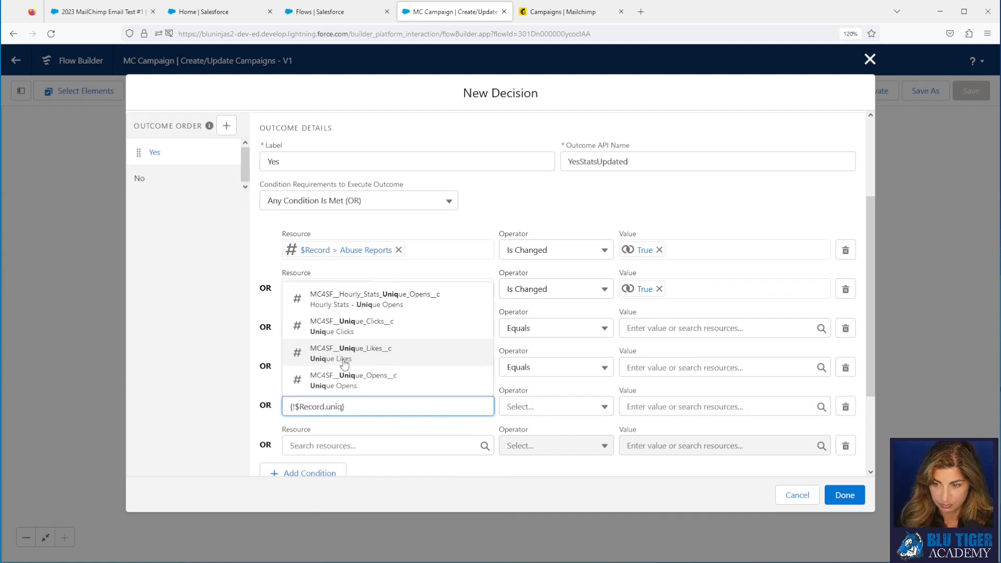
left_click(344, 378)
left_click(340, 446)
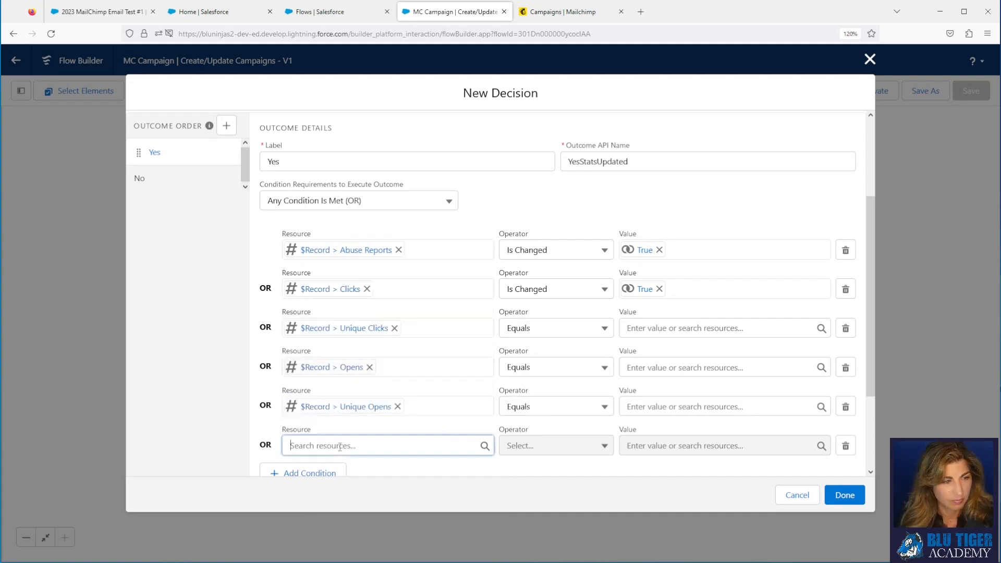
type("rec")
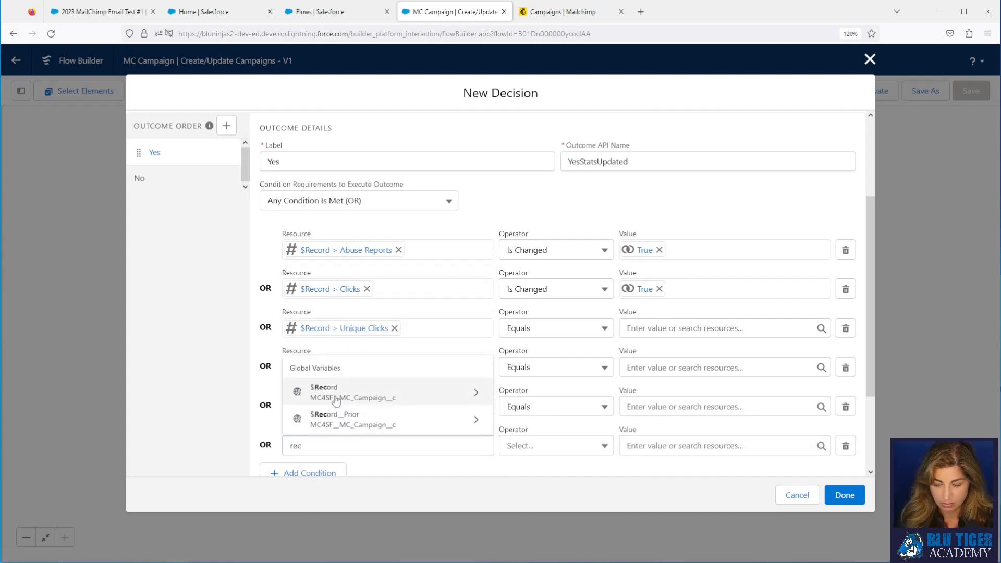
left_click(336, 399)
type("emails")
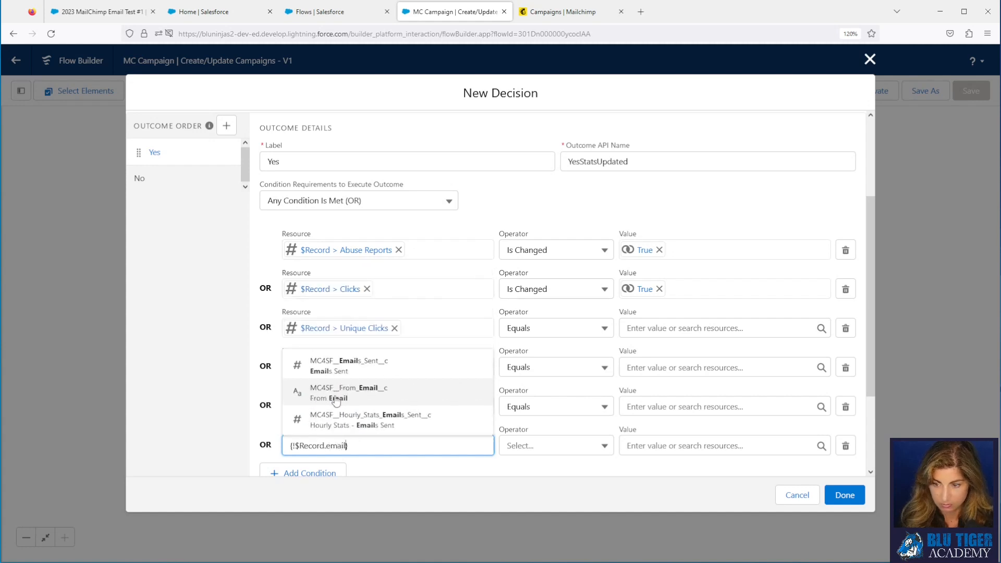
left_click(334, 395)
Step: Set the operator to Is Changed for Unique Clicks, Opens, Unique Opens and Emails Sent
left_click(564, 331)
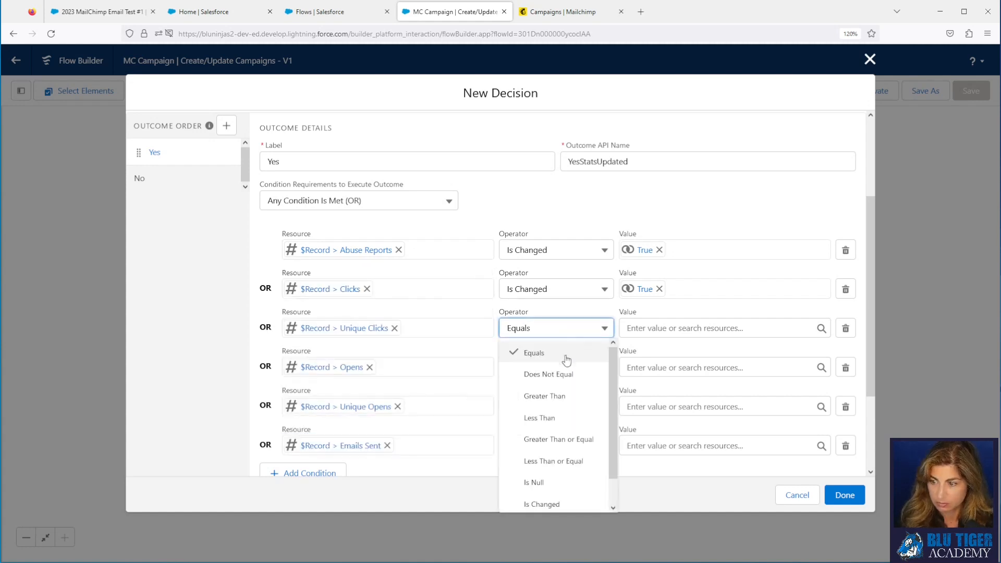
scroll(558, 470, "down", 1)
left_click(559, 481)
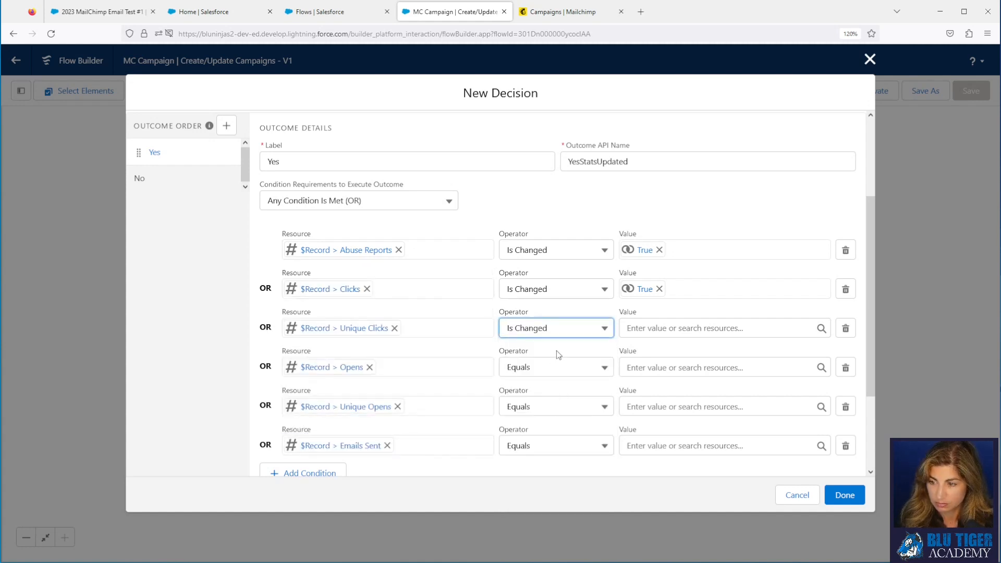
left_click(555, 369)
left_click(553, 544)
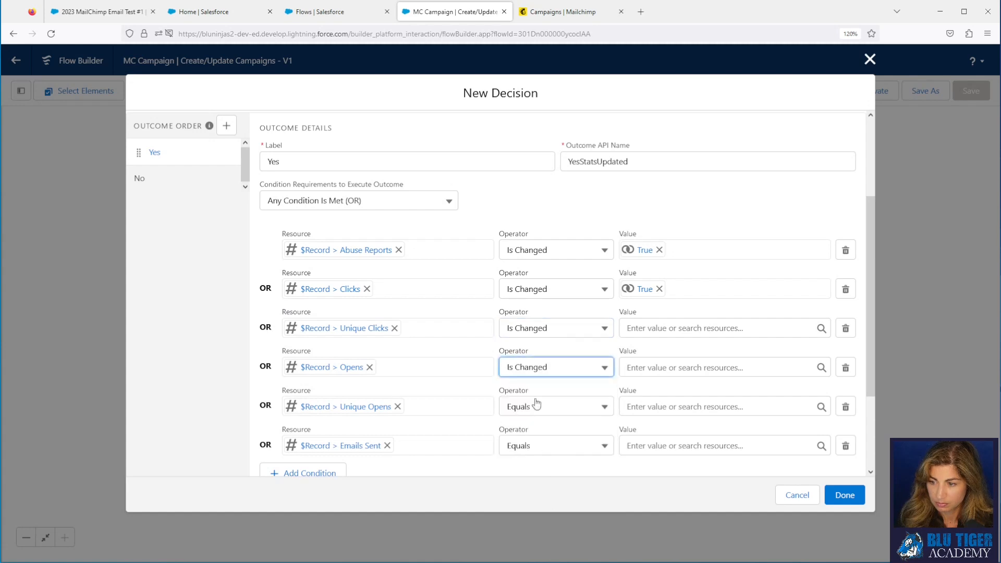
left_click(533, 404)
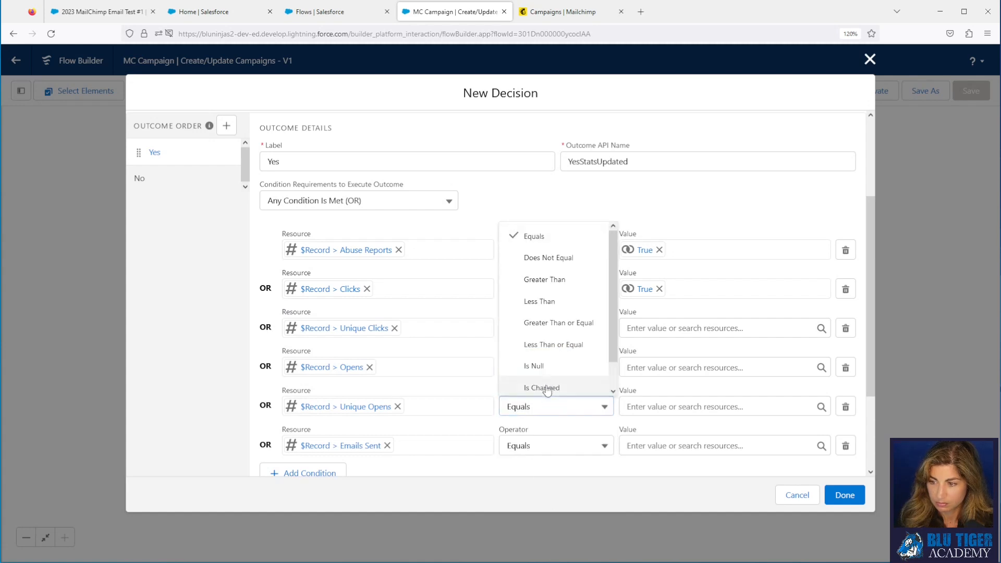
left_click(548, 389)
left_click(540, 445)
left_click(542, 425)
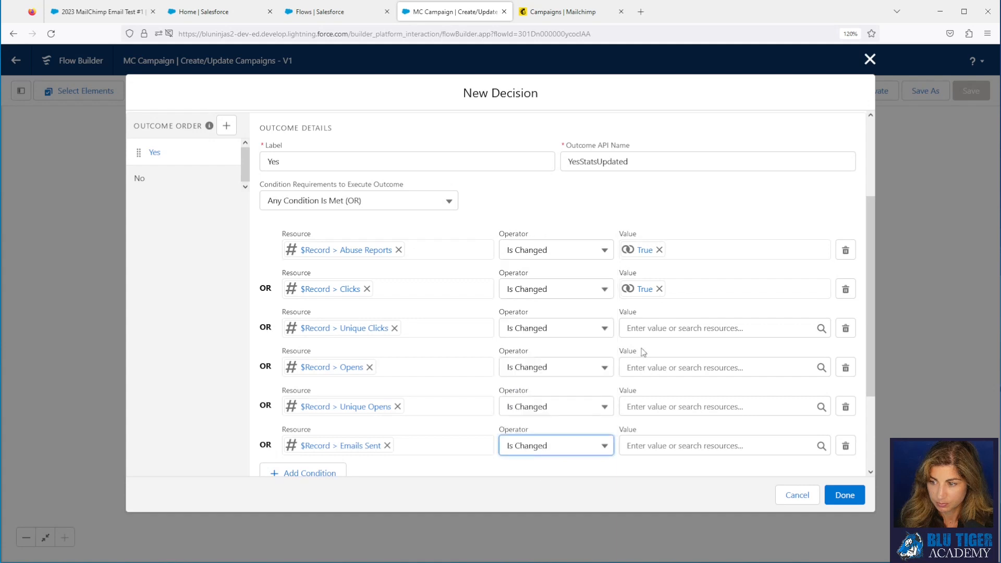
Step: Set the value $GlobalConstant.True on the Unique Clicks, Opens, Unique Opens and Emails Sent conditions
left_click(644, 335)
type("true")
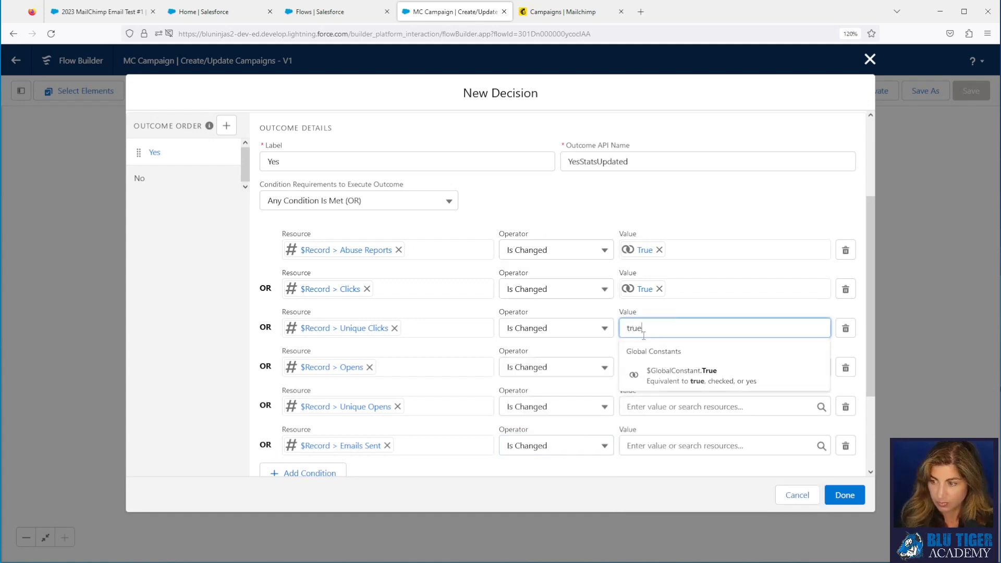
left_click(652, 373)
left_click(660, 367)
type("tr")
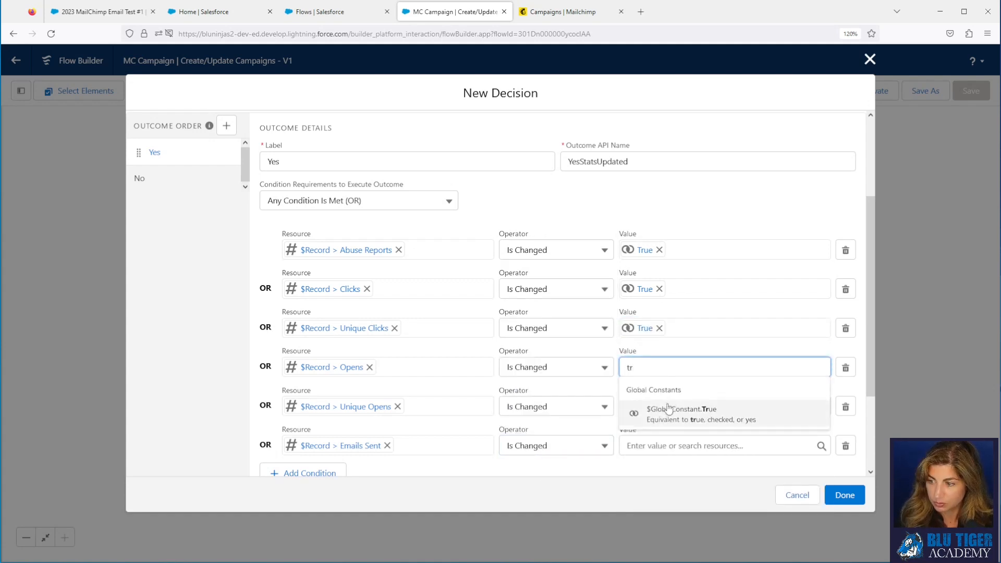
left_click(669, 408)
left_click(670, 407)
type("tr")
left_click(665, 380)
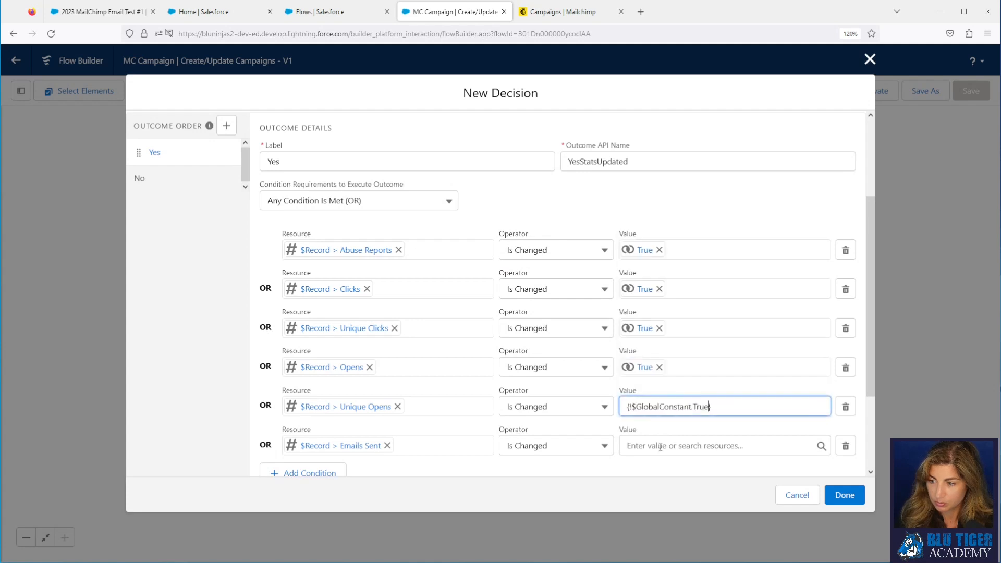
left_click(660, 447)
type("tr")
left_click(673, 416)
scroll(347, 374, "down", 2)
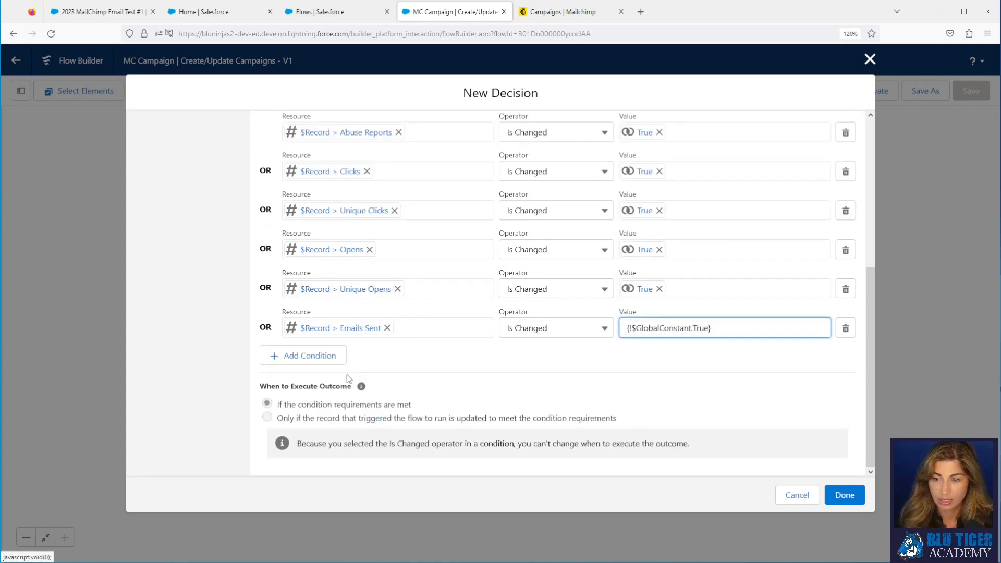
Step: Add five more empty OR condition rows to the Yes outcome
left_click(308, 356)
left_click(320, 394)
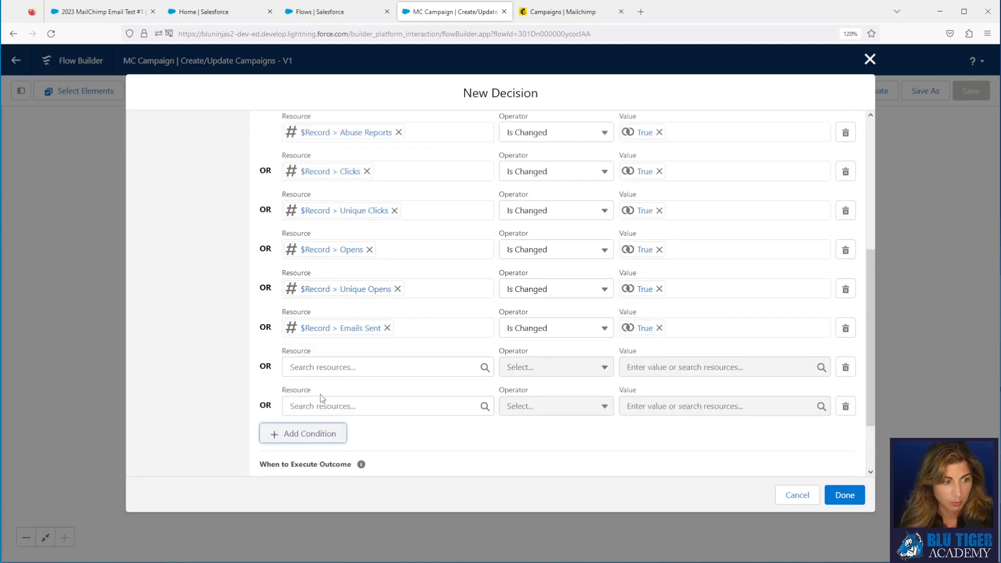
left_click(322, 440)
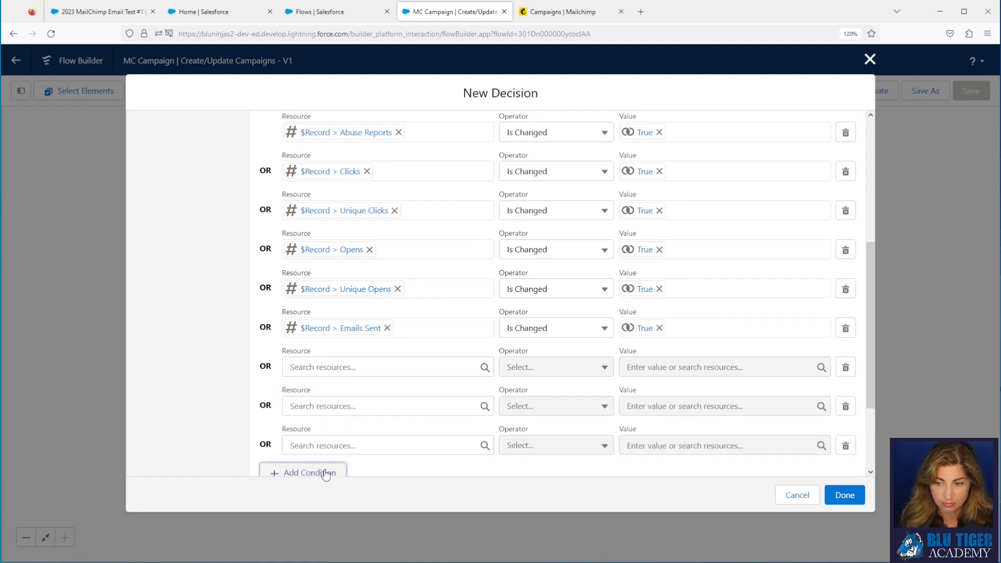
left_click(325, 474)
scroll(362, 423, "down", 2)
left_click(323, 447)
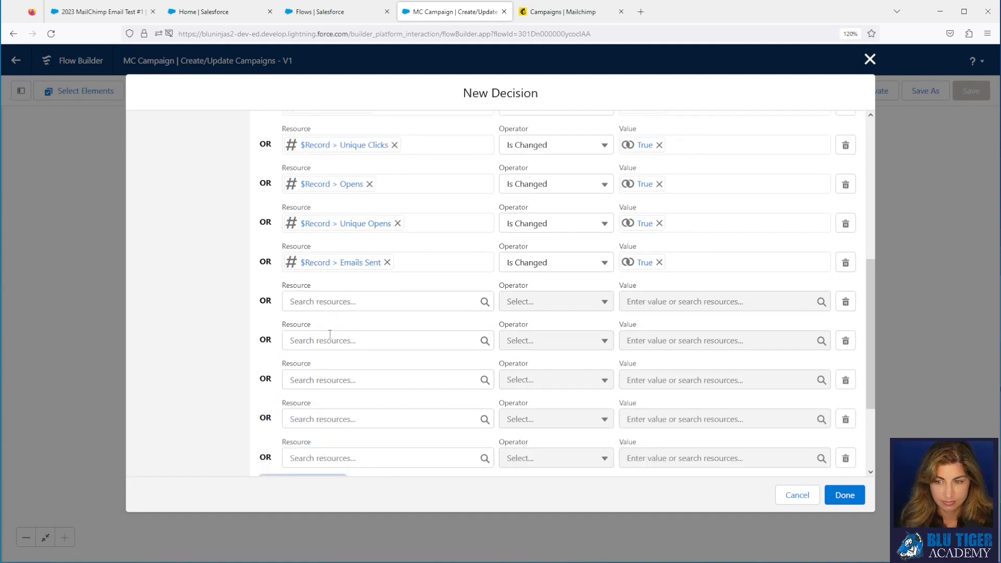
Step: Set the first new row's resource to $Record Unsubscribes
left_click(326, 310)
type("$")
key("BackSpace")
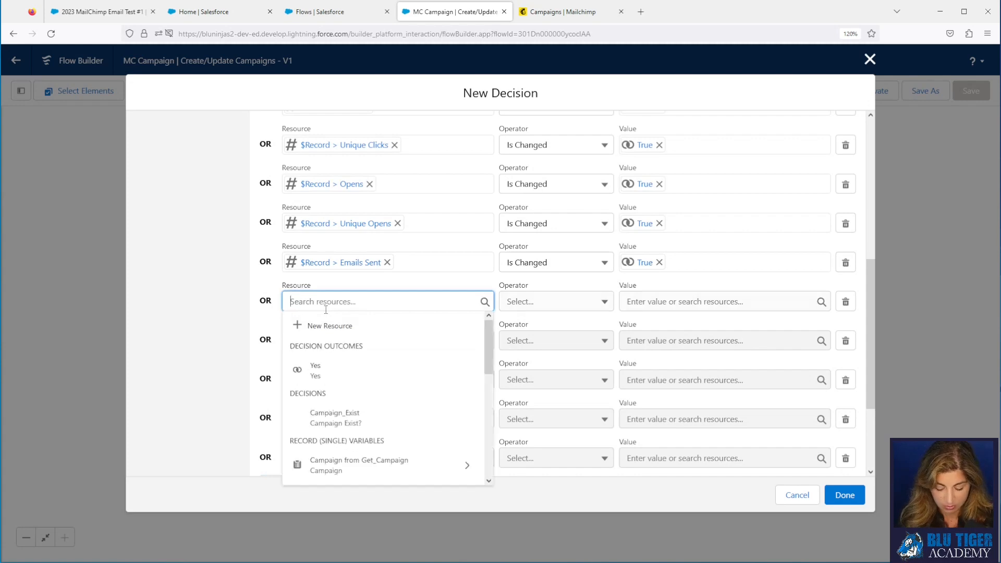
type("rec")
left_click(334, 349)
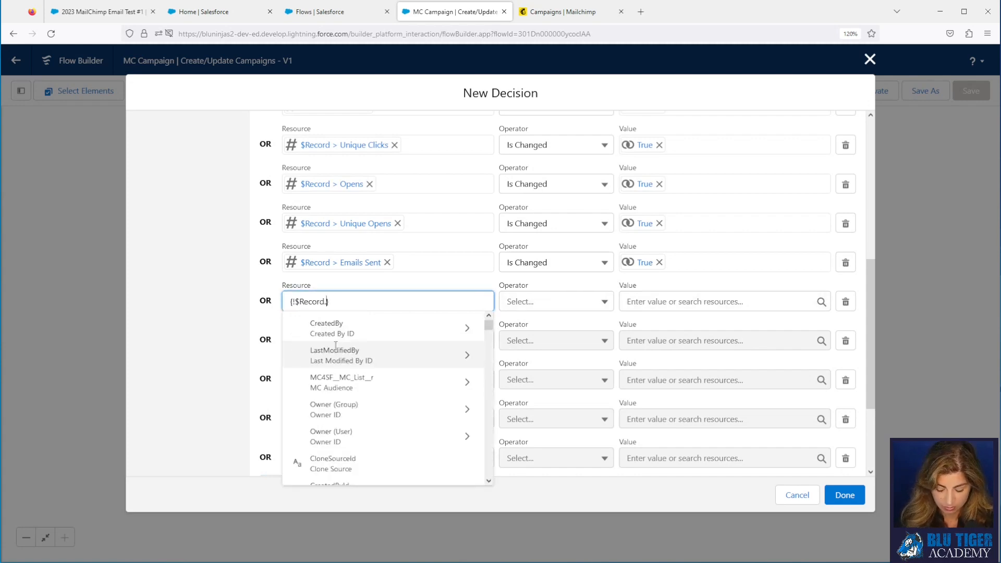
type("un")
scroll(342, 345, "down", 2)
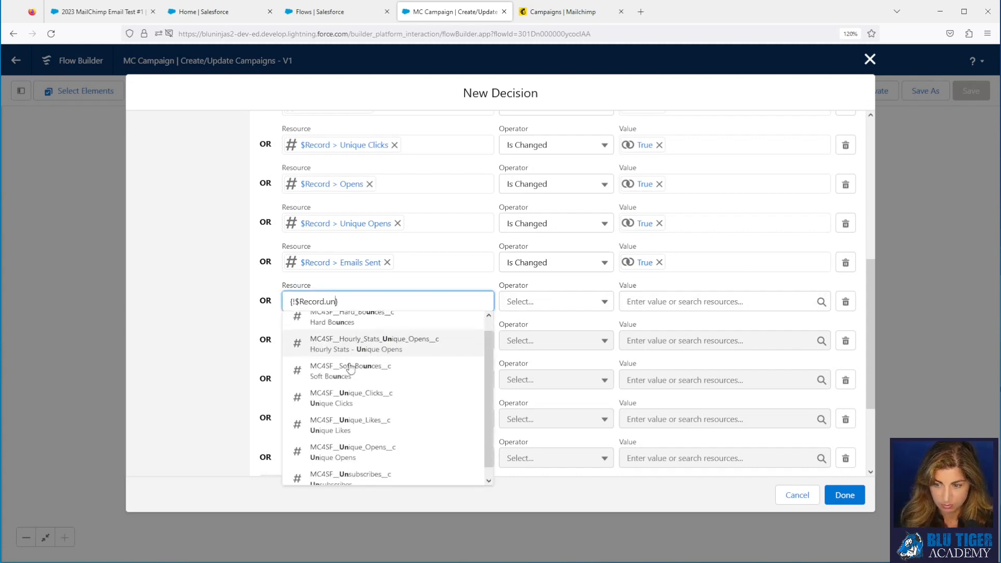
left_click(349, 470)
Step: Set the next two rows to $Record Soft Bounces and $Record Hard Bounces
left_click(327, 344)
type("rec")
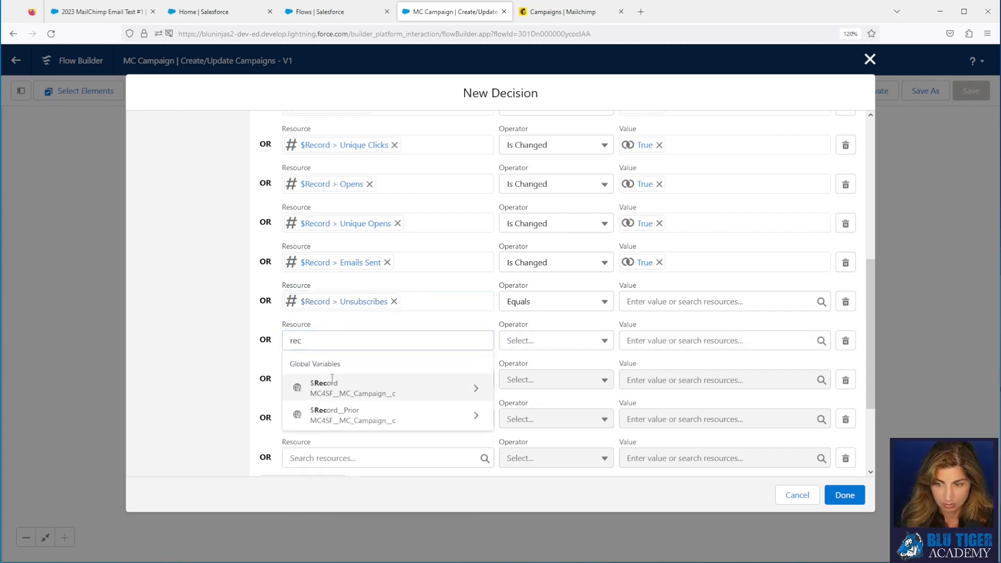
left_click(331, 377)
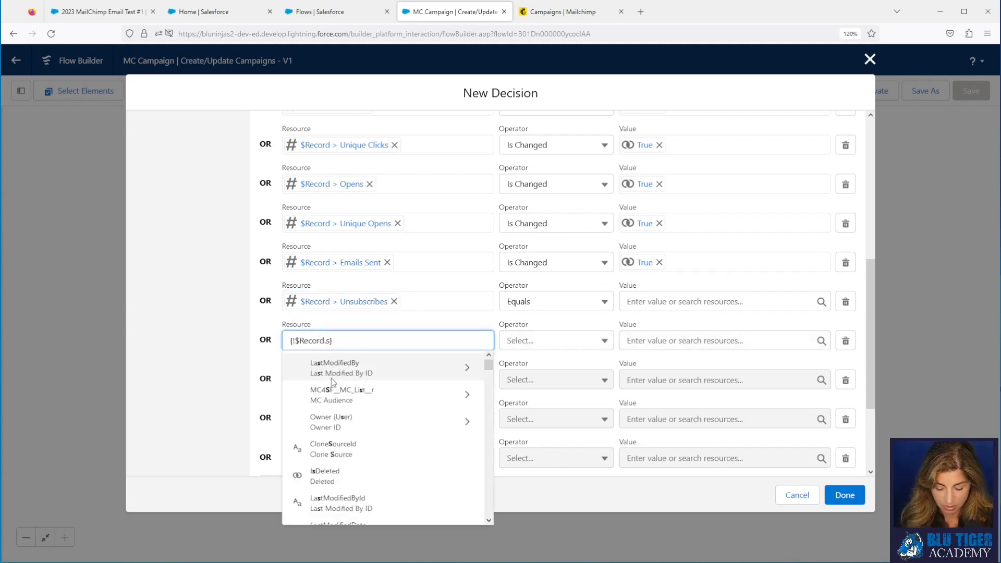
type("soft")
left_click(335, 378)
left_click(327, 381)
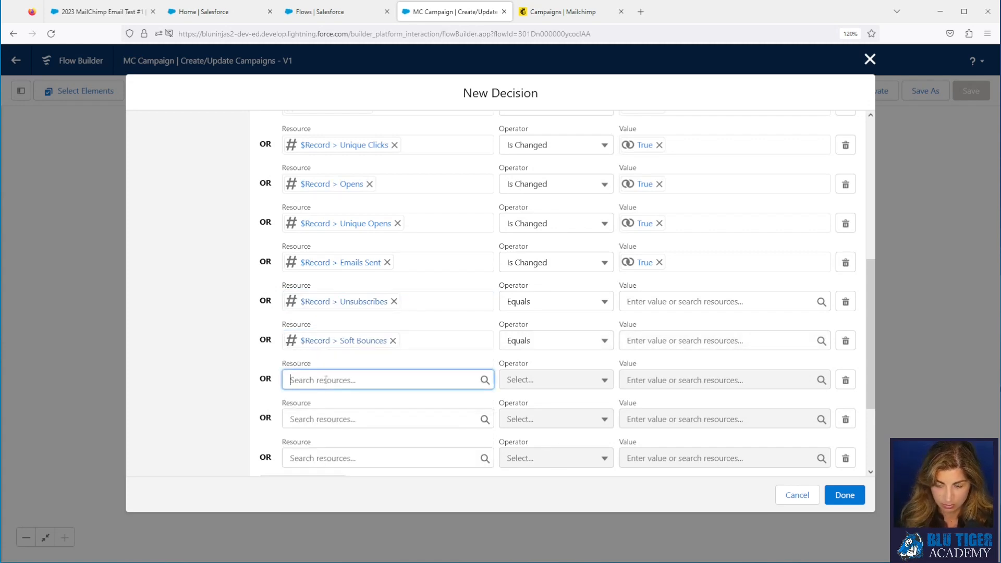
type("rec")
left_click(333, 326)
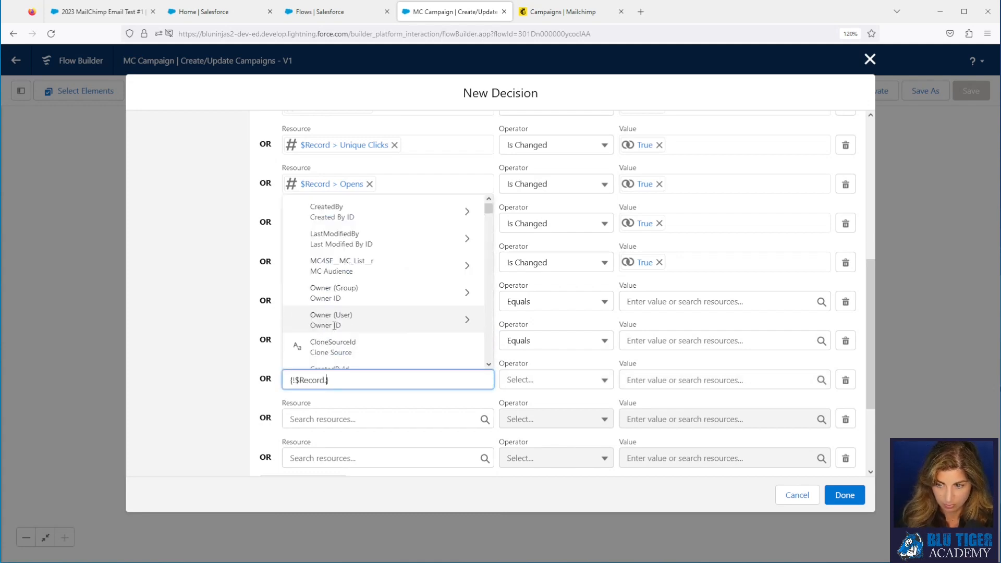
type("boun")
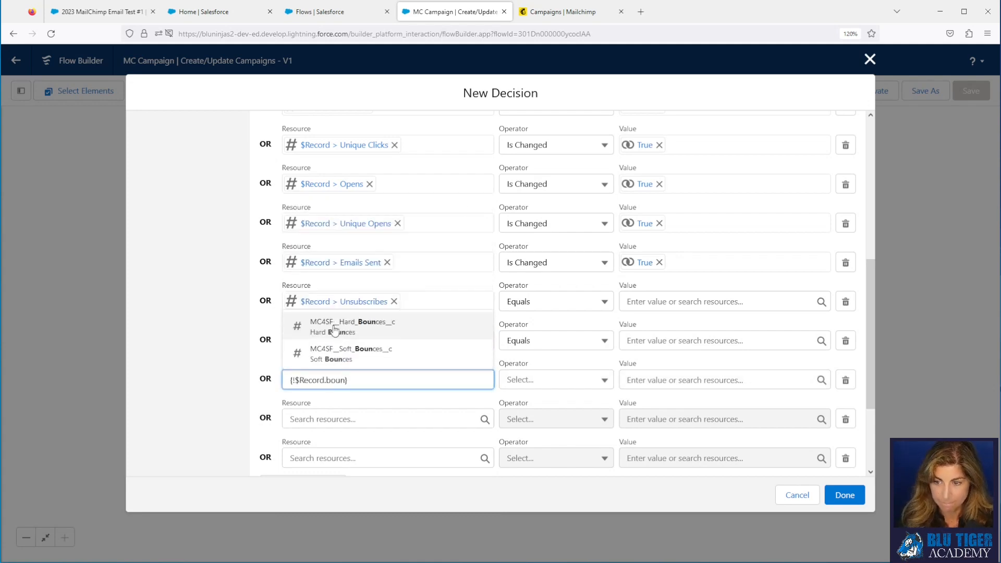
left_click(335, 329)
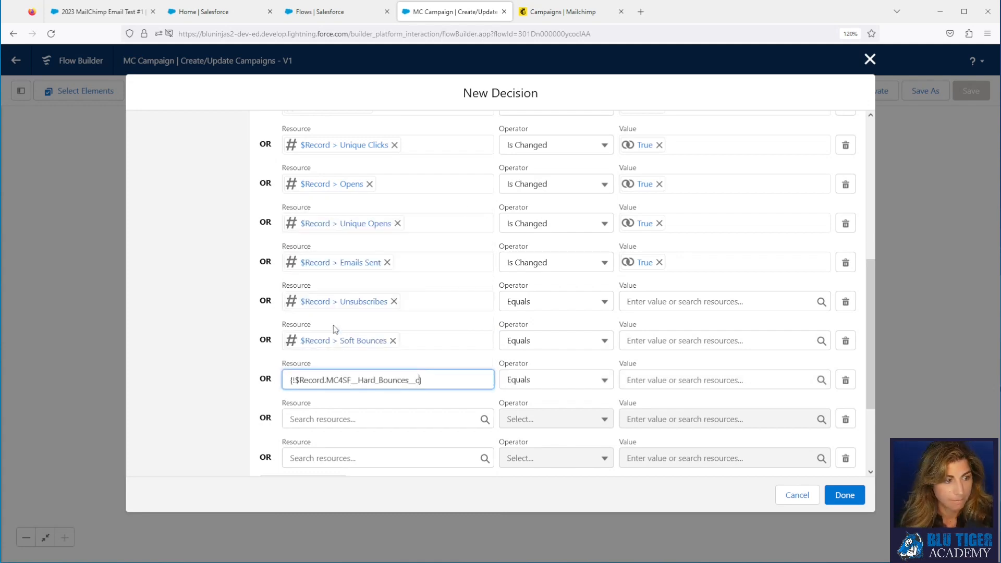
Step: Set the last two rows to $Record Forwards and $Record Forwards Opens
left_click(323, 420)
type("rec")
left_click(329, 368)
type("f")
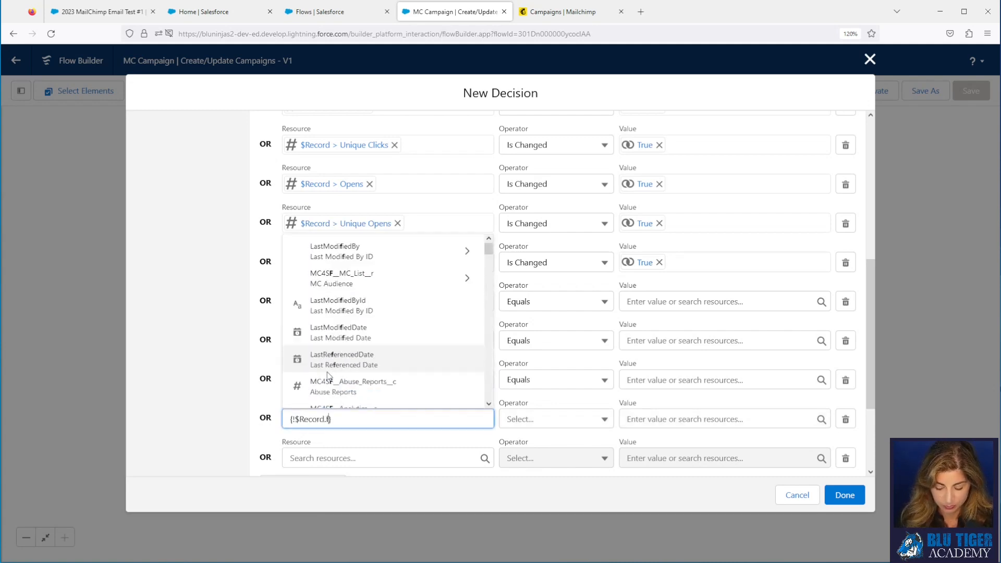
type("or")
left_click(328, 371)
left_click(329, 460)
type("r")
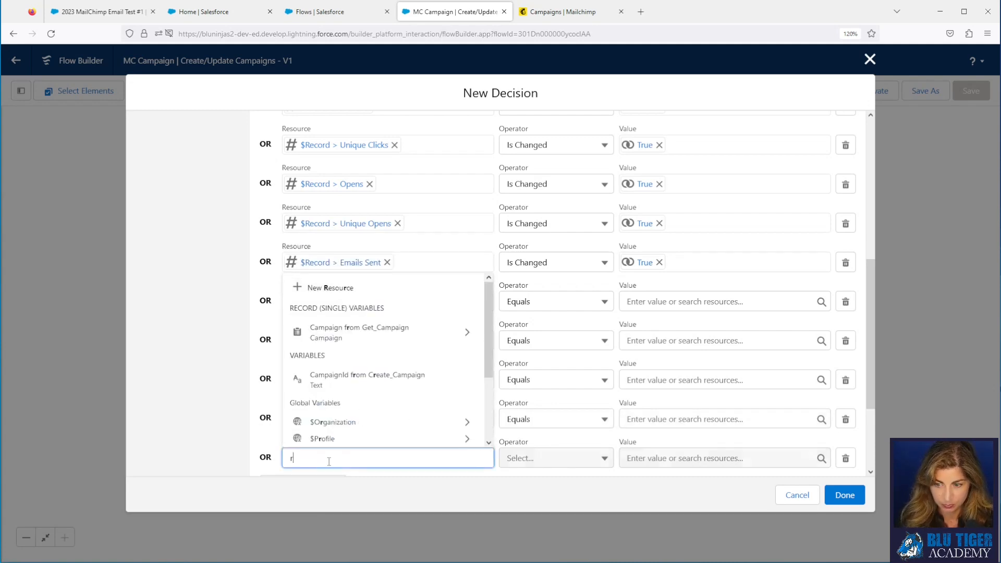
type("ec")
left_click(332, 403)
type("for")
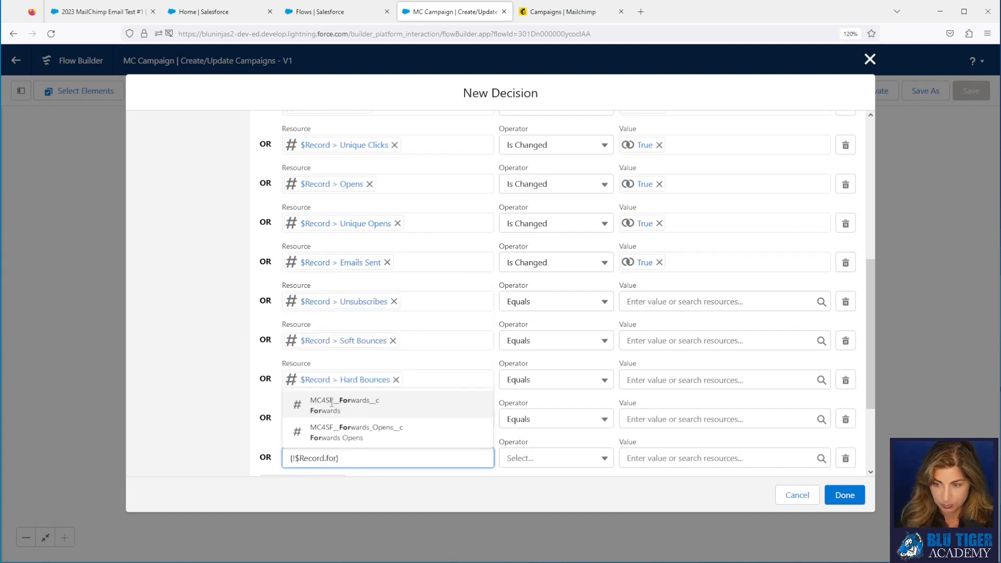
left_click(351, 424)
Step: Set the Unsubscribes, Soft Bounces, Hard Bounces, Forwards and Forwards Opens conditions to Is Changed
left_click(576, 306)
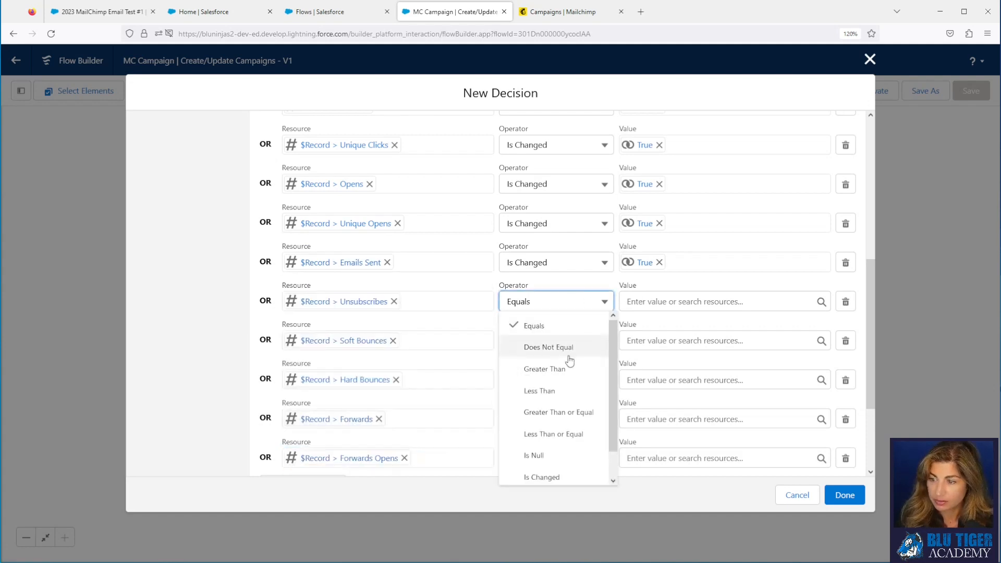
left_click(553, 477)
left_click(565, 342)
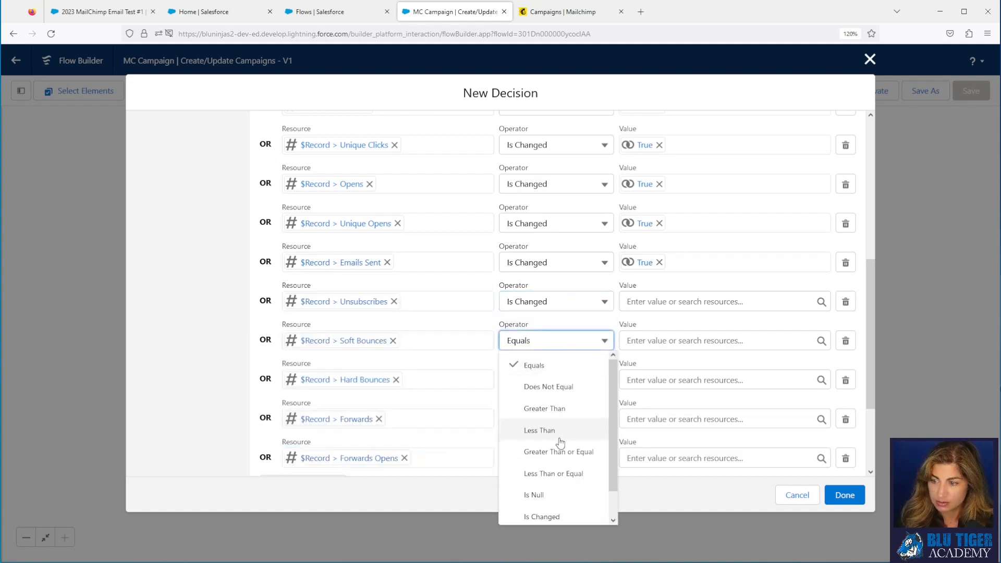
left_click(560, 513)
left_click(558, 383)
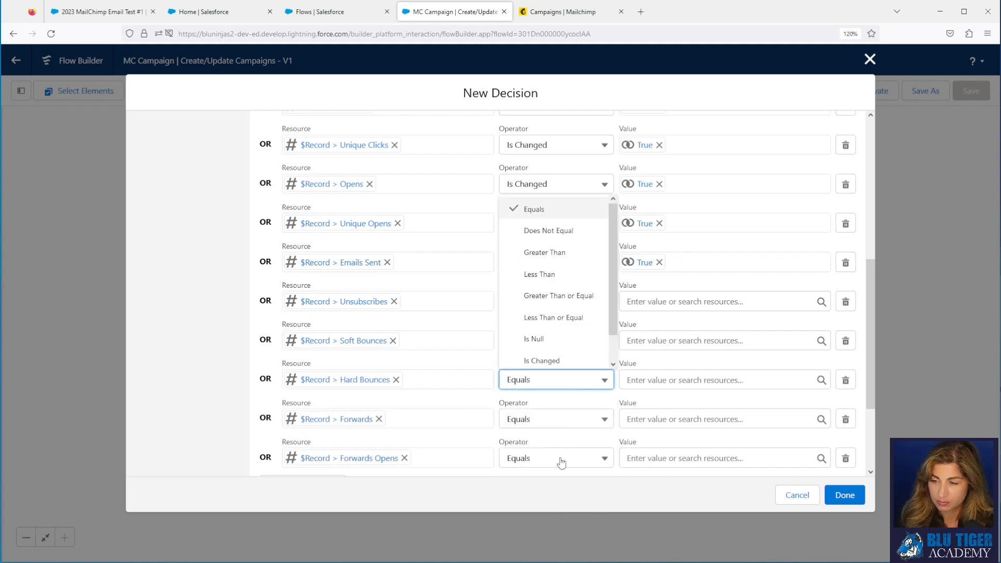
left_click(561, 365)
left_click(551, 421)
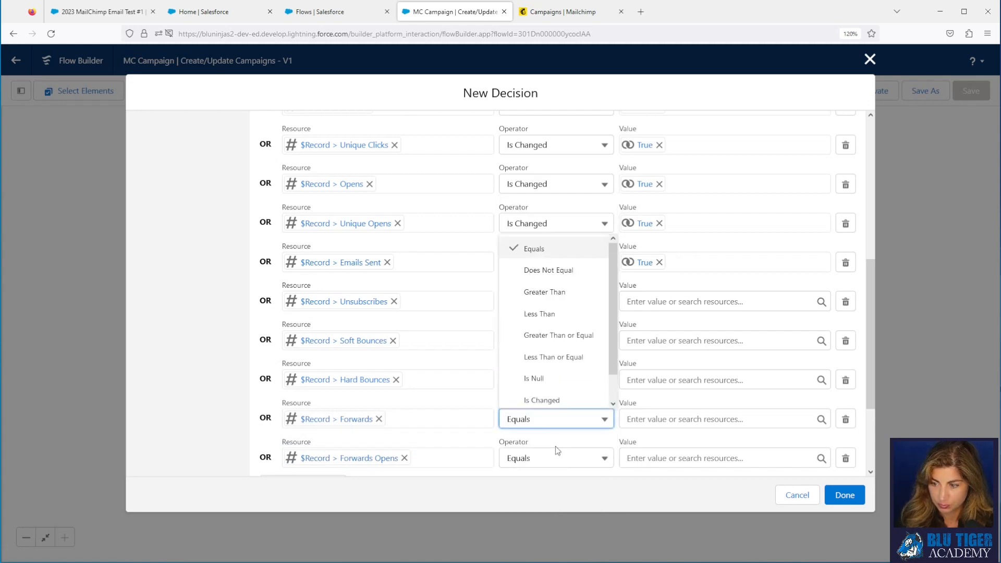
left_click(552, 398)
left_click(552, 463)
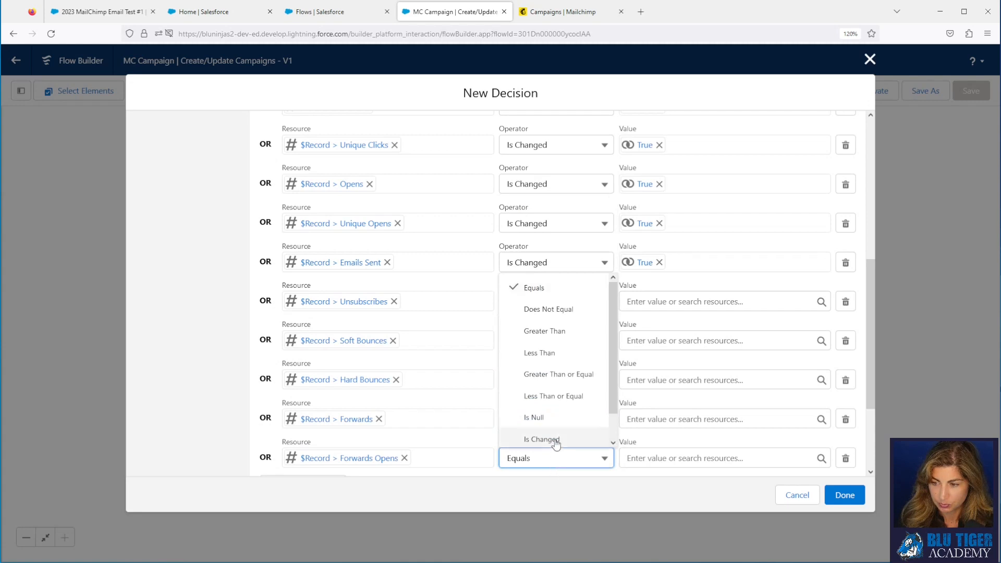
left_click(543, 439)
Step: Set the Unsubscribes, Soft Bounces and Hard Bounces condition values to $GlobalConstant.True
left_click(629, 303)
type("Tr")
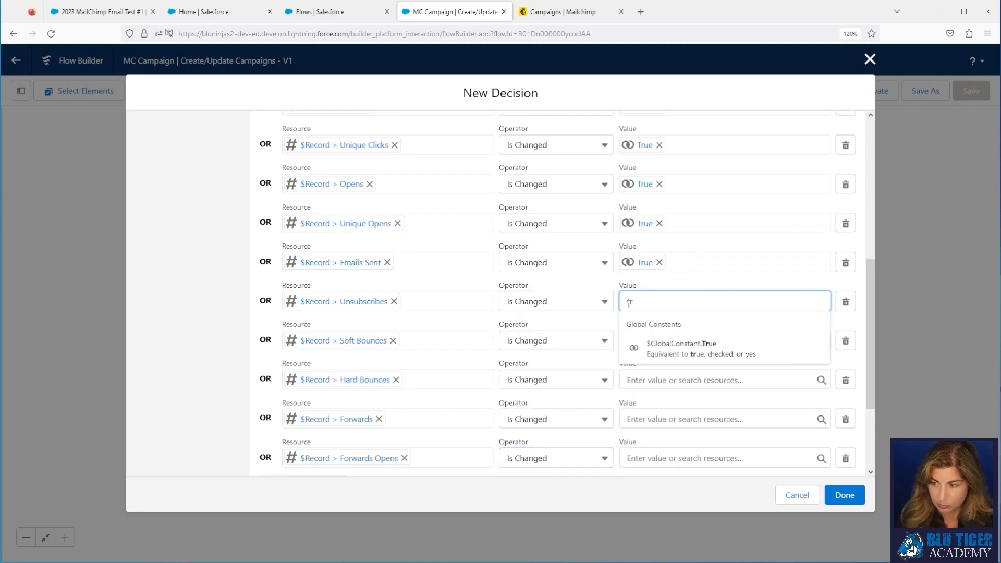
left_click(647, 346)
left_click(647, 345)
type("Tr")
left_click(662, 385)
left_click(663, 385)
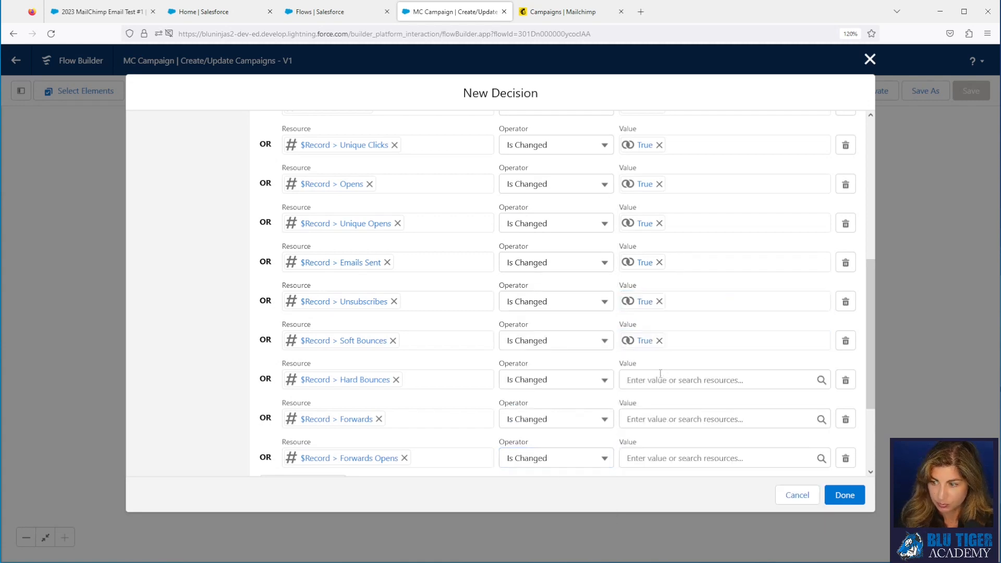
type("Tr")
left_click(677, 367)
Step: Set the Forwards and Forwards Opens condition values to $GlobalConstant.True
left_click(670, 416)
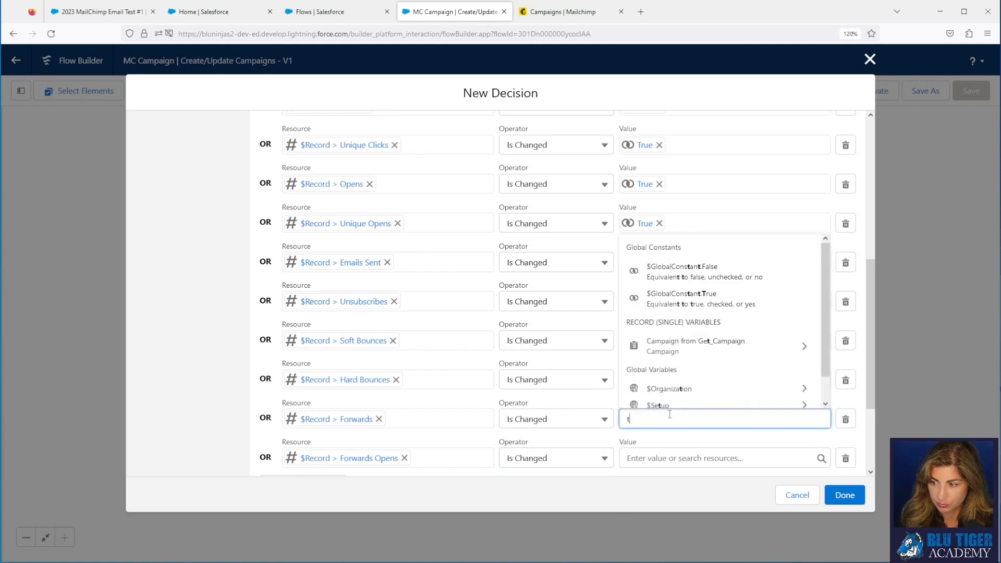
type("tr")
left_click(676, 390)
left_click(666, 458)
type("tr")
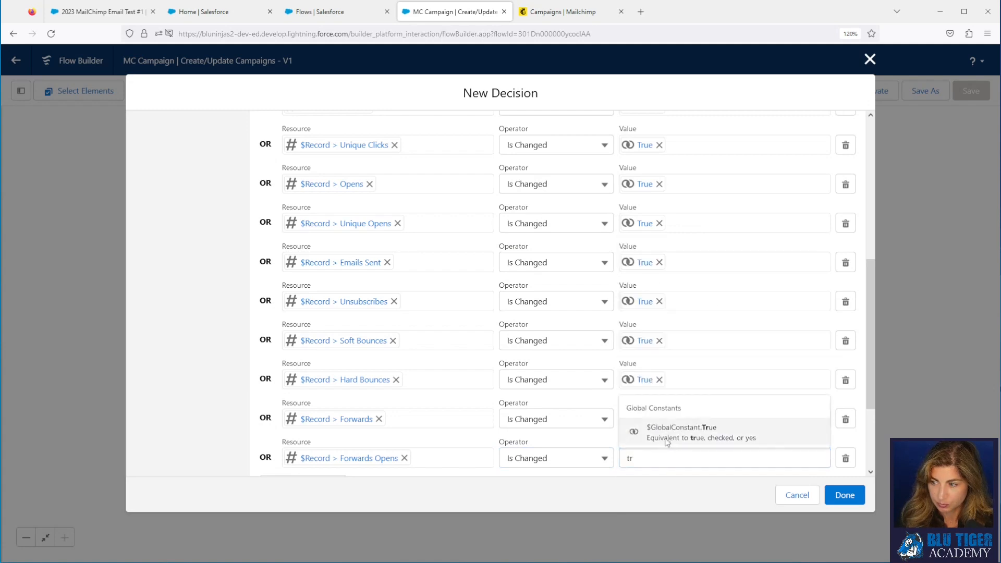
left_click(673, 433)
Step: Review the conditions and save the Stats Updated? decision
scroll(746, 366, "down", 5)
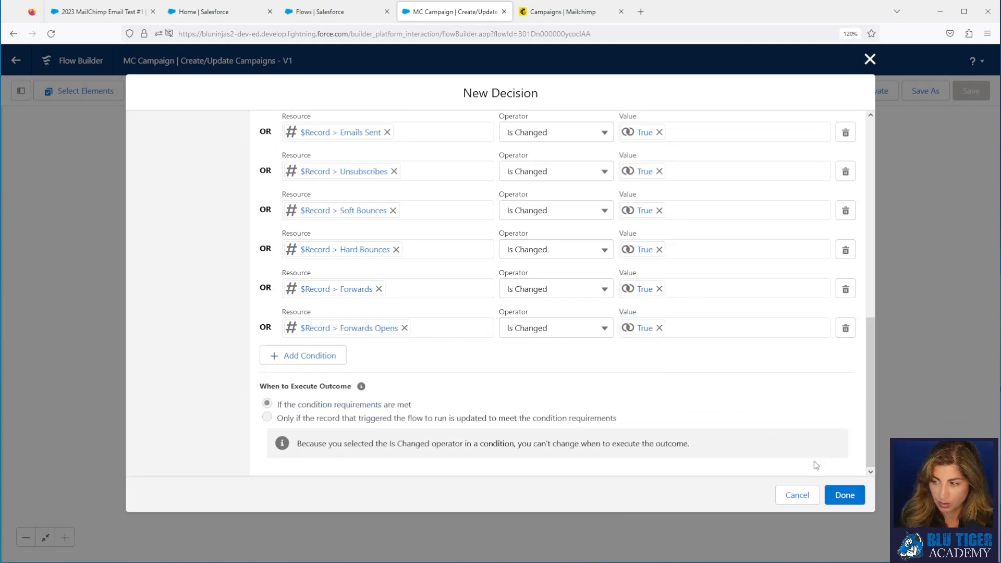
scroll(417, 361, "up", 10)
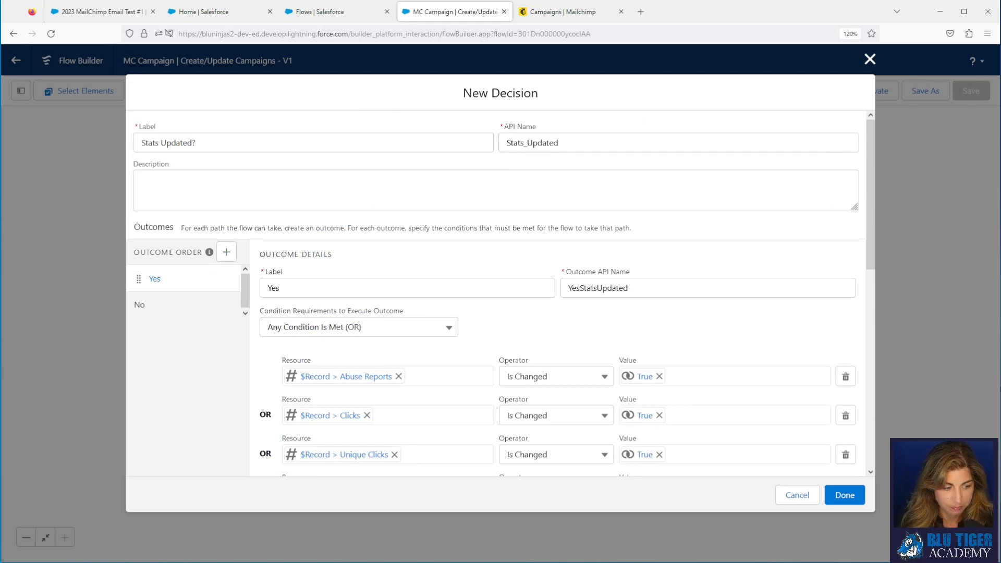
left_click(845, 495)
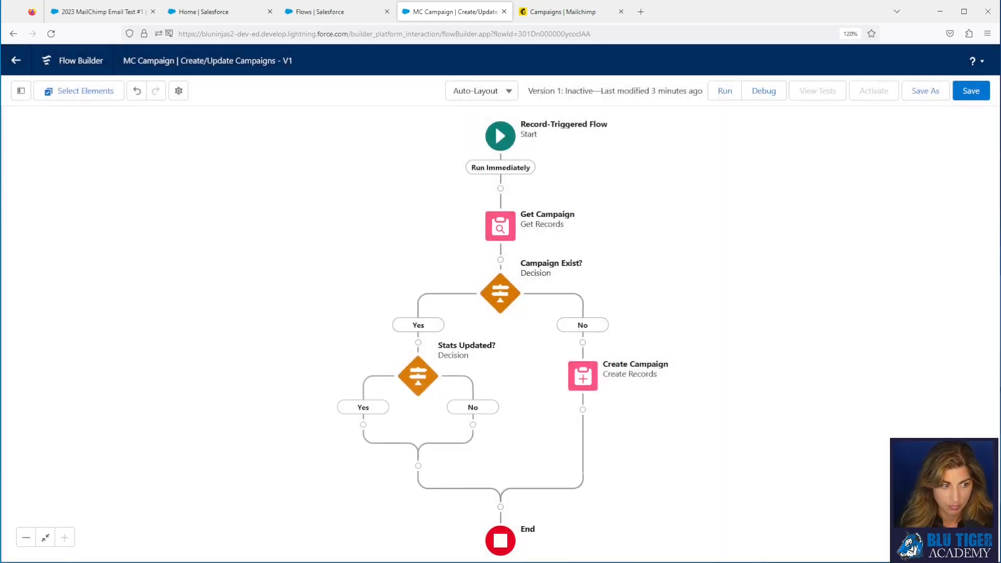
Step: Add an Assignment named Assign Updated Campaign Stats on the Stats Updated? Yes path
left_click(363, 425)
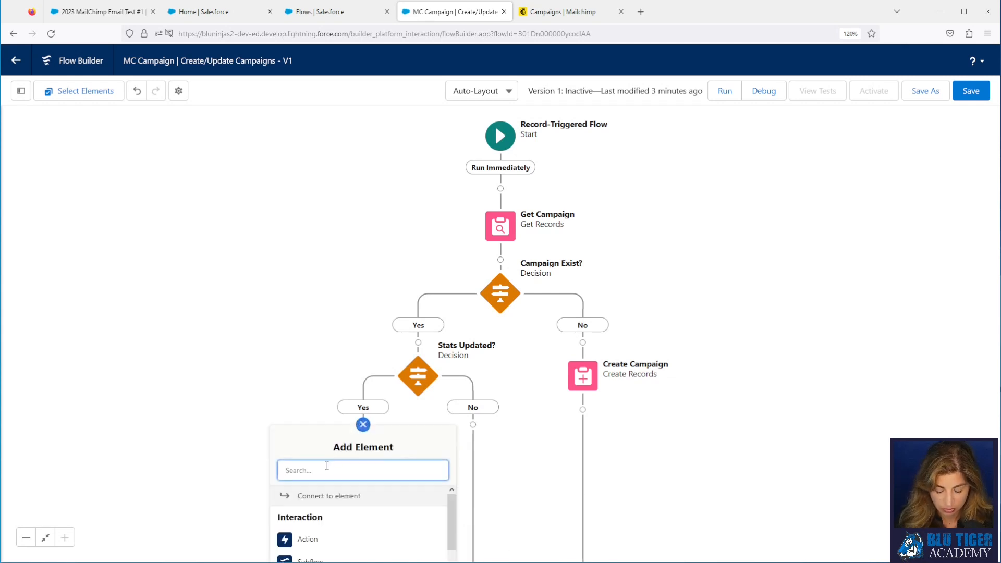
type("ass")
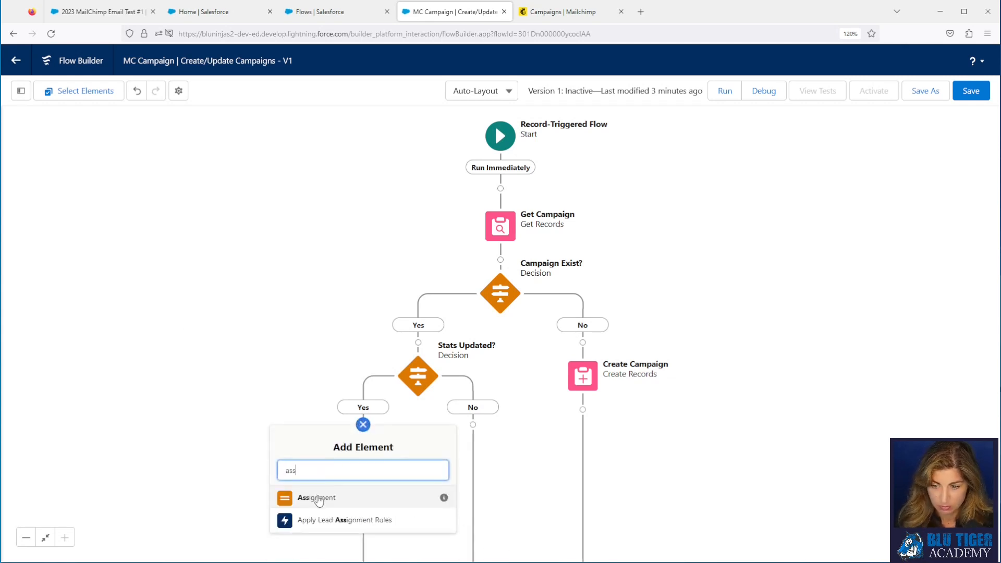
left_click(319, 500)
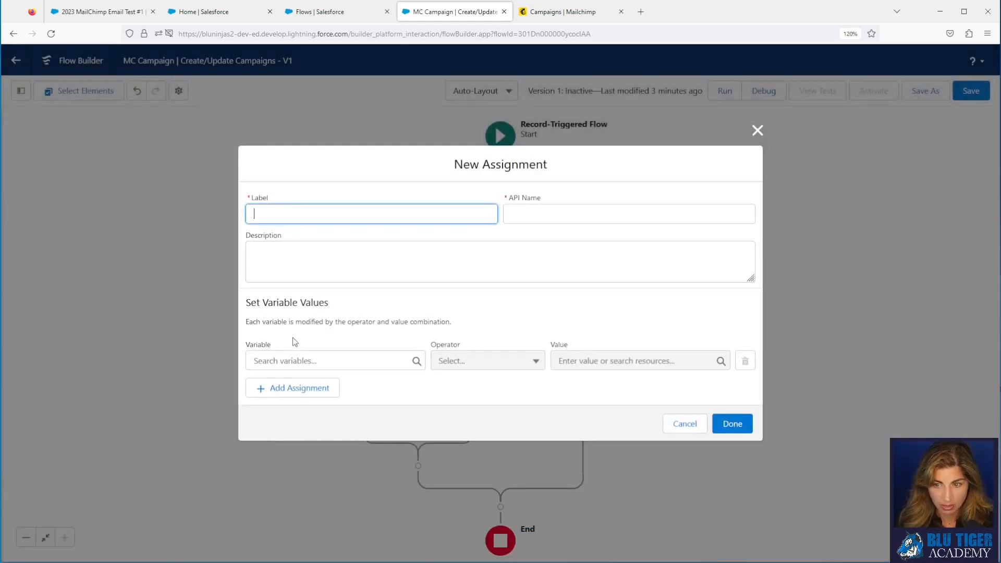
type("Assign Updated Campaign Stats")
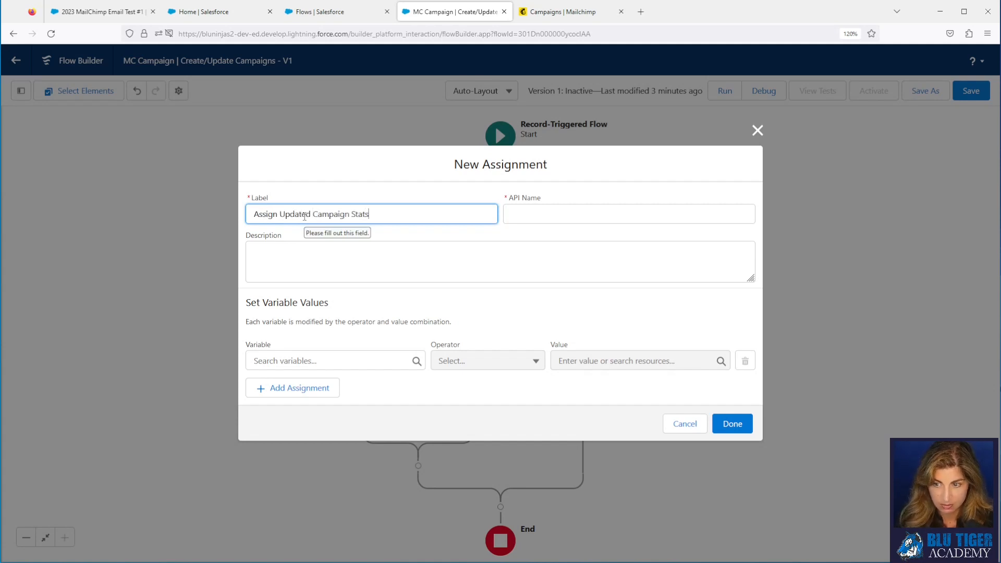
key("Tab")
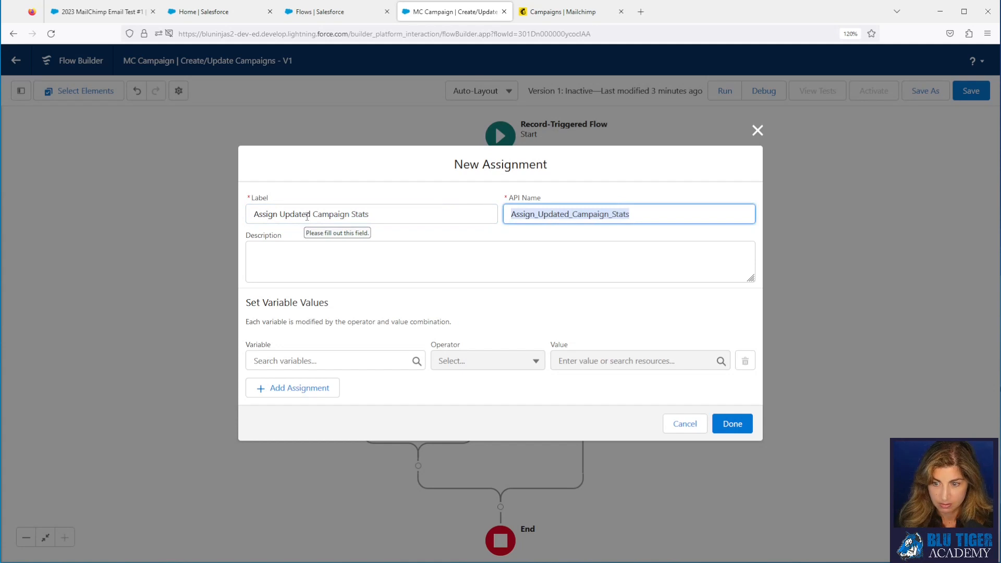
Step: Assign Get_Campaign.Abuse_Reports__c equals $Record.MC4SF__Abuse_Reports__c, then add another row
left_click(303, 362)
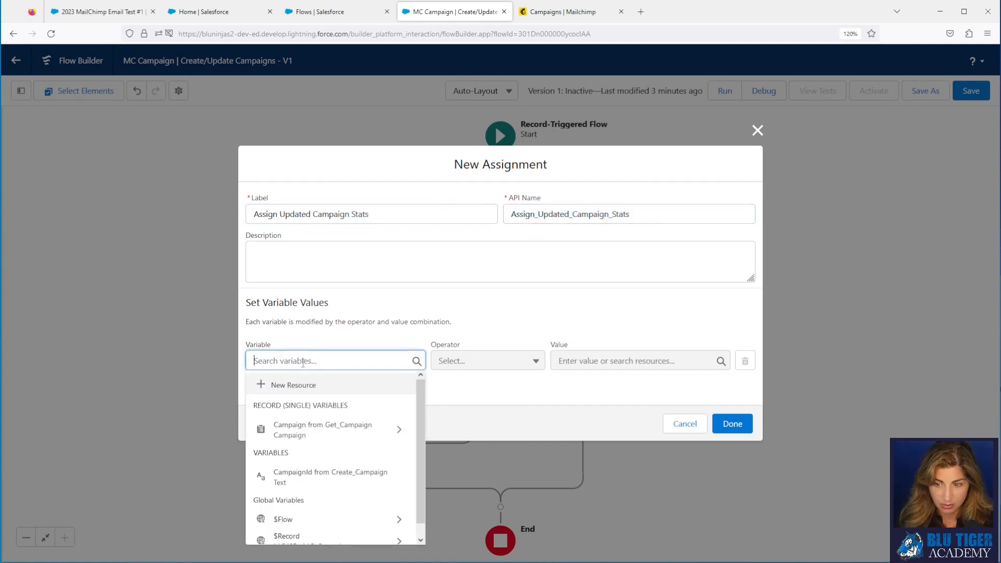
left_click(320, 434)
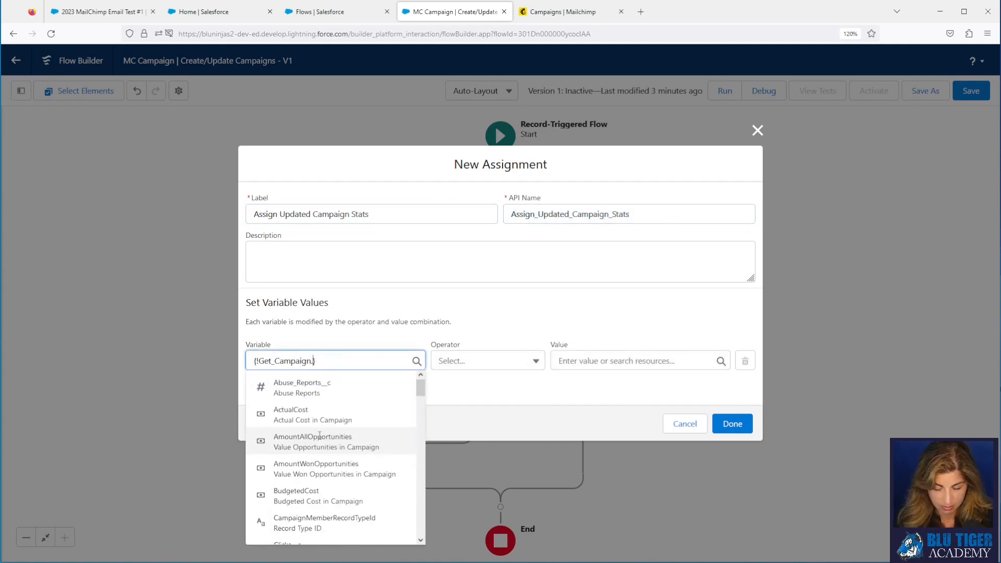
left_click(313, 389)
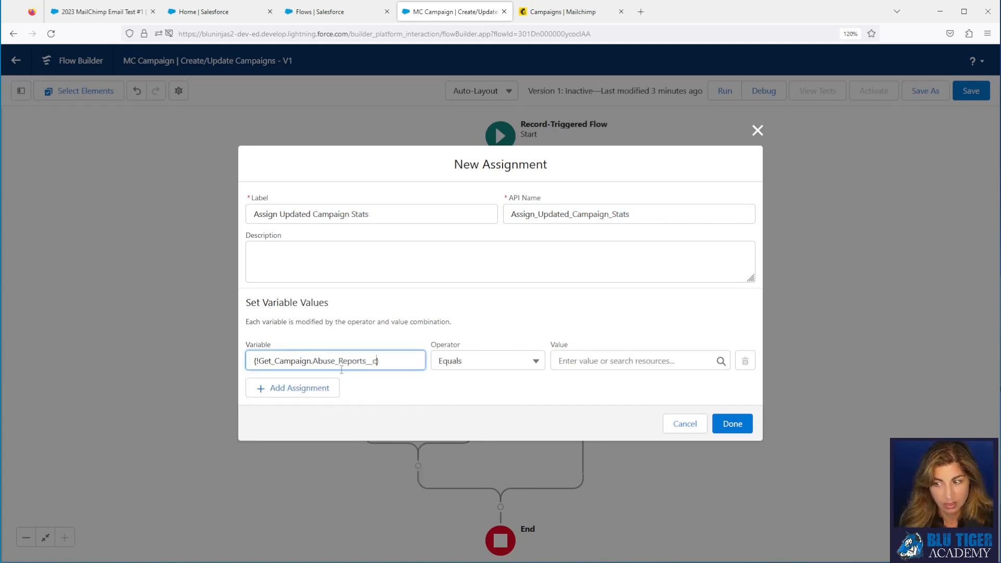
left_click(605, 360)
type("rec")
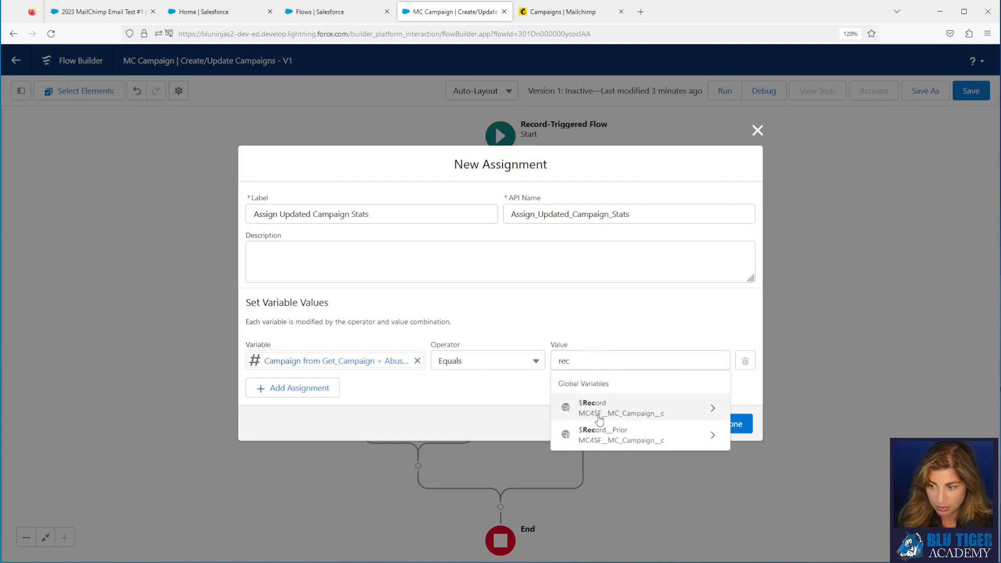
left_click(600, 412)
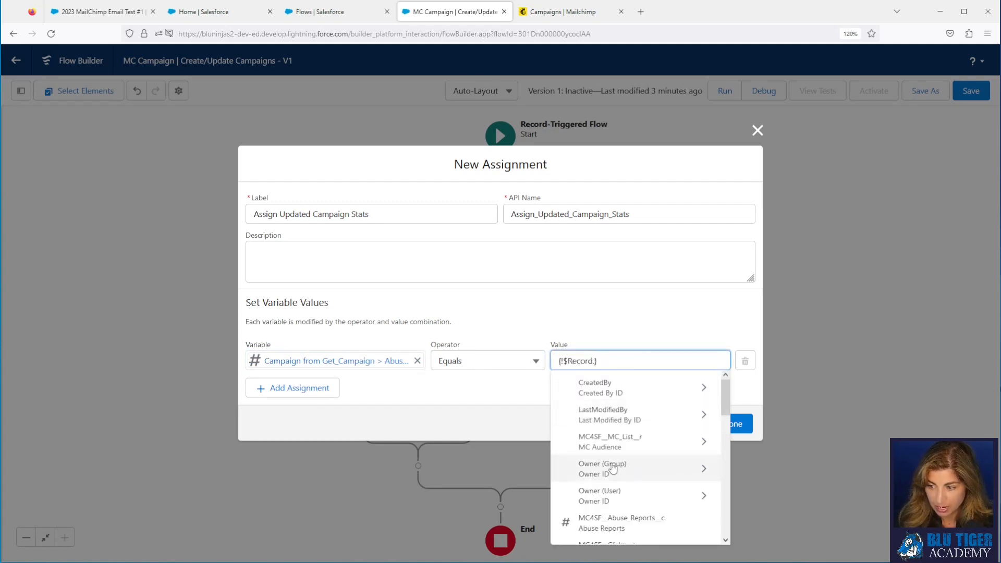
left_click(625, 517)
left_click(305, 392)
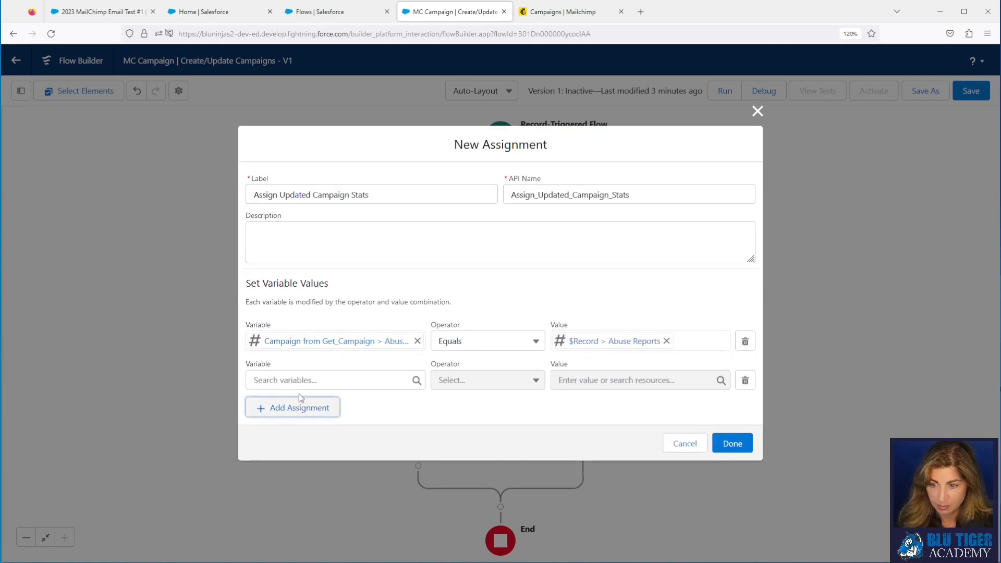
Step: Add four assignment rows and target the Get_Campaign campaign's Clicks field in row two
left_click(302, 406)
left_click(304, 428)
left_click(311, 449)
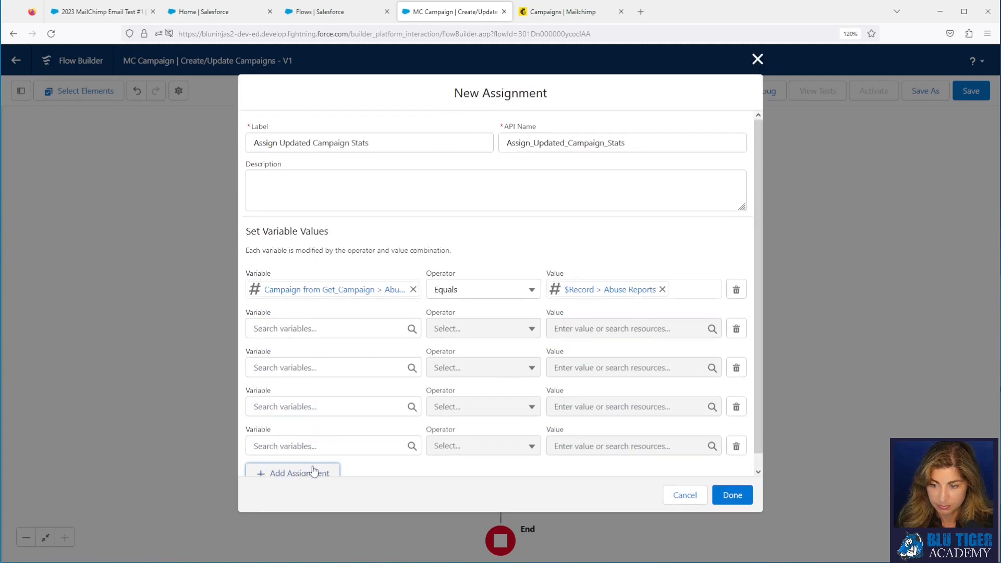
left_click(314, 472)
left_click(308, 328)
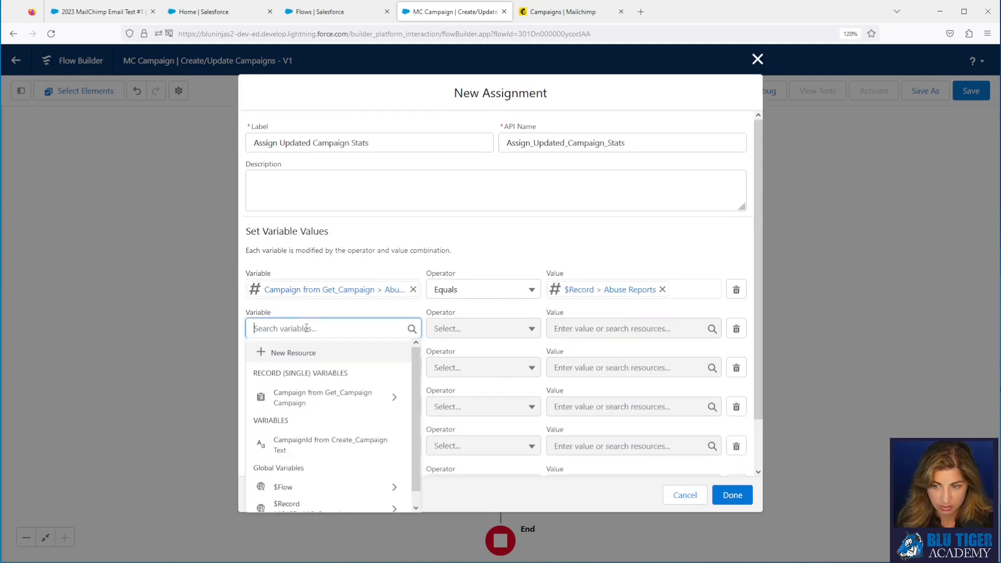
left_click(309, 393)
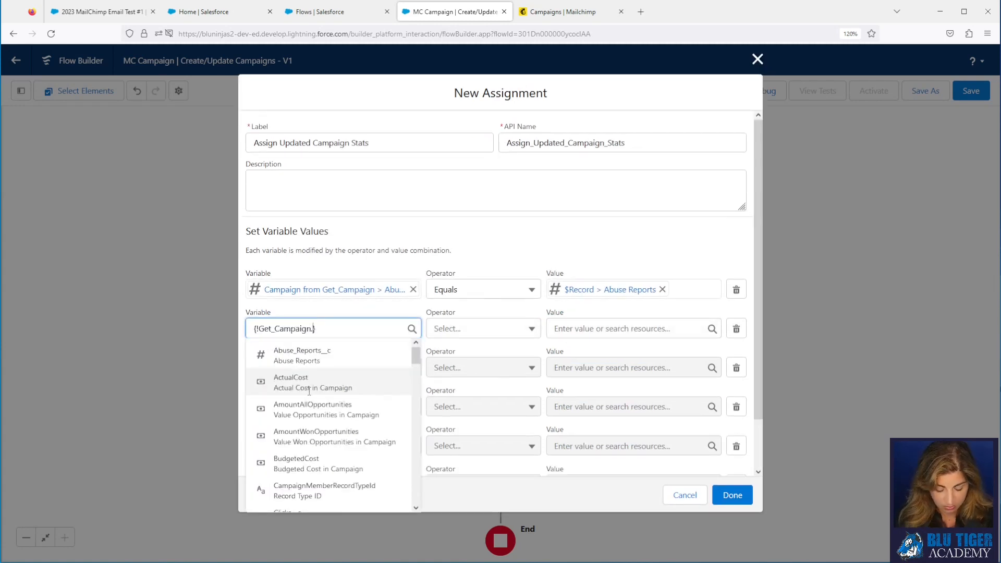
type("click")
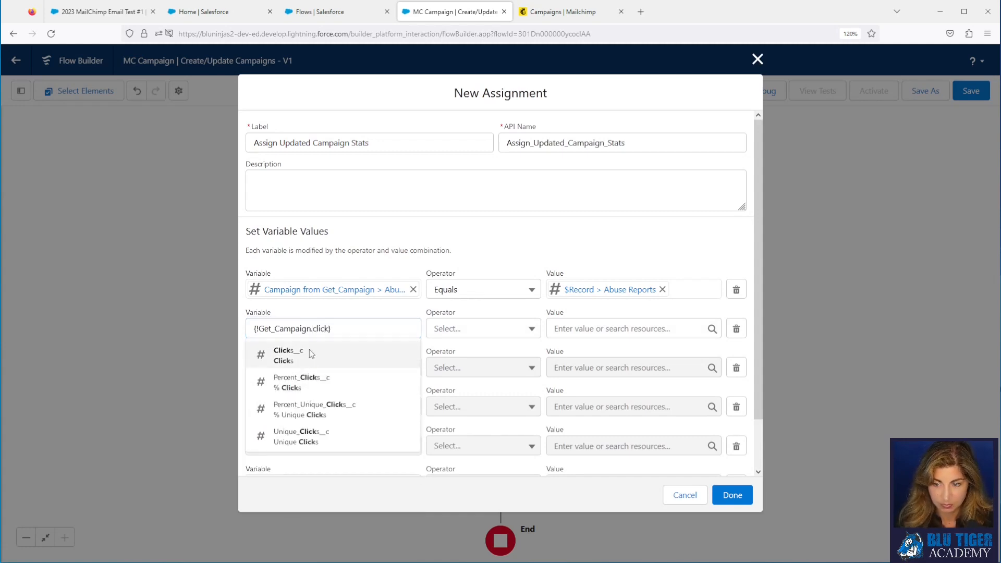
left_click(311, 355)
Step: Target the Get_Campaign Unique Clicks and Forwards fields in rows three and four
left_click(308, 368)
type("get")
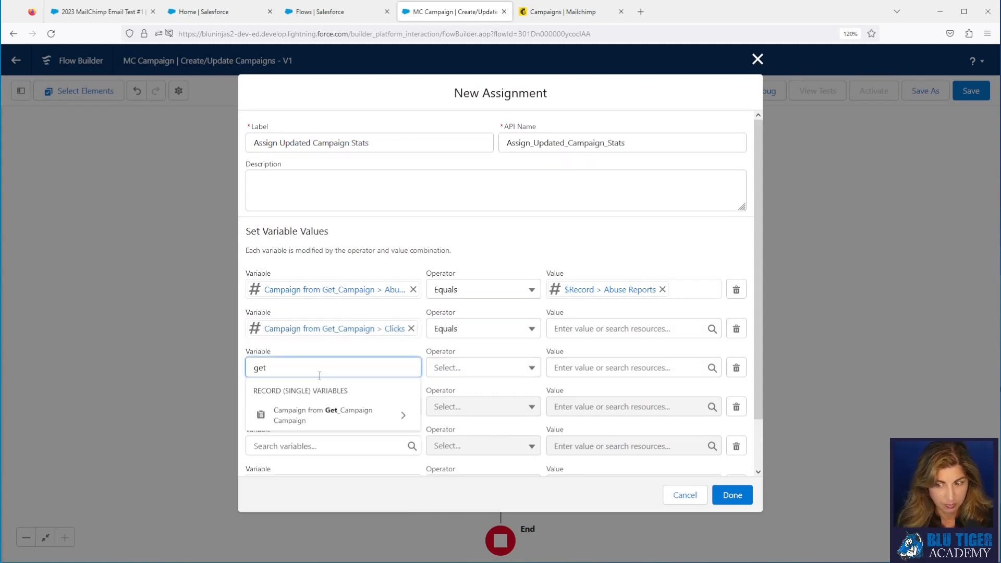
left_click(312, 416)
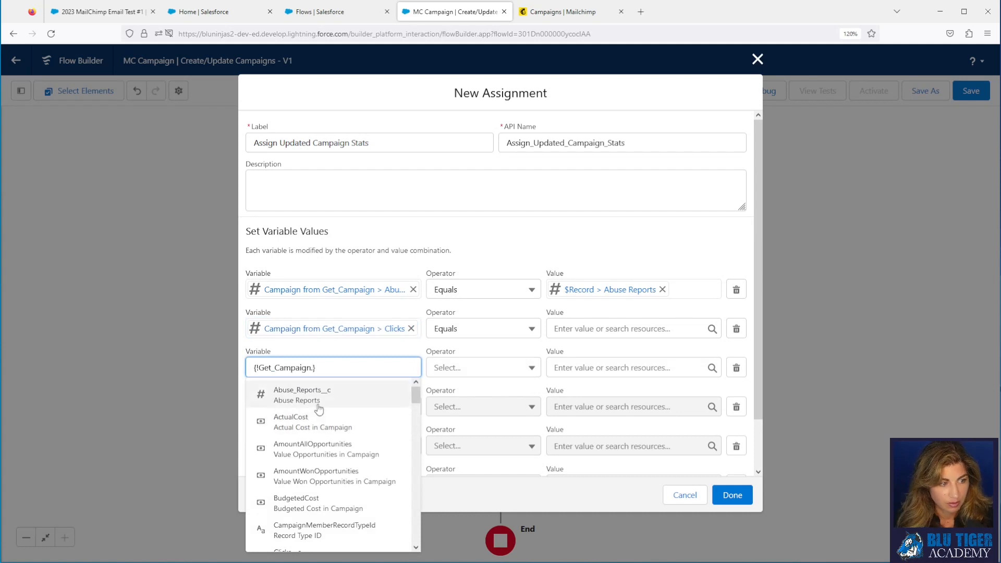
type("uniq")
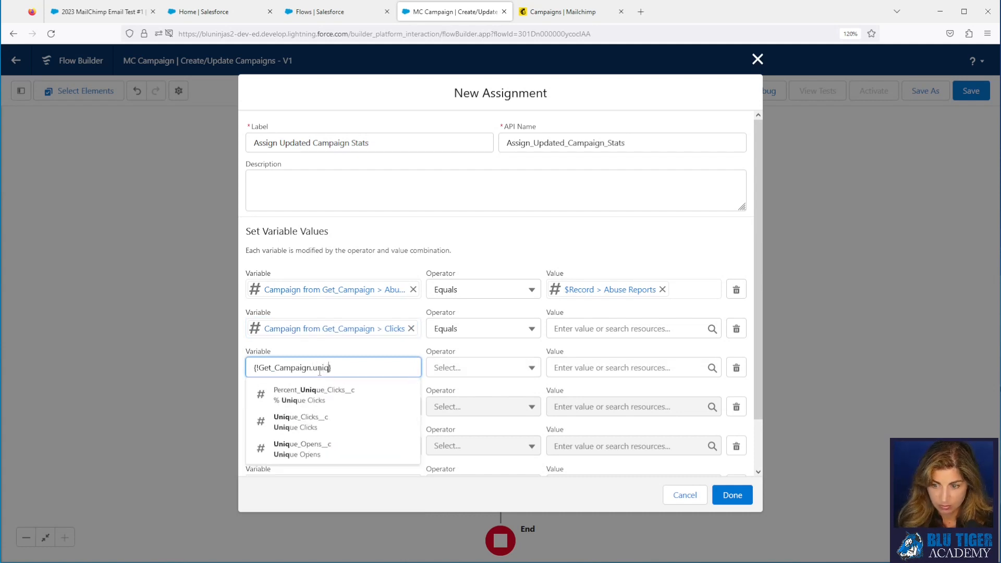
left_click(314, 425)
left_click(312, 407)
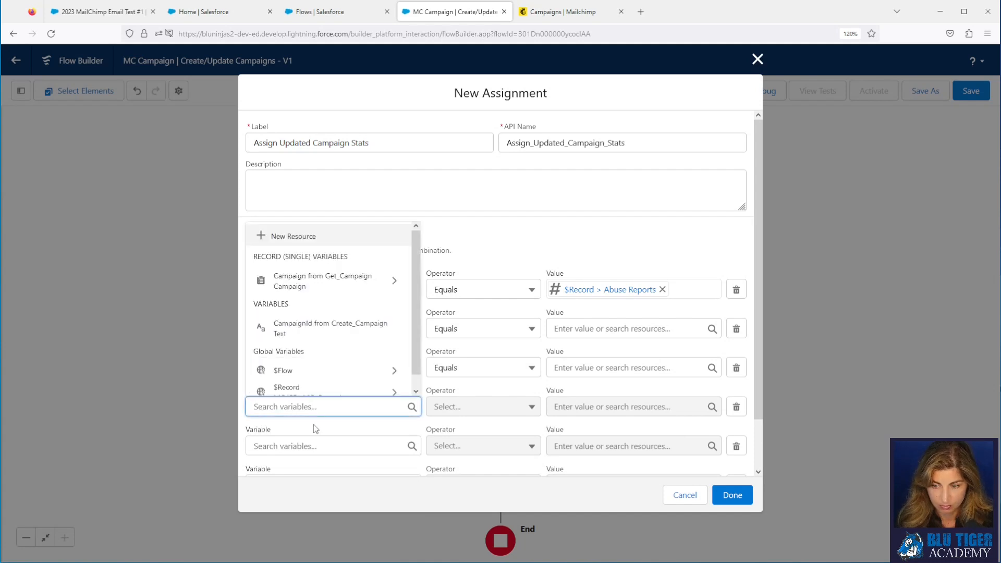
left_click(320, 281)
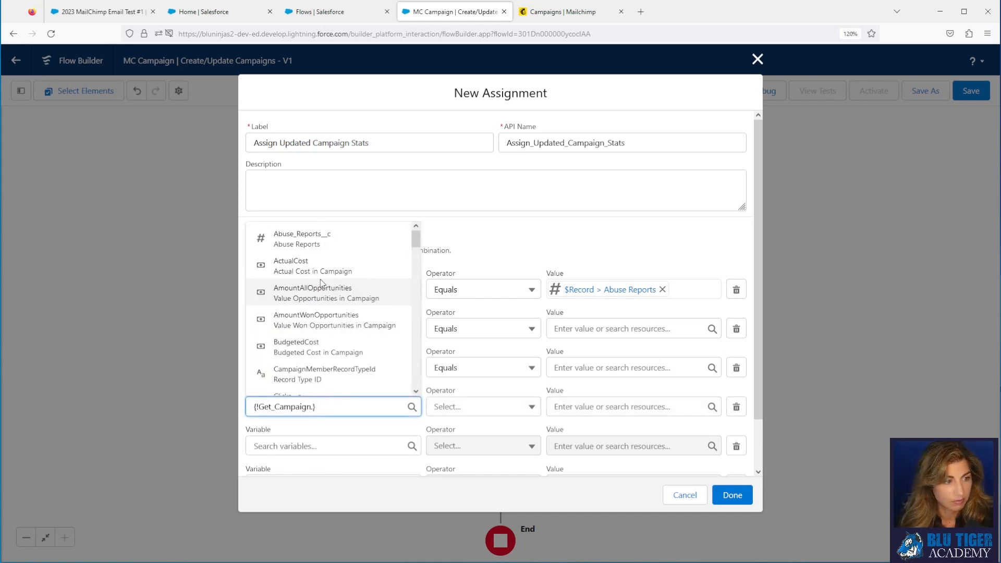
type("f")
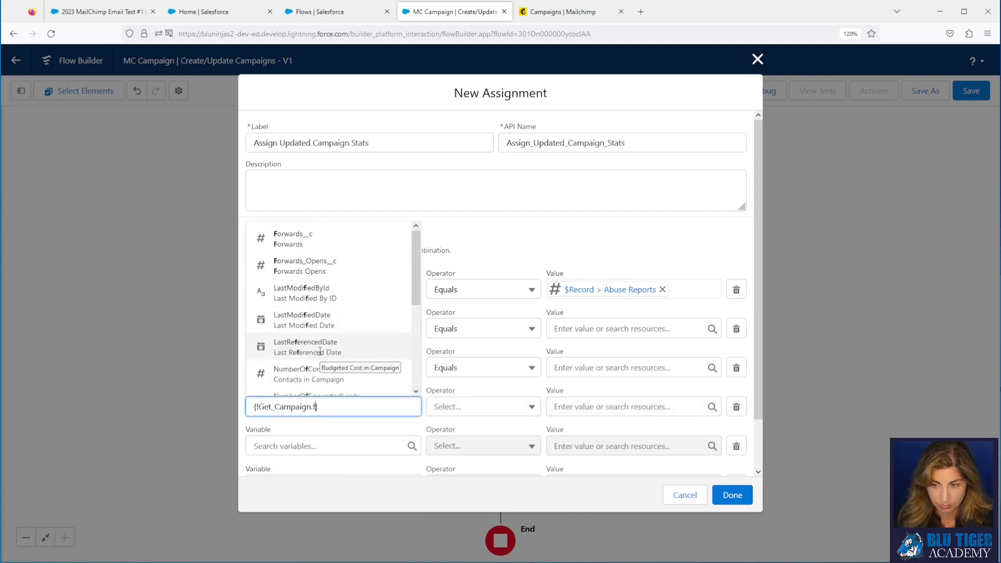
left_click(324, 243)
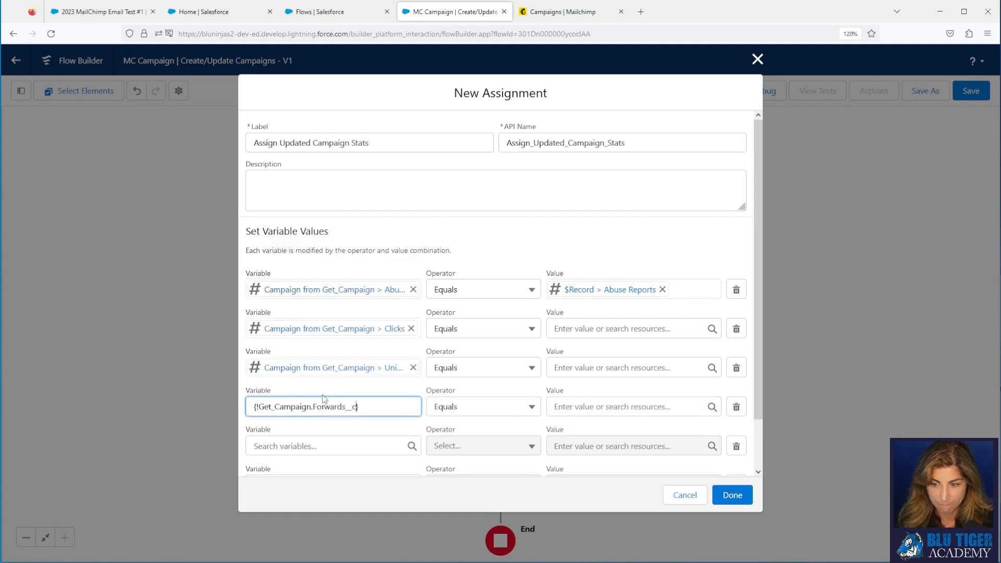
Step: Target the Get_Campaign Forwards Opens and Emails Sent fields in rows five and six
left_click(316, 447)
type("get")
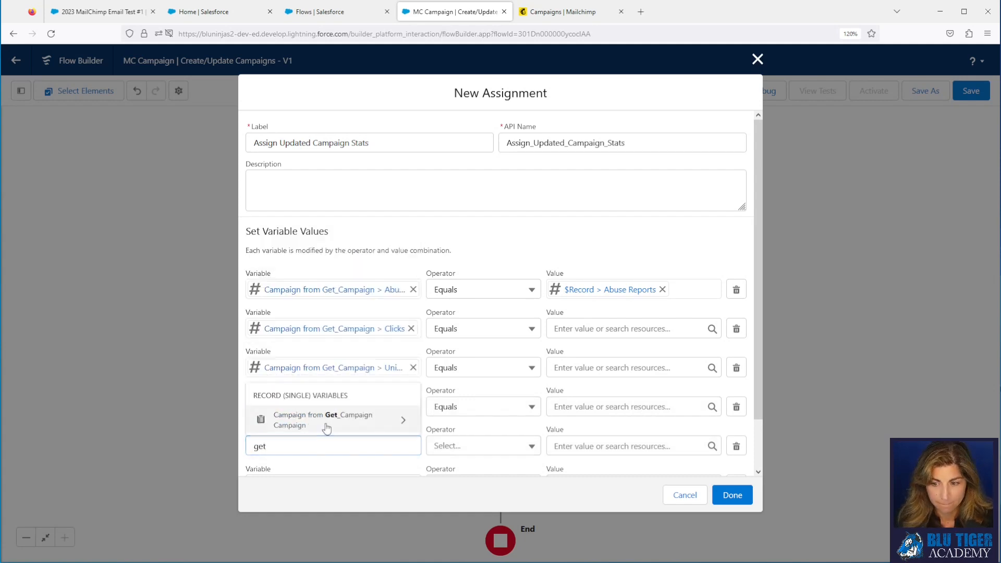
left_click(324, 422)
type("f")
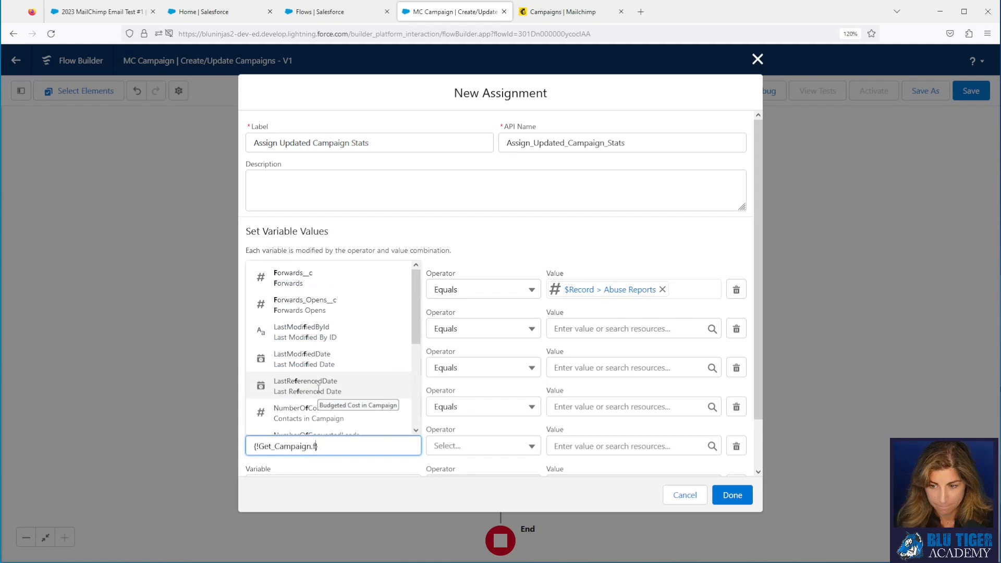
left_click(313, 305)
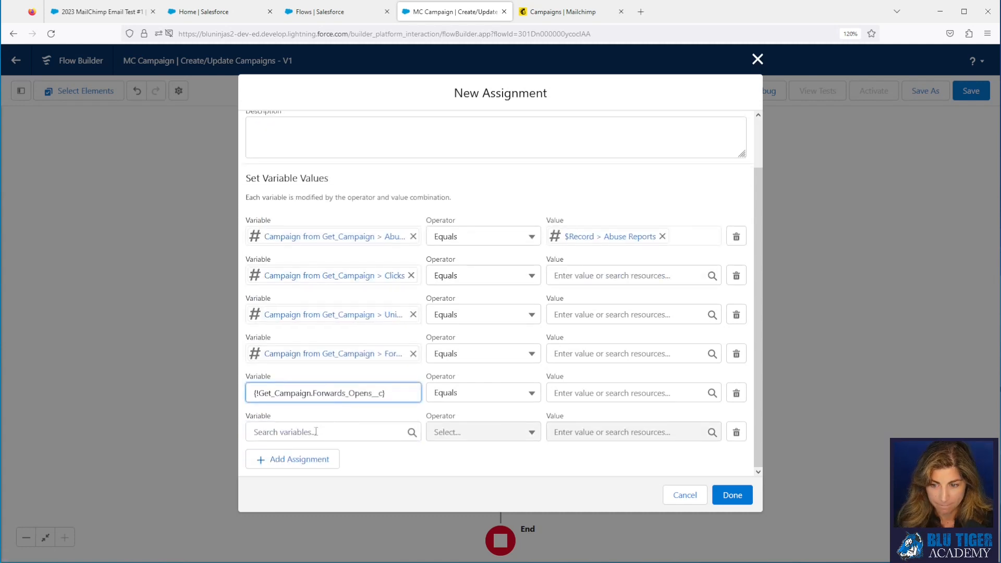
left_click(317, 432)
type("g")
left_click(330, 313)
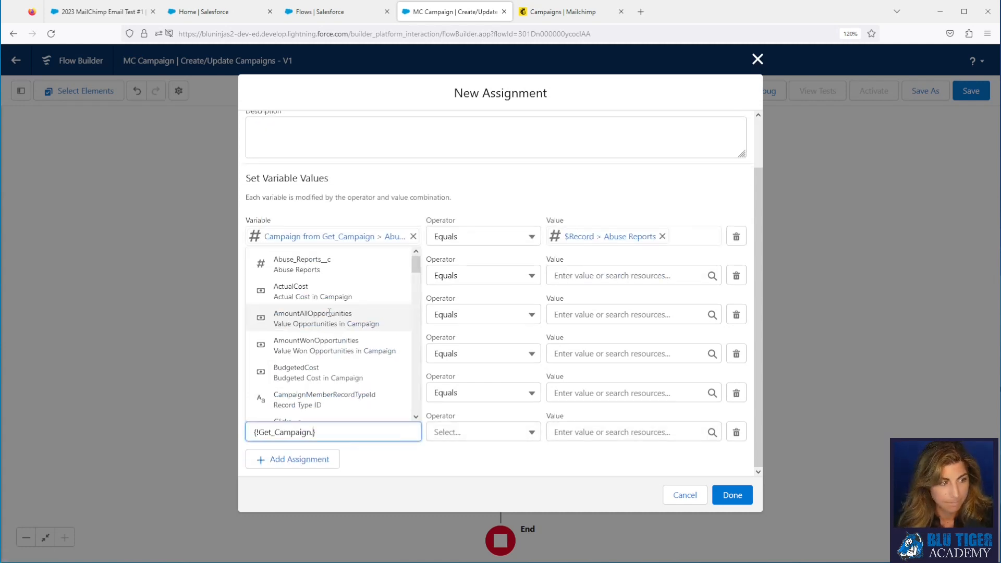
type("ema")
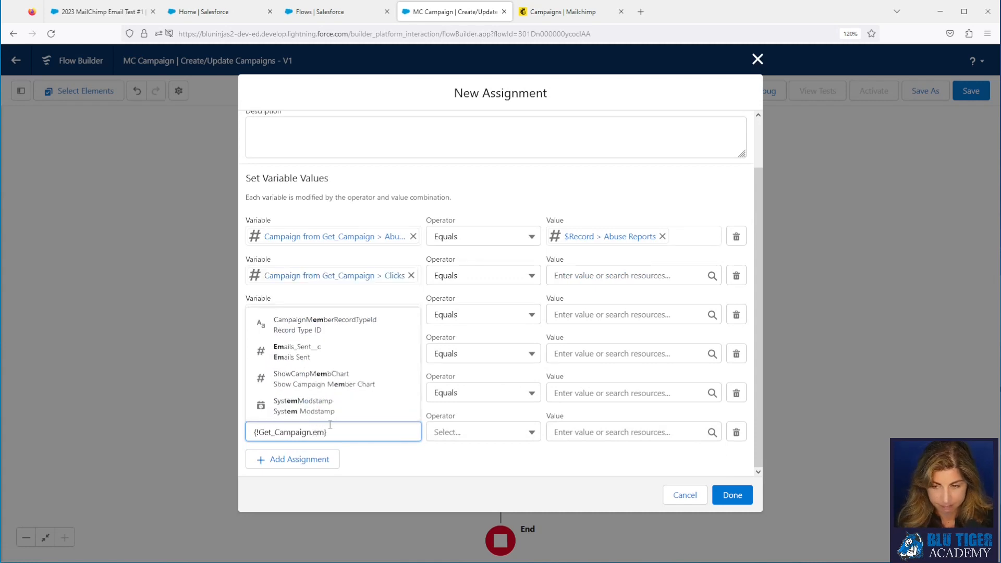
left_click(313, 408)
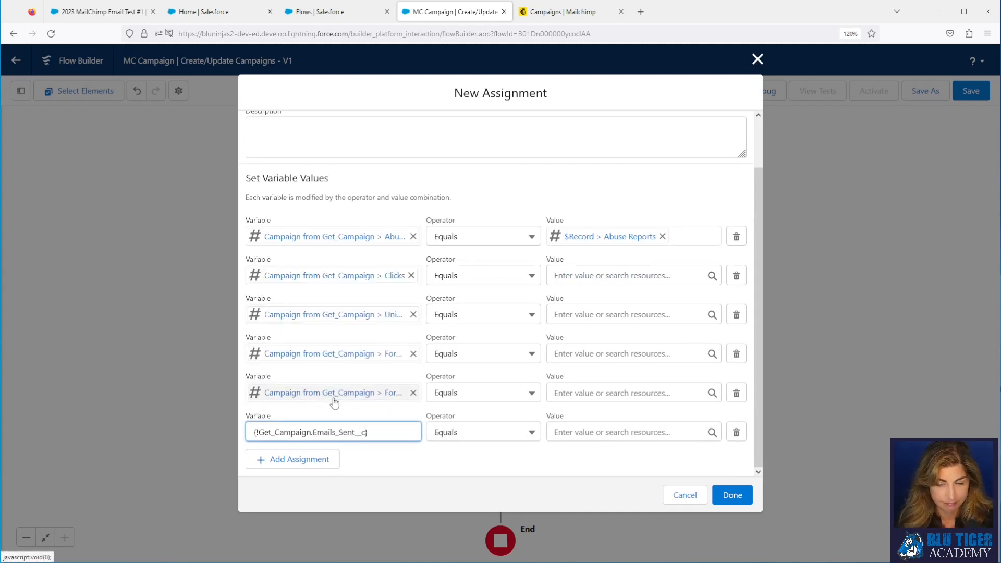
Step: Add three more rows and target the Get_Campaign Opens field
left_click(311, 458)
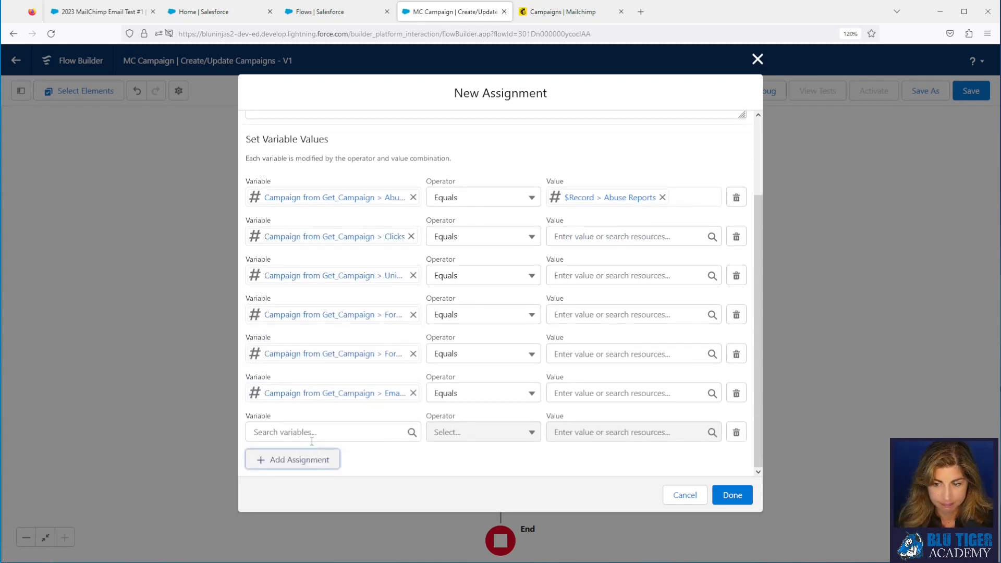
left_click(313, 462)
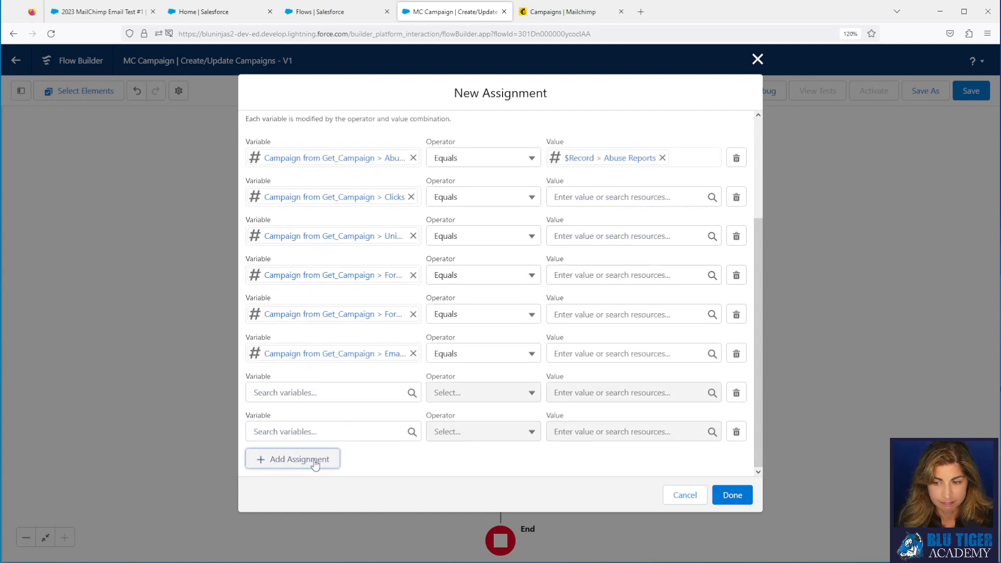
left_click(315, 463)
left_click(309, 395)
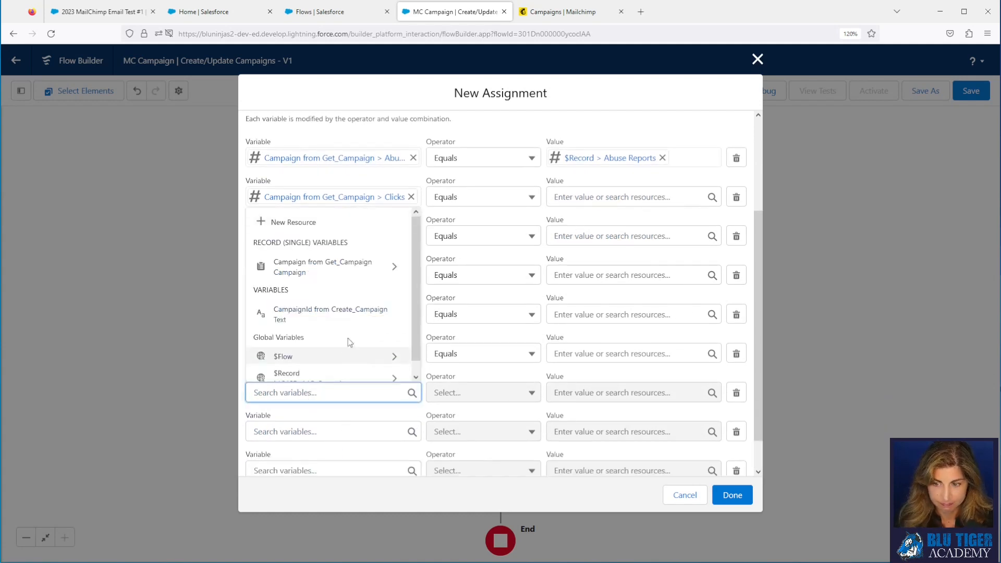
left_click(348, 268)
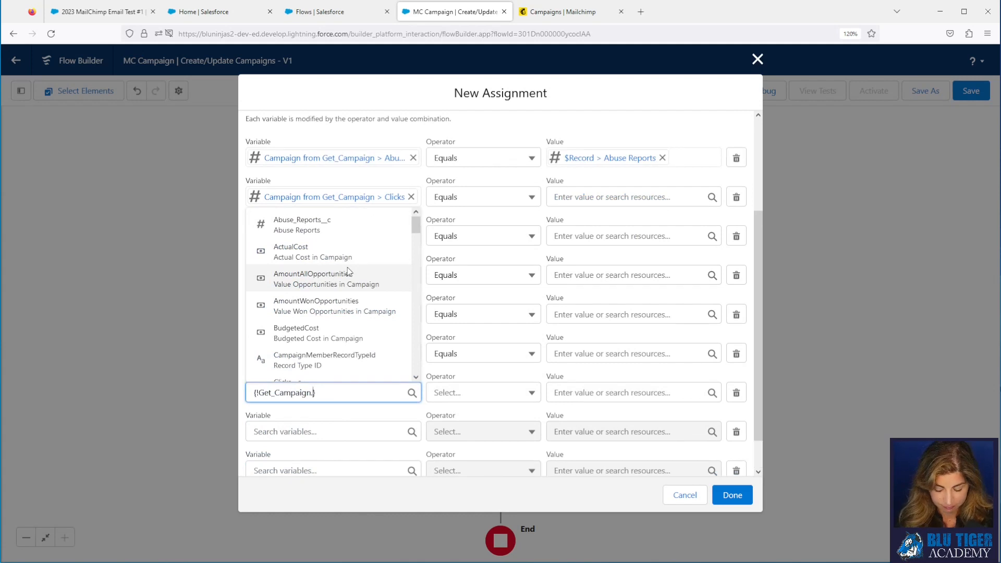
type("op")
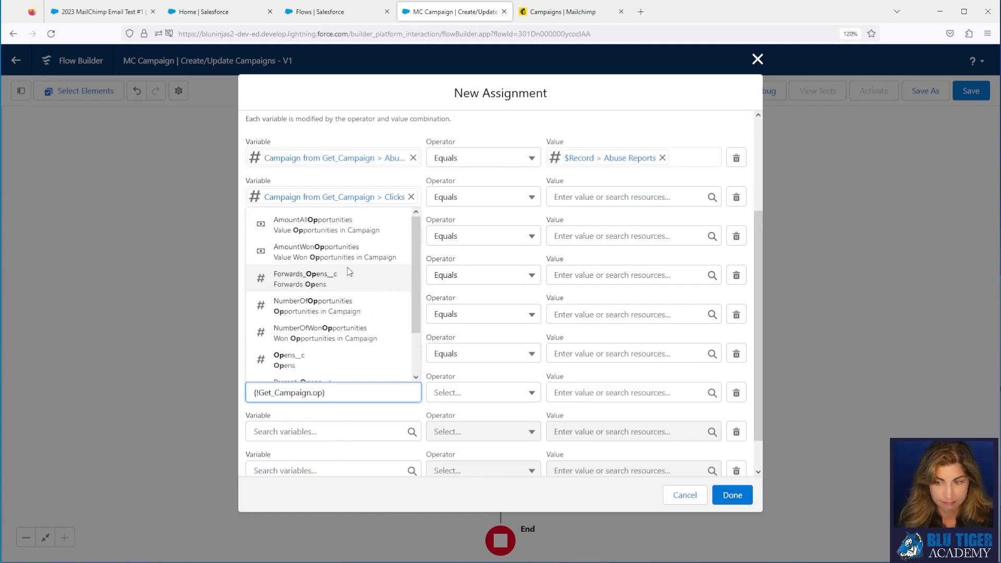
left_click(326, 363)
Step: Target the Get_Campaign Unique_Opens__c and Soft_Bounces__c fields in the next rows
left_click(319, 431)
left_click(333, 307)
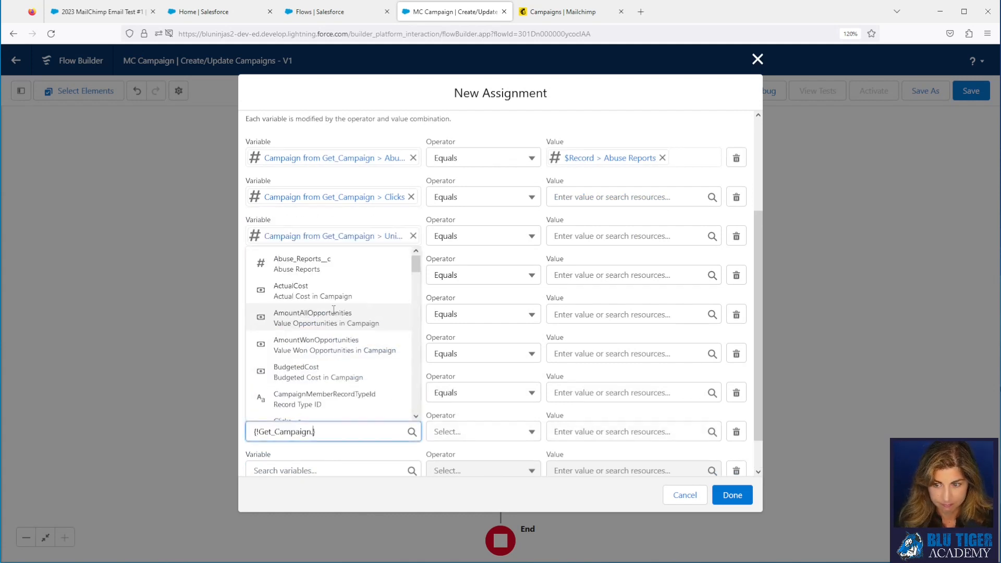
type("un")
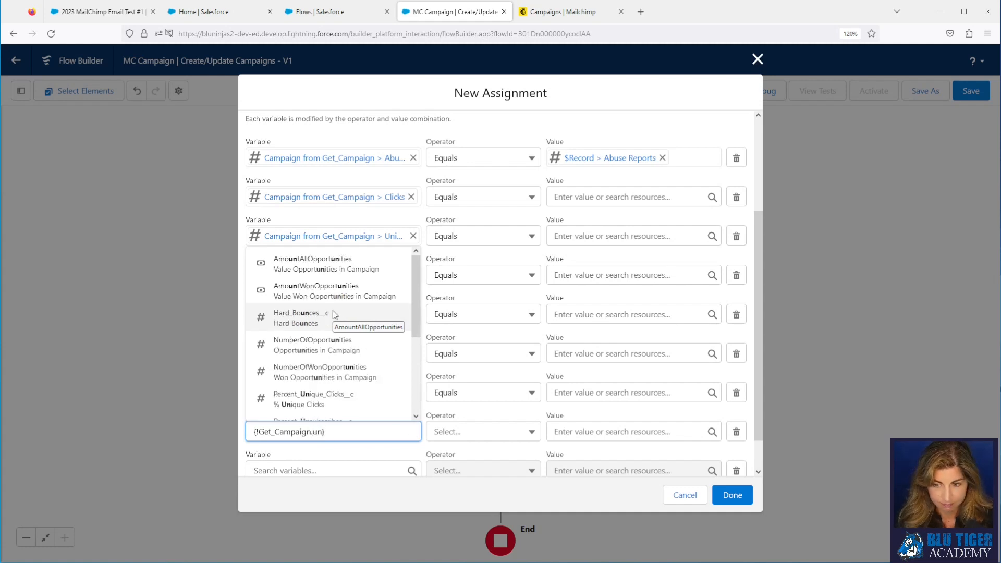
scroll(337, 347, "down", 2)
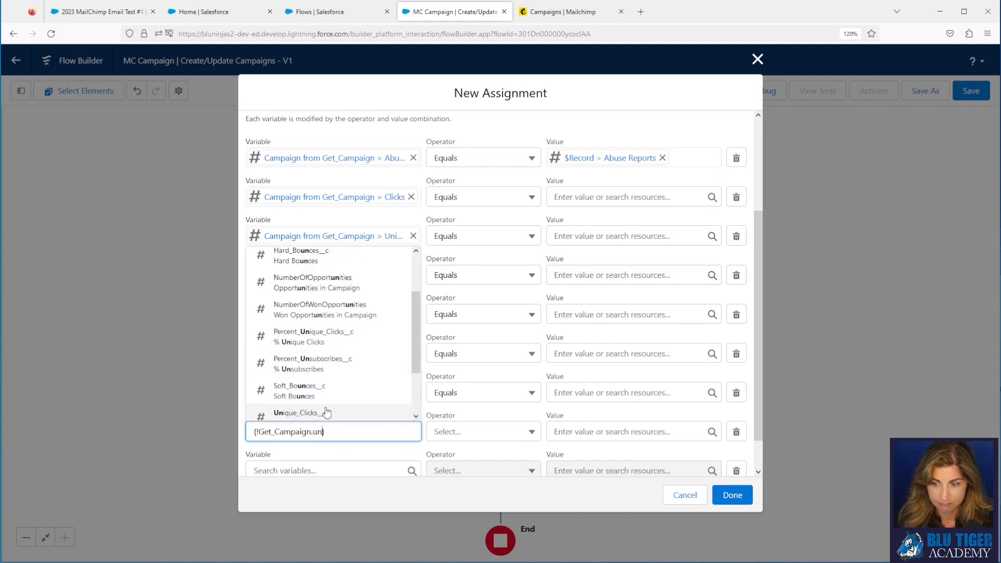
scroll(326, 383, "down", 2)
left_click(327, 379)
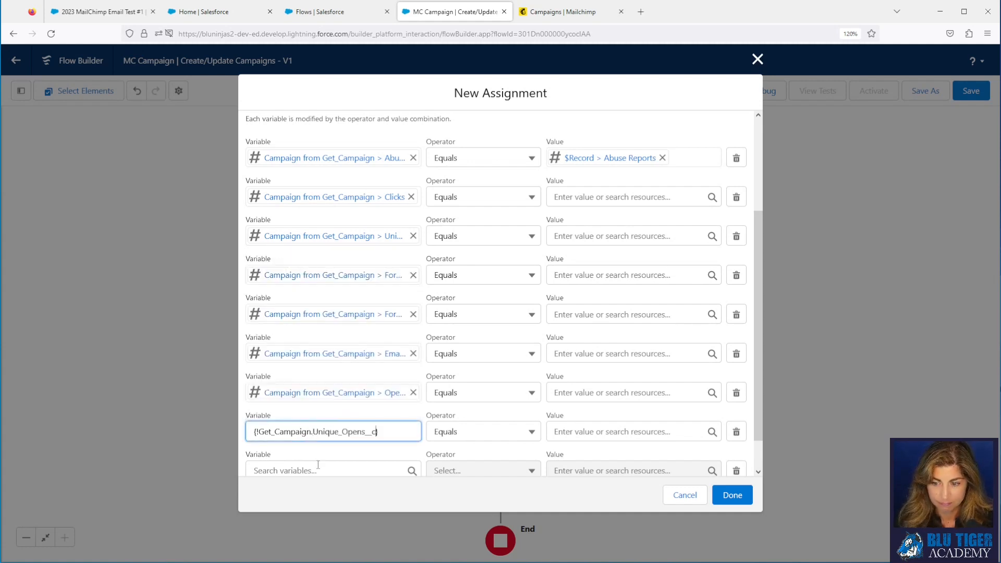
scroll(315, 427, "down", 1)
left_click(305, 433)
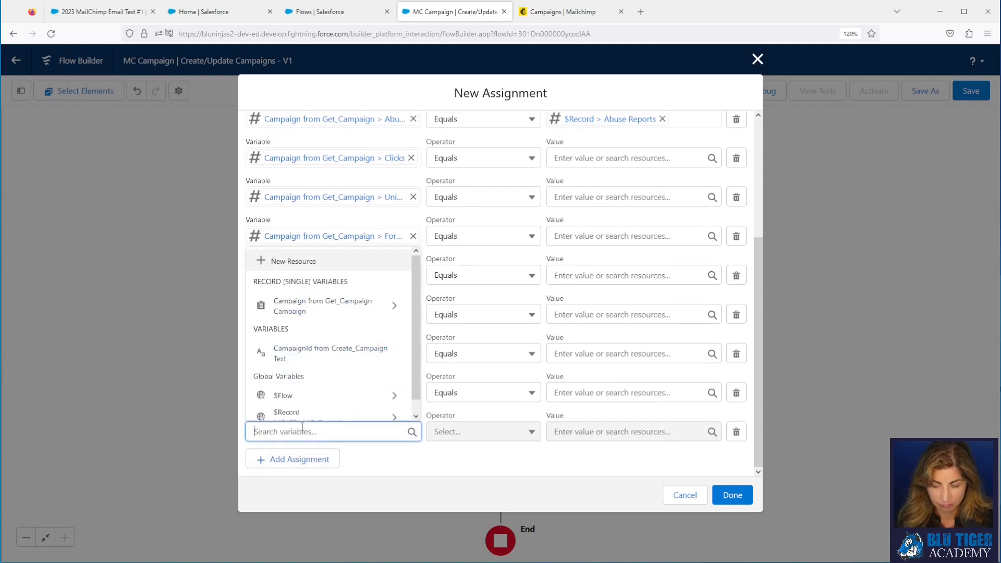
type("get")
left_click(313, 407)
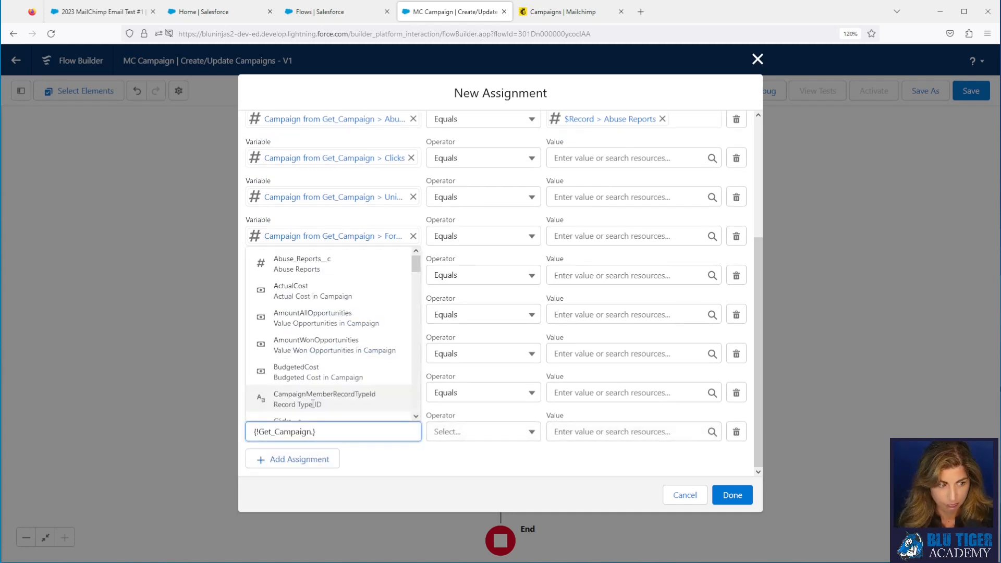
type("soft")
left_click(312, 404)
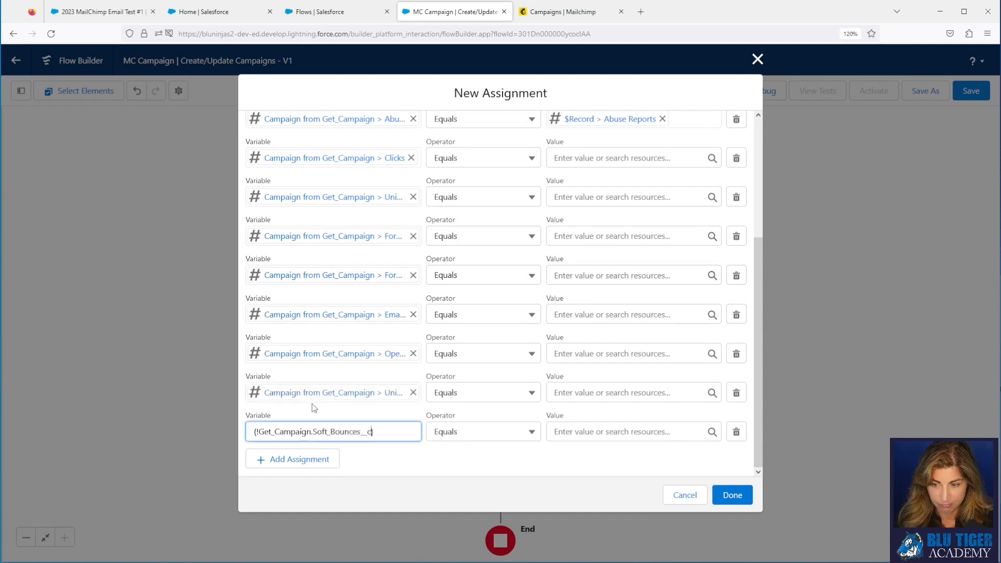
Step: Add rows targeting the Get_Campaign Hard_Bounces__c and Unsubscribes__c fields
left_click(308, 462)
scroll(329, 412, "down", 1)
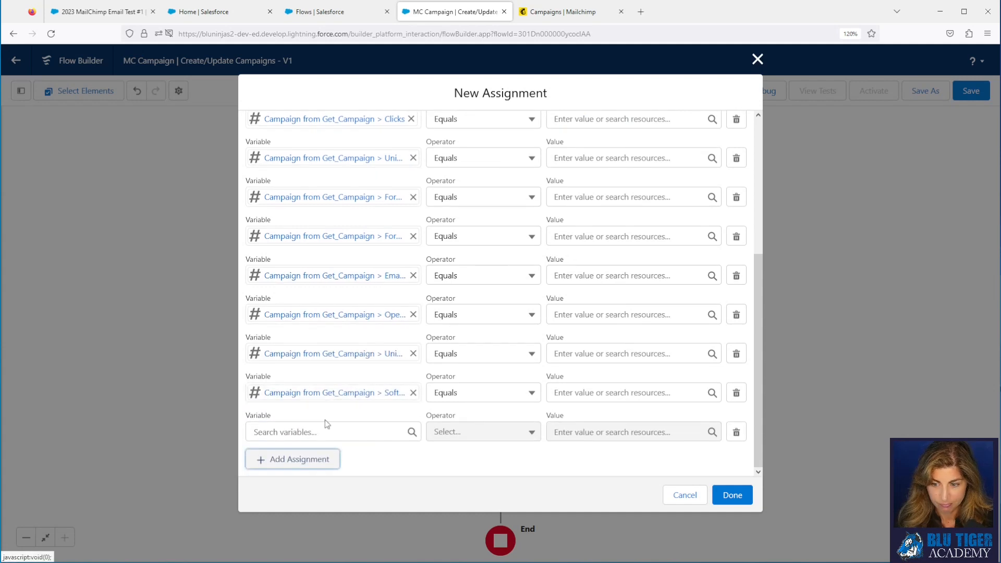
left_click(322, 432)
type("get")
left_click(320, 404)
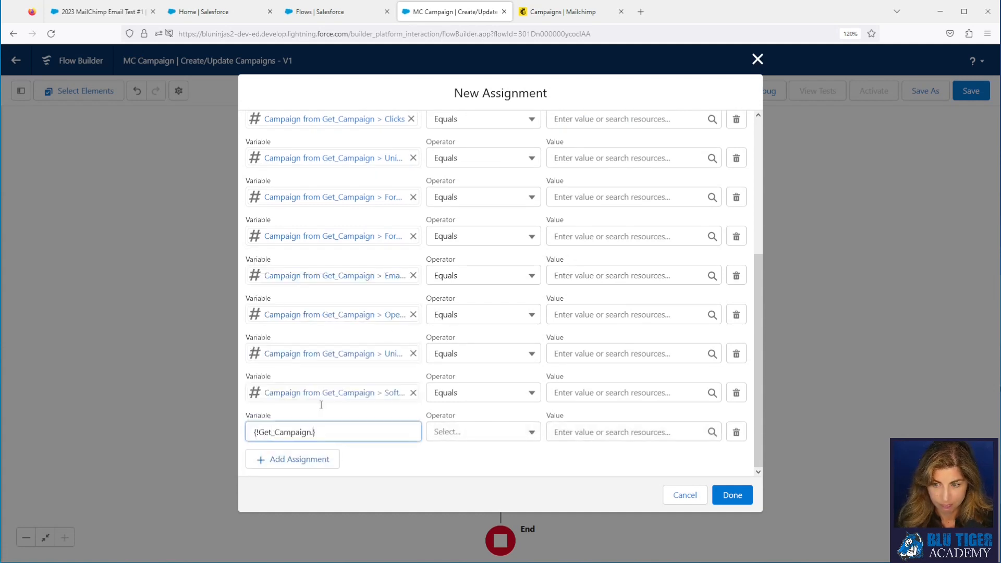
type("hard_")
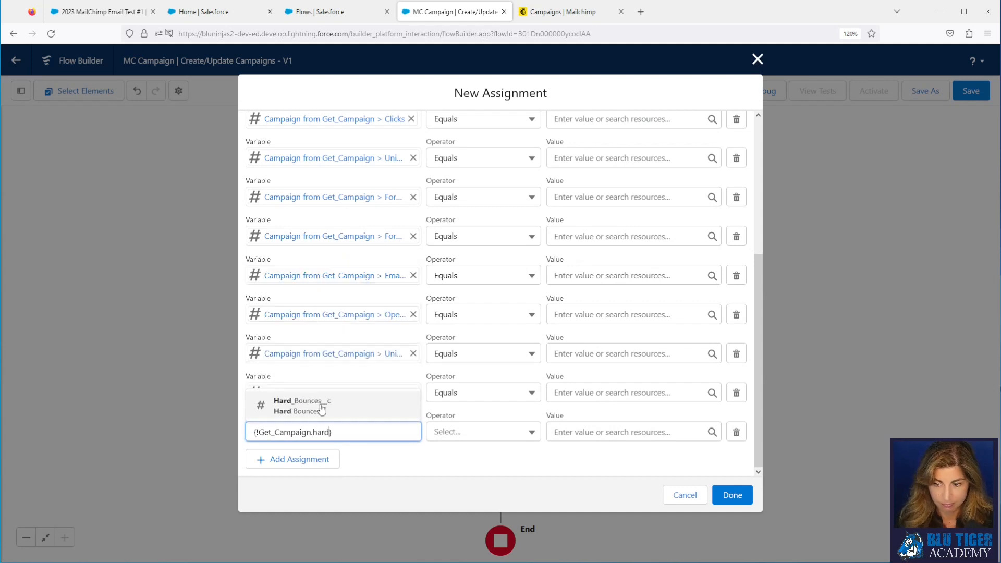
left_click(321, 403)
left_click(315, 460)
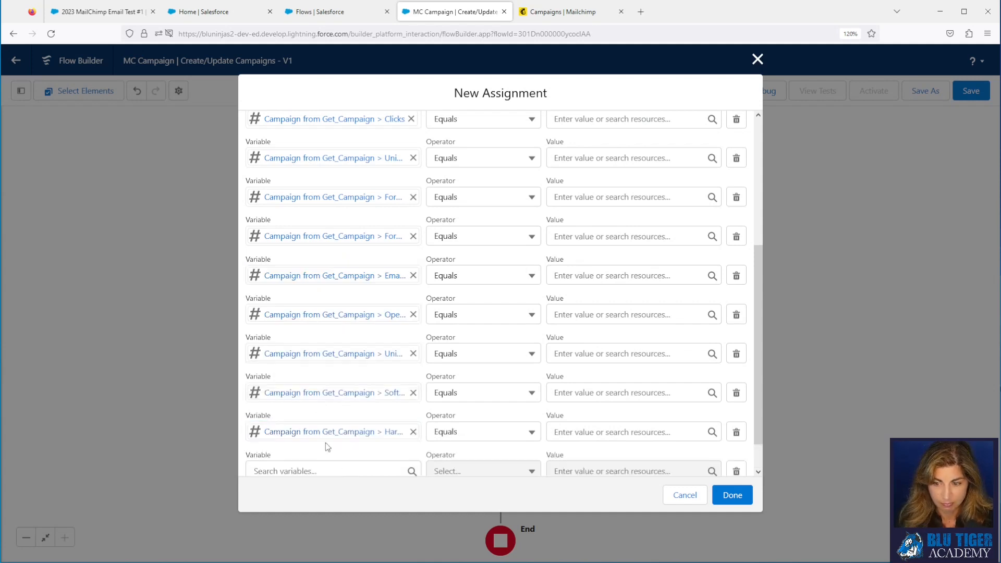
left_click(326, 474)
type("get")
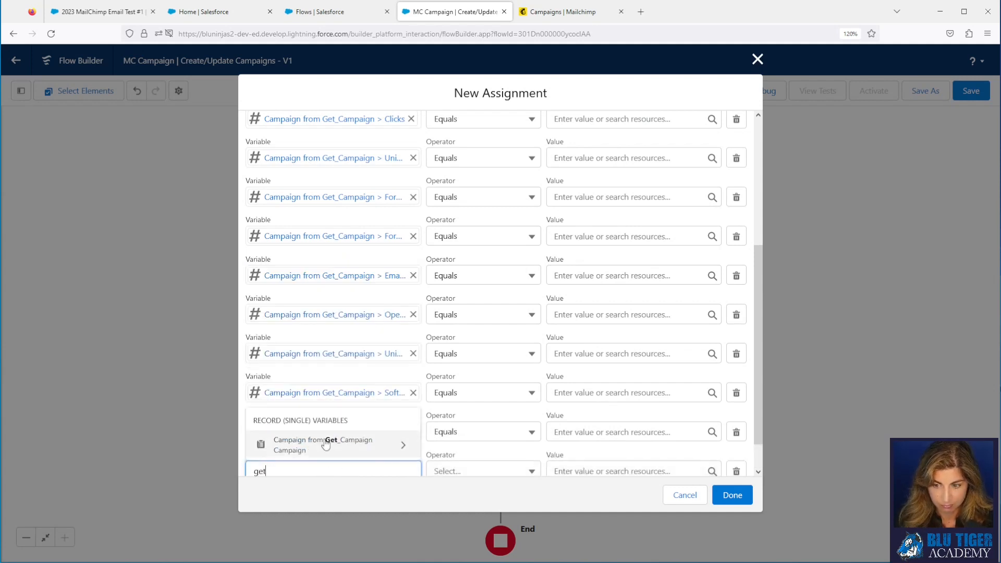
left_click(323, 441)
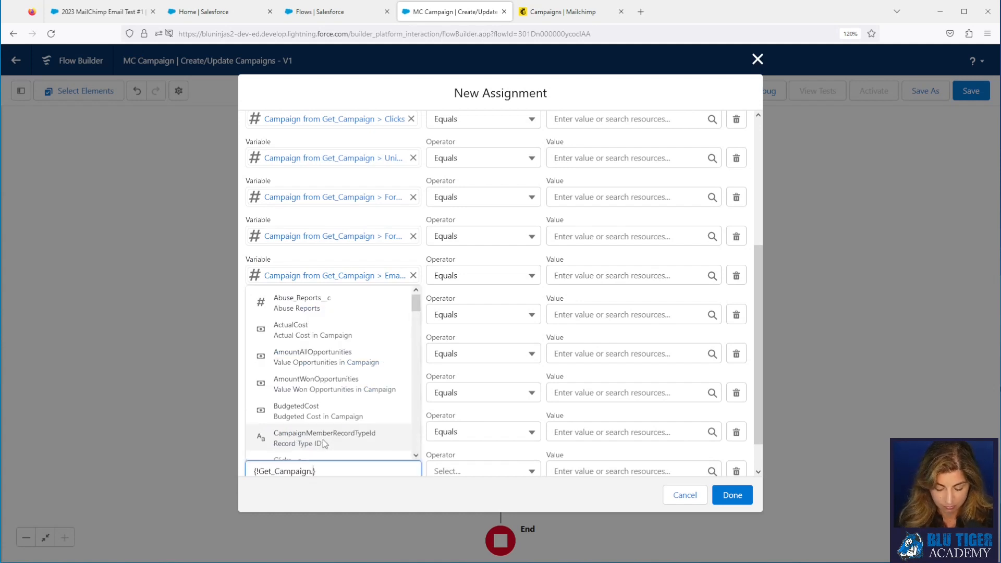
type("uns")
left_click(322, 447)
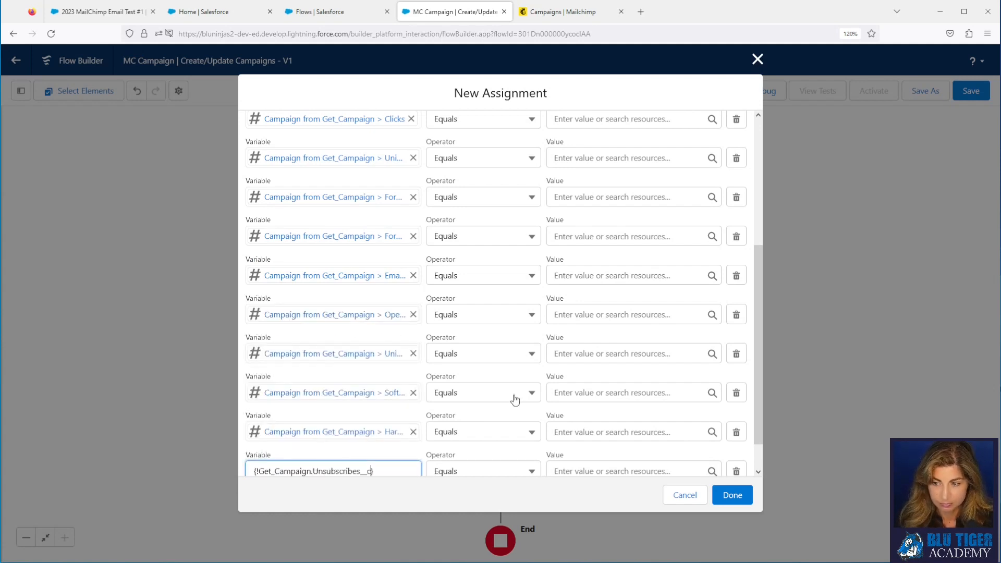
scroll(496, 320, "up", 4)
Step: Set the Clicks and Unique Clicks rows to the triggering $Record's Clicks and Unique Clicks fields
left_click(563, 322)
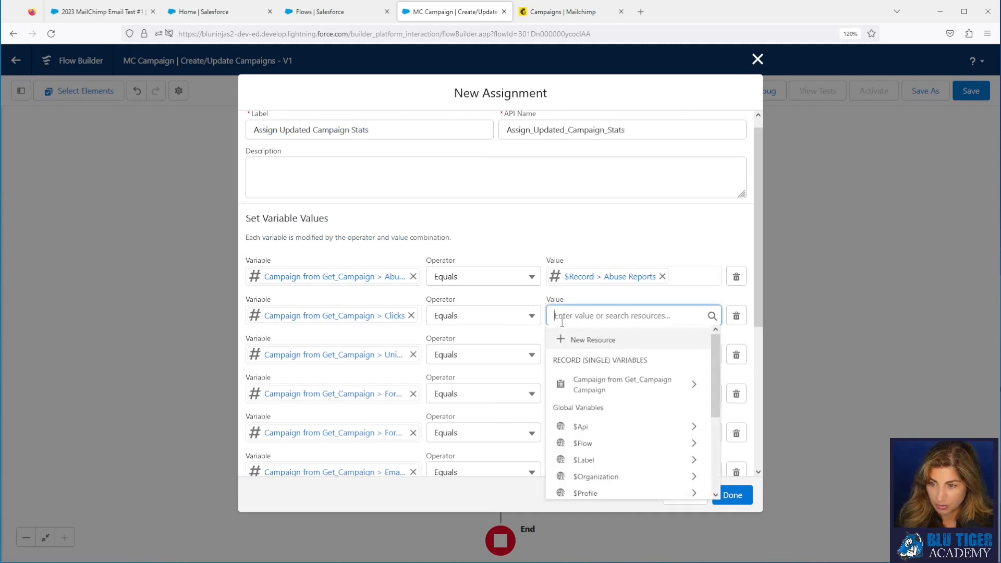
type("$R")
left_click(595, 389)
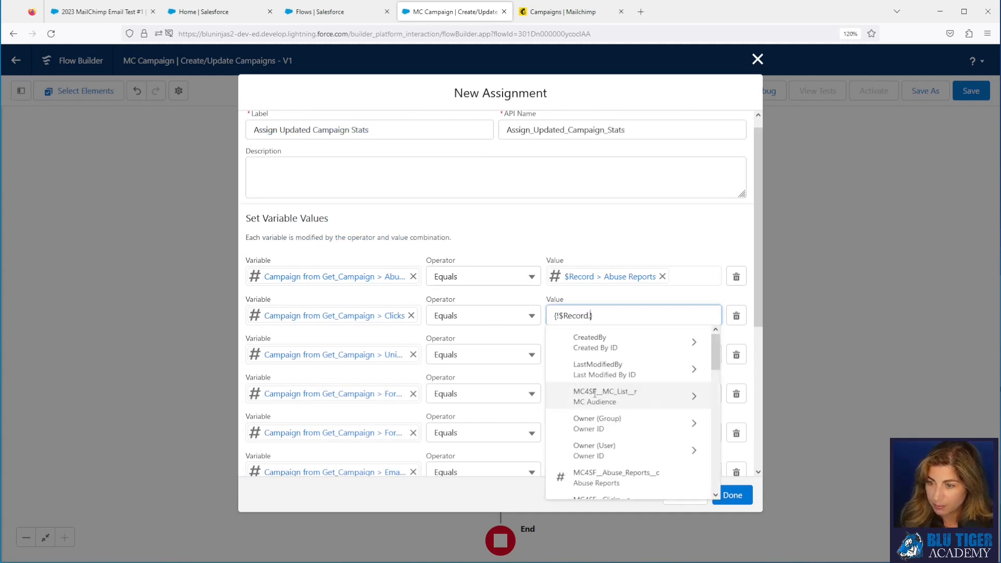
type("cli")
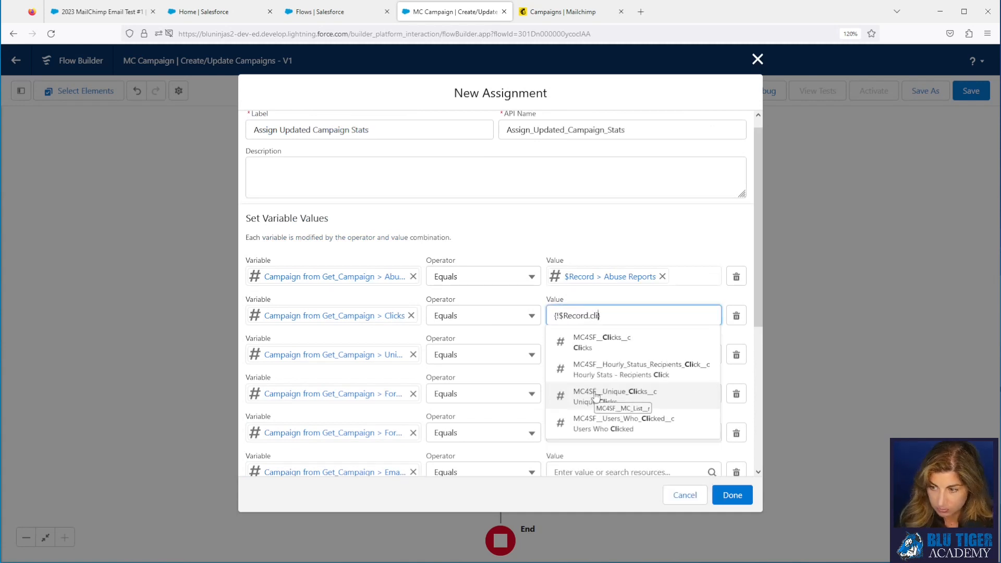
left_click(591, 339)
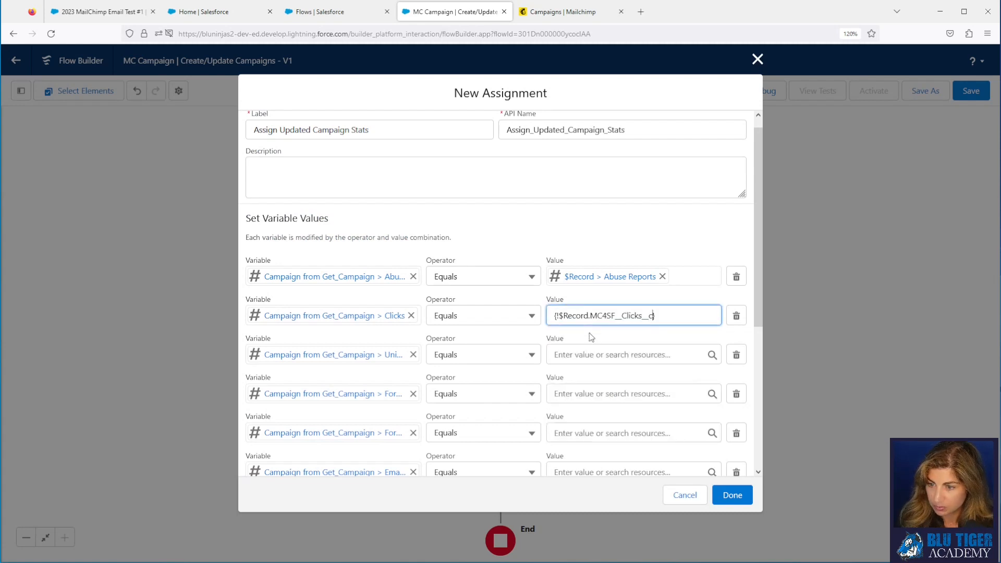
left_click(578, 360)
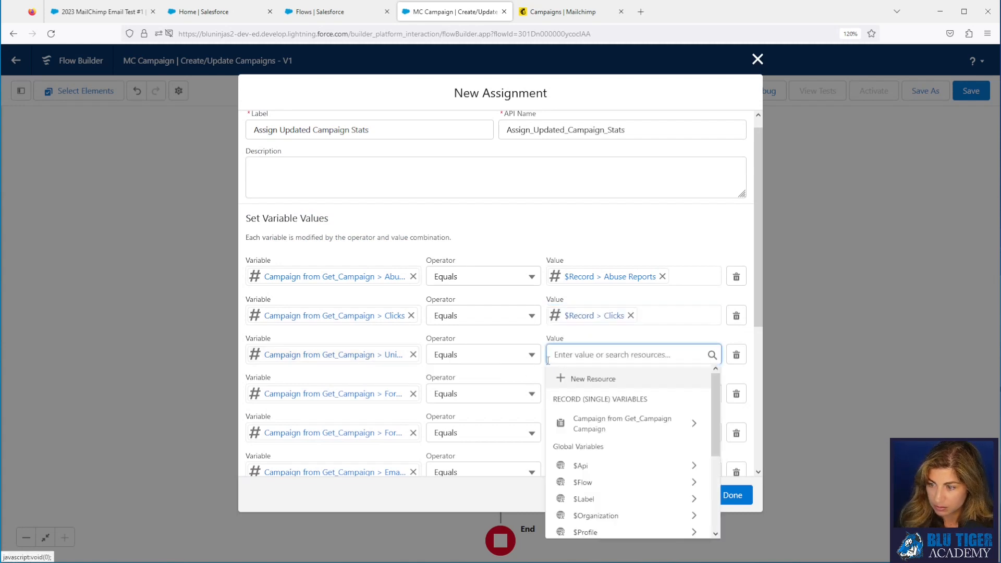
type("{!$Record.")
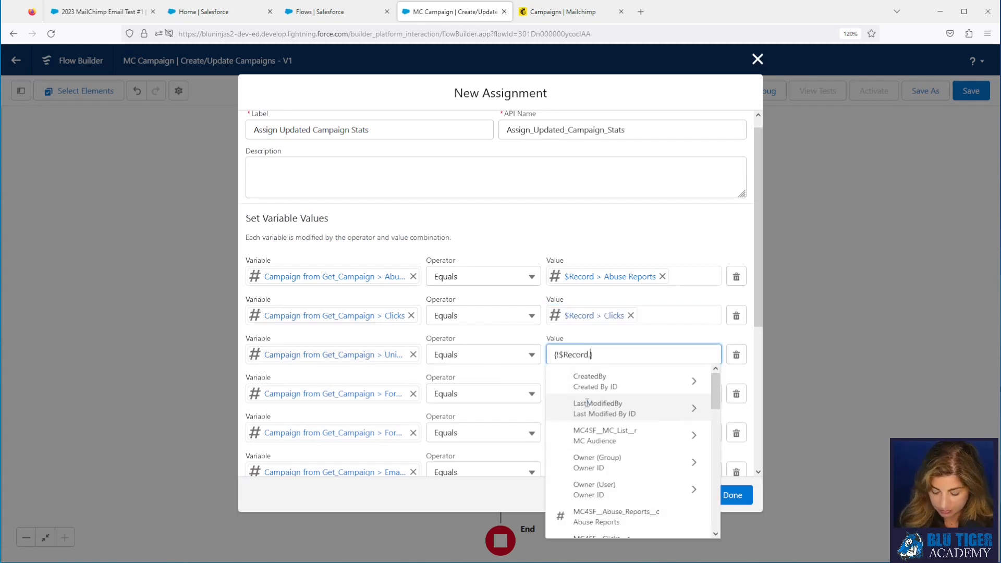
type("uniqu")
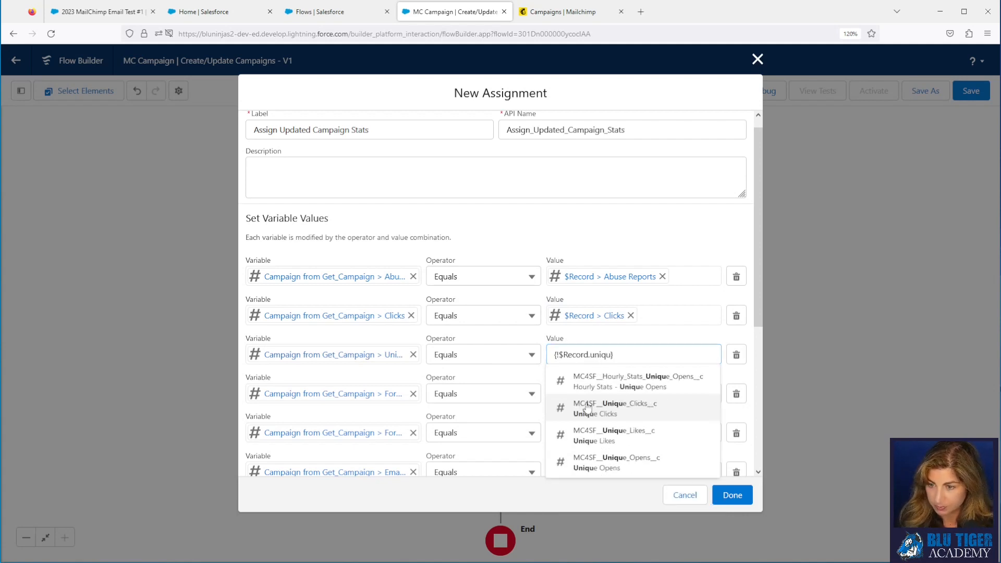
left_click(587, 408)
Step: Set the Forwards and Forwards Opens rows from the triggering $Record's matching fields
left_click(567, 395)
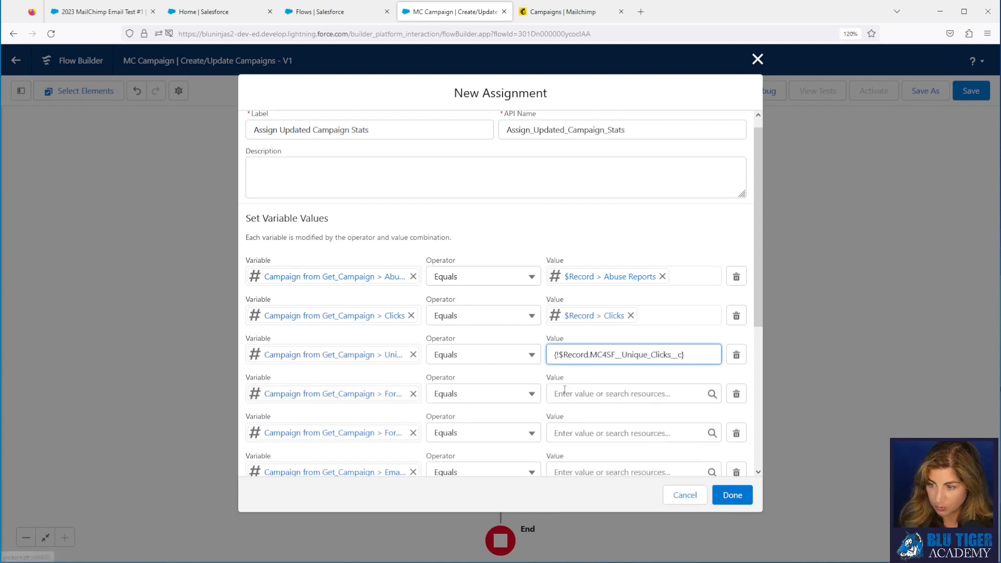
type("rec")
left_click(600, 342)
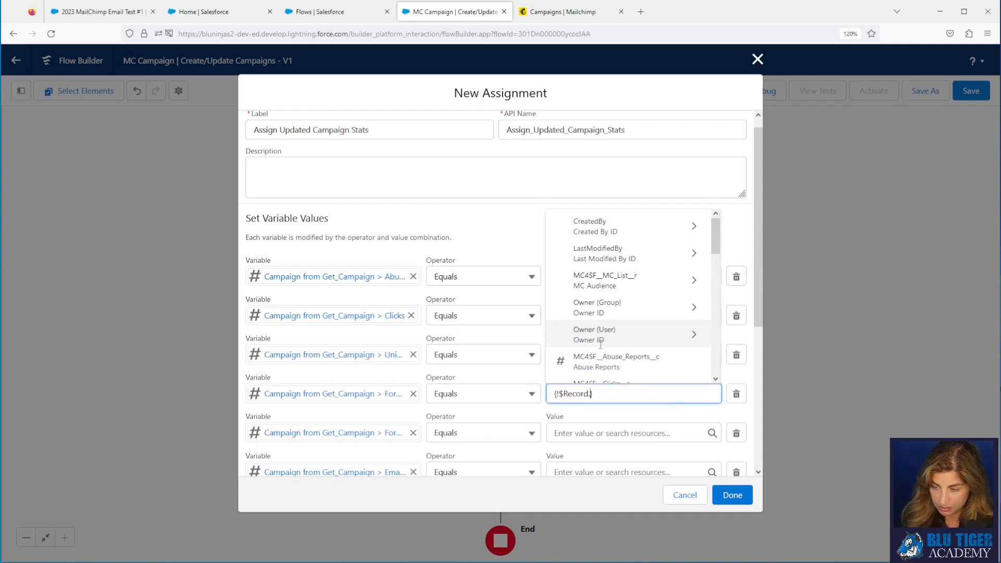
type("for")
left_click(600, 345)
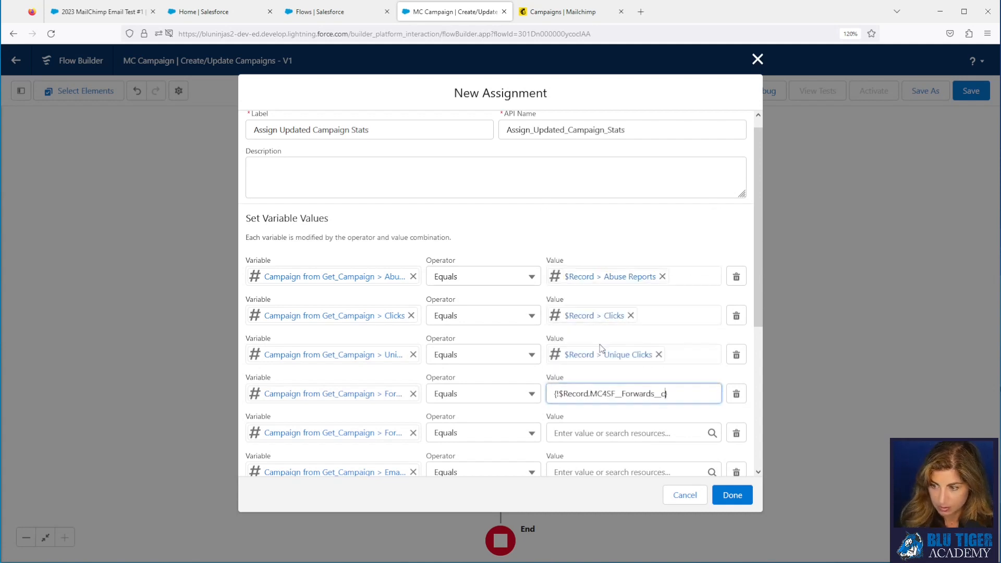
left_click(590, 434)
type("re")
left_click(590, 380)
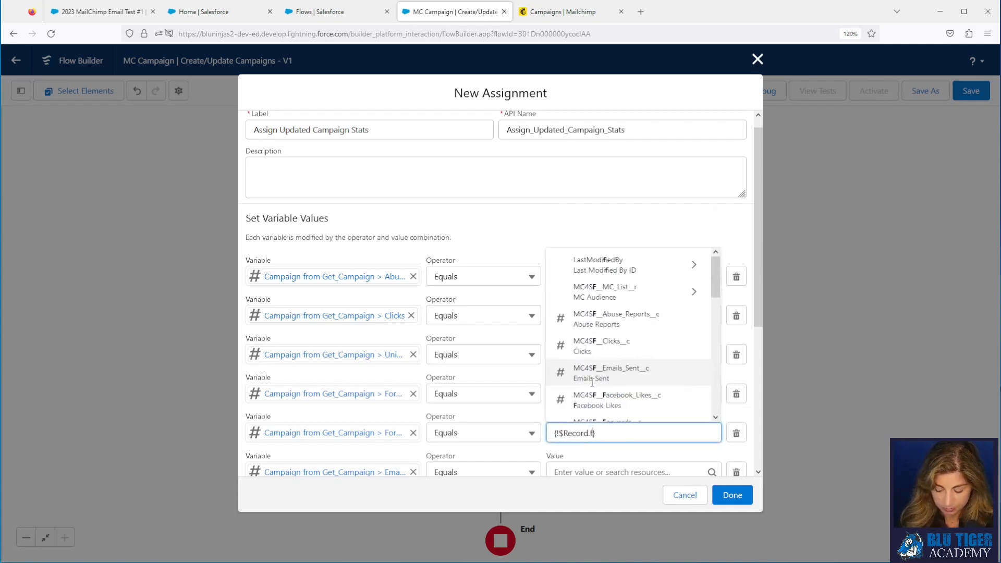
type("for")
left_click(593, 405)
Step: Set the Emails Sent and Opens rows from the triggering $Record's Emails Sent and Opens
scroll(594, 402, "down", 4)
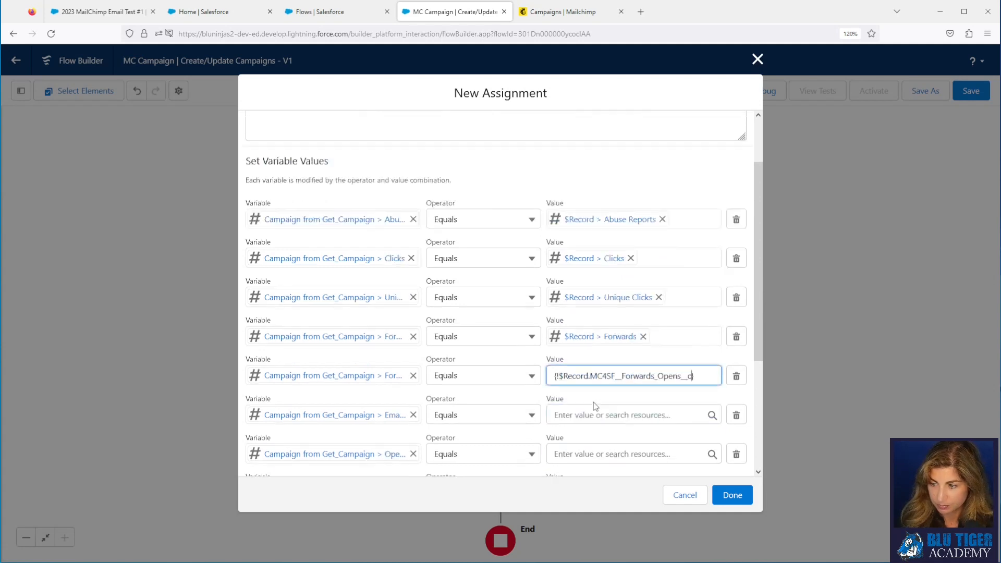
left_click(588, 276)
type("rec")
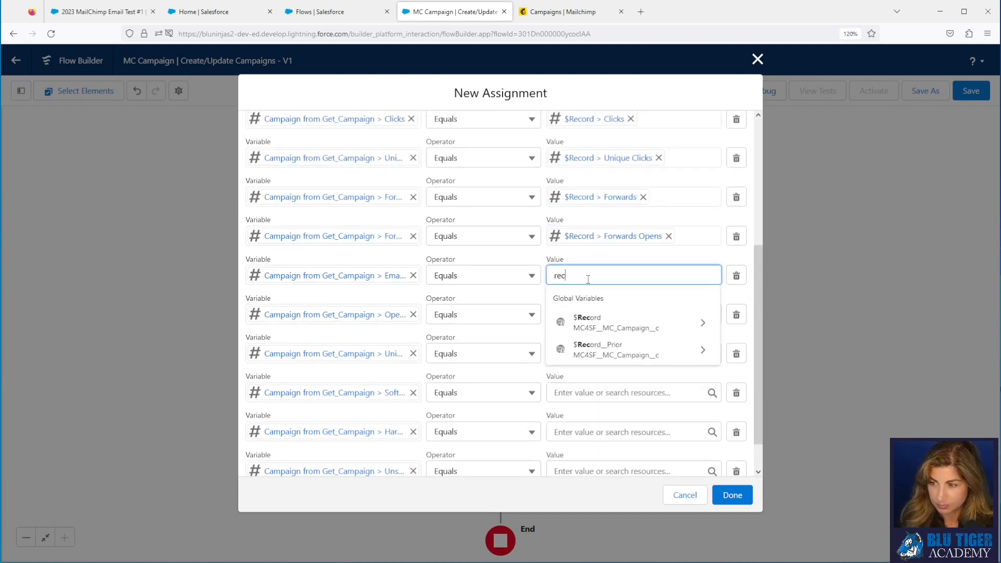
left_click(593, 323)
type("ecord.e}")
scroll(600, 365, "down", 5)
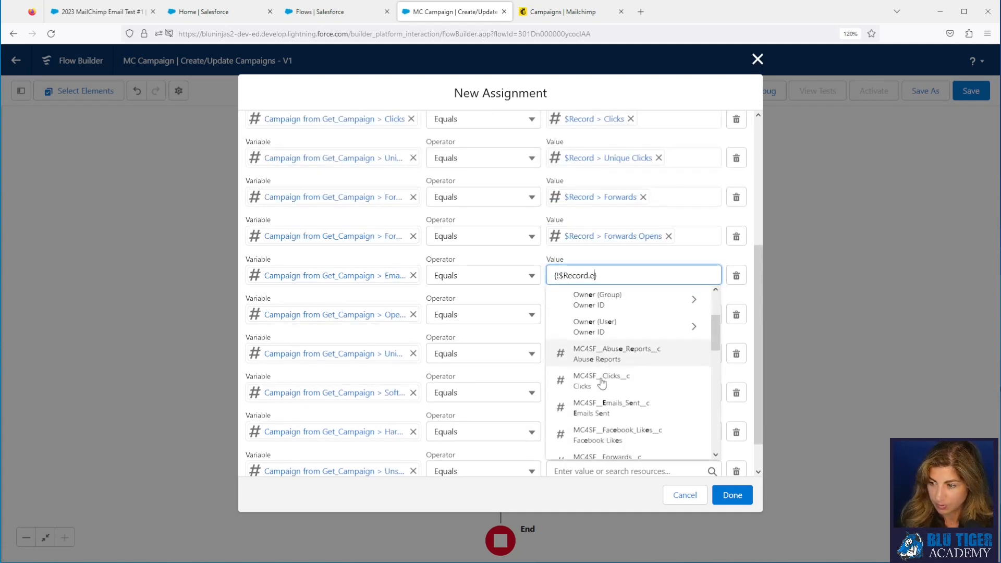
left_click(607, 302)
left_click(586, 315)
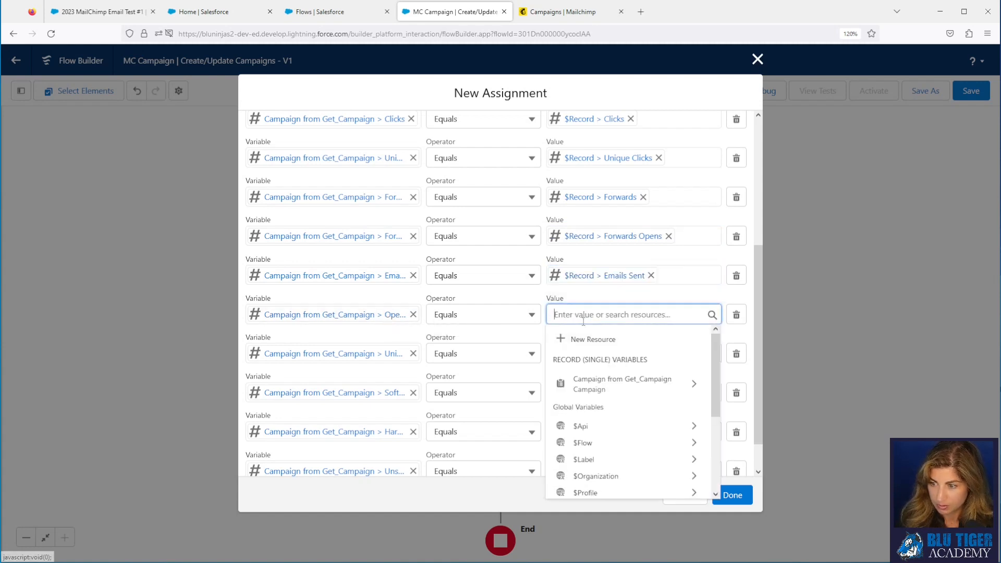
type("{!$Record.op")
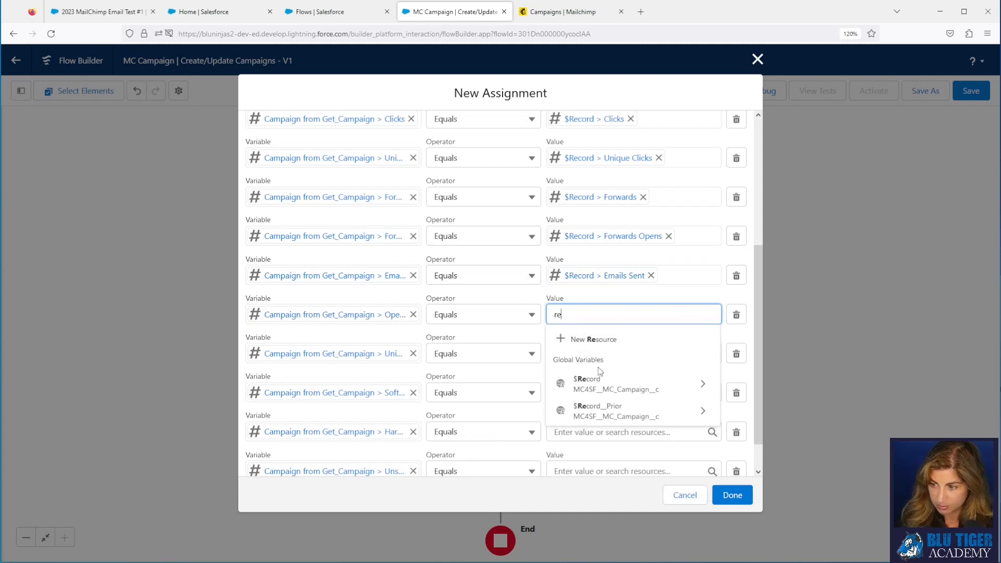
left_click(601, 394)
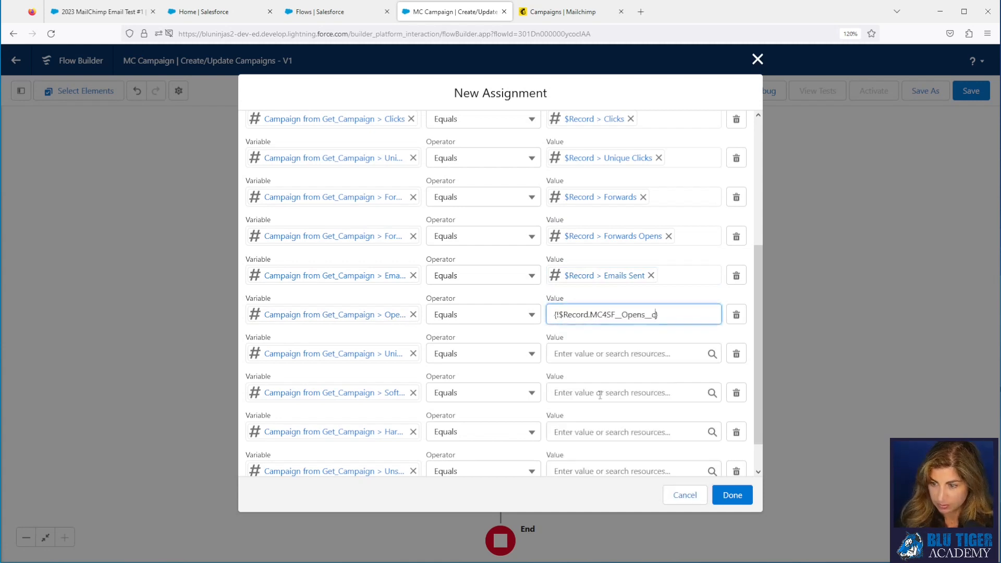
Step: Set Unique Opens and Soft Bounces rows to {!$Record} Unique Opens and Soft Bounces
left_click(600, 353)
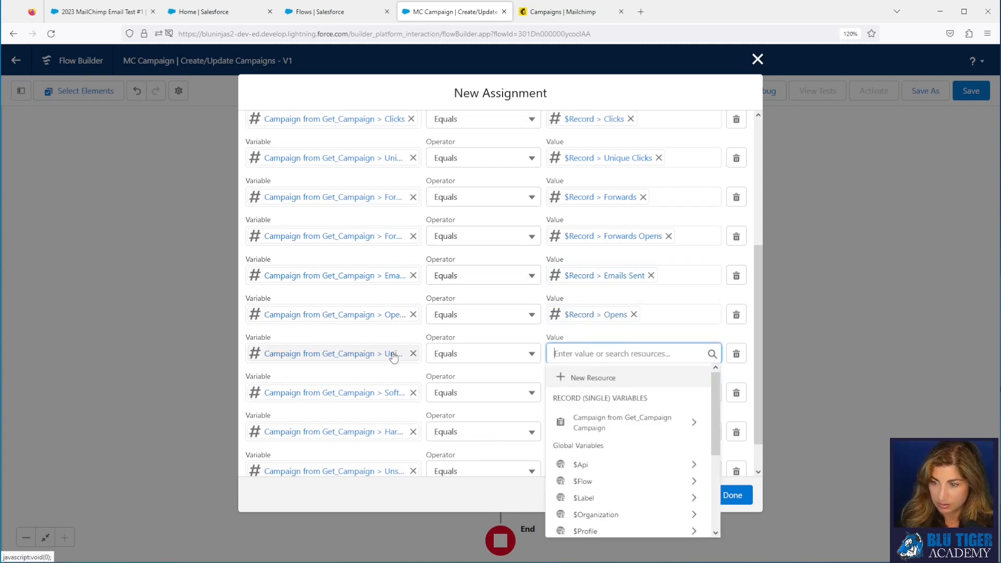
type("{!$Record.un")
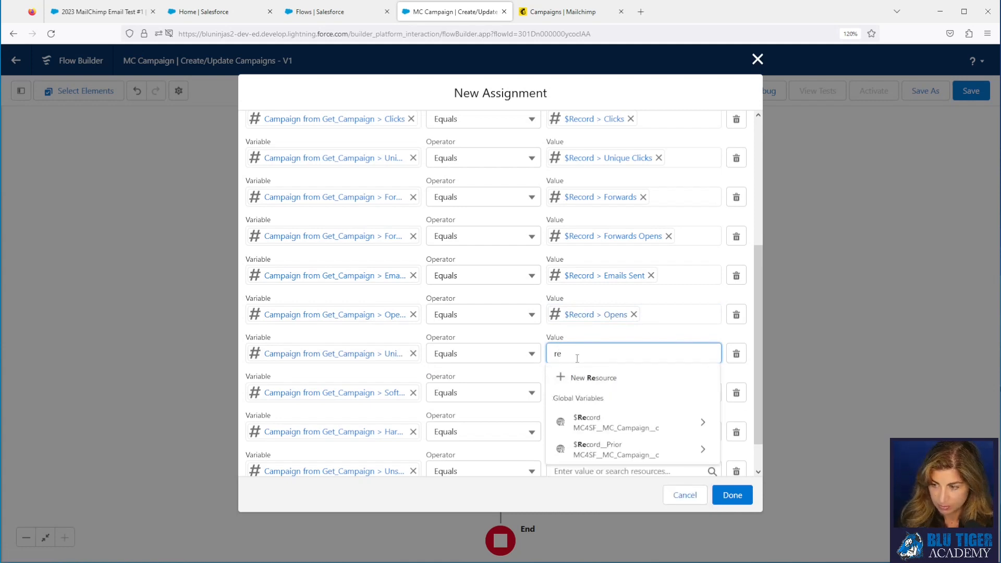
type("i")
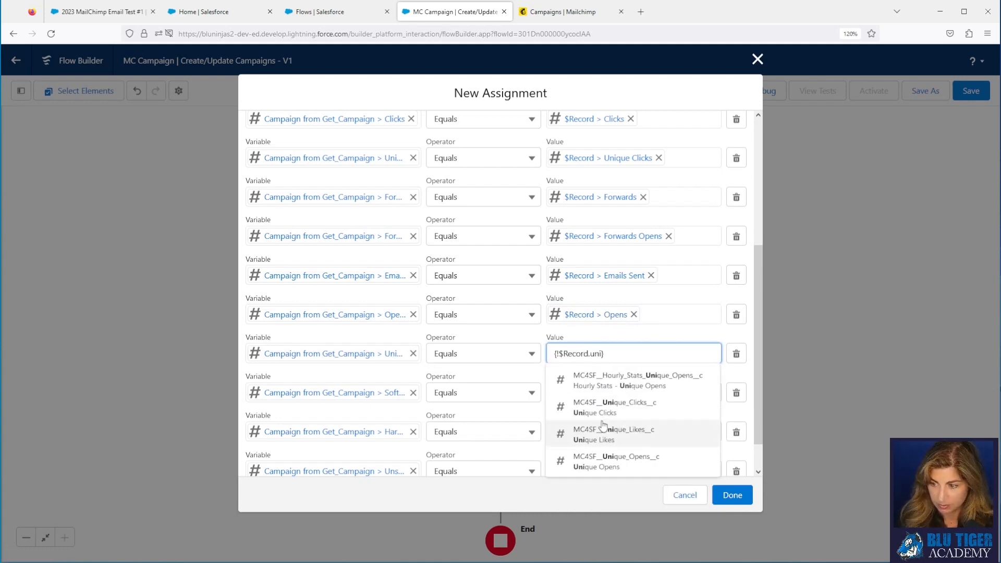
left_click(605, 459)
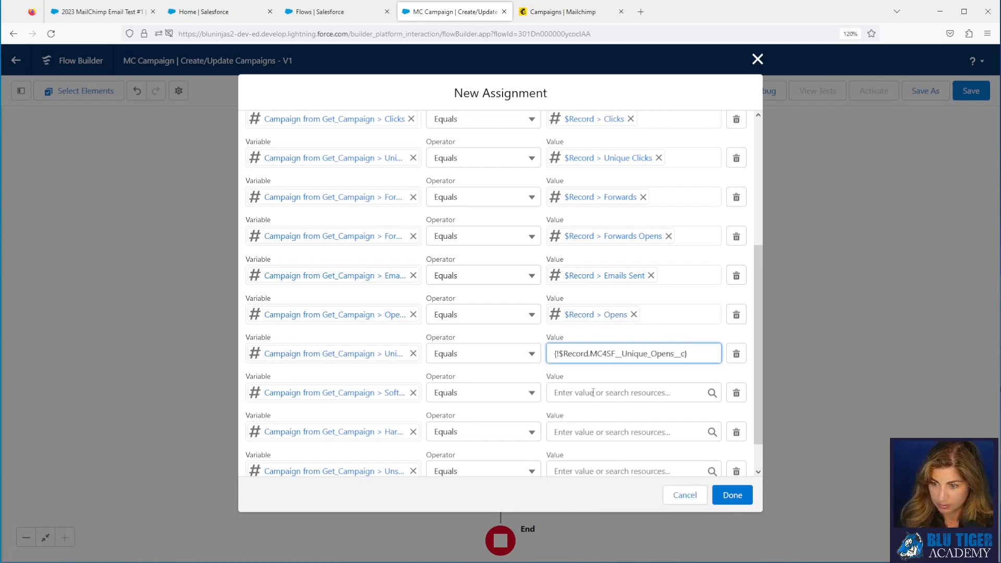
left_click(593, 392)
type("{!$Record.")
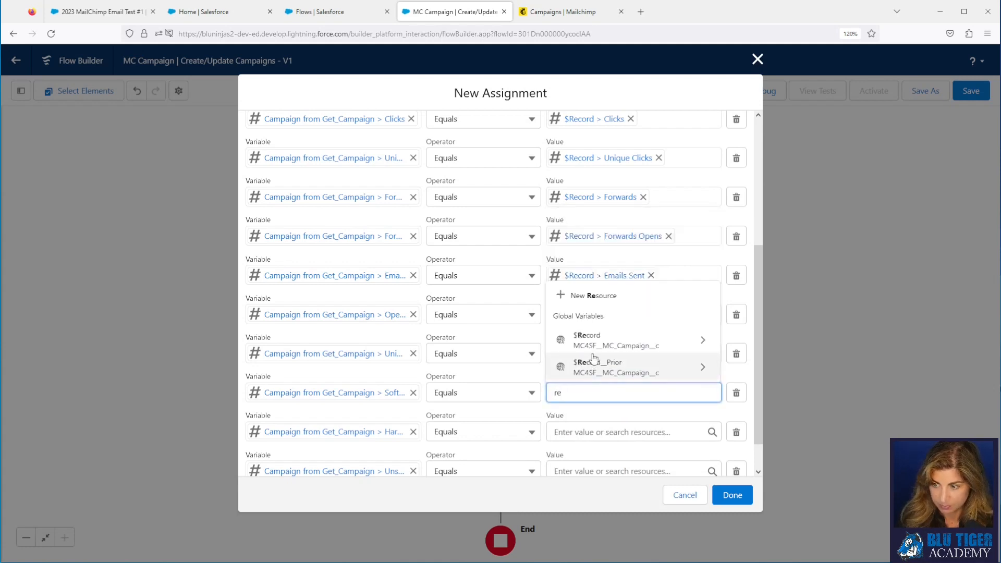
type("soft")
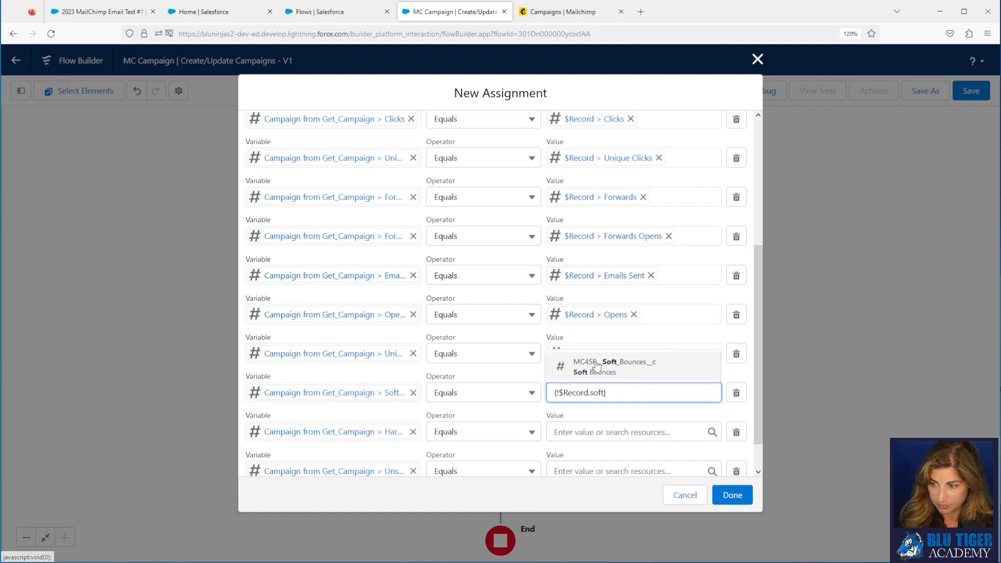
left_click(595, 366)
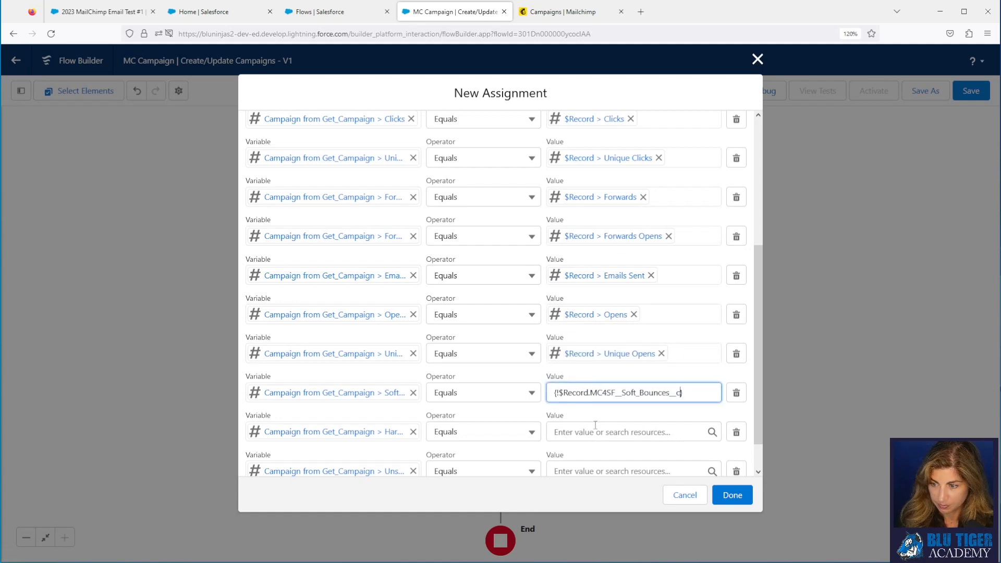
Step: Set Hard Bounces and Unsubscribes rows to {!$Record} Hard Bounces and Unsubscribes
left_click(592, 432)
type("rec")
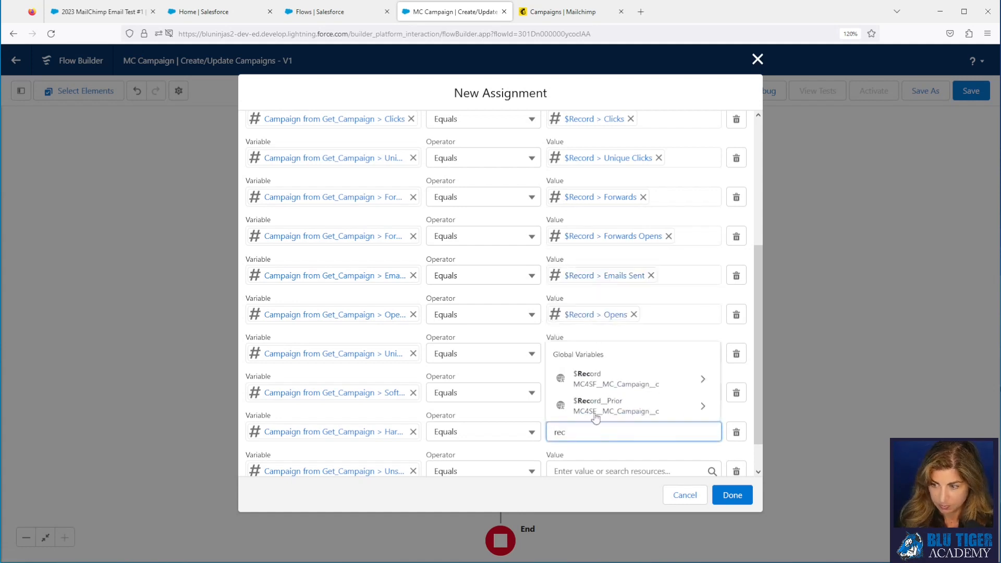
left_click(597, 380)
type("hat}")
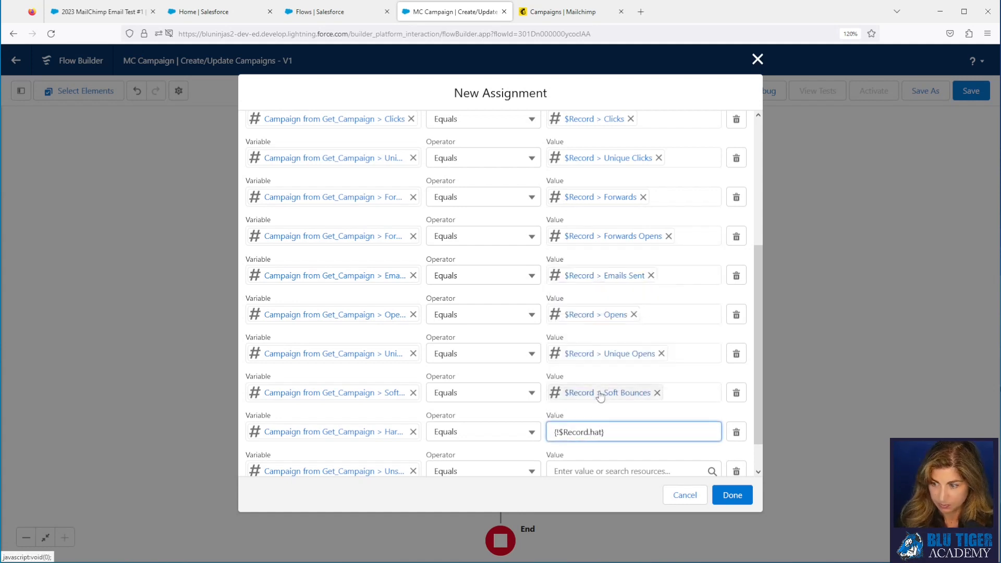
left_click(604, 459)
scroll(611, 409, "down", 1)
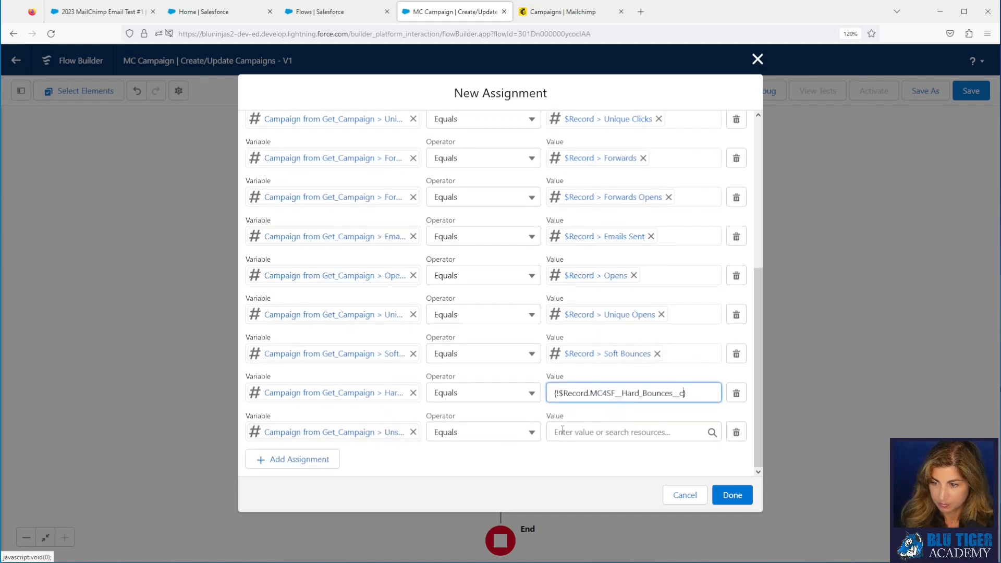
left_click(587, 432)
type("{!$Record.un")
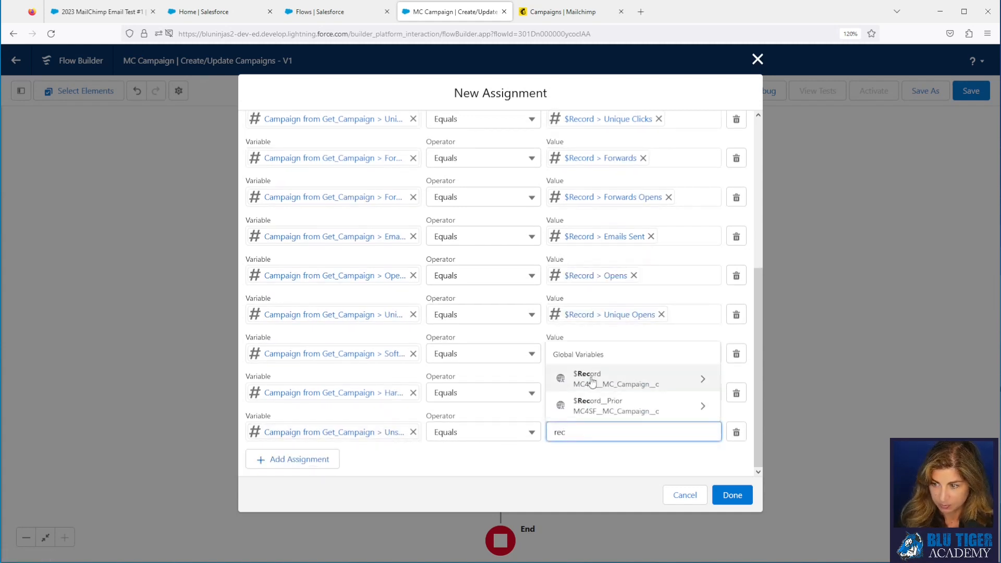
type("s")
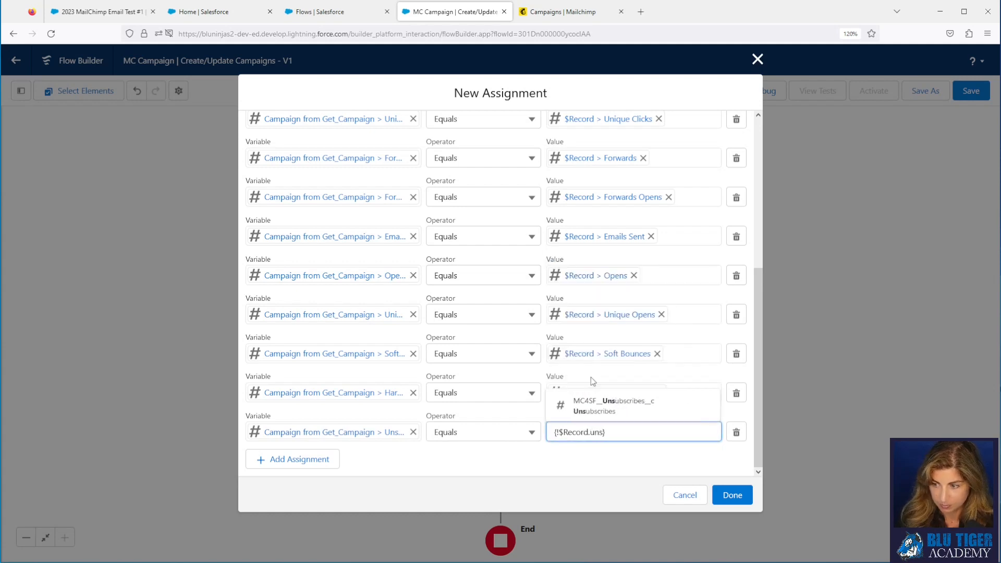
left_click(593, 406)
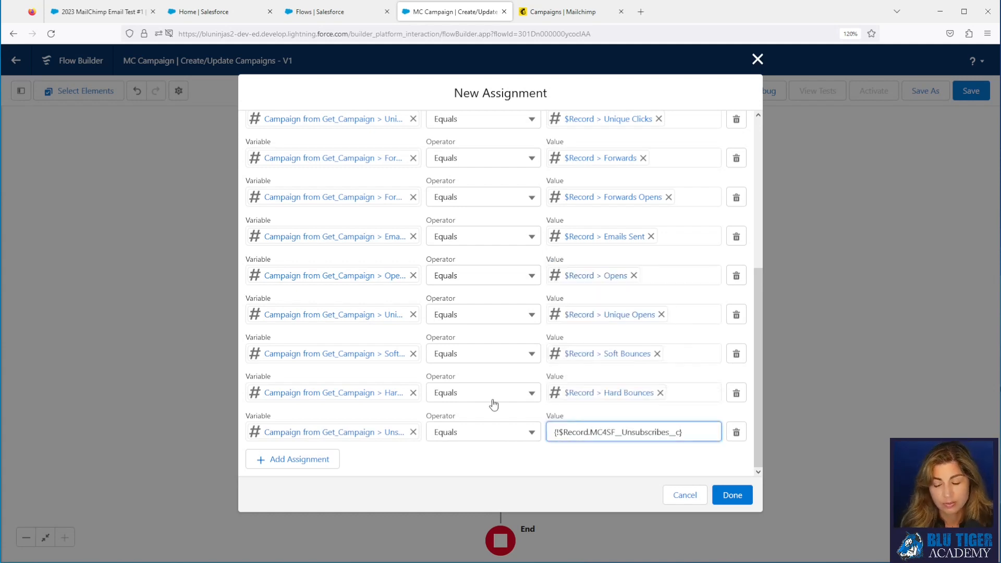
Step: Finish Assign Updated Campaign Stats and add an Update Records element right after it
left_click(732, 496)
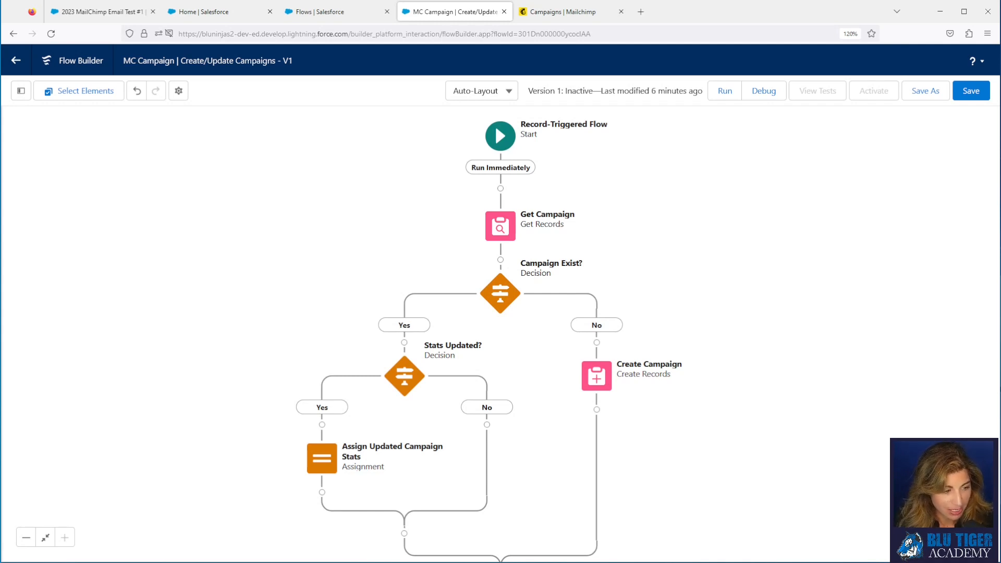
left_click(322, 493)
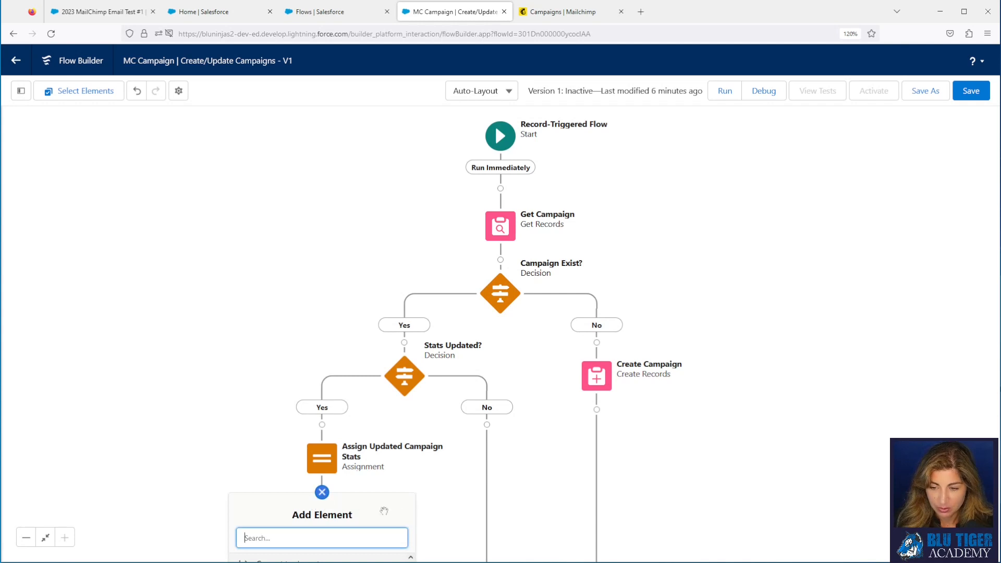
left_click(293, 320)
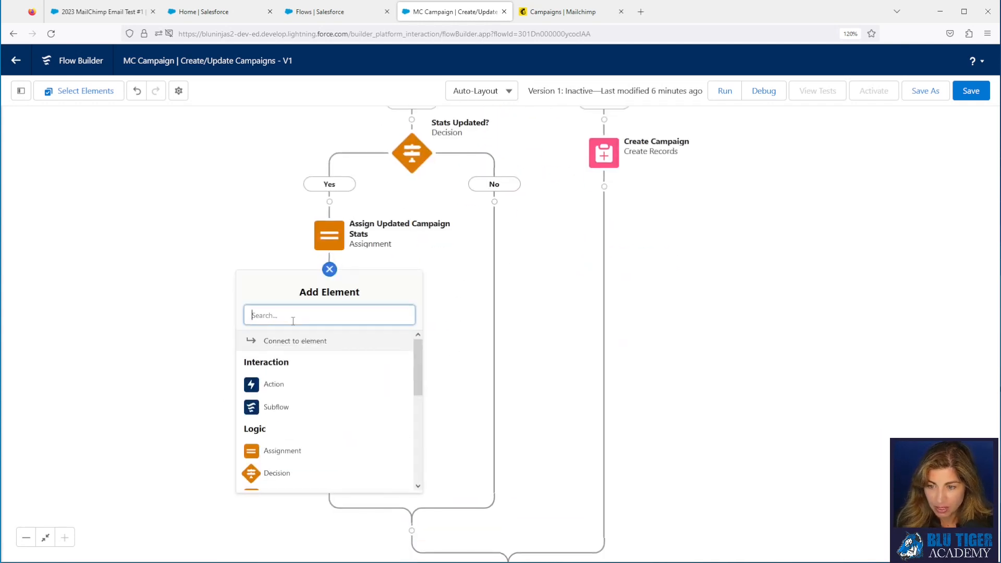
type("upda")
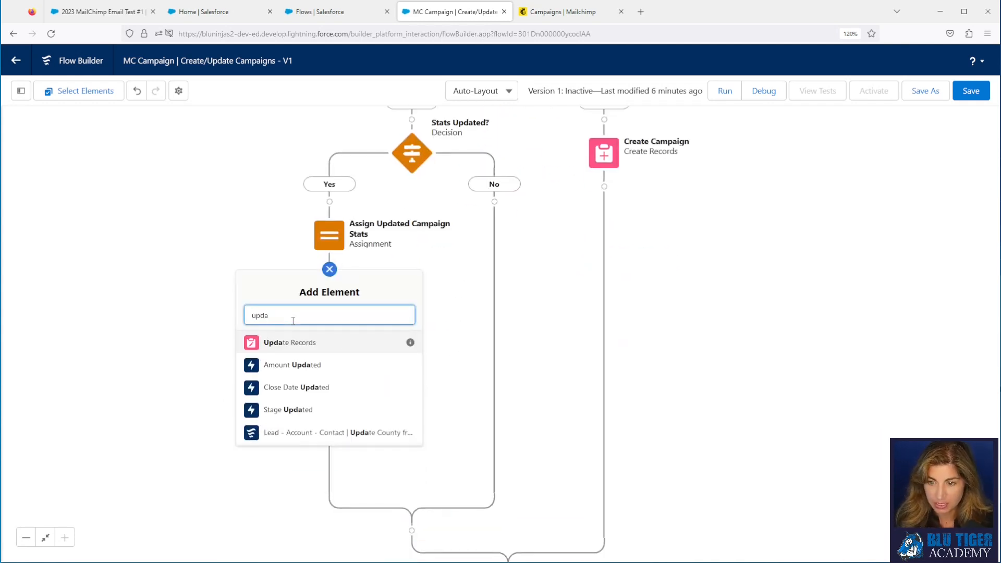
left_click(286, 353)
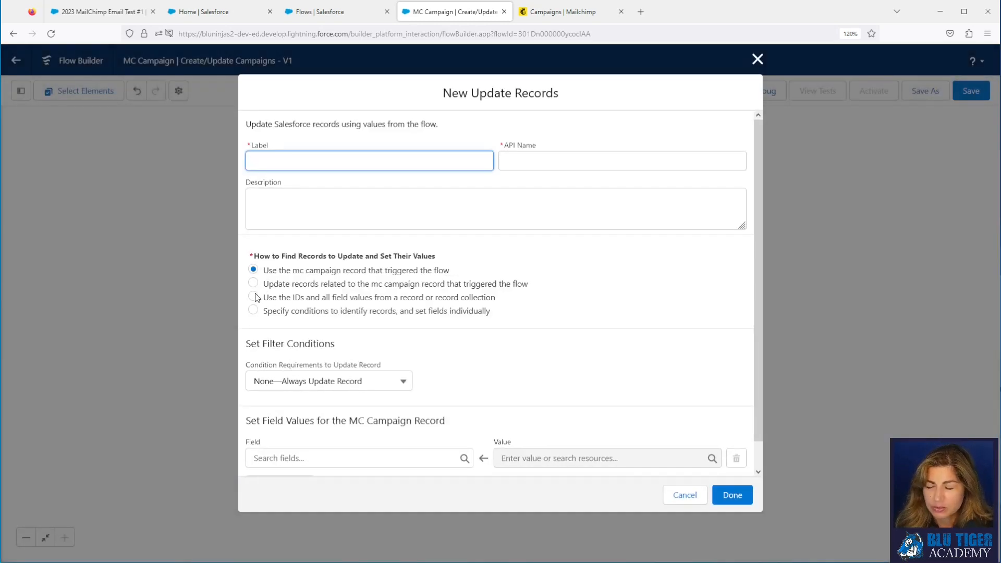
Step: Configure an 'Update Campaign' step using all IDs and field values from Campaign from Get_Campaign
left_click(255, 304)
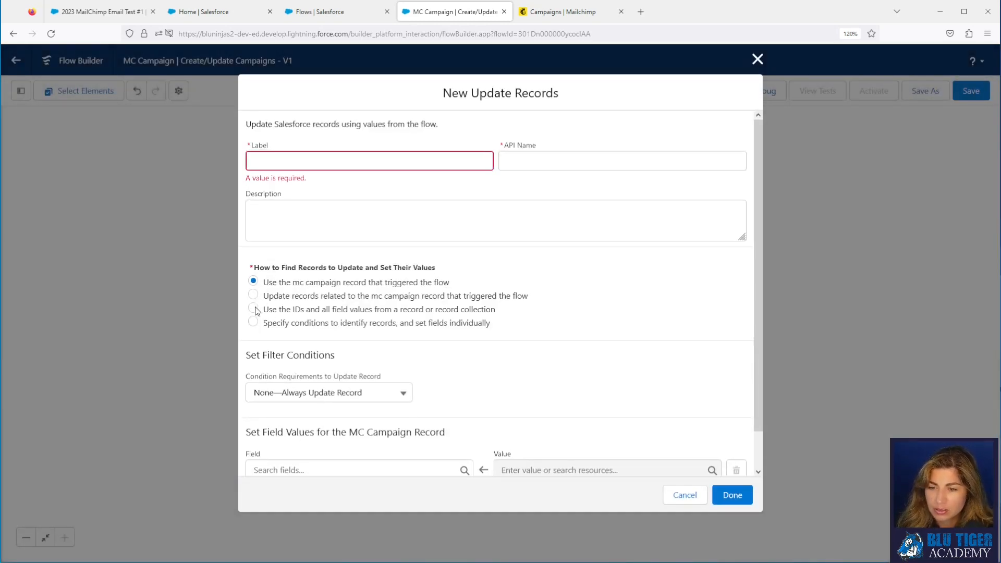
left_click(255, 310)
left_click(317, 408)
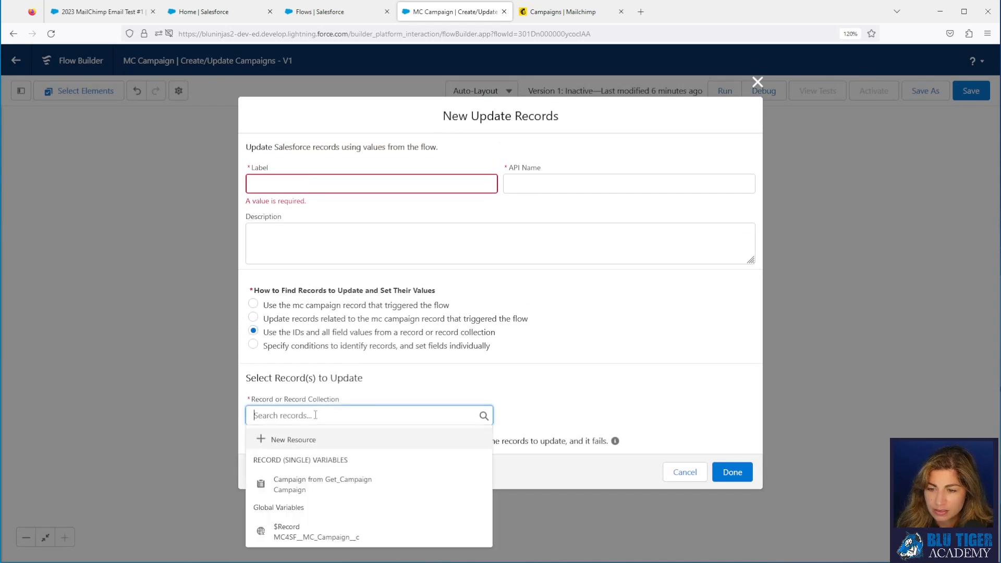
left_click(303, 481)
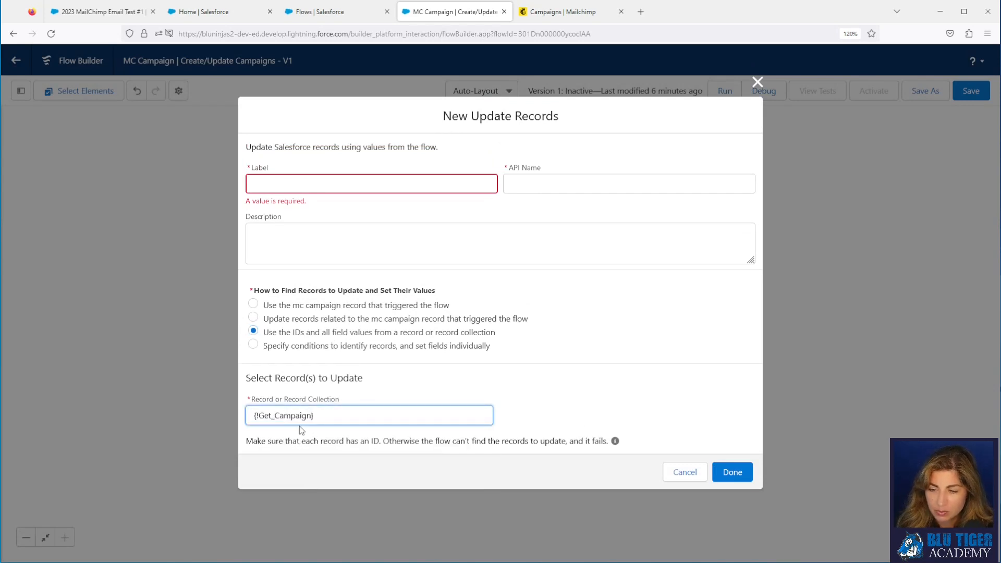
left_click(268, 184)
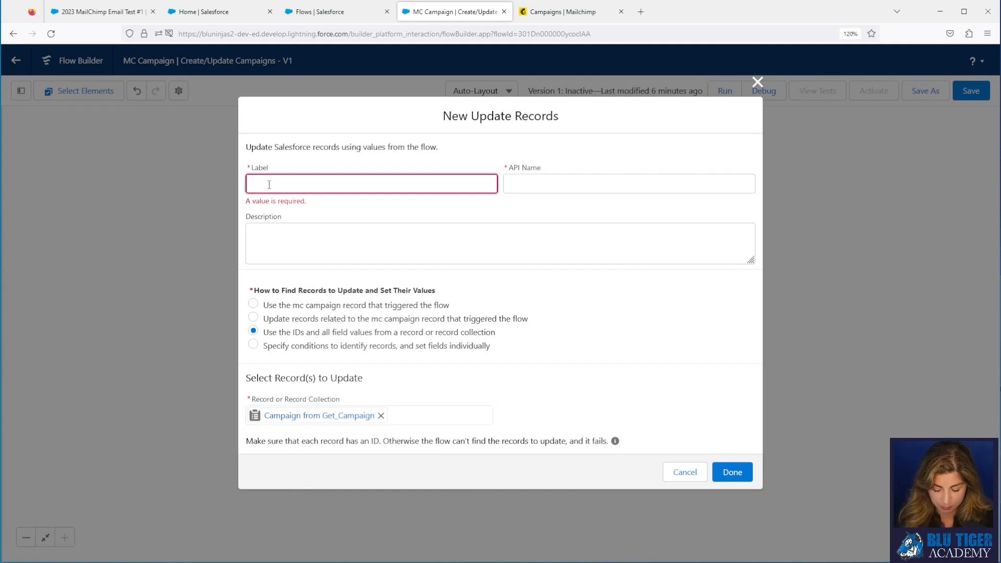
type("Update Camp")
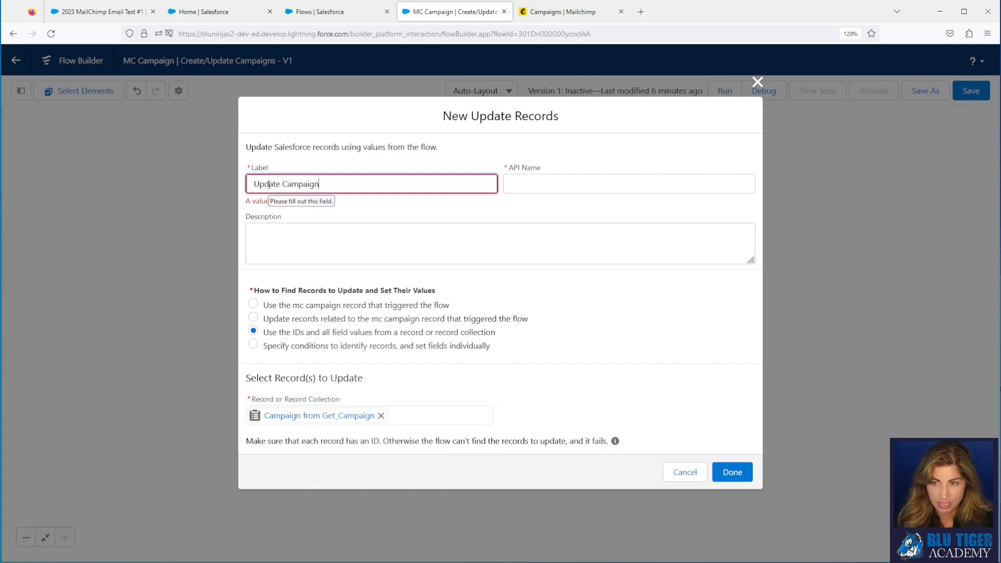
type("aign")
key("Tab")
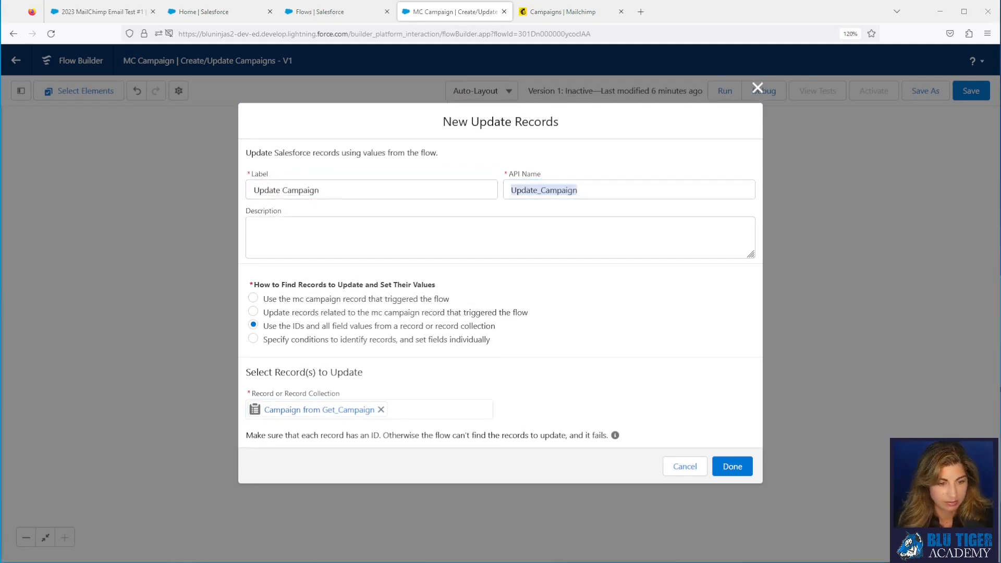
left_click(733, 473)
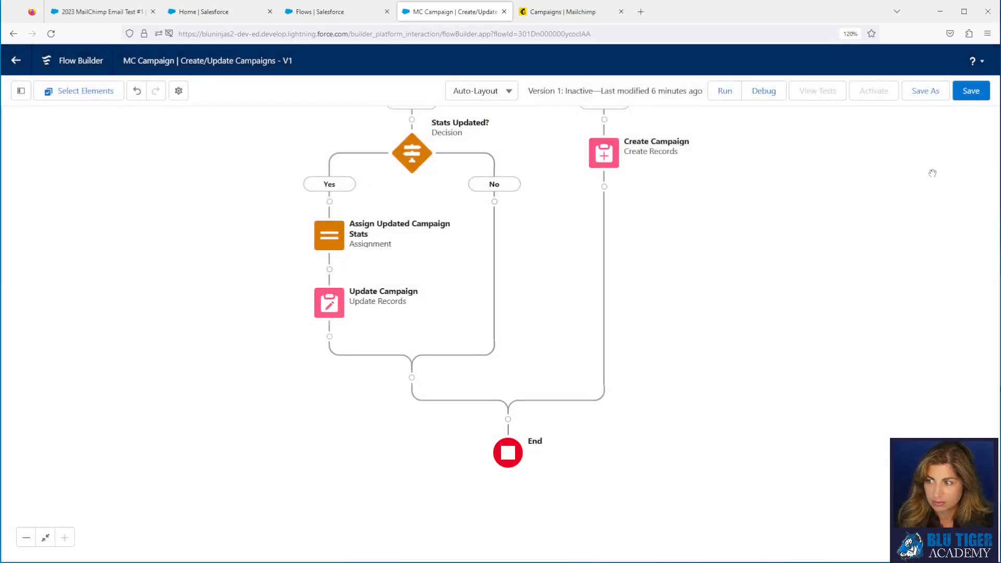
Step: Save the MC Campaign | Create/Update Campaigns flow and activate Version 1
left_click(964, 98)
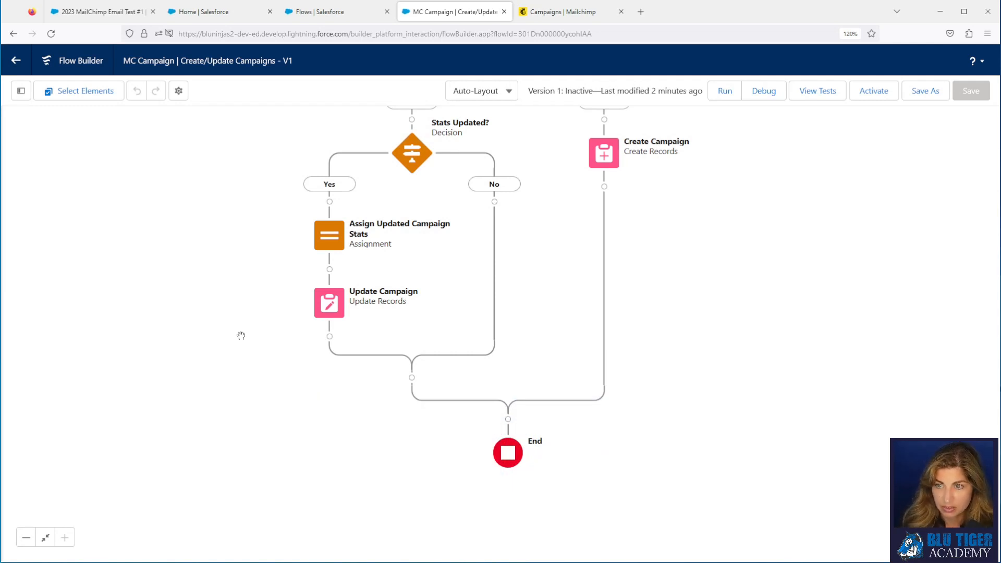
left_click(877, 94)
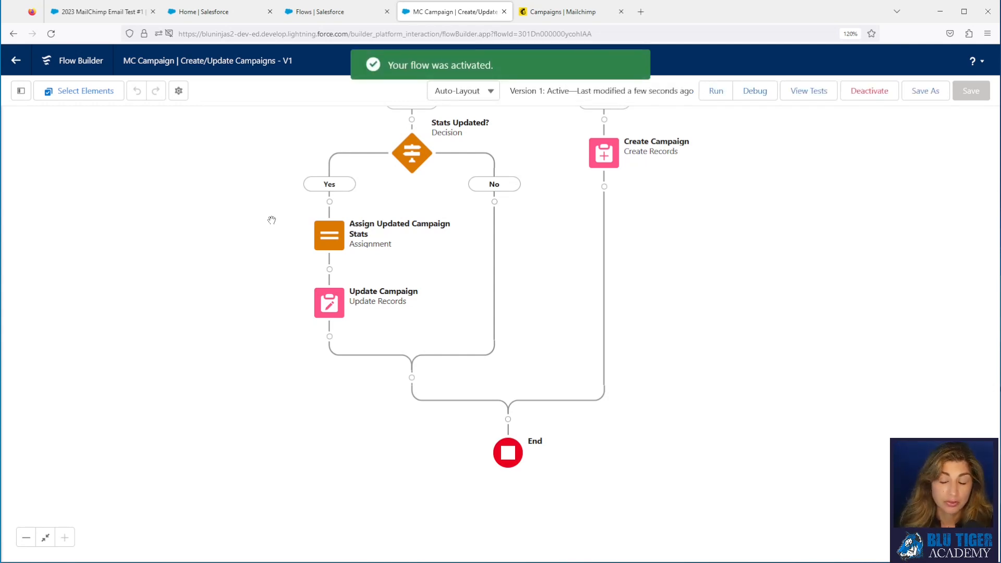
Step: Link the 2023 MailChimp Email Test #1 campaign to the Testing MailChimp Campaigns MC campaign
left_click(224, 16)
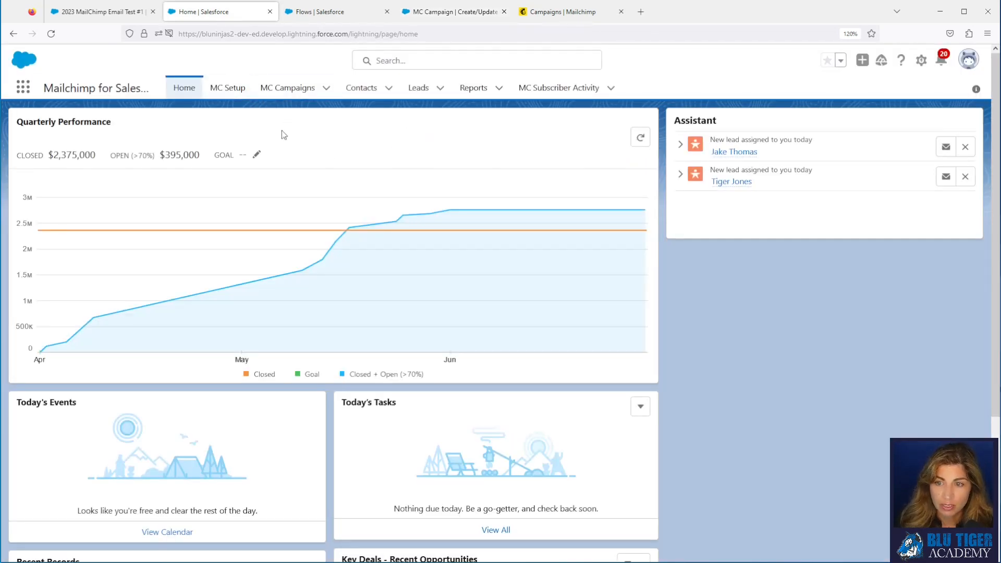
left_click(122, 13)
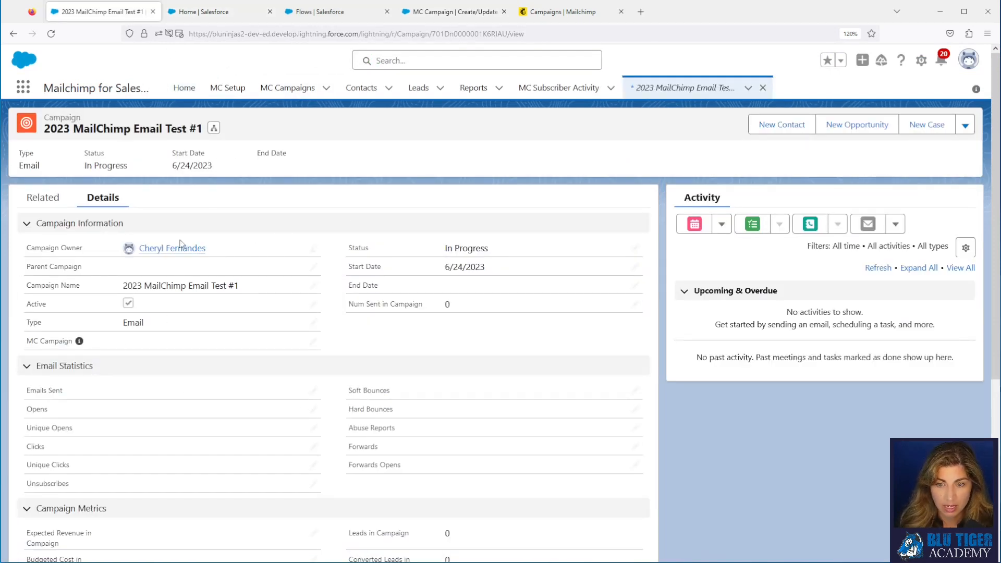
left_click(313, 343)
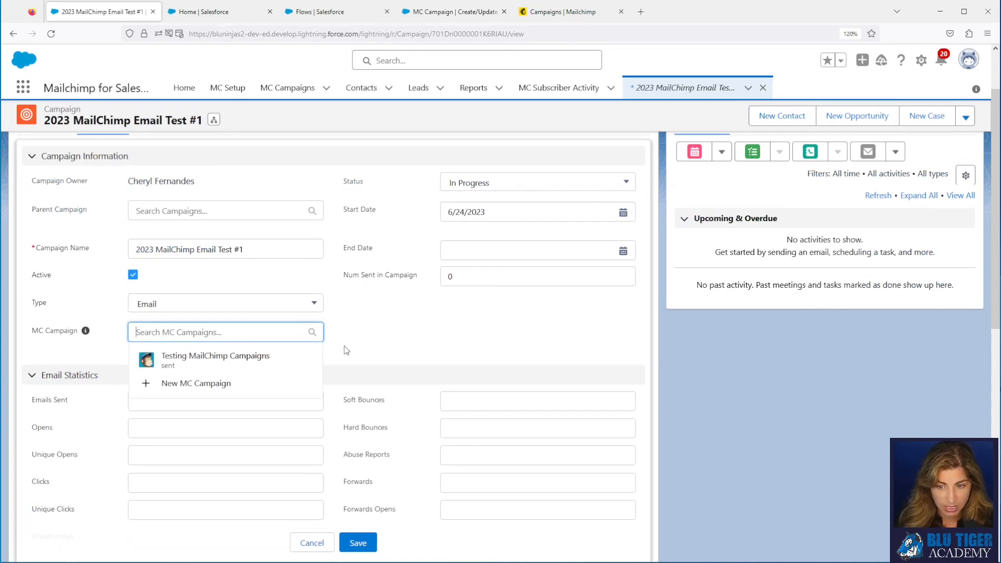
left_click(246, 360)
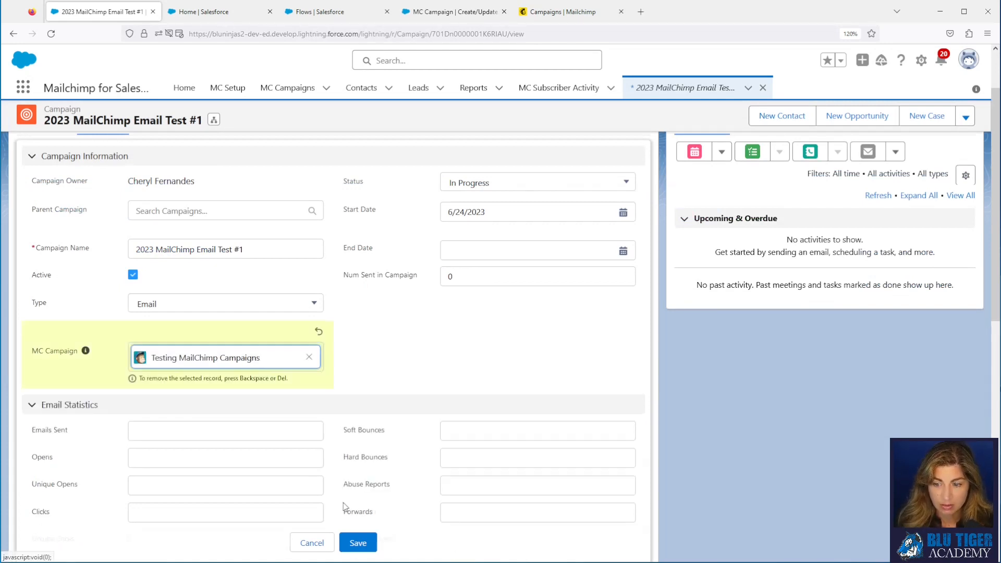
left_click(358, 545)
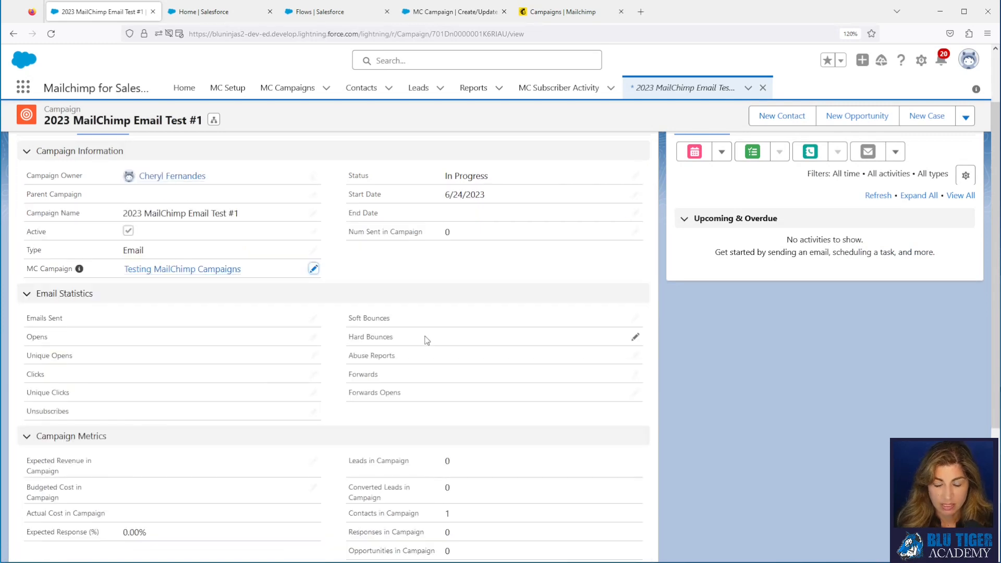
Step: Open the linked Testing MailChimp Campaigns MC Campaign record in a new tab
scroll(439, 342, "up", 2)
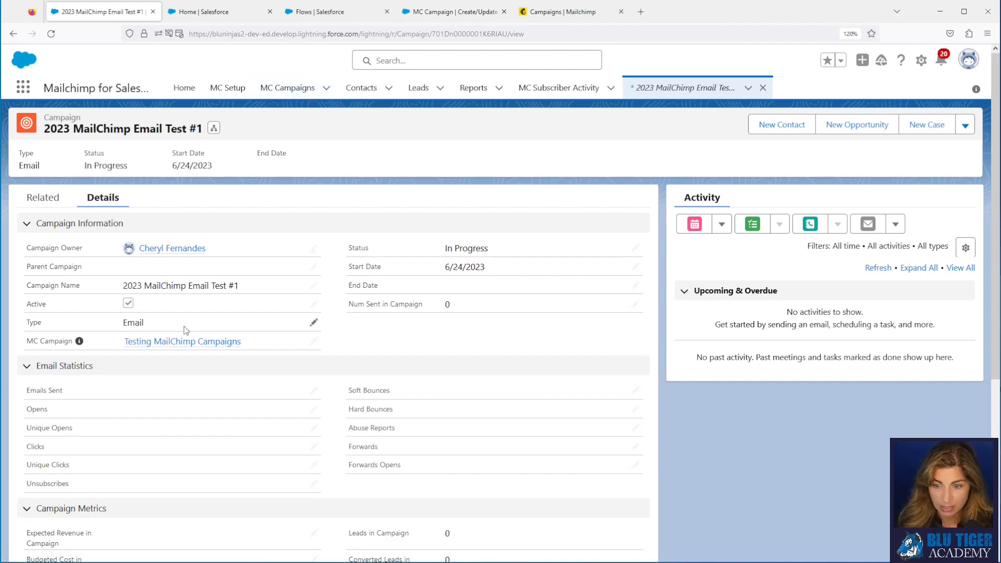
right_click(178, 345)
left_click(209, 354)
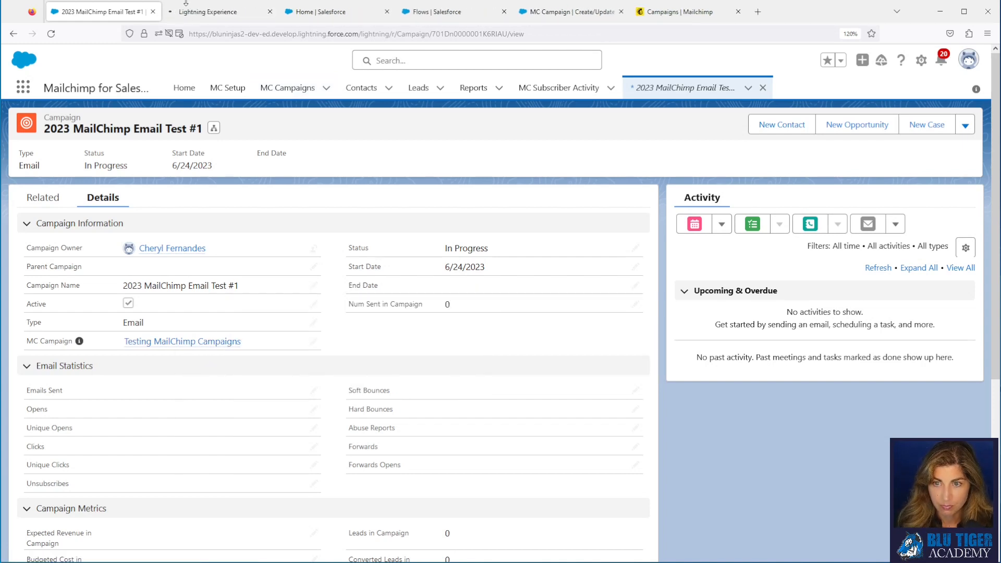
Step: Refresh the MC Campaign stats and confirm the campaign's details show 4 sent and 2 opens
left_click(197, 12)
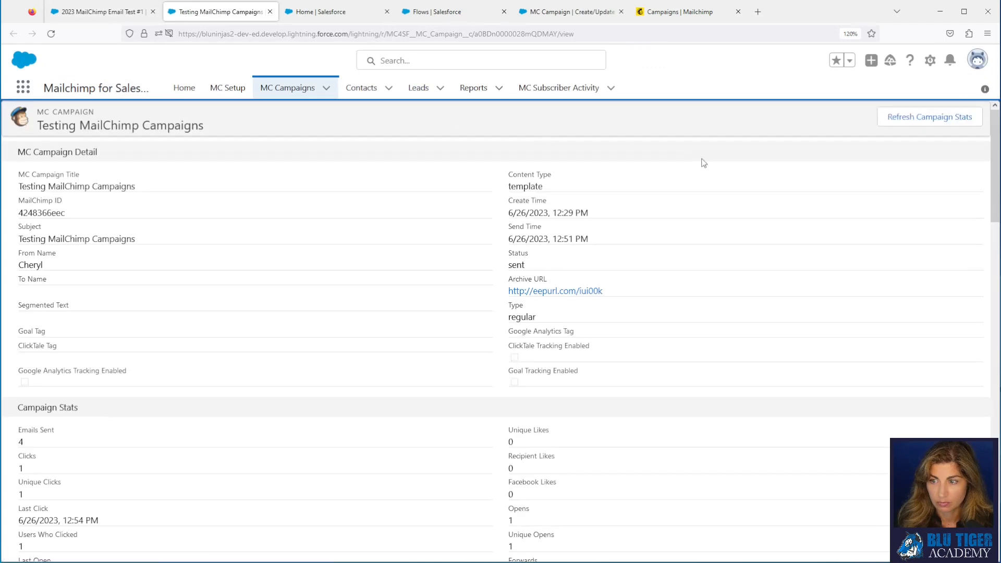
left_click(893, 121)
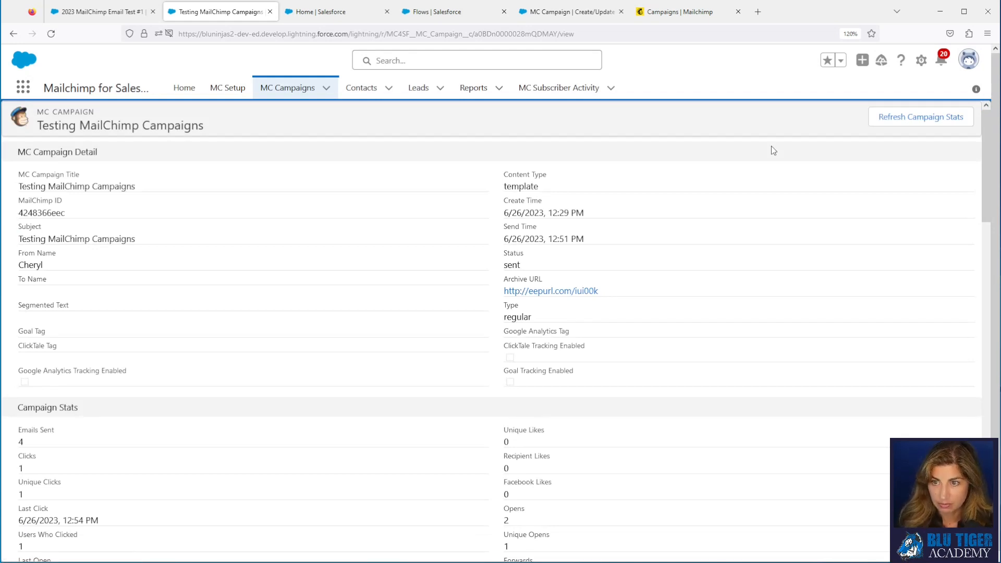
left_click(104, 11)
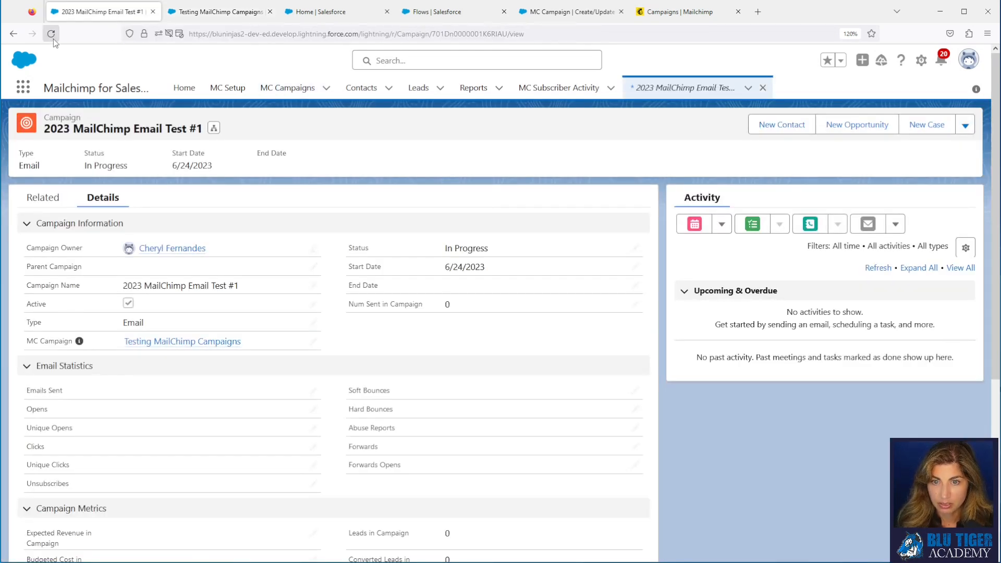
left_click(54, 38)
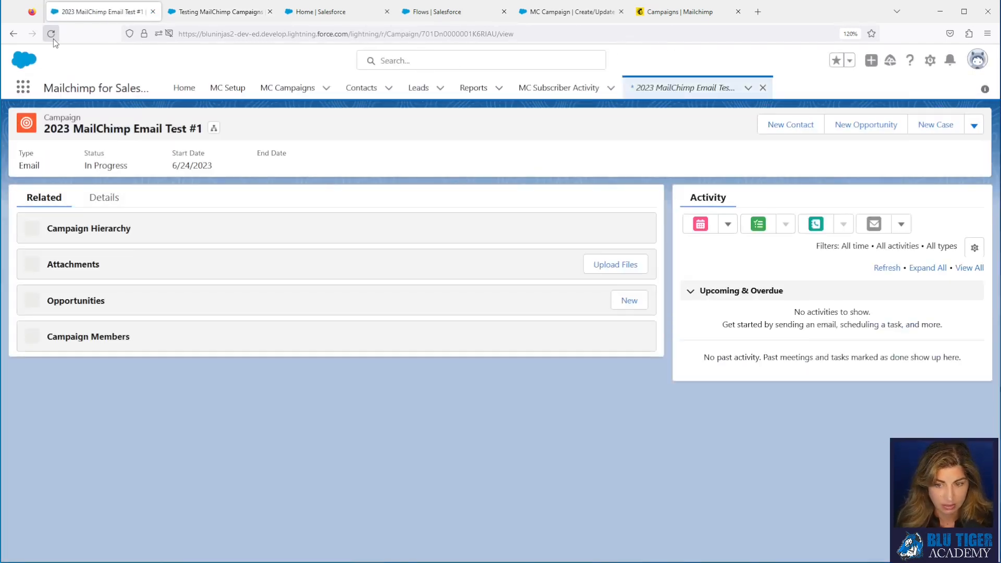
left_click(104, 198)
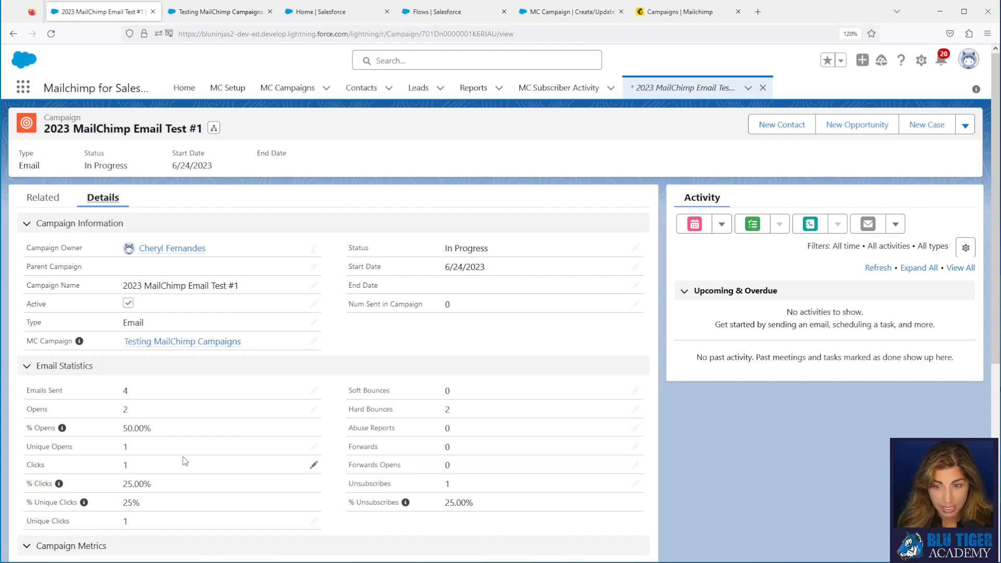
left_click(683, 13)
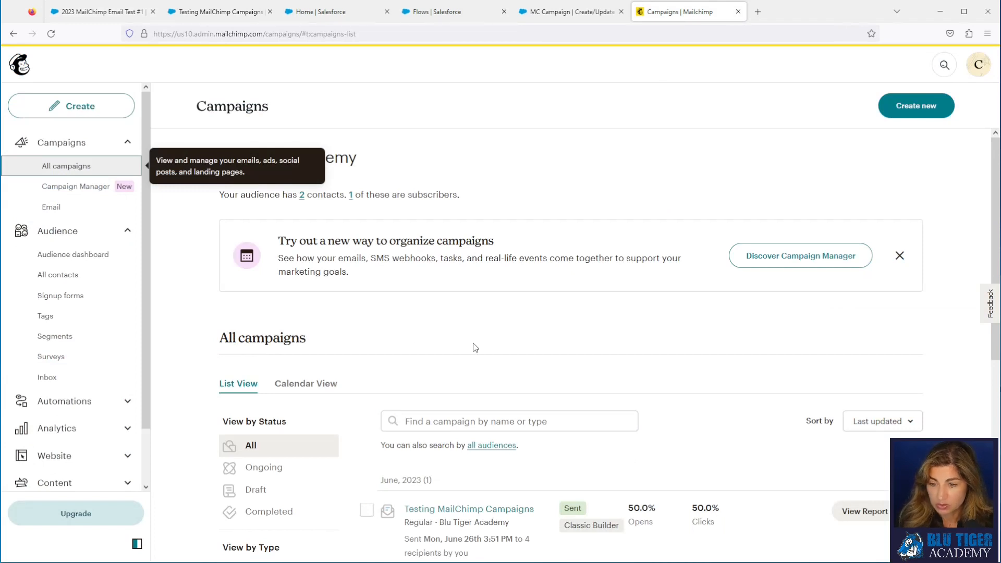
Step: Replicate the email as '2023 Trade Show Invite for CES Email - 06242023' and send it now
left_click(902, 511)
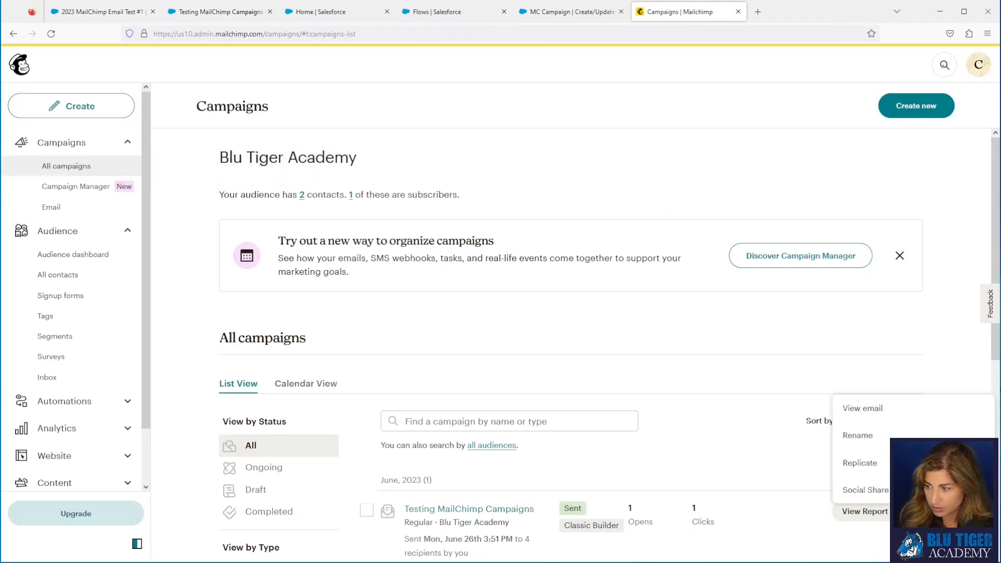
left_click(861, 463)
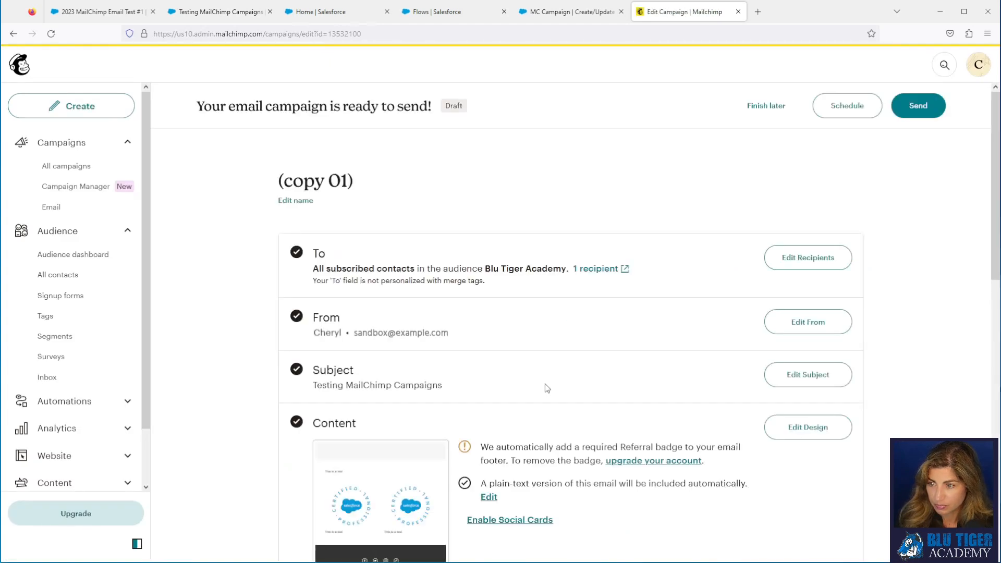
left_click(296, 201)
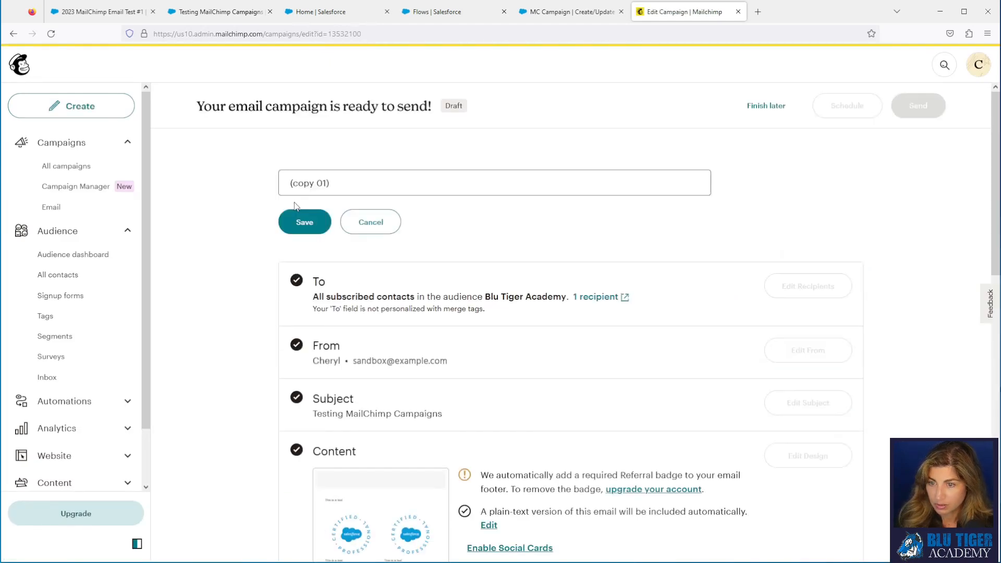
left_click_drag(332, 182, 276, 176)
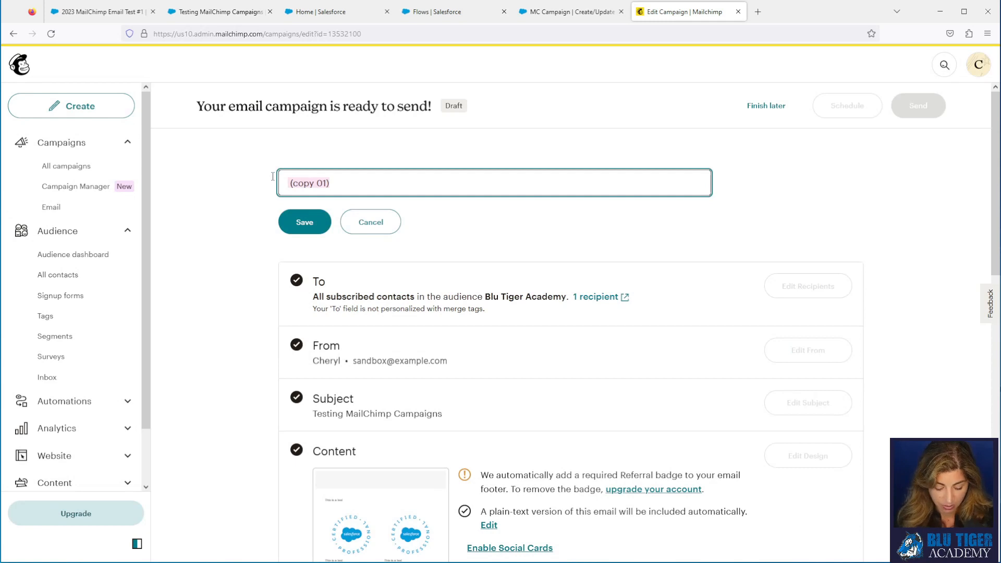
type("2023")
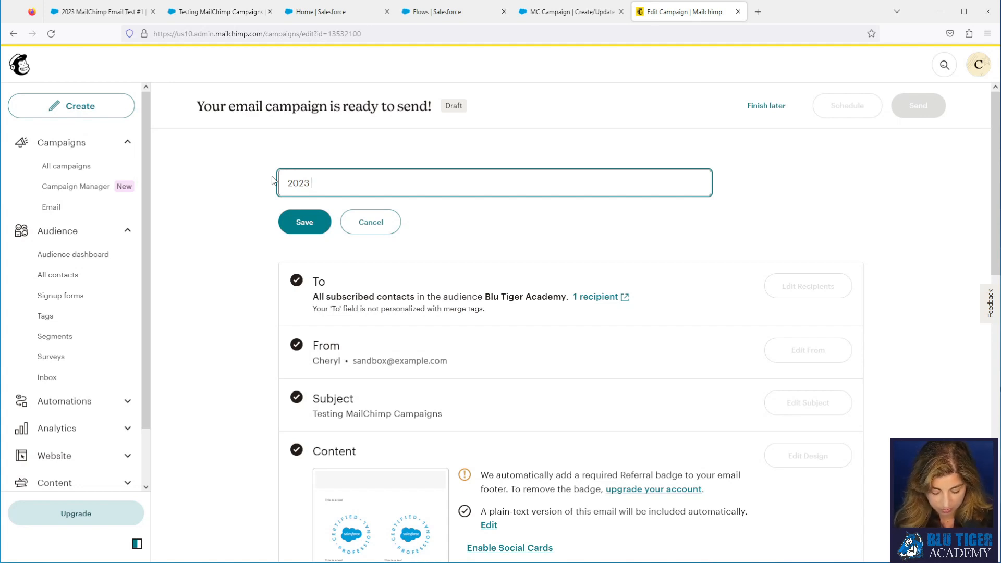
type("Trad")
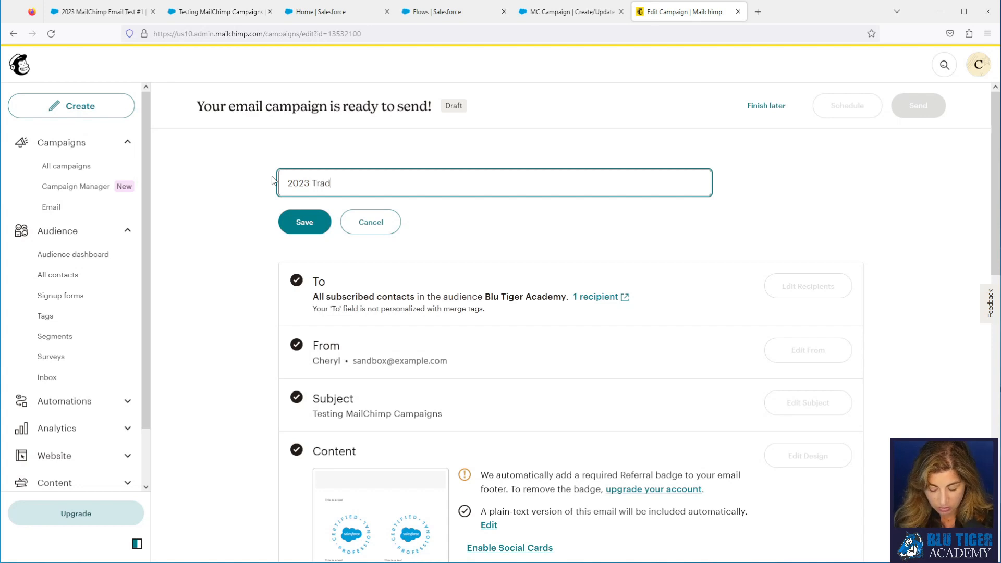
type("e Show Invt")
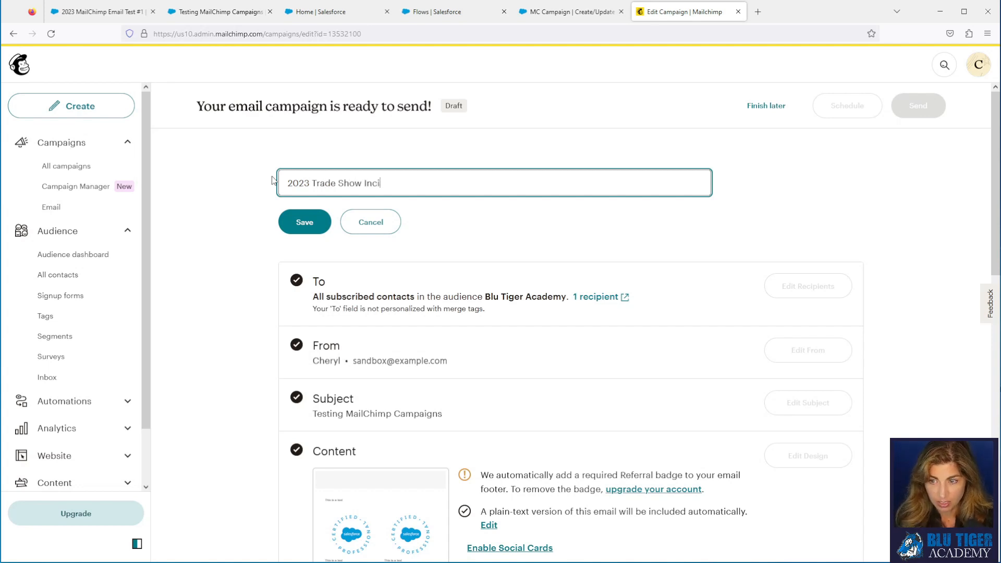
key("BackSpace")
key("BackSpace")
type("vite fo")
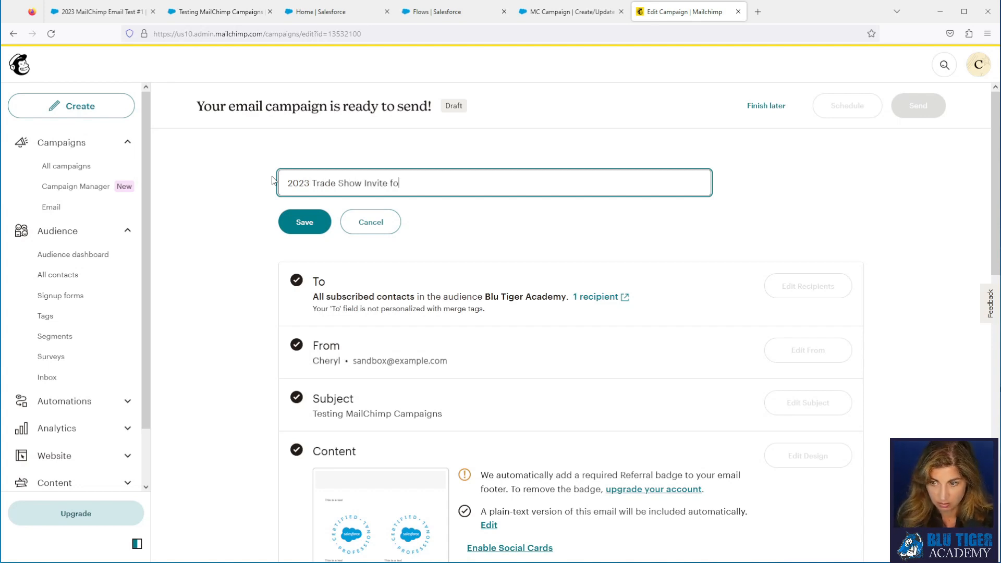
type("r CES")
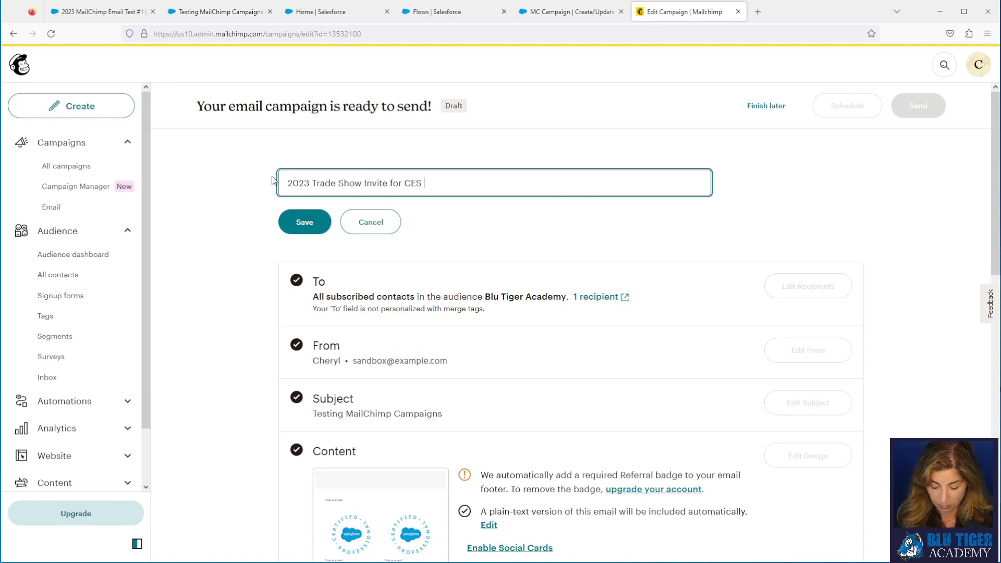
type(" Email")
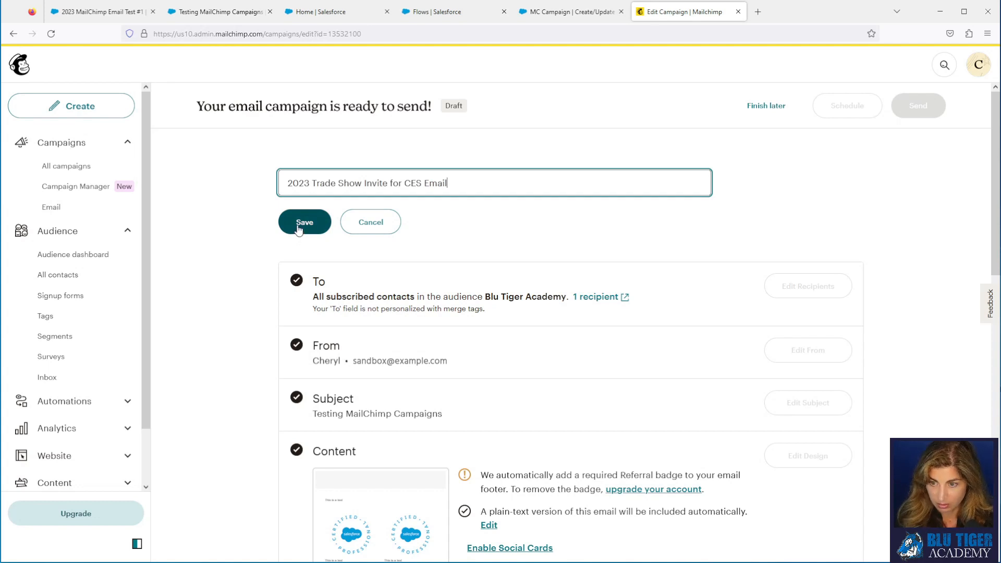
type(" -")
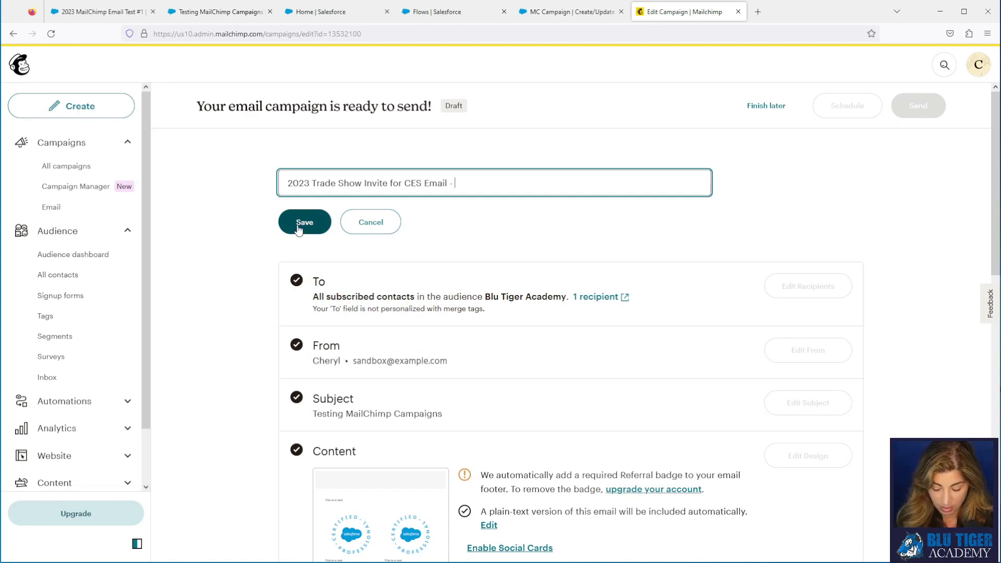
type(" 06242023")
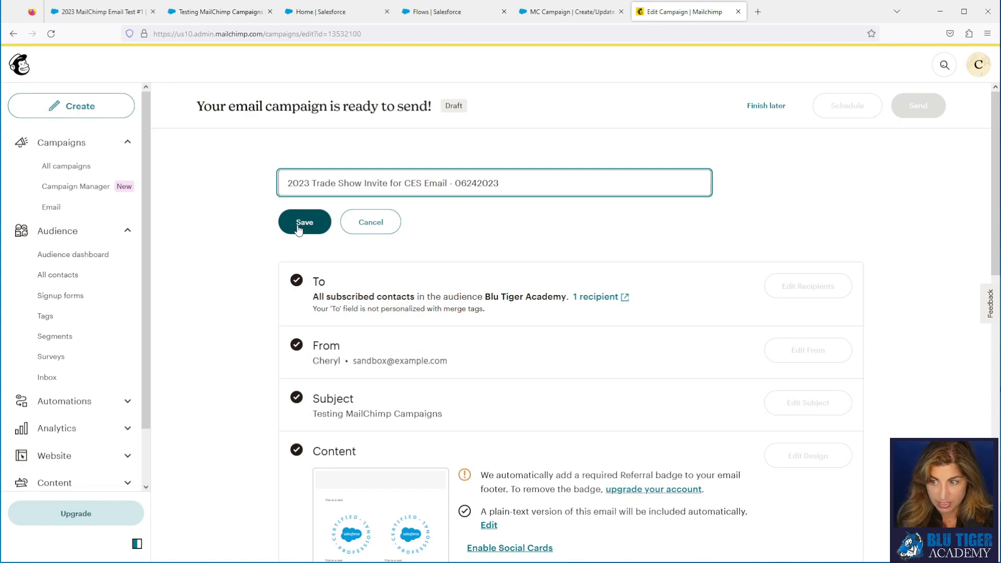
left_click(299, 229)
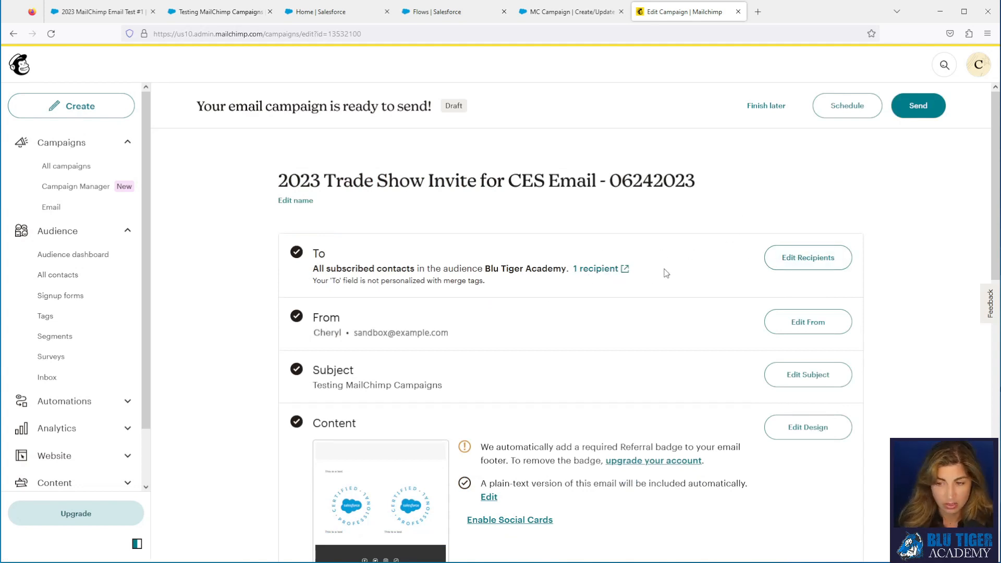
left_click(923, 108)
left_click(635, 379)
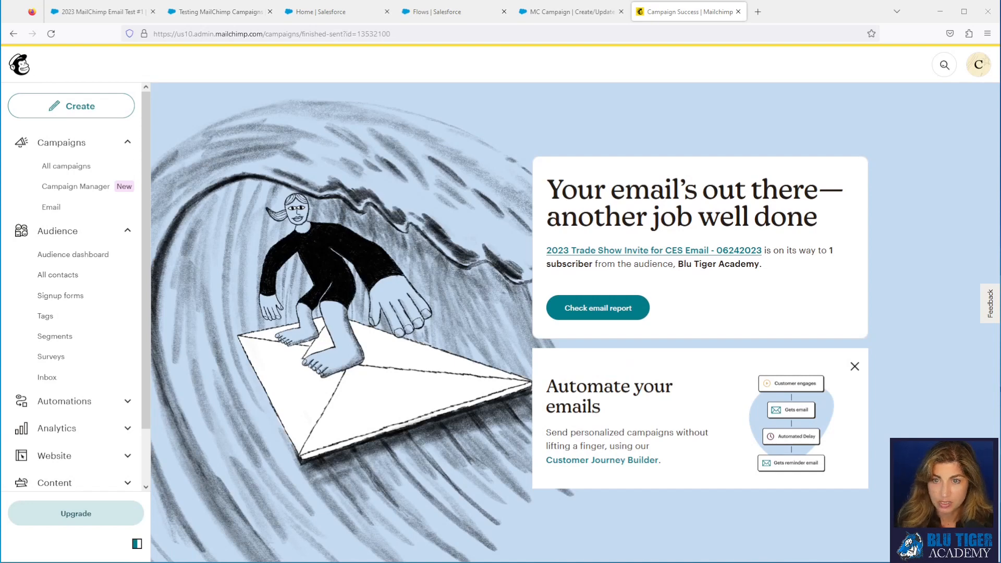
Step: Refresh MC Campaigns in Mailchimp for Salesforce setup to pull in the new campaign
left_click(196, 13)
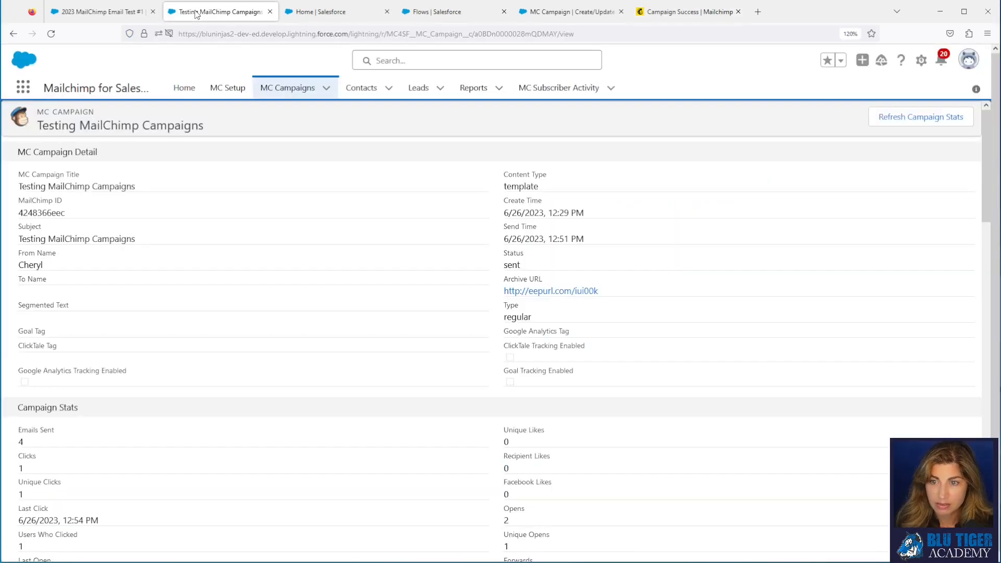
left_click(225, 92)
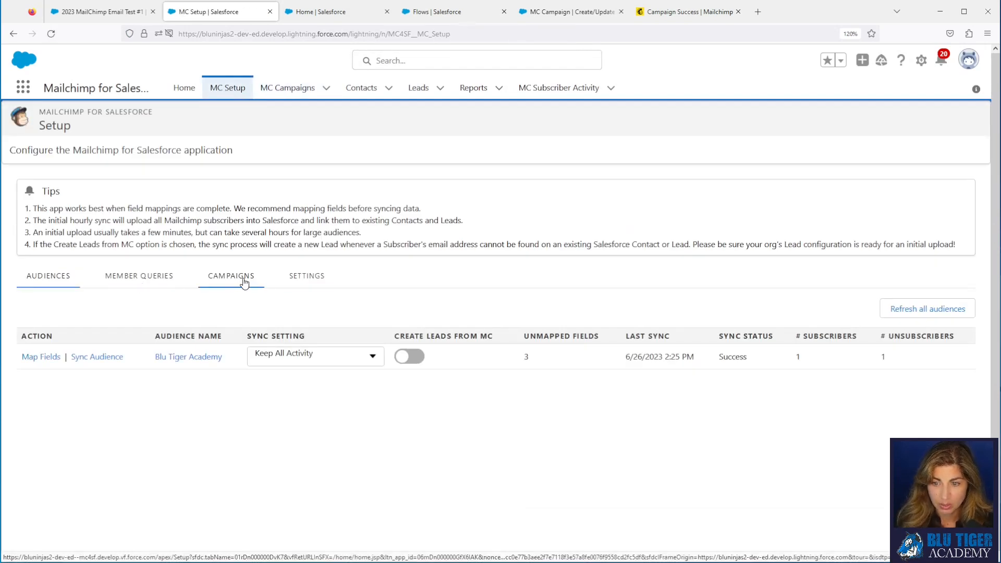
left_click(244, 282)
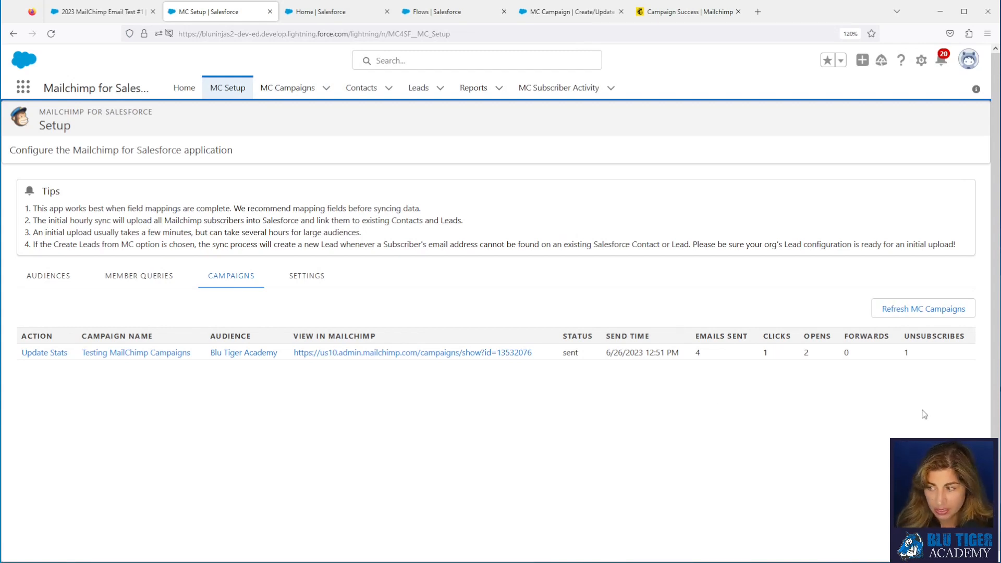
left_click(914, 310)
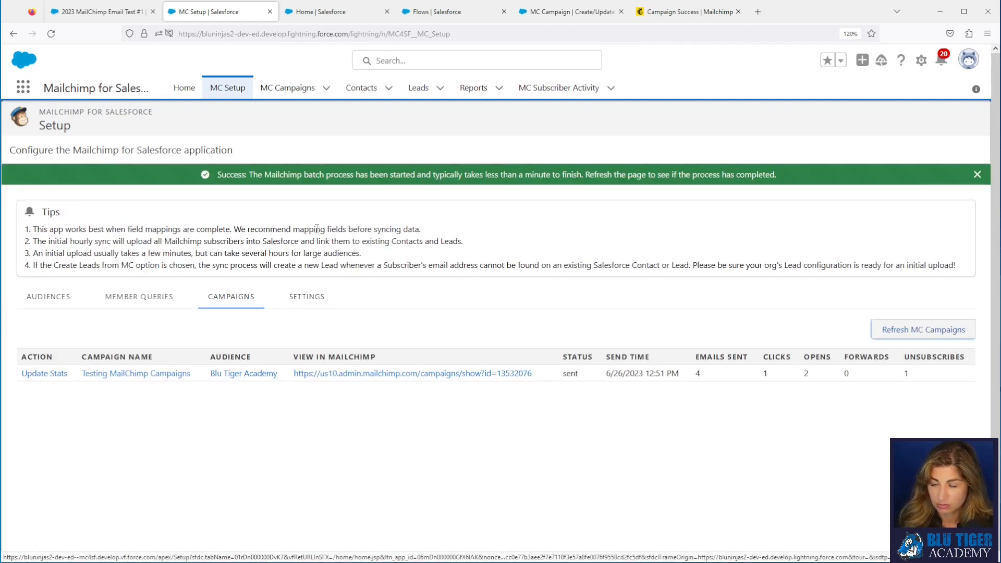
left_click(50, 34)
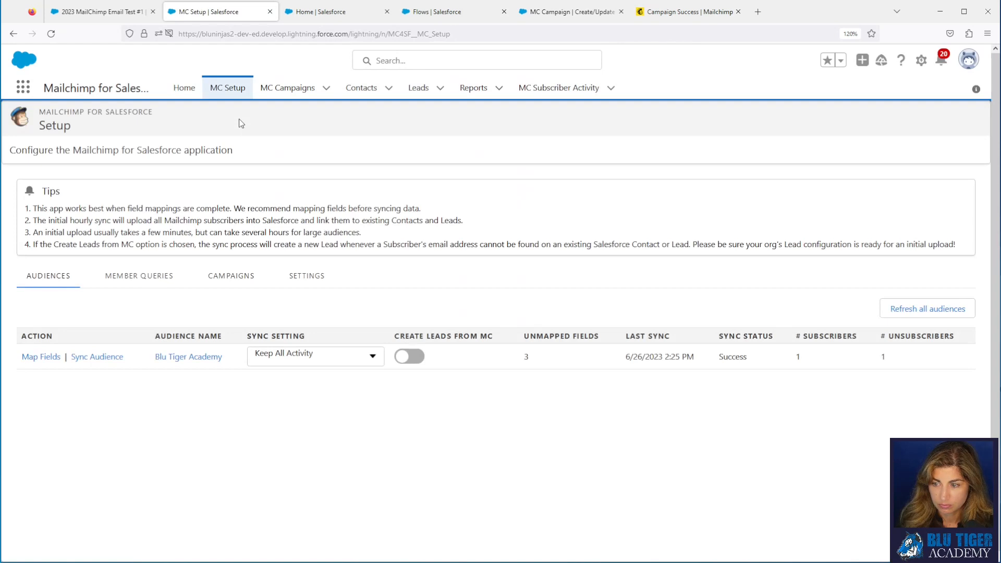
left_click(226, 279)
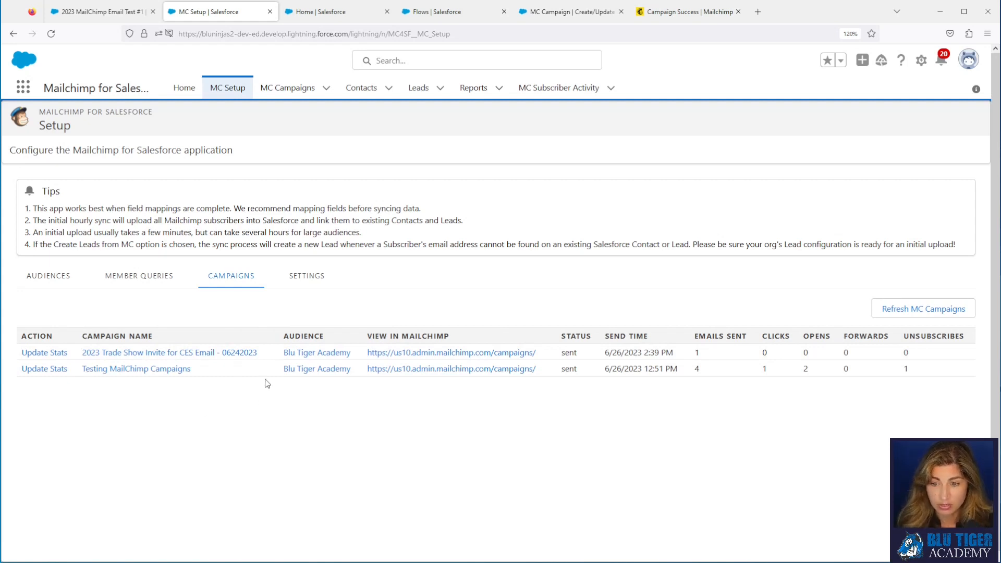
Step: Find the 2023 Trade Show Invite for CES Email - 06242023 campaign and view its email statistics
left_click_drag(259, 353, 92, 360)
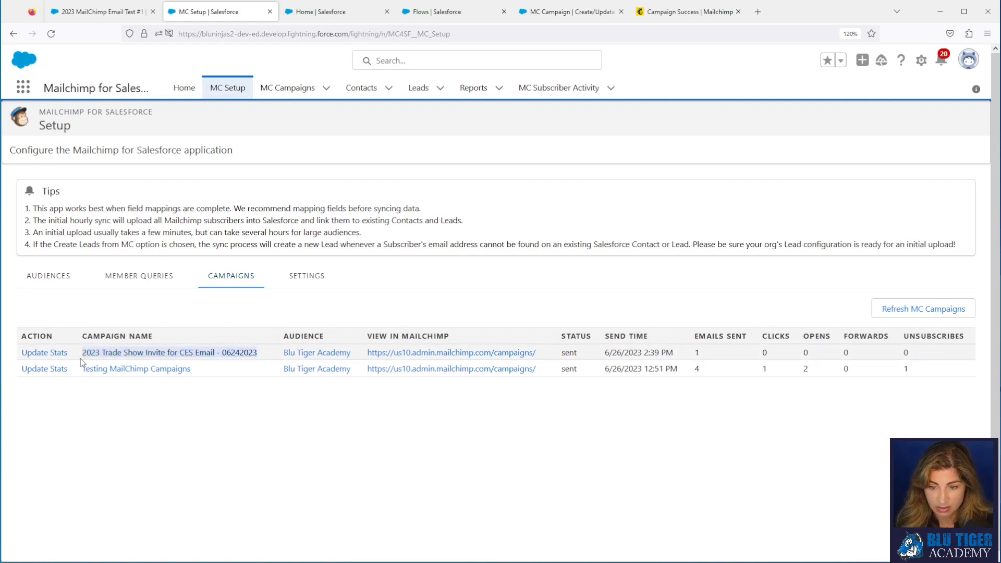
left_click(306, 17)
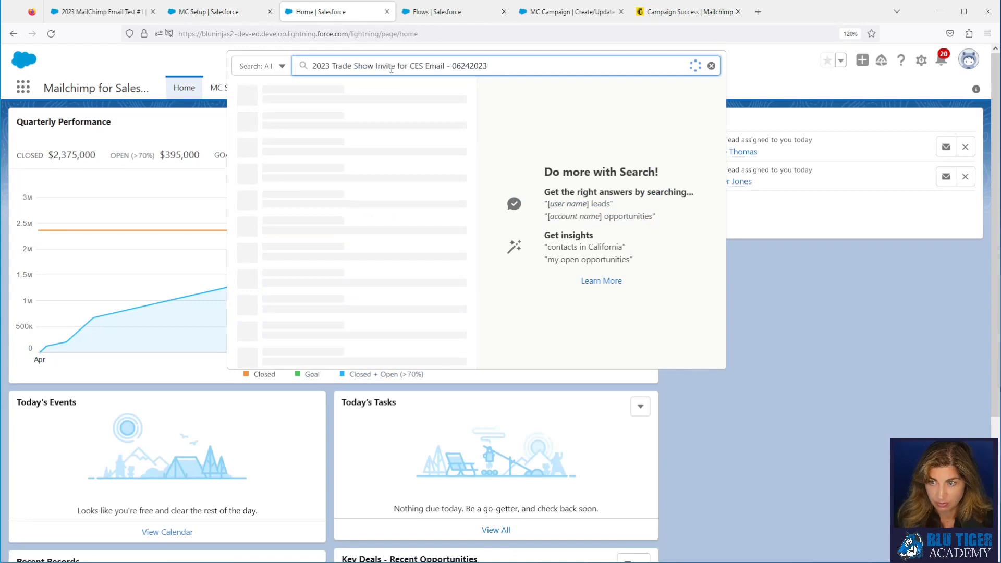
left_click(303, 129)
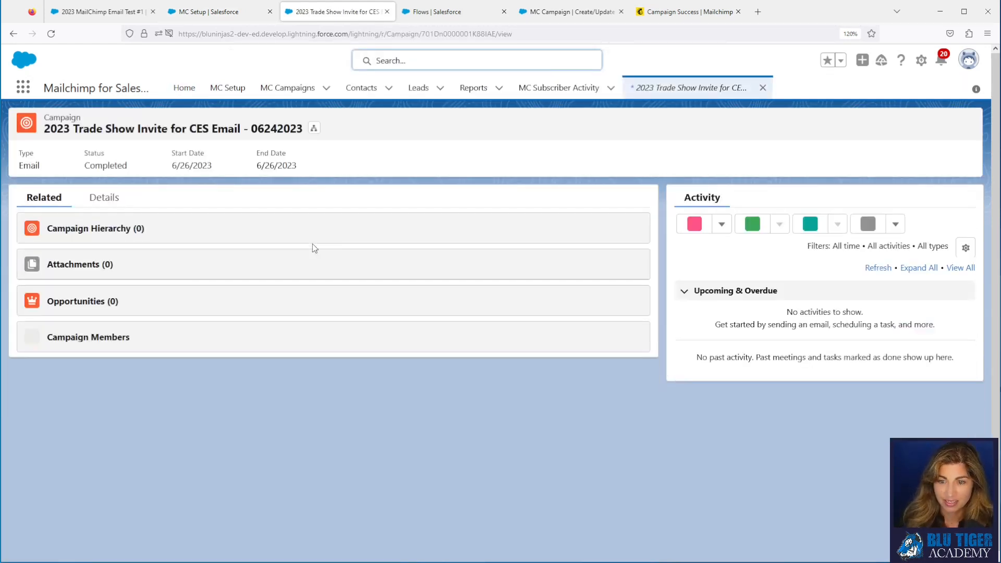
left_click(103, 197)
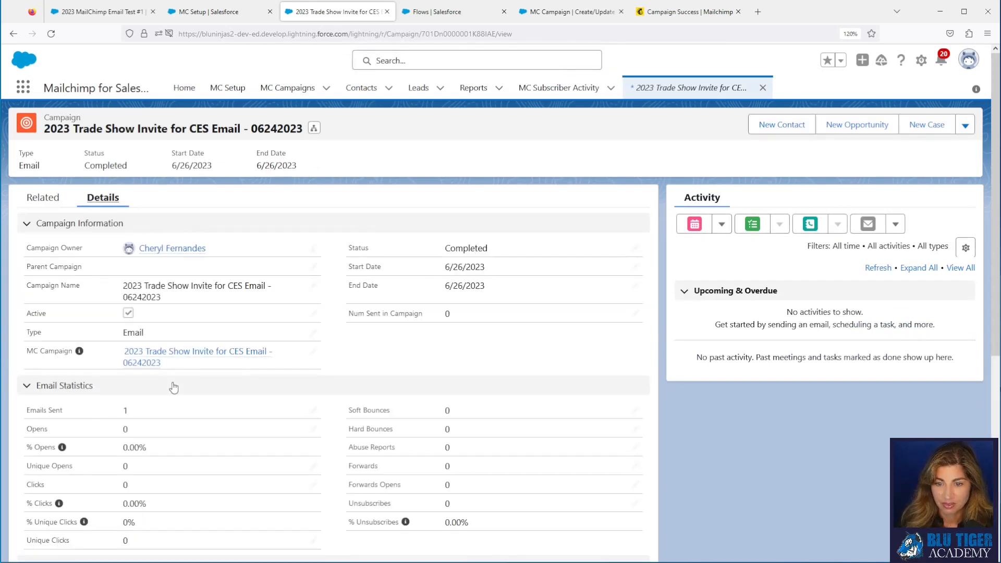